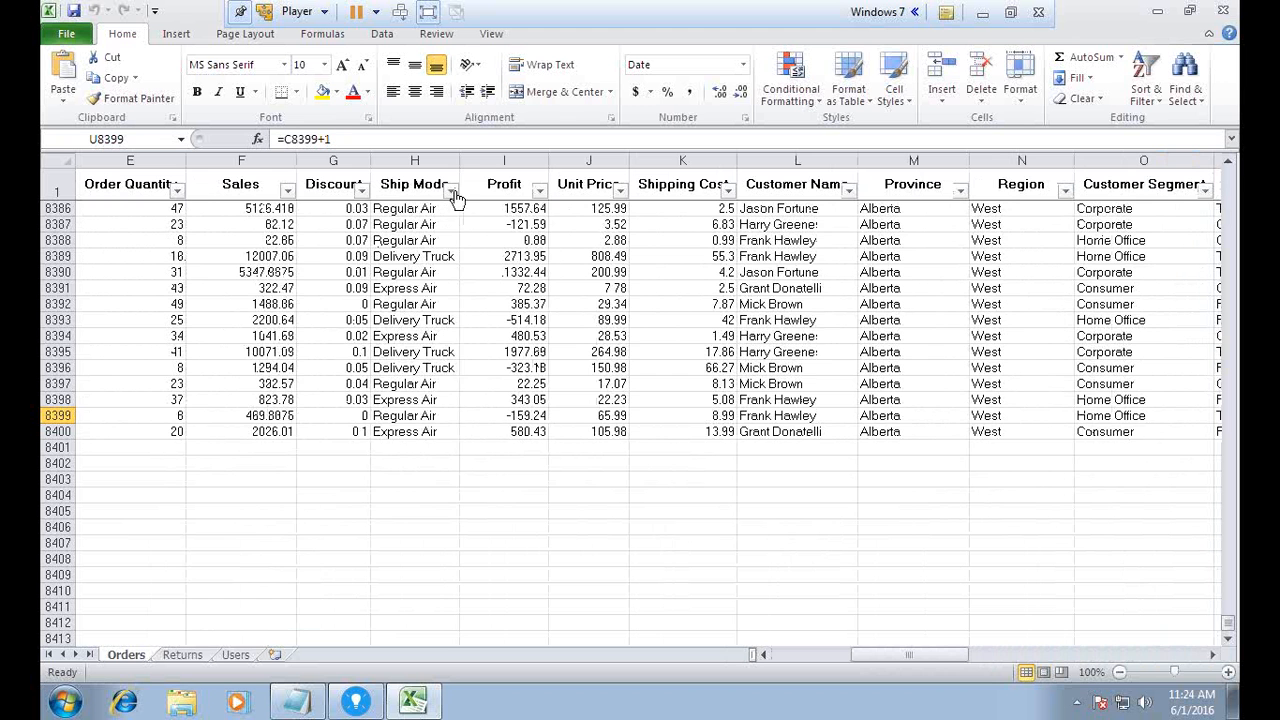
Review the Ship Mode filter values on the Orders sheet without filtering, close the workbook and switch to TIBCO Spotfire.
{"action": "left_click", "coordinate": [451, 190]}
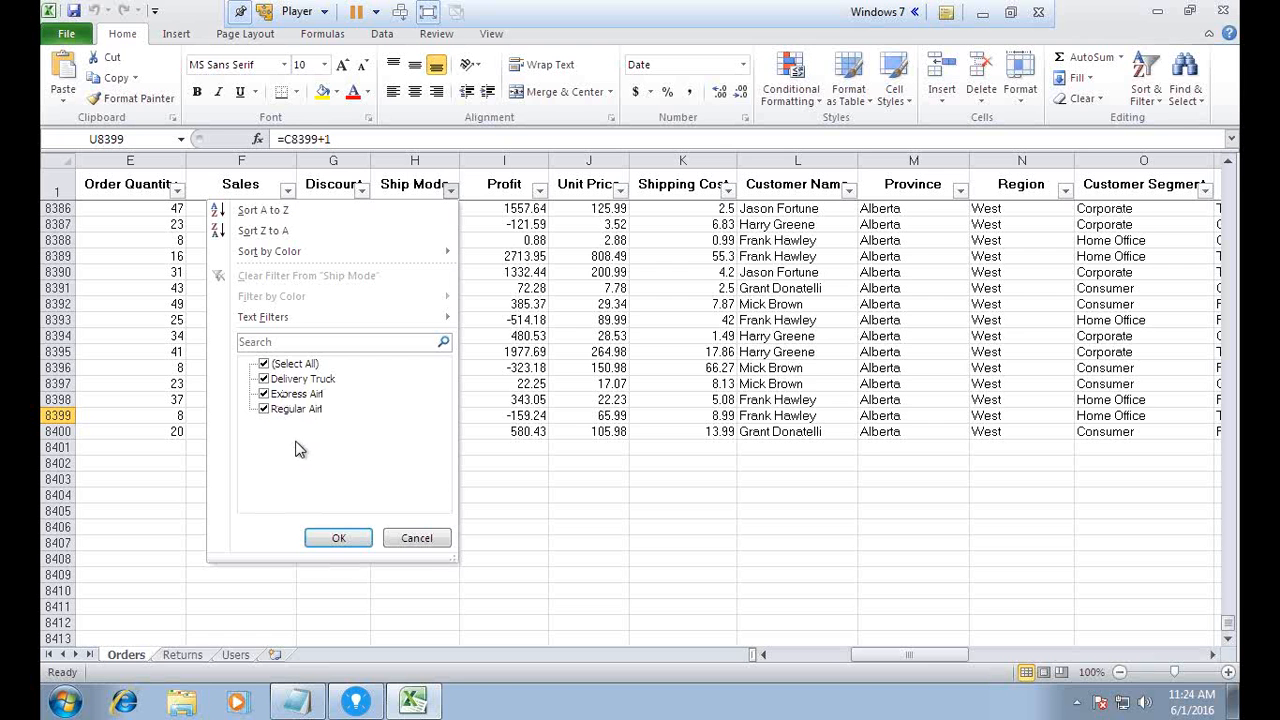
{"action": "left_click", "coordinate": [420, 540]}
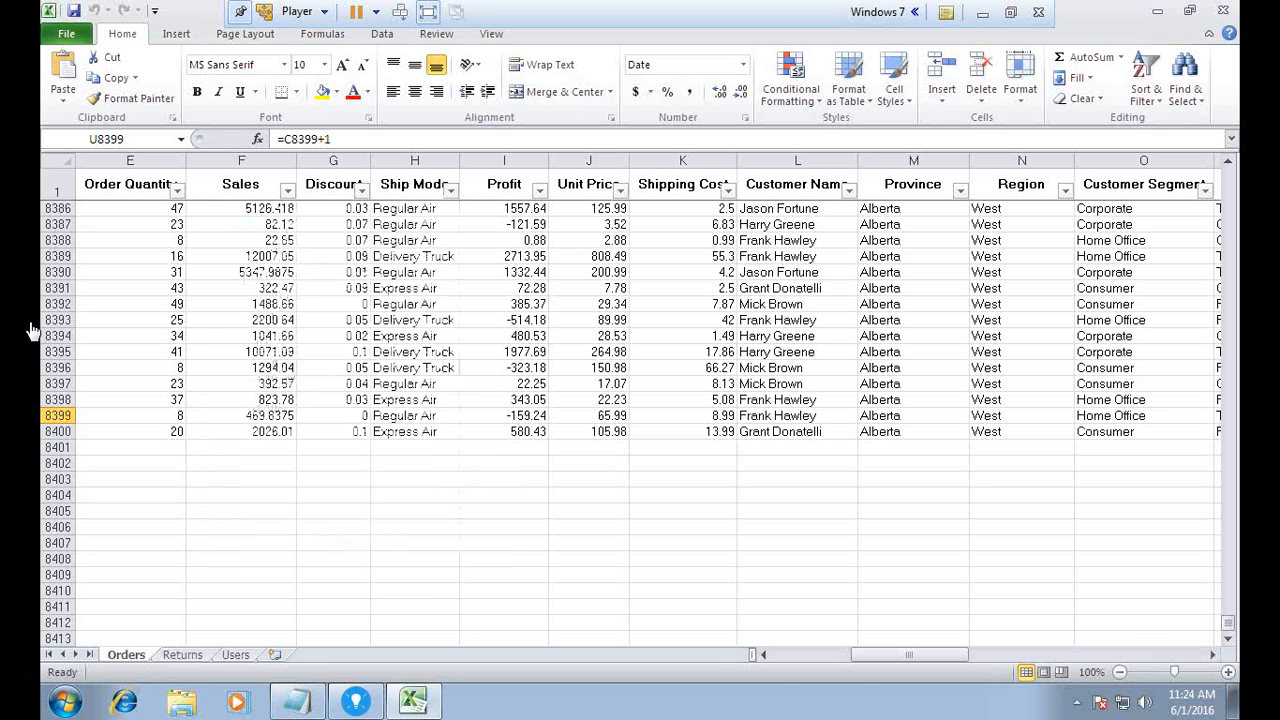
{"action": "left_click", "coordinate": [1222, 10]}
{"action": "left_click", "coordinate": [355, 700]}
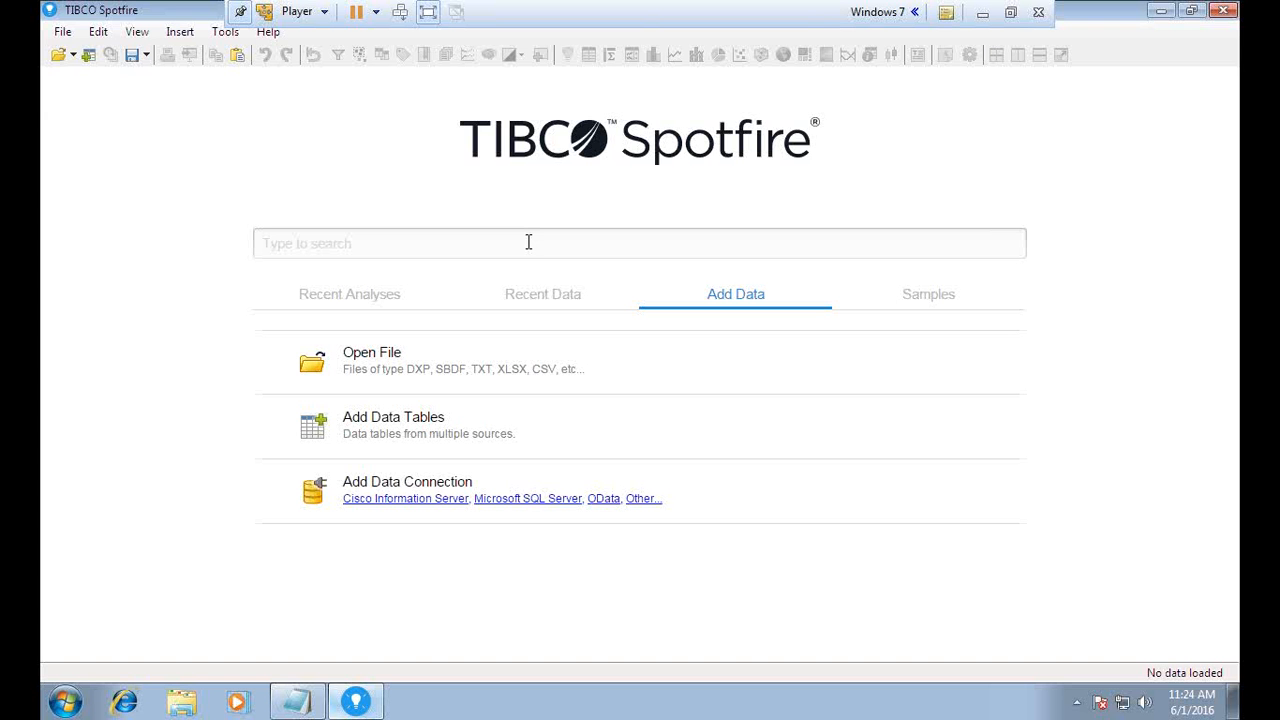
Start adding a data table from a file and open the Sales Excel worksheet on the Desktop as its source.
{"action": "left_click", "coordinate": [393, 422]}
{"action": "left_click", "coordinate": [856, 158]}
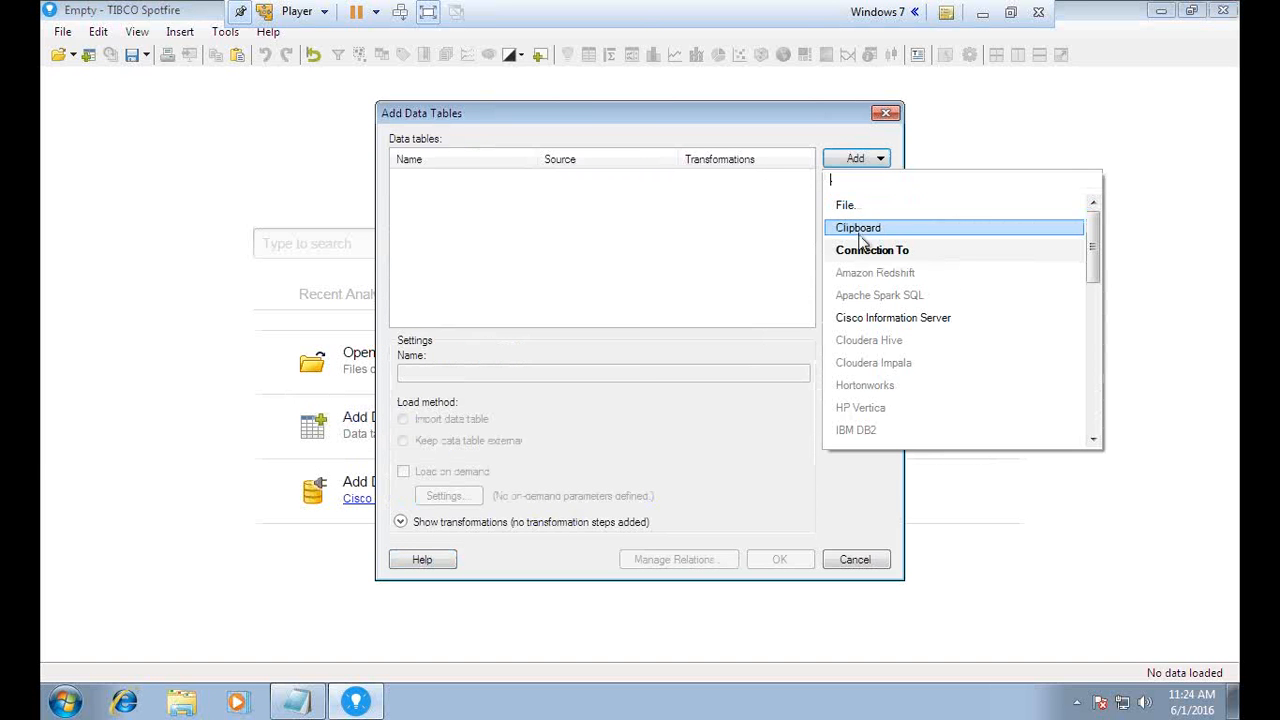
{"action": "left_click", "coordinate": [858, 205]}
{"action": "scroll", "coordinate": [628, 313], "scroll_direction": "down", "scroll_amount": 1}
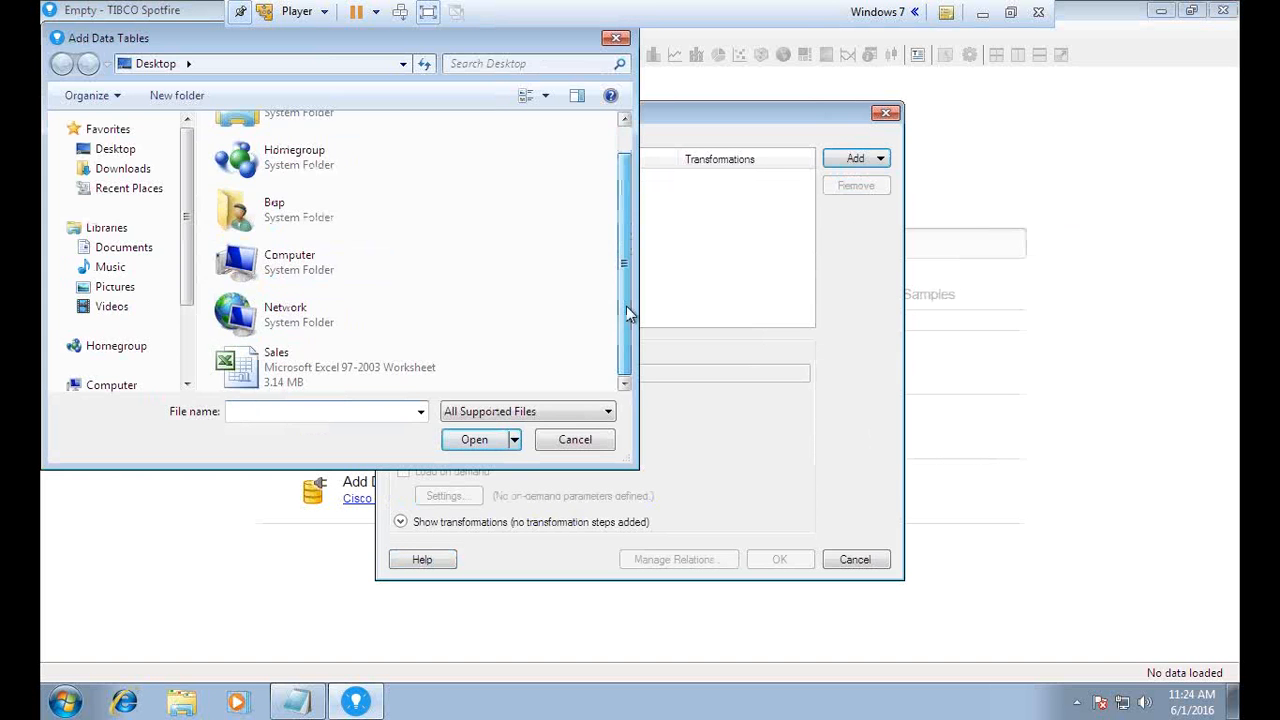
{"action": "left_click", "coordinate": [286, 366]}
{"action": "left_click", "coordinate": [489, 439]}
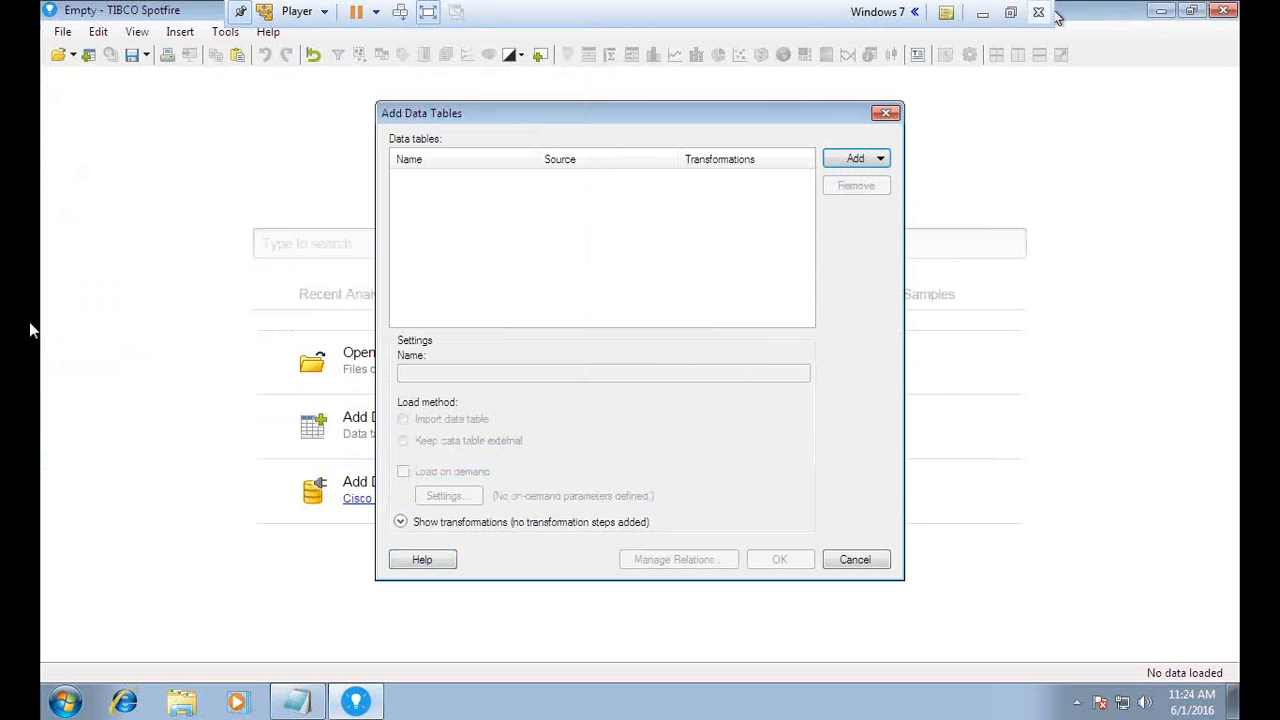
Import the Orders worksheet after checking its column types, and load it as the Sales data table.
{"action": "left_click", "coordinate": [1010, 12]}
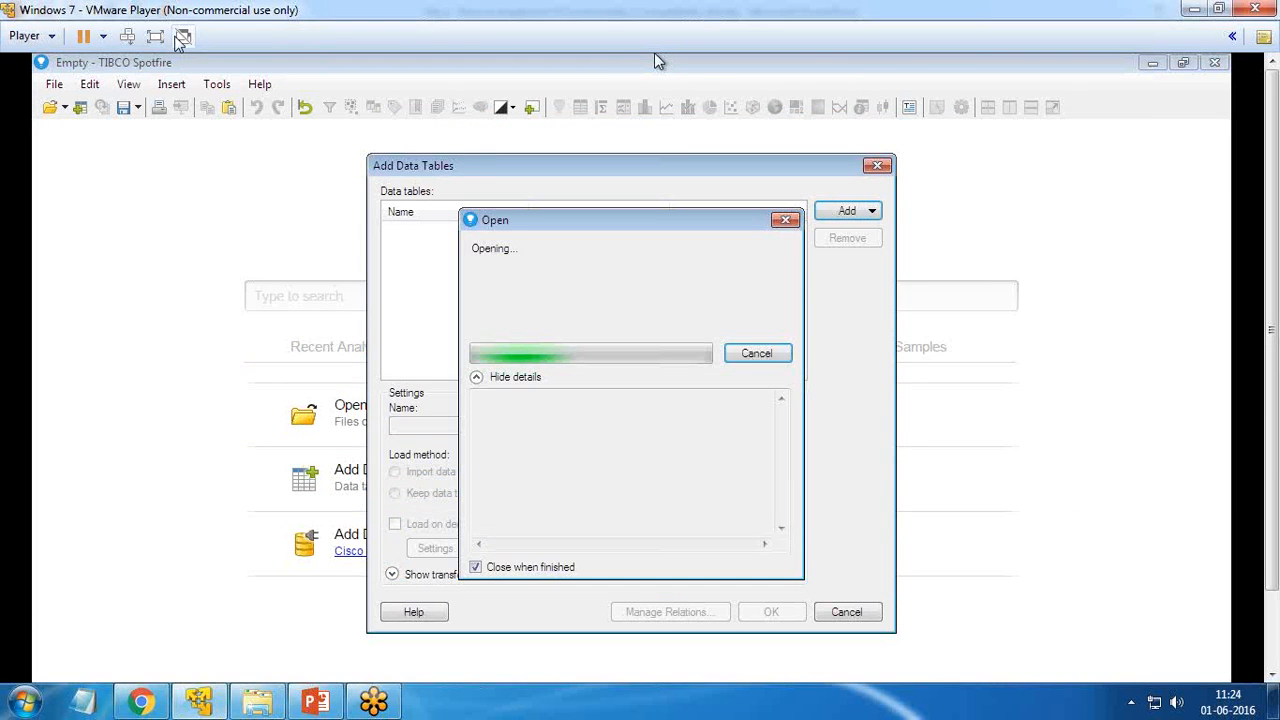
{"action": "left_click", "coordinate": [155, 36]}
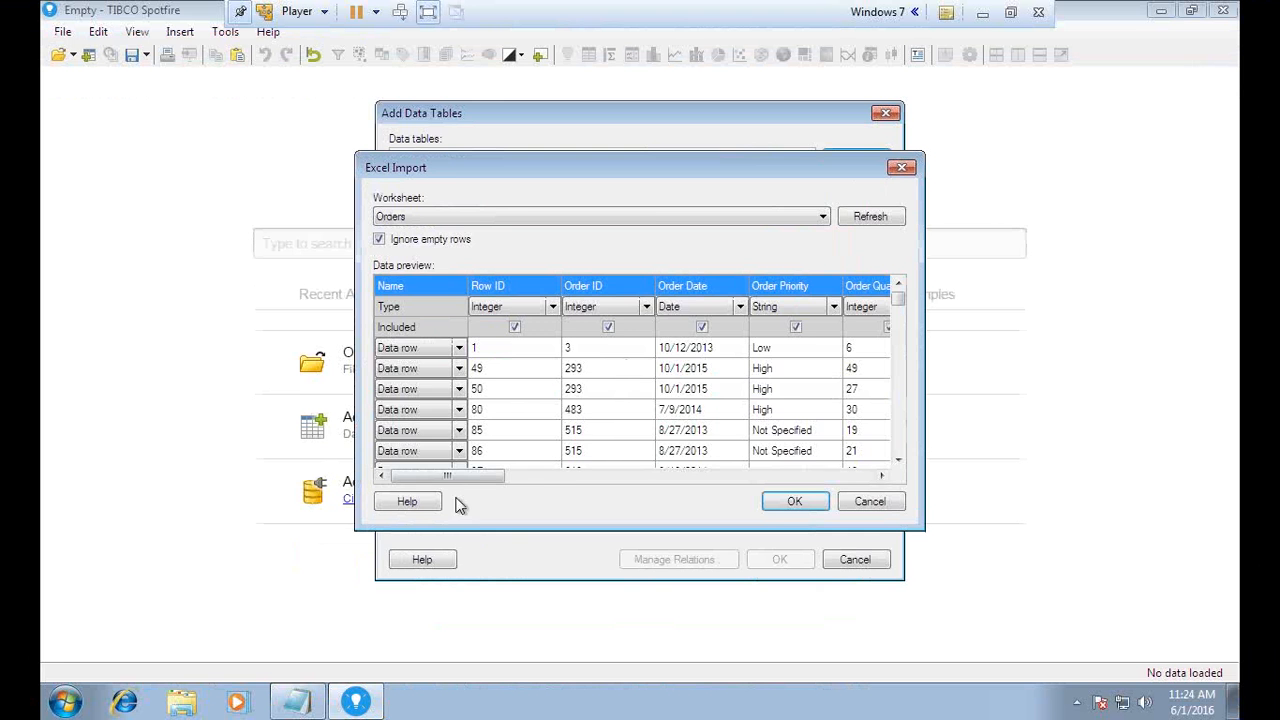
{"action": "left_click_drag", "start_coordinate": [461, 475], "coordinate": [816, 476]}
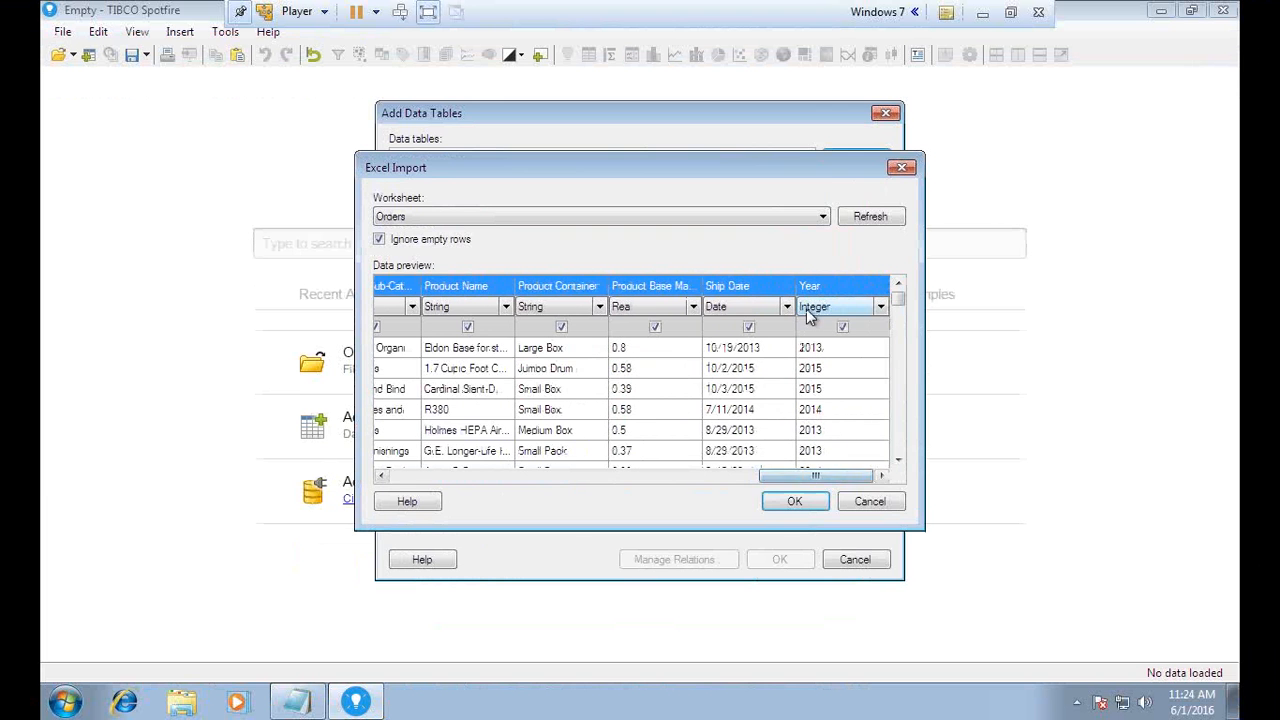
{"action": "left_click", "coordinate": [800, 505]}
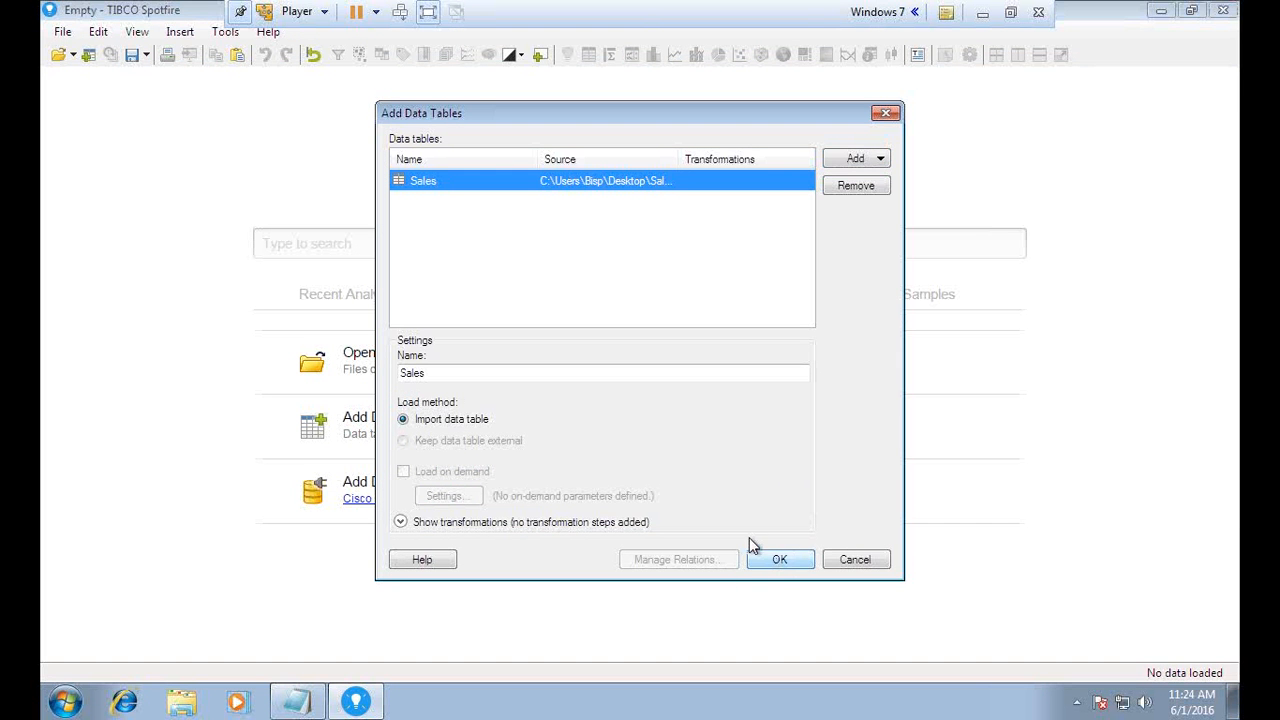
{"action": "left_click", "coordinate": [772, 552]}
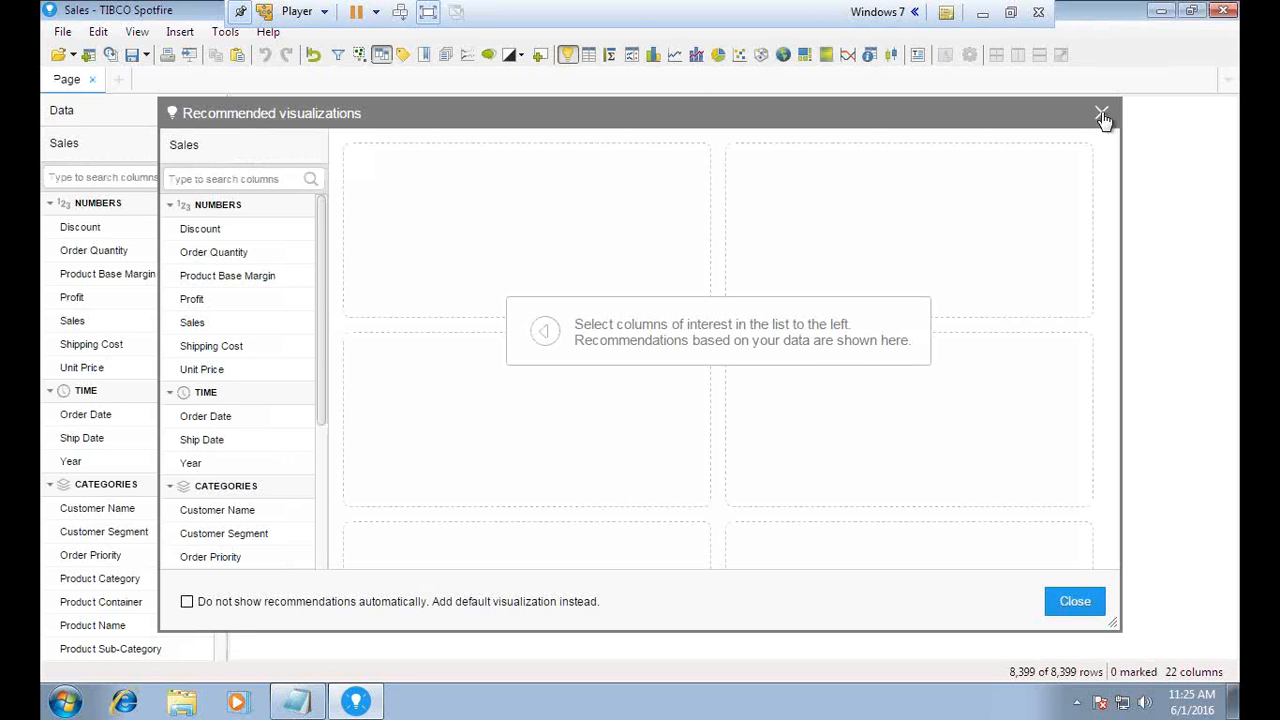
Dismiss the recommended visualizations and the data column list, and add a bar chart to the page.
{"action": "left_click", "coordinate": [1102, 114]}
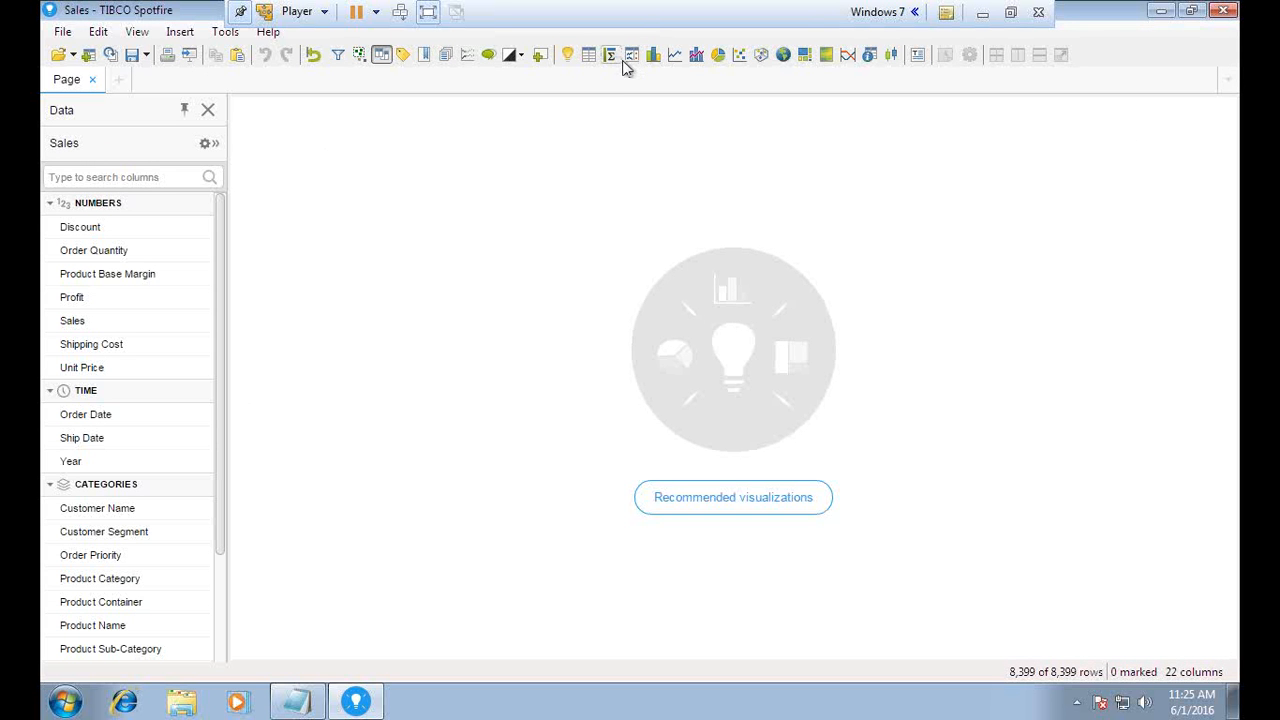
{"action": "left_click", "coordinate": [208, 110]}
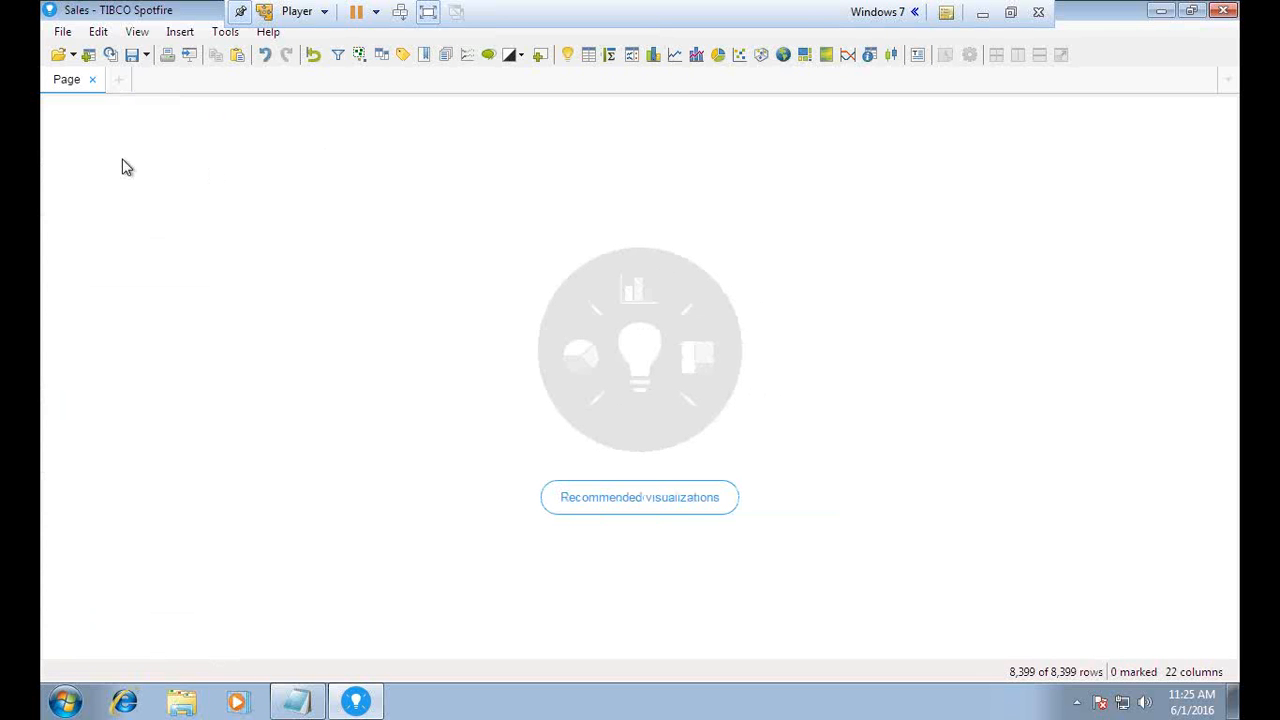
{"action": "left_click", "coordinate": [655, 57]}
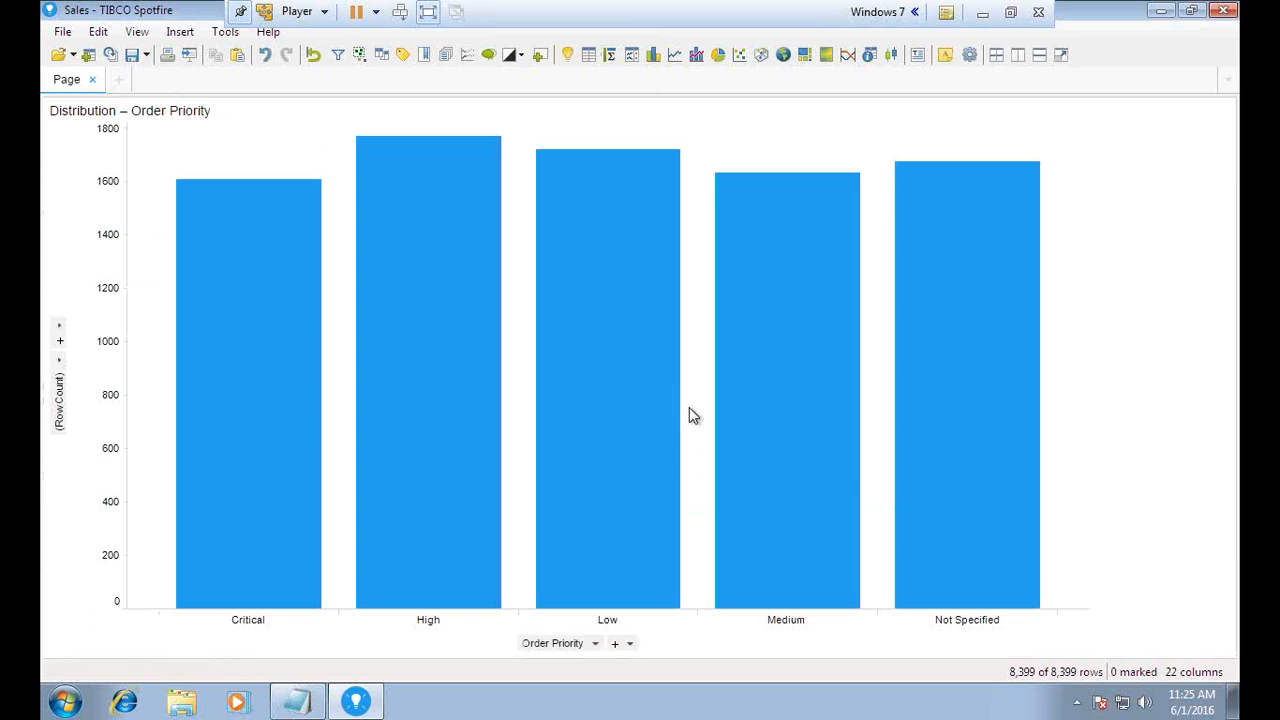
Change the bar chart's category axis column to Year.
{"action": "left_click", "coordinate": [595, 645]}
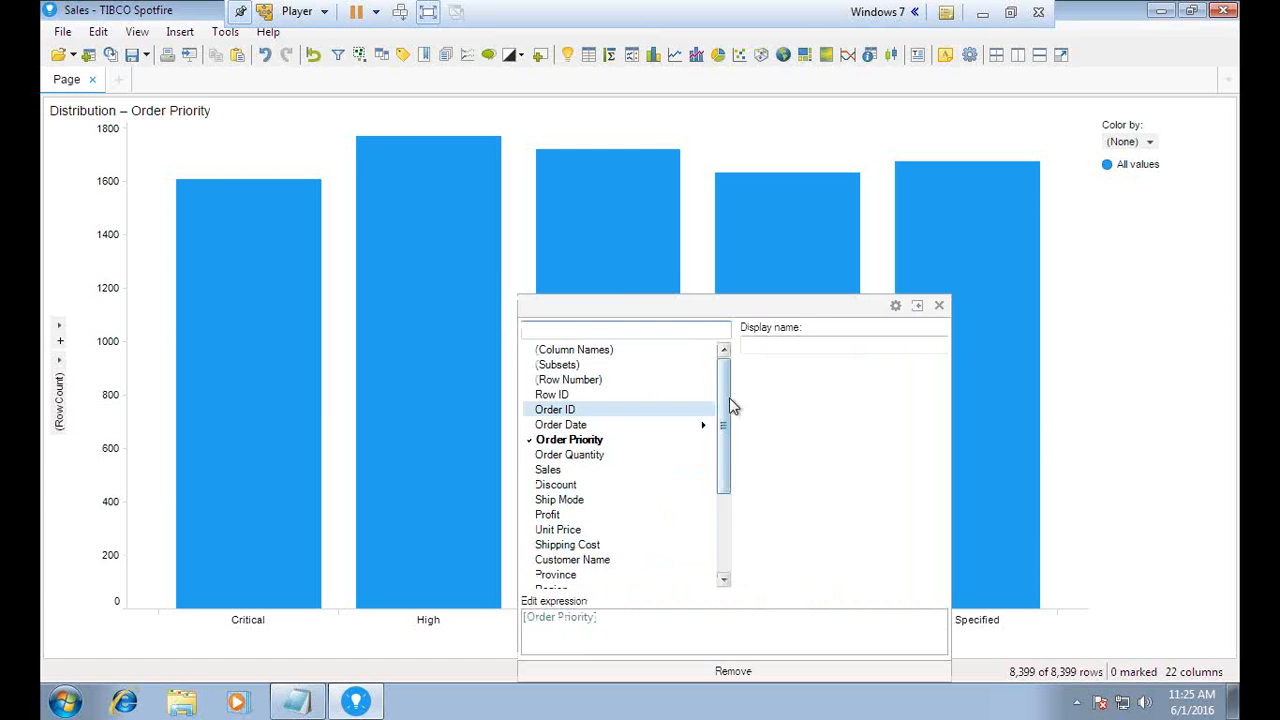
{"action": "left_click_drag", "start_coordinate": [729, 406], "coordinate": [731, 546]}
{"action": "left_click", "coordinate": [547, 576]}
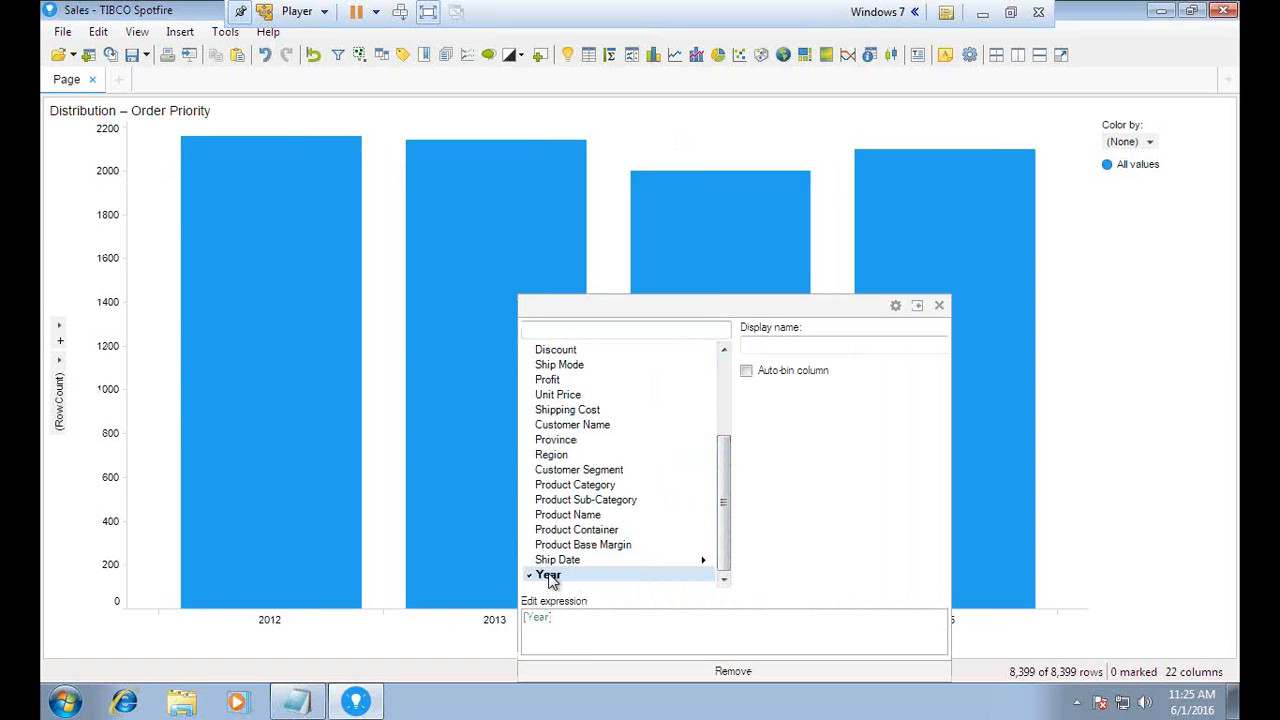
{"action": "left_click", "coordinate": [939, 305]}
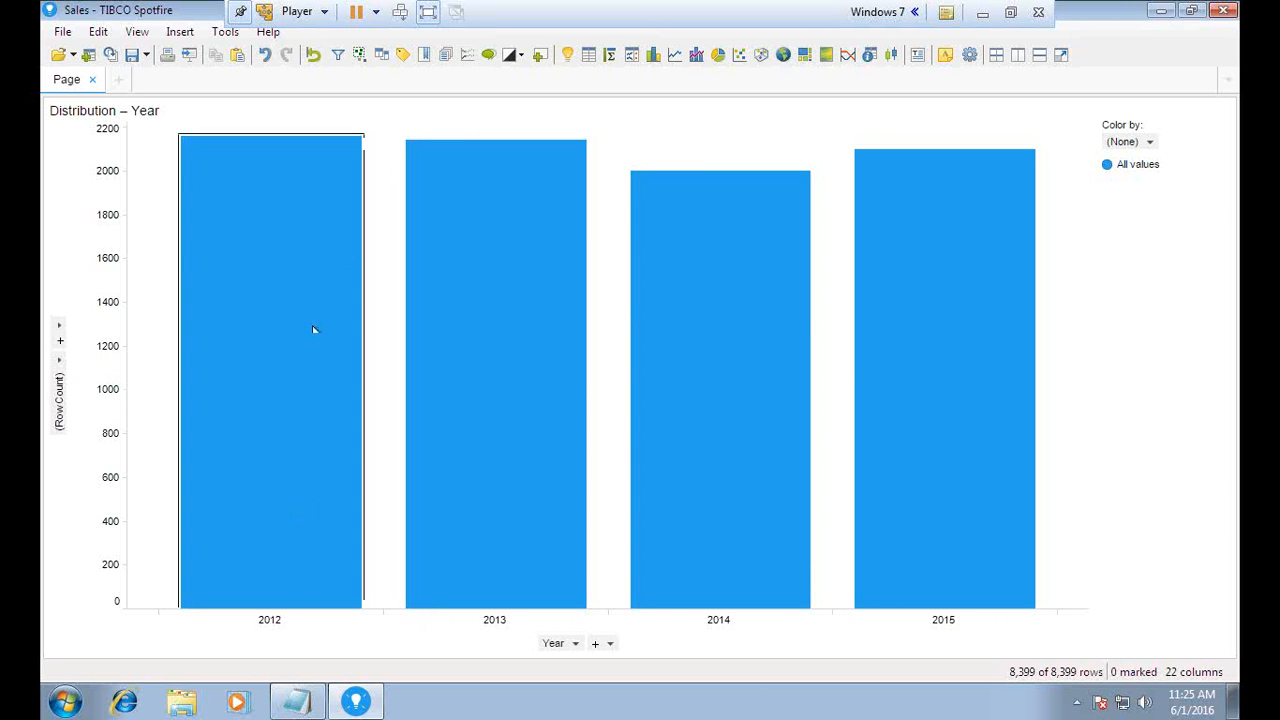
{"action": "left_click", "coordinate": [59, 358]}
{"action": "scroll", "coordinate": [273, 398], "scroll_direction": "down", "scroll_amount": 1}
{"action": "scroll", "coordinate": [273, 398], "scroll_direction": "up", "scroll_amount": 1}
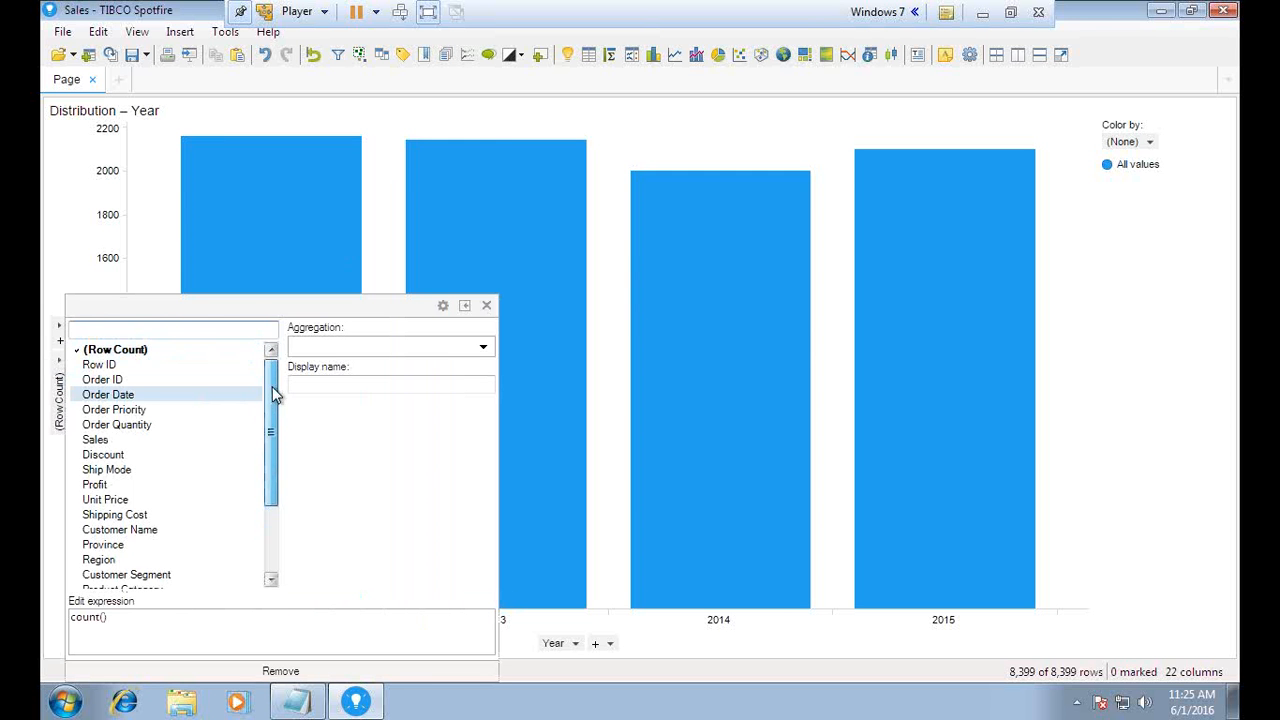
{"action": "left_click", "coordinate": [486, 305]}
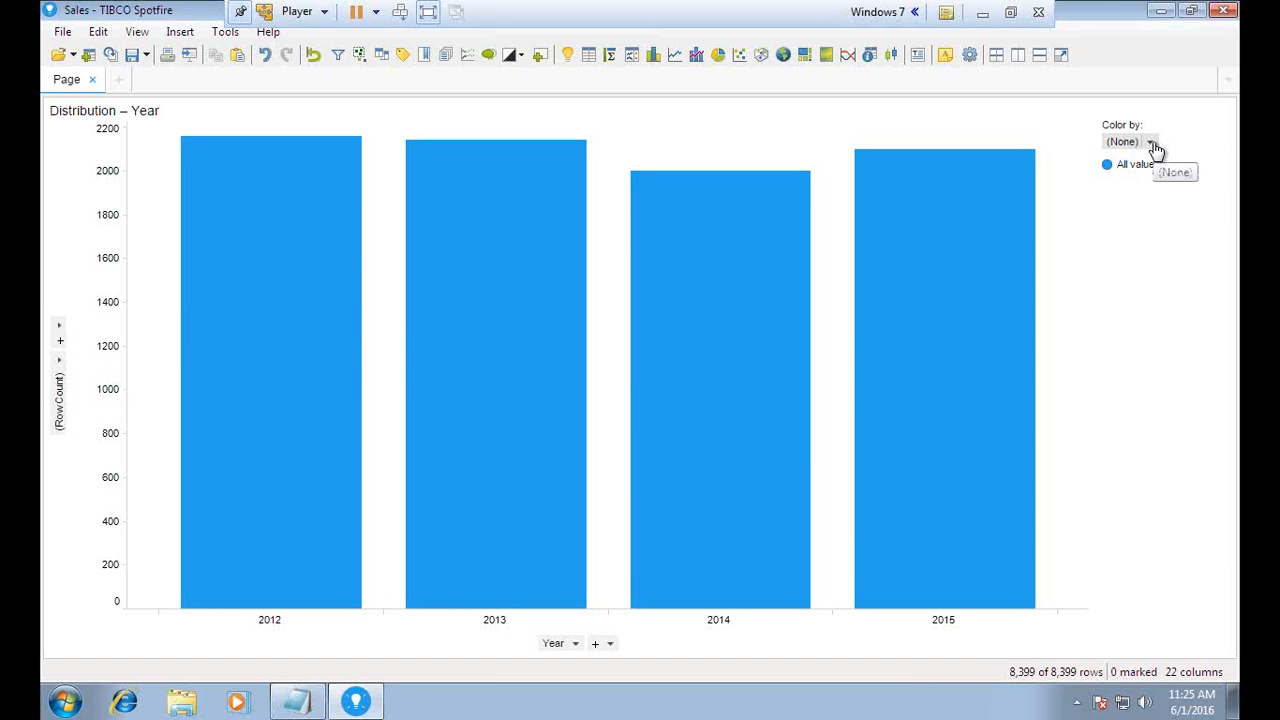
Color the bars of the yearly chart by Ship Mode.
{"action": "left_click", "coordinate": [1152, 144]}
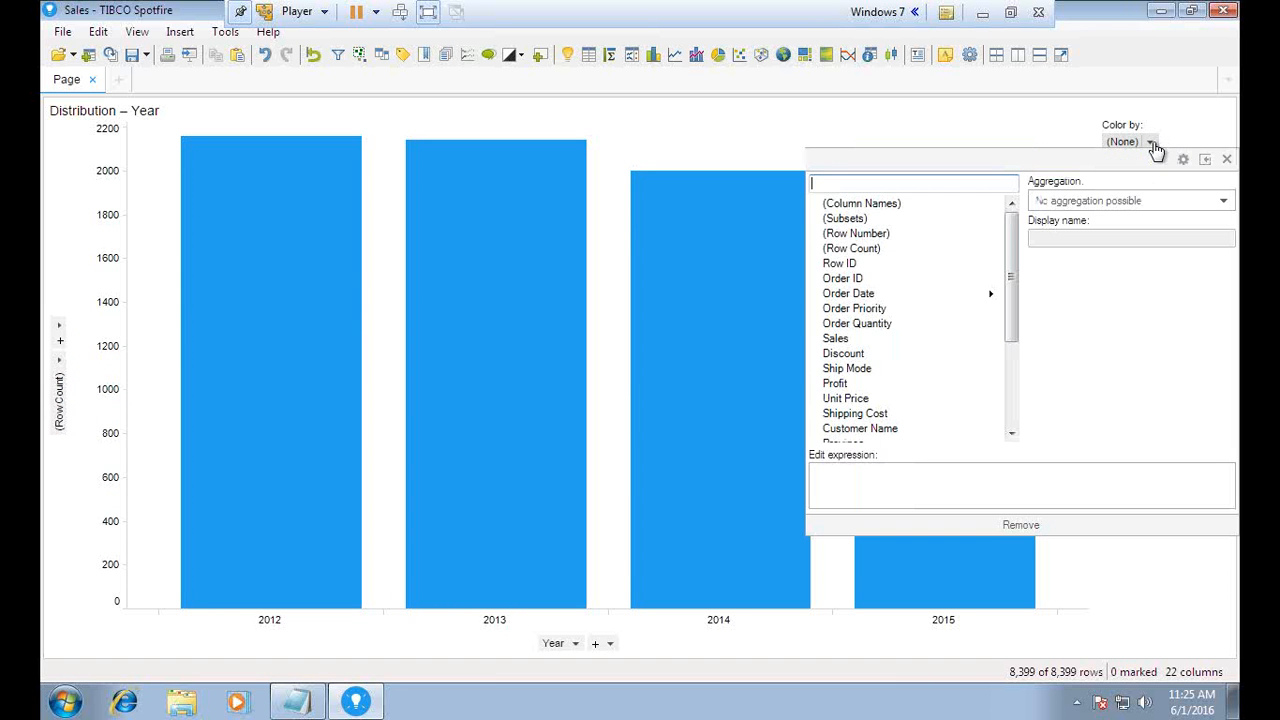
{"action": "left_click", "coordinate": [855, 368]}
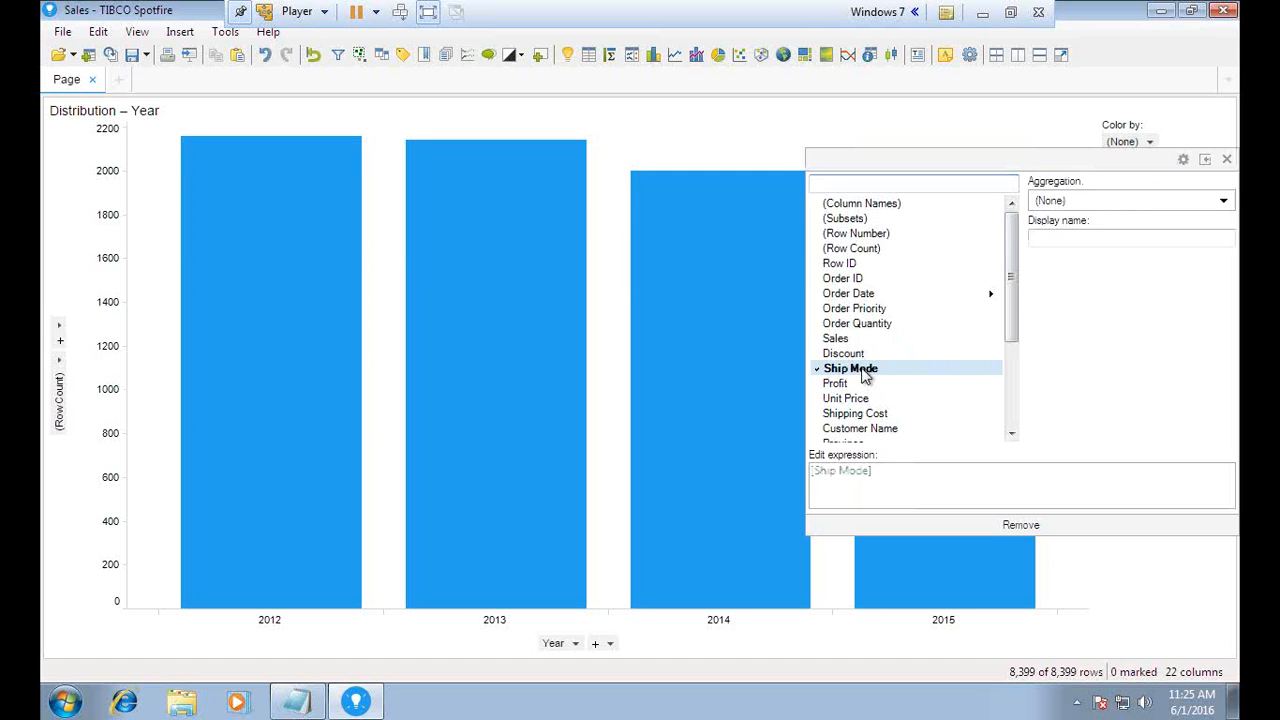
{"action": "left_click", "coordinate": [1226, 159]}
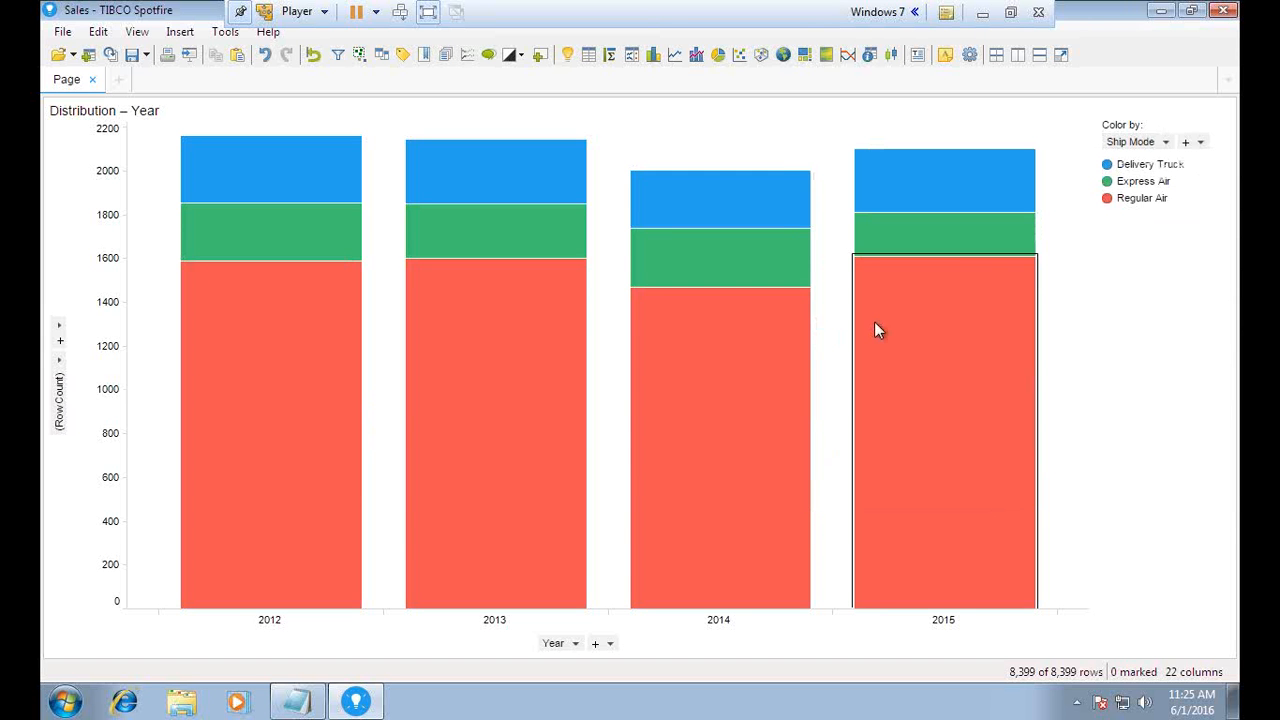
Change the stacked bar chart's layout to side-by-side bars.
{"action": "mouse_move", "coordinate": [304, 326]}
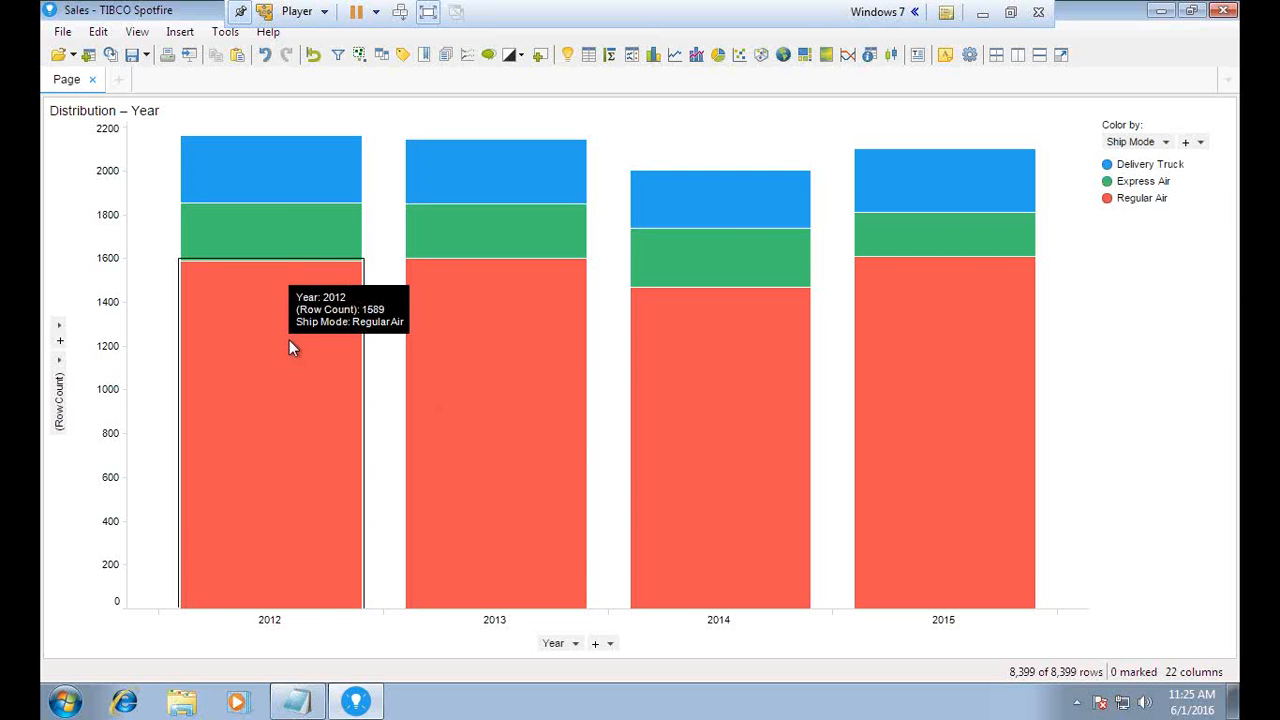
{"action": "right_click", "coordinate": [298, 301]}
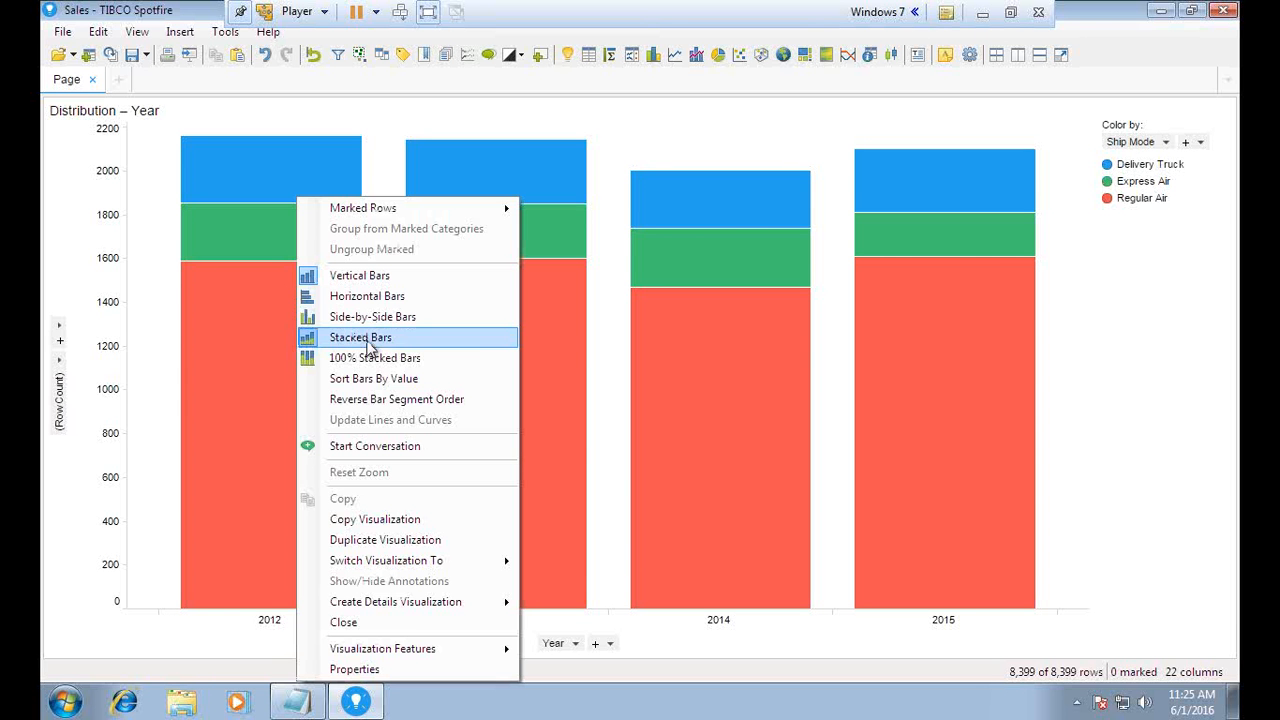
{"action": "left_click", "coordinate": [365, 334]}
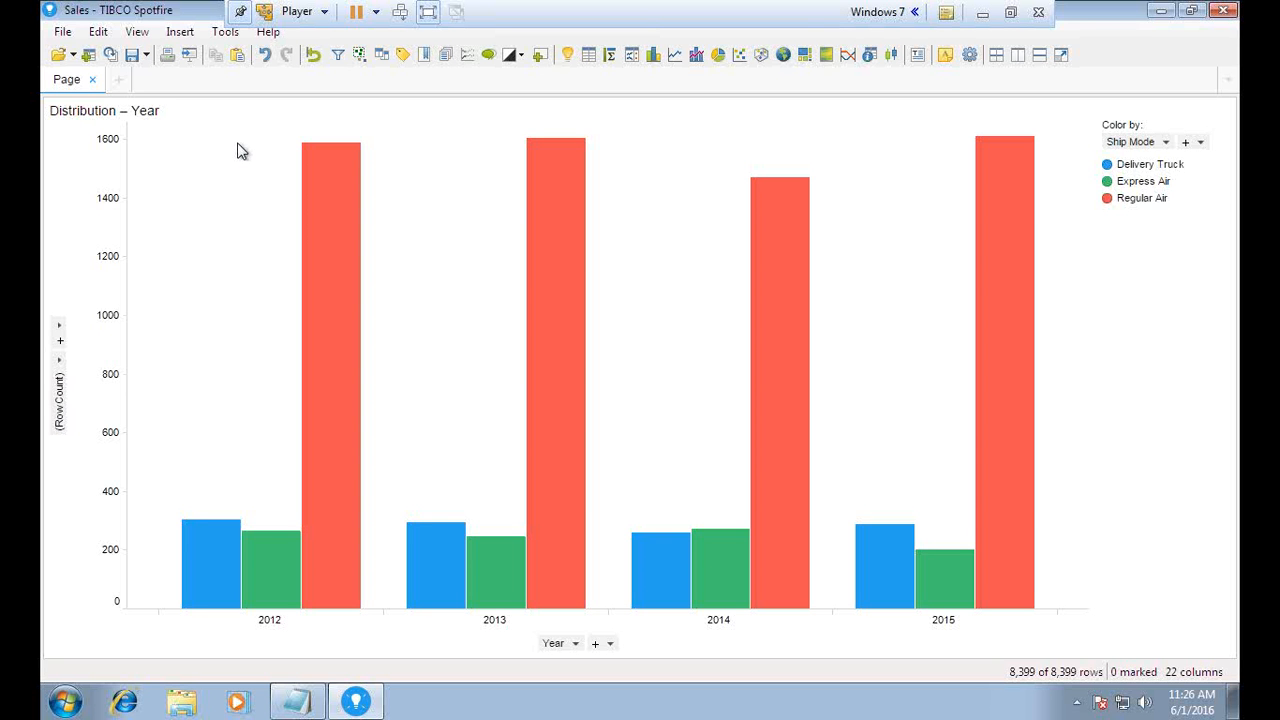
Show the Avg(Y) horizontal line on the bar chart through its Lines & Curves properties.
{"action": "right_click", "coordinate": [211, 146]}
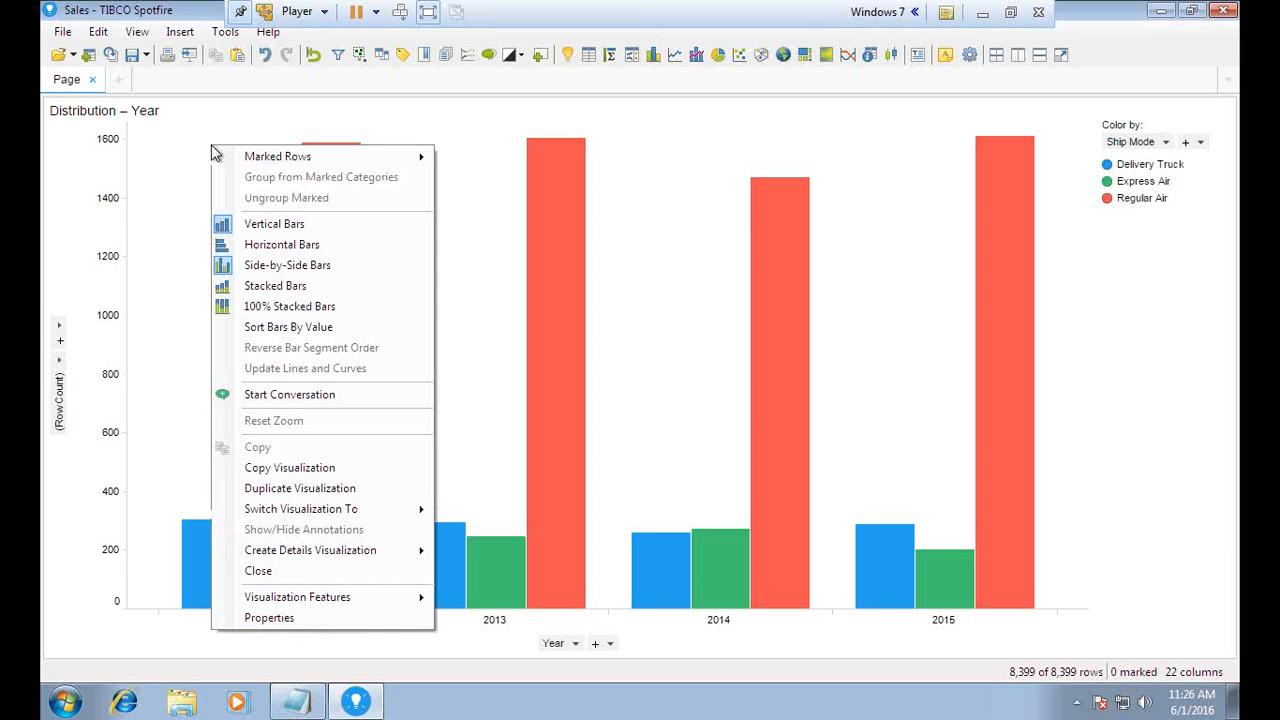
{"action": "left_click", "coordinate": [313, 620]}
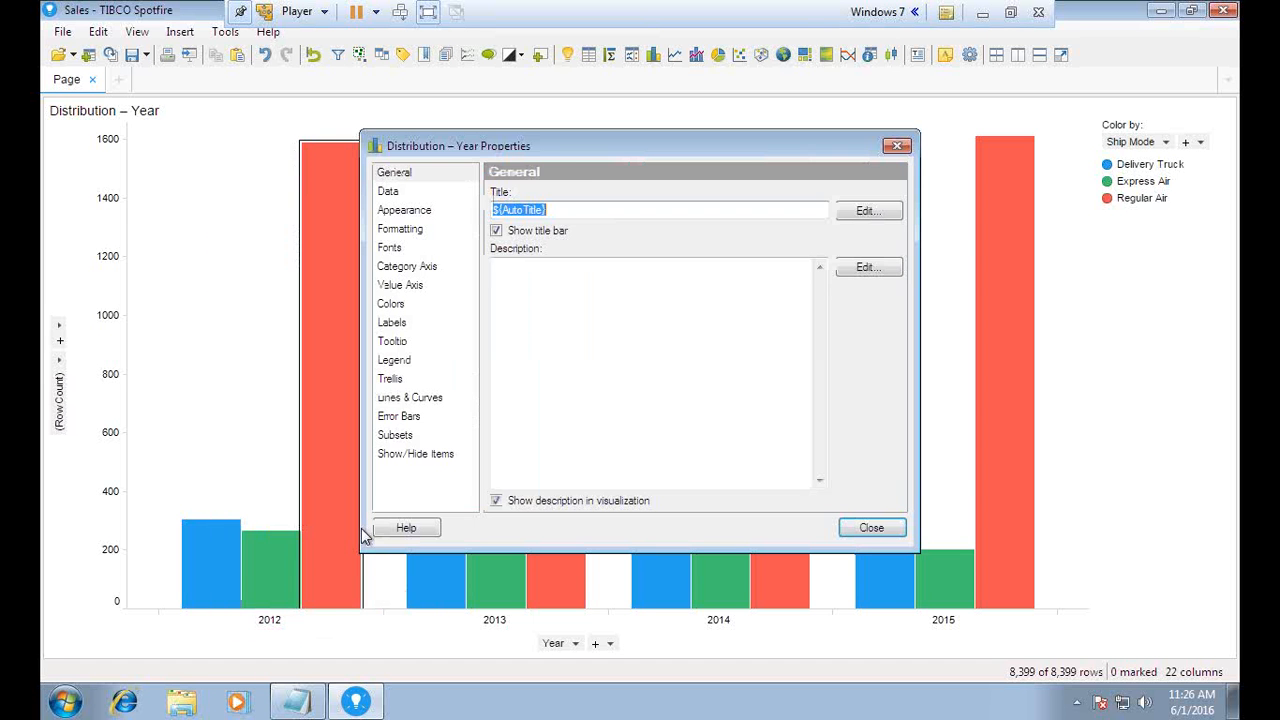
{"action": "left_click", "coordinate": [408, 398]}
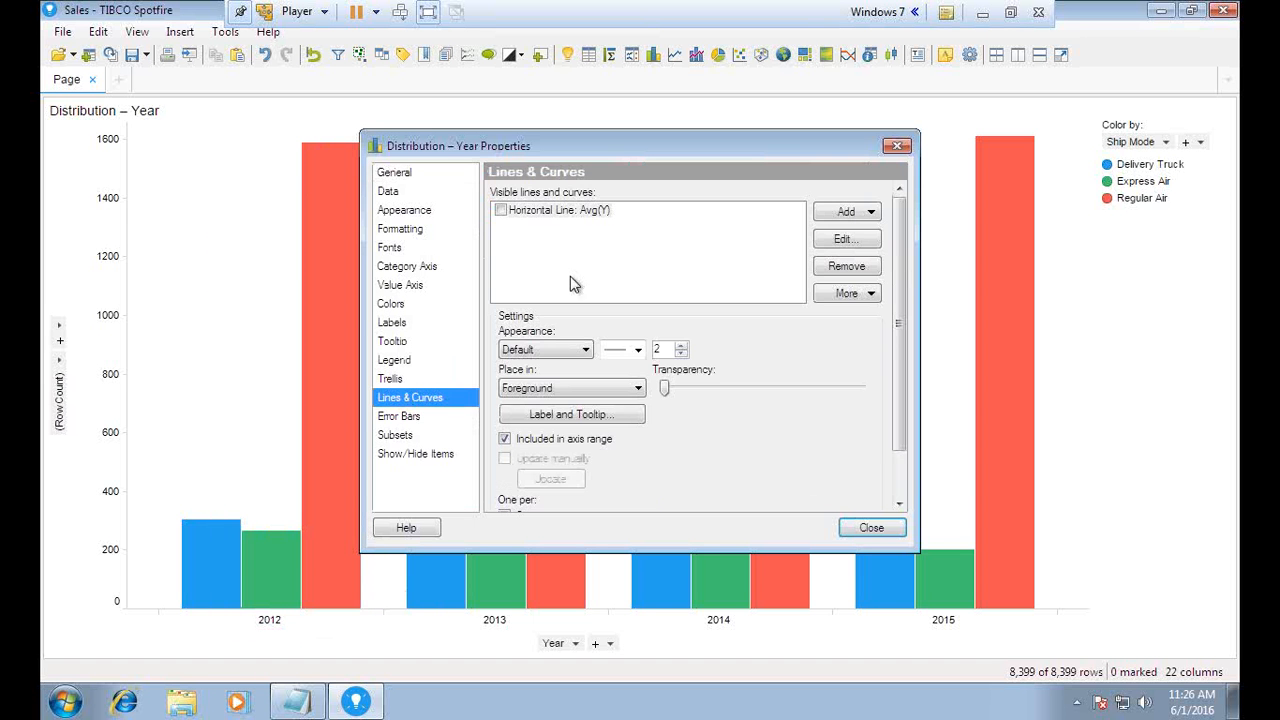
{"action": "left_click", "coordinate": [500, 211]}
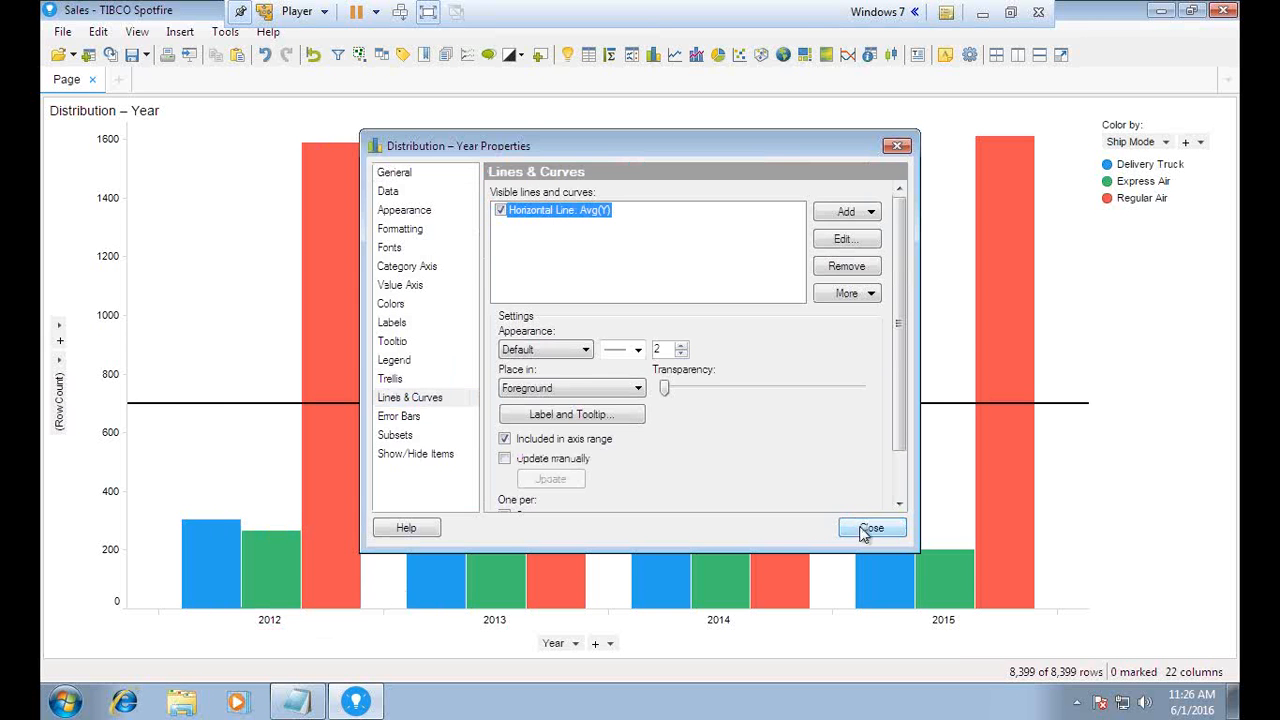
{"action": "left_click", "coordinate": [871, 527]}
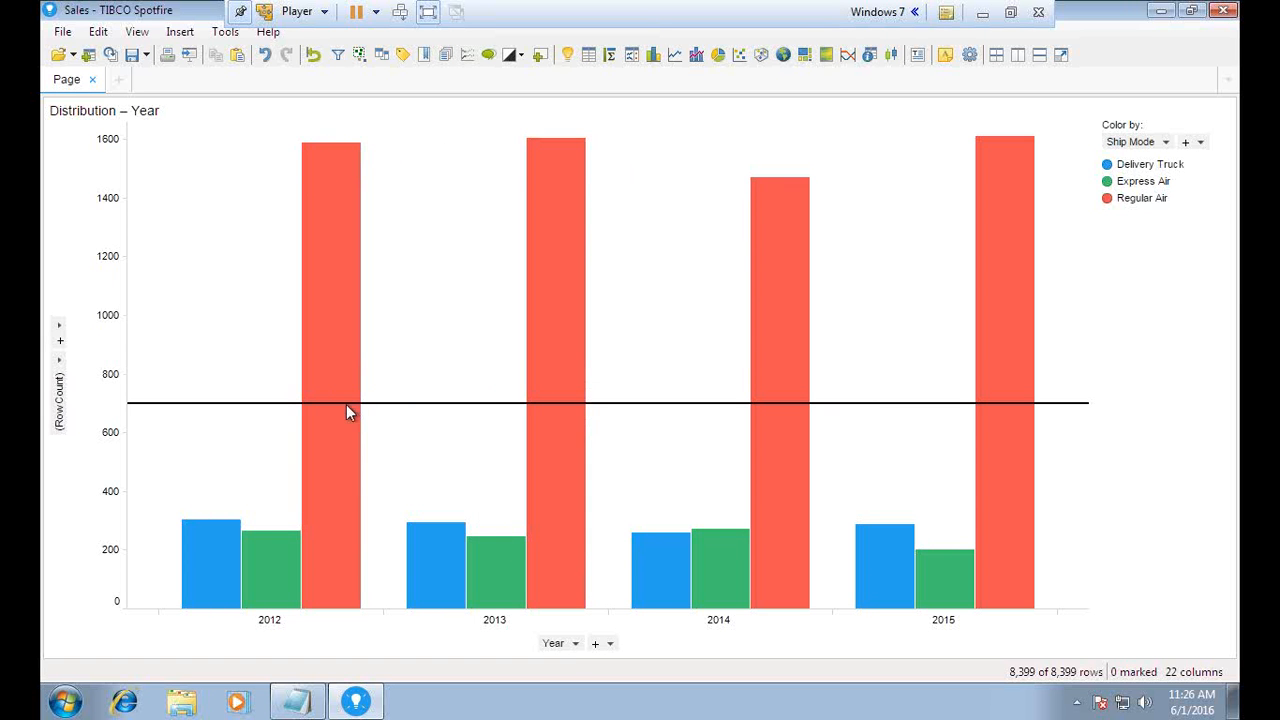
{"action": "mouse_move", "coordinate": [417, 410]}
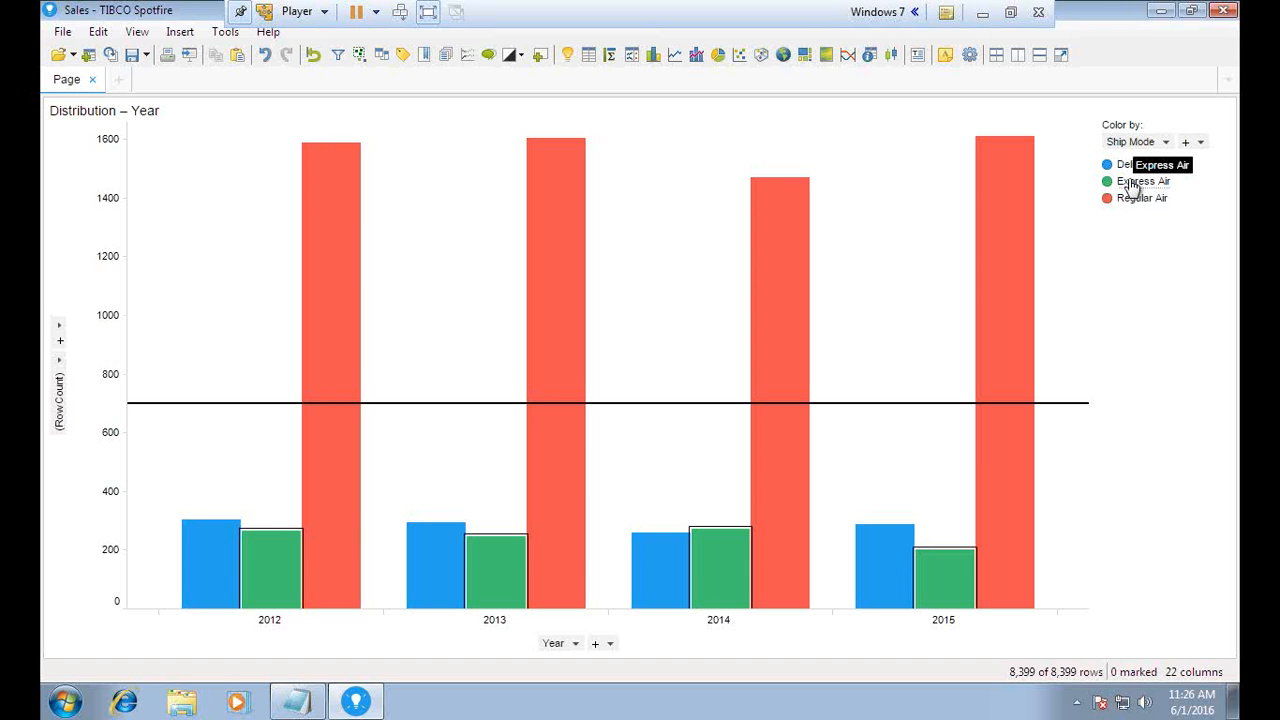
Hide the Avg(Y) horizontal line on the yearly bar chart through its Lines & Curves properties.
{"action": "right_click", "coordinate": [410, 150]}
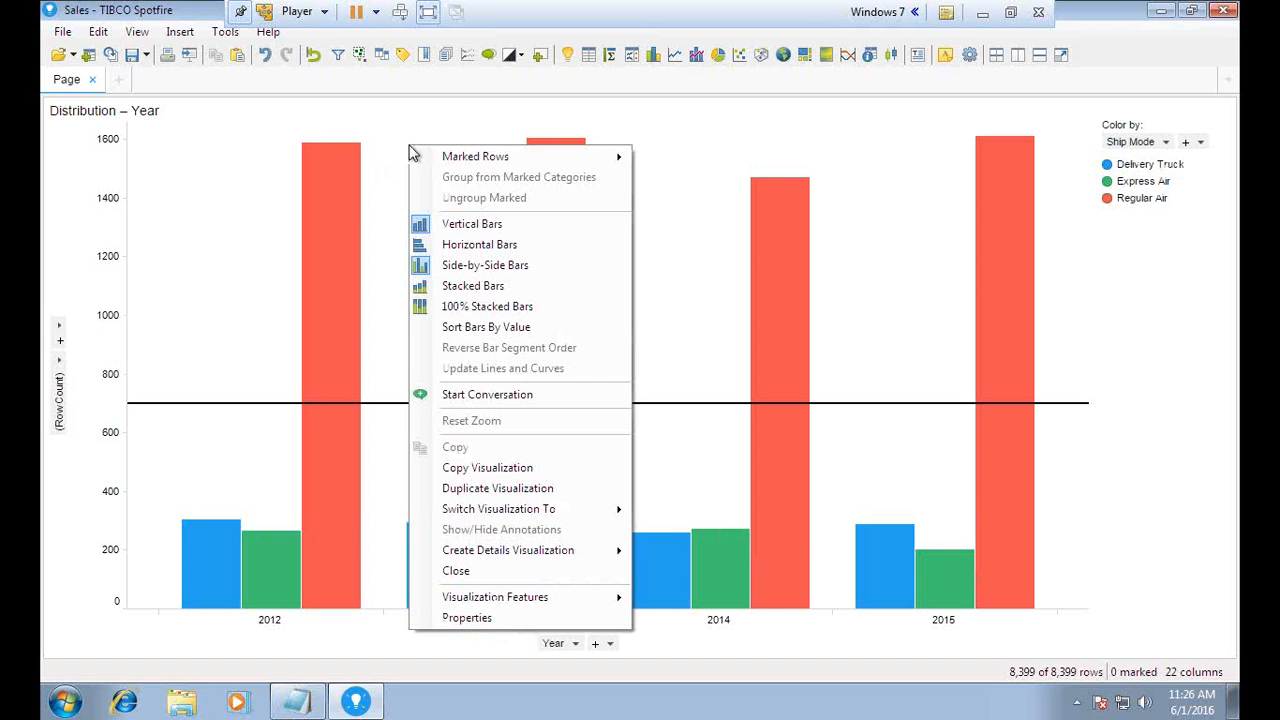
{"action": "left_click", "coordinate": [470, 618]}
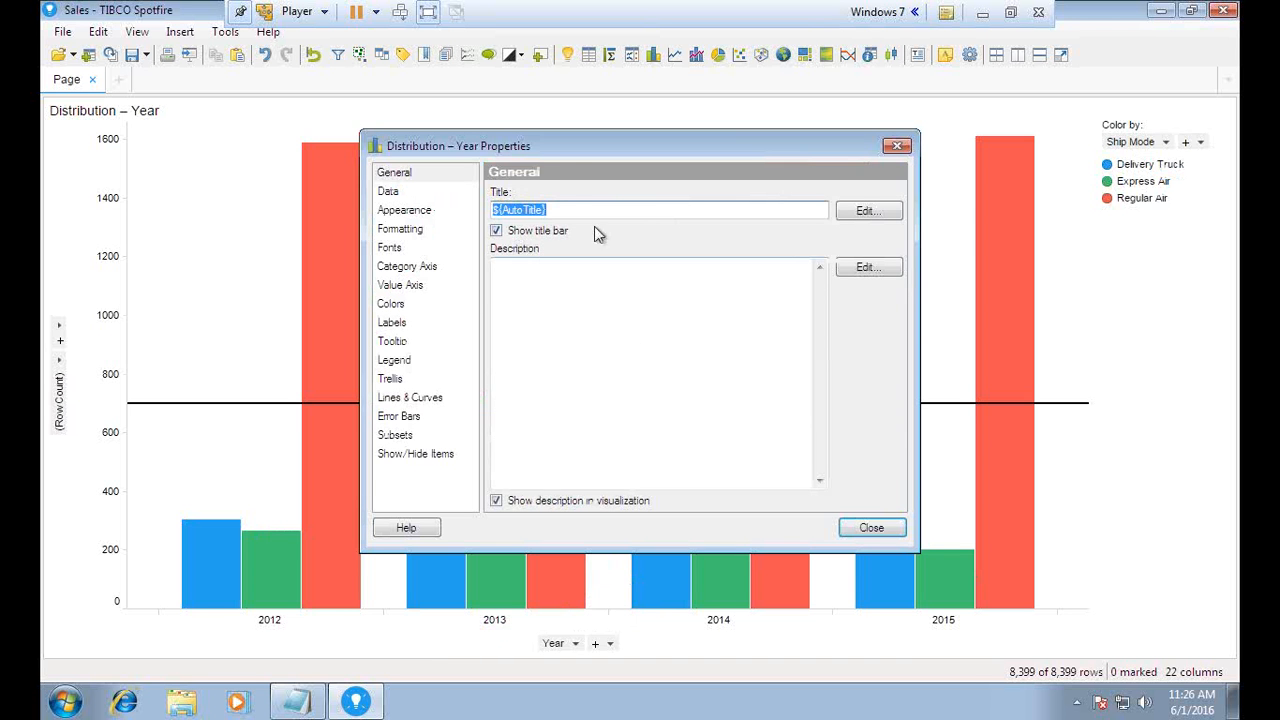
{"action": "left_click", "coordinate": [410, 399]}
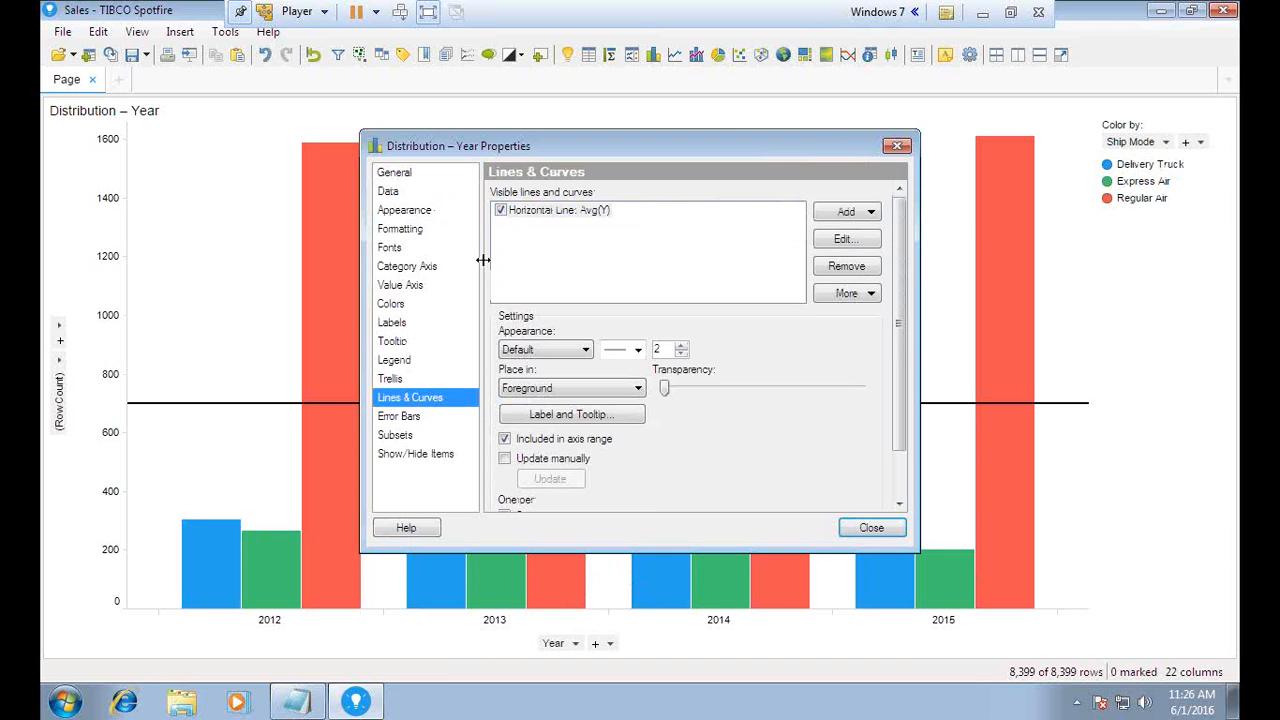
{"action": "left_click", "coordinate": [507, 212]}
{"action": "left_click", "coordinate": [505, 209]}
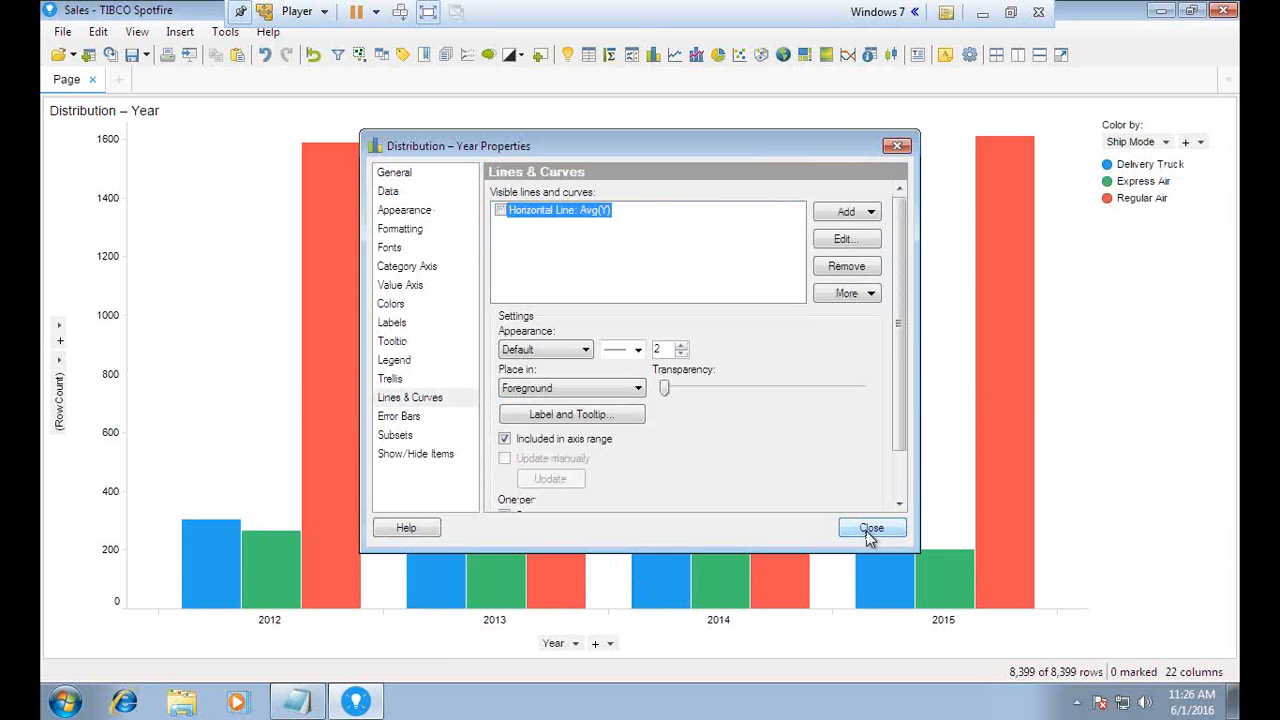
{"action": "left_click", "coordinate": [869, 534]}
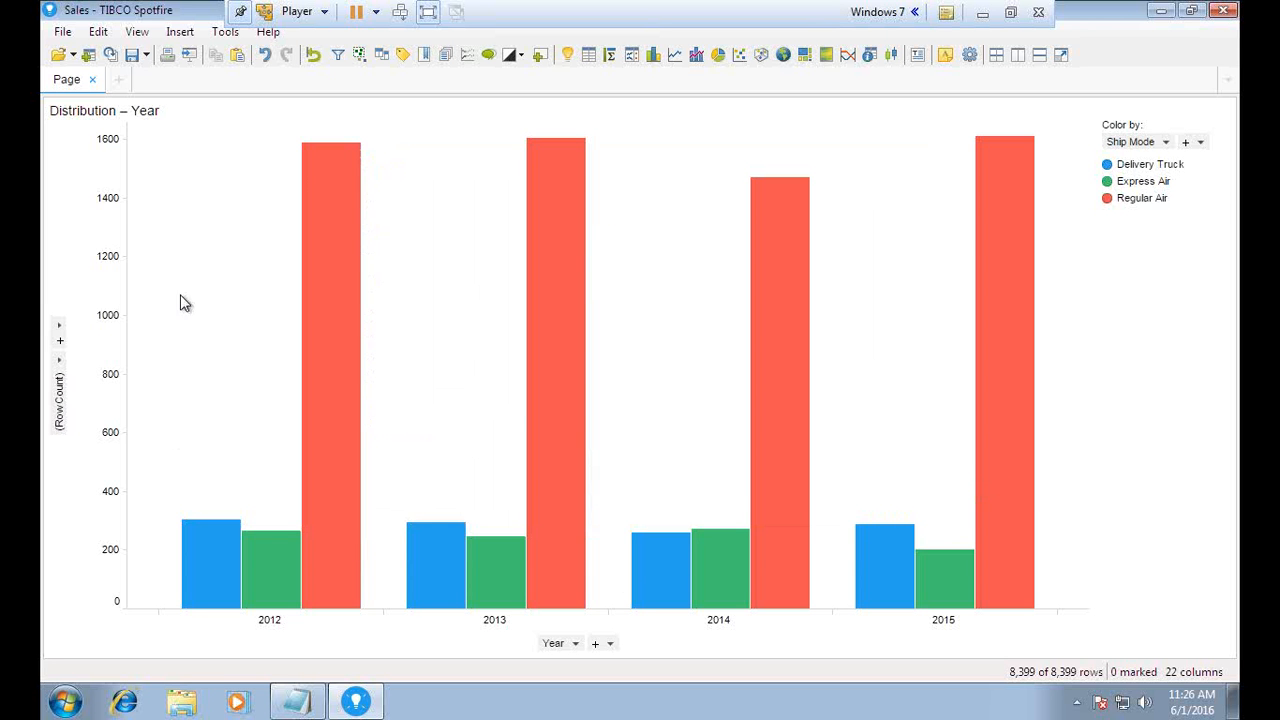
Set the bar chart's marking to (None) in its data properties.
{"action": "right_click", "coordinate": [412, 291]}
{"action": "left_click", "coordinate": [470, 669]}
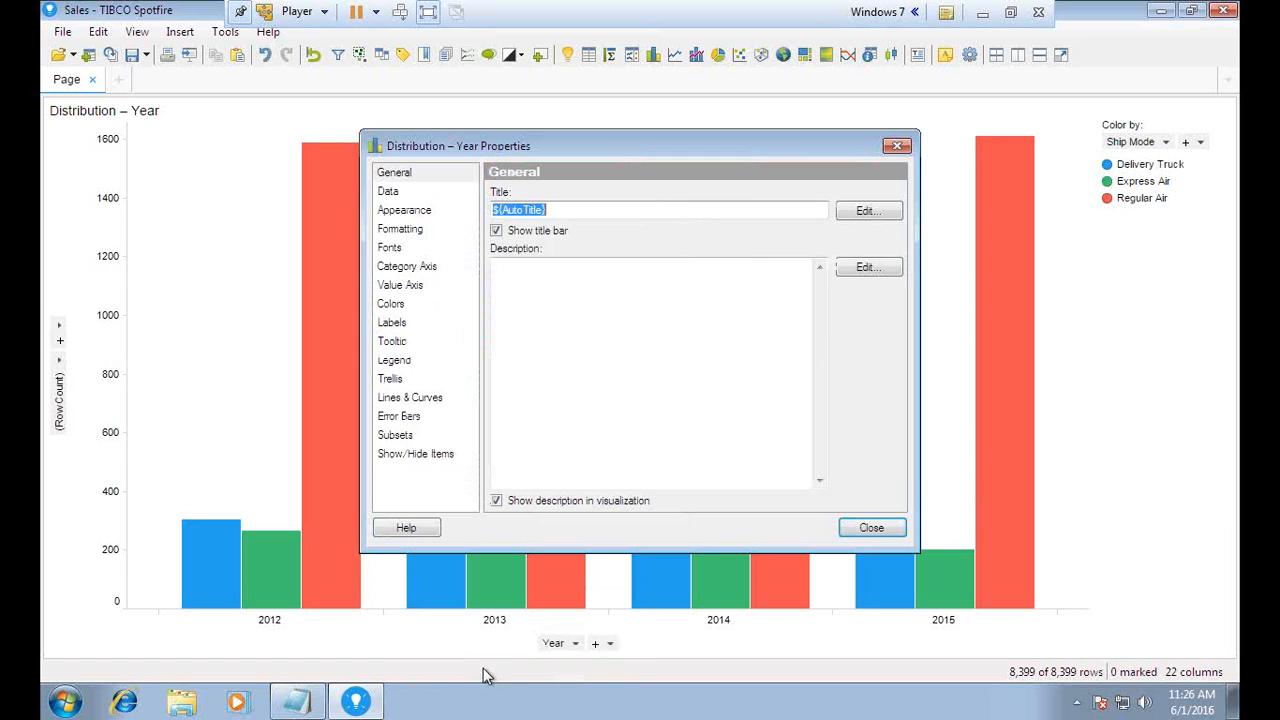
{"action": "left_click", "coordinate": [392, 191]}
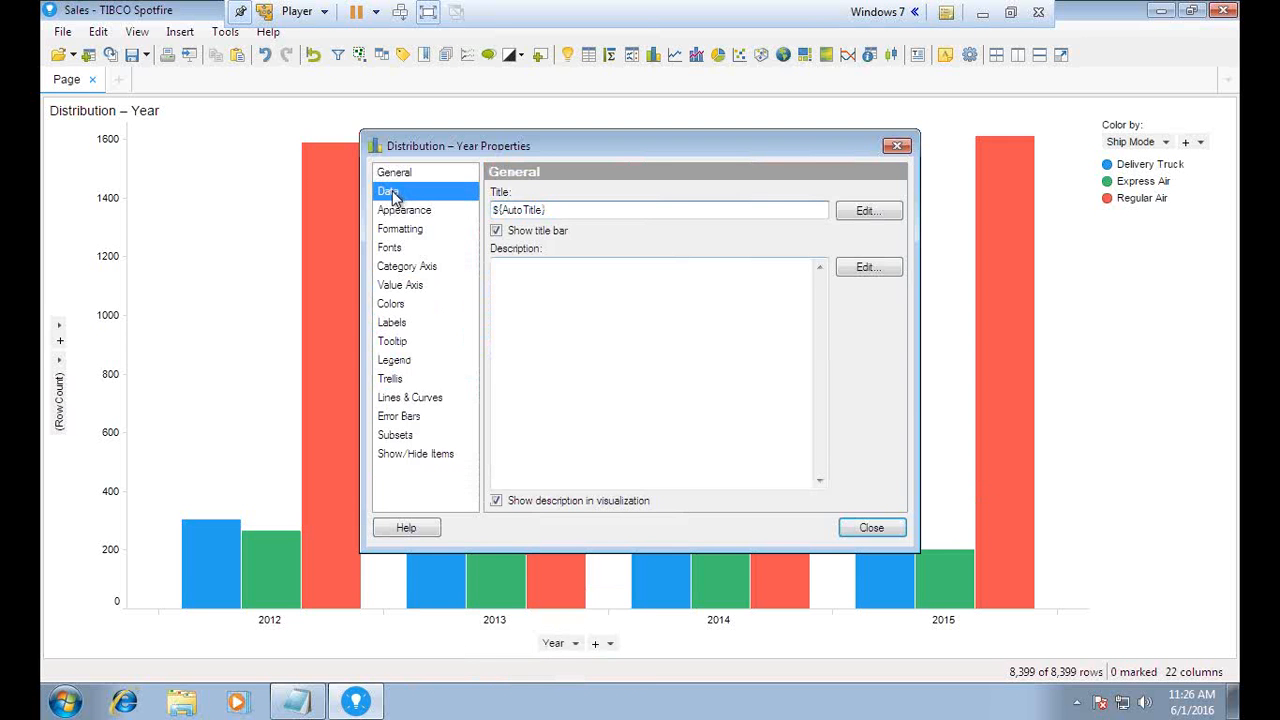
{"action": "left_click", "coordinate": [560, 258]}
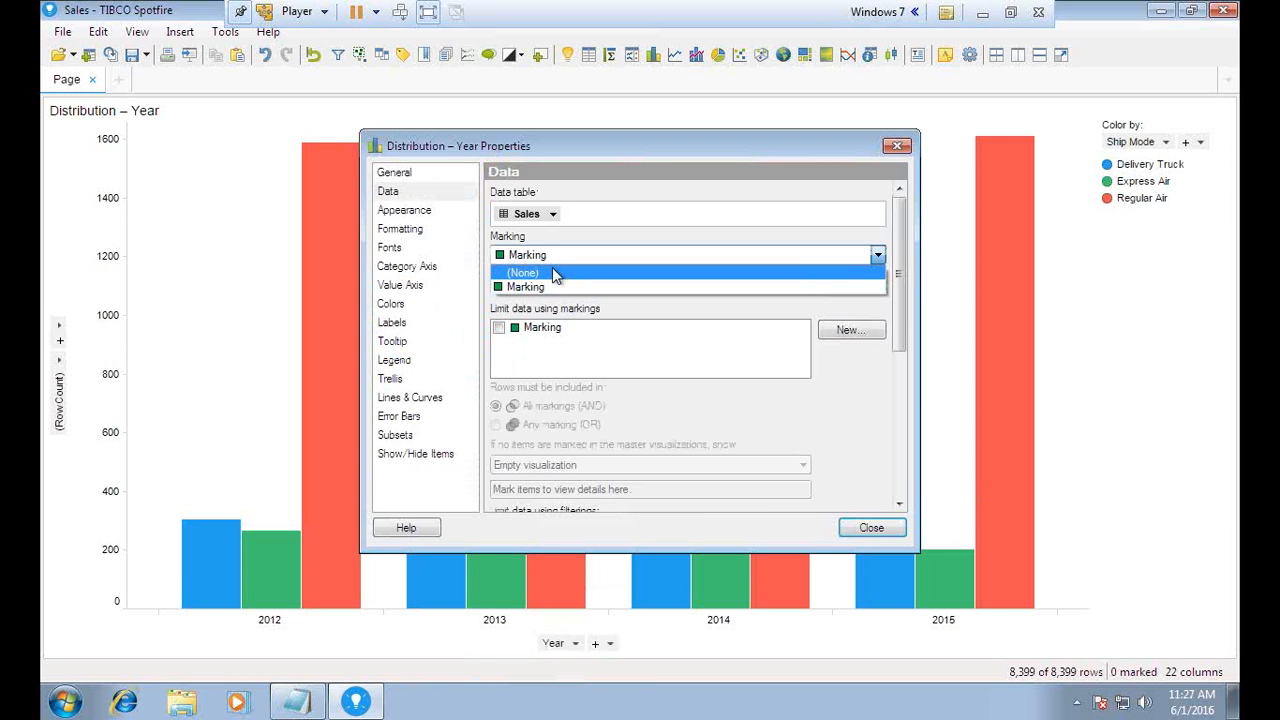
{"action": "left_click", "coordinate": [552, 268]}
{"action": "left_click", "coordinate": [871, 527]}
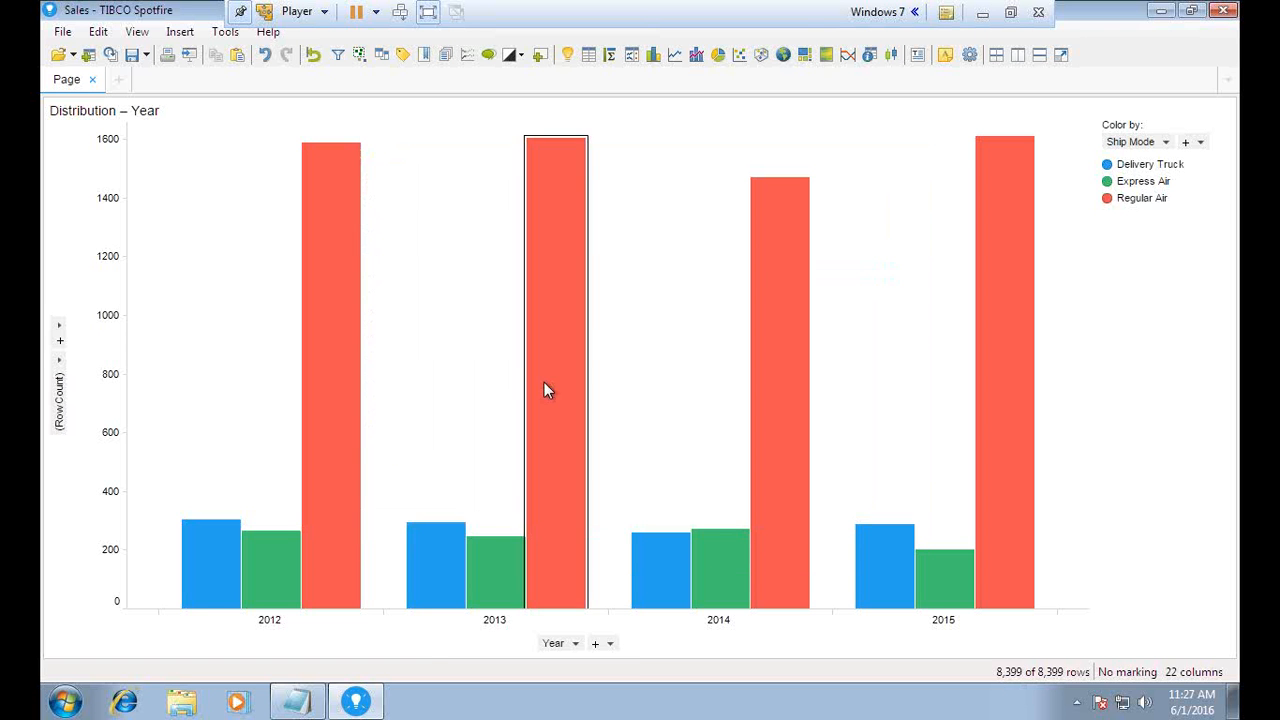
Sort the yearly chart's bars by value.
{"action": "right_click", "coordinate": [434, 343]}
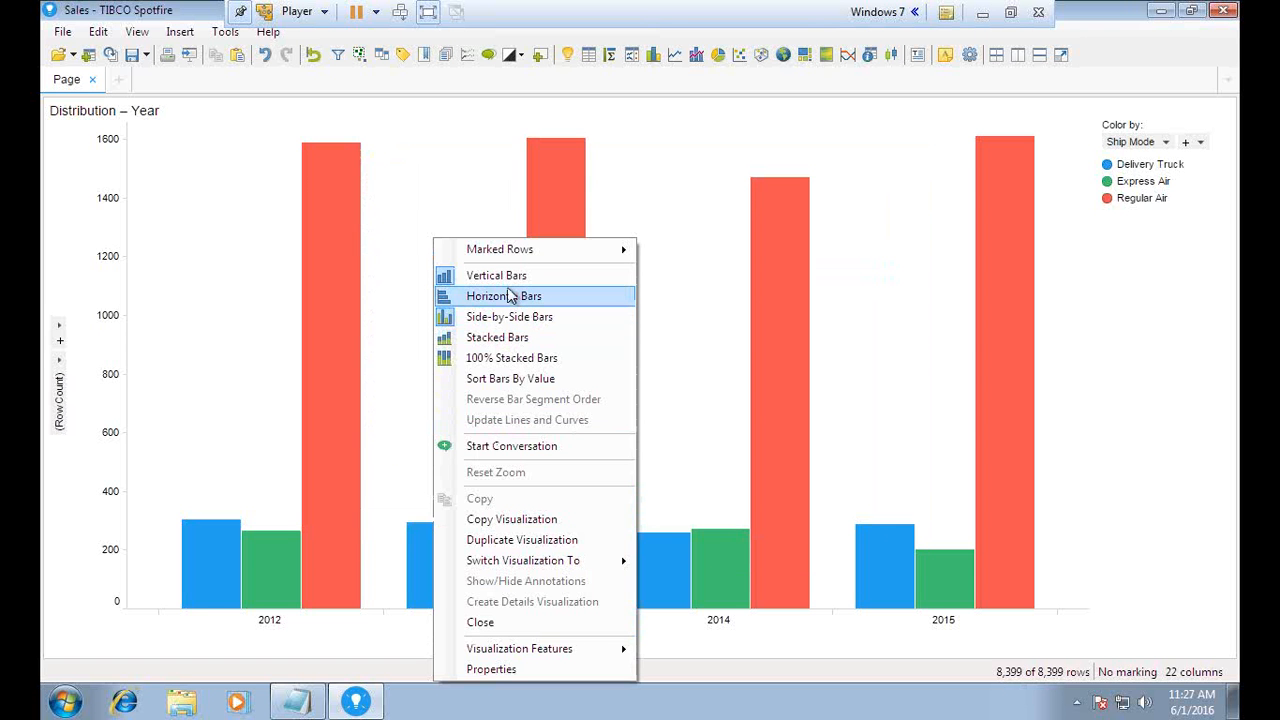
{"action": "left_click", "coordinate": [508, 386]}
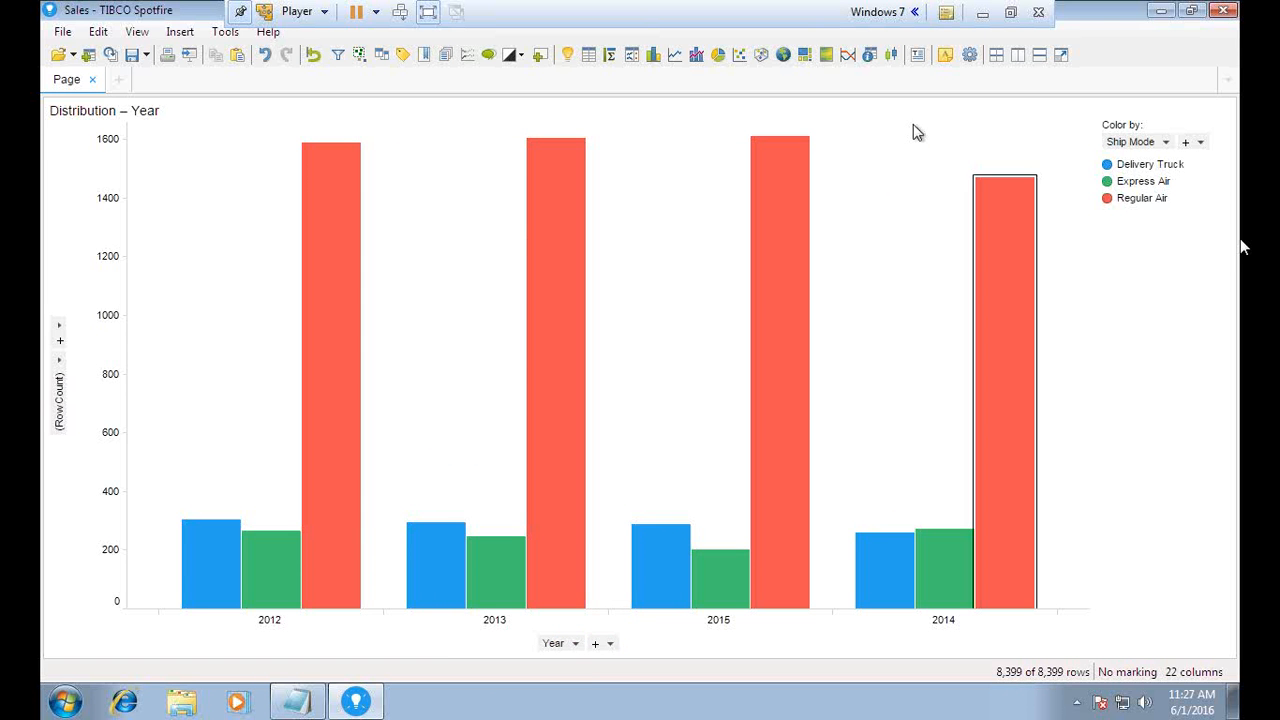
{"action": "left_click", "coordinate": [1010, 13]}
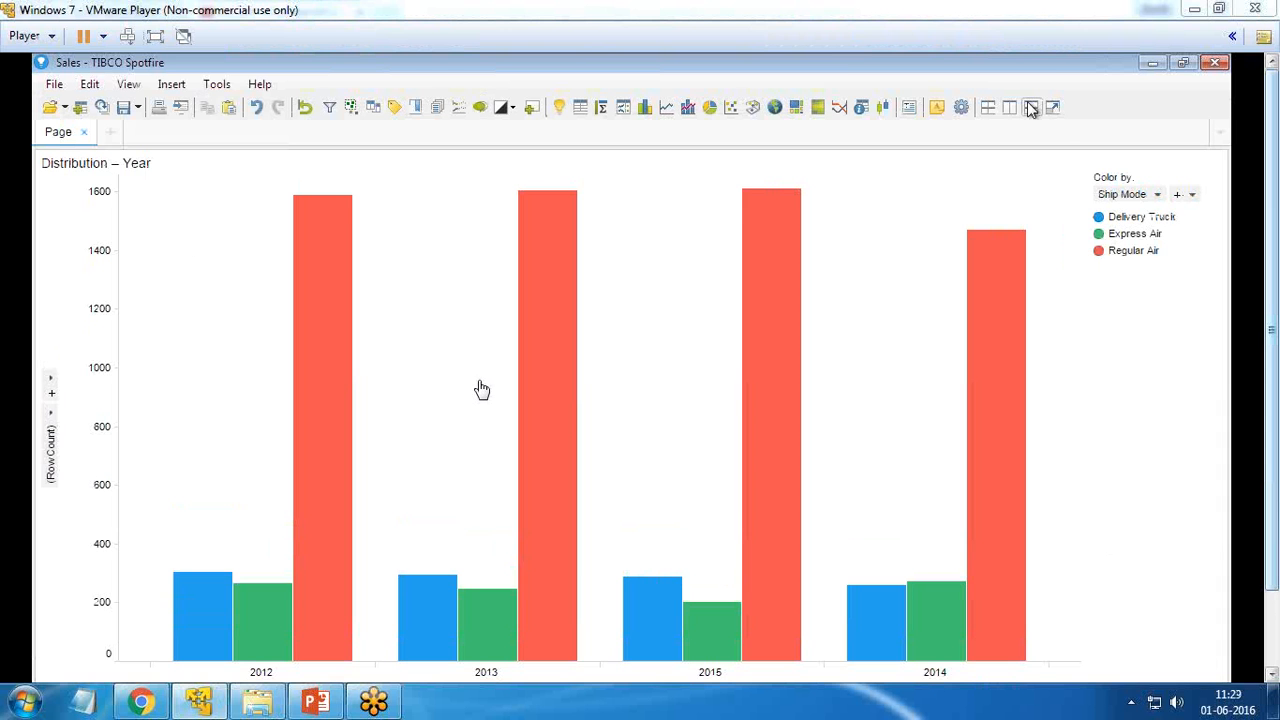
{"action": "left_click", "coordinate": [155, 37]}
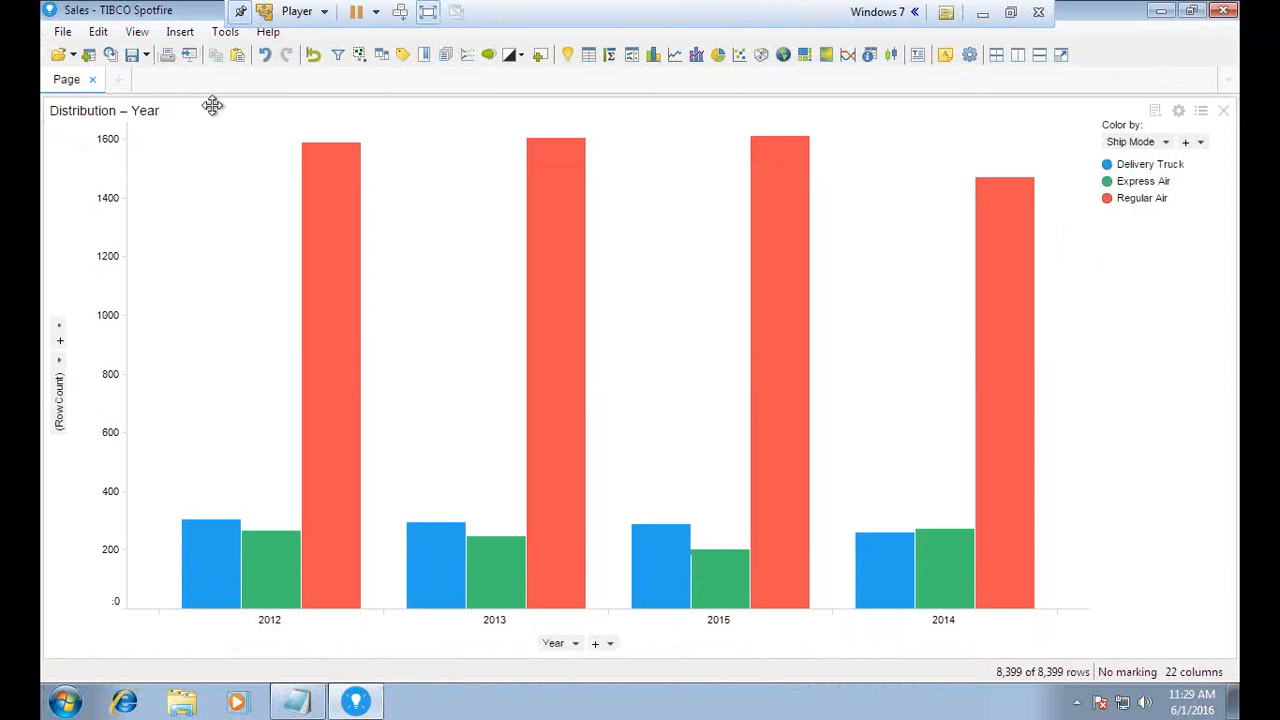
{"action": "right_click", "coordinate": [259, 286]}
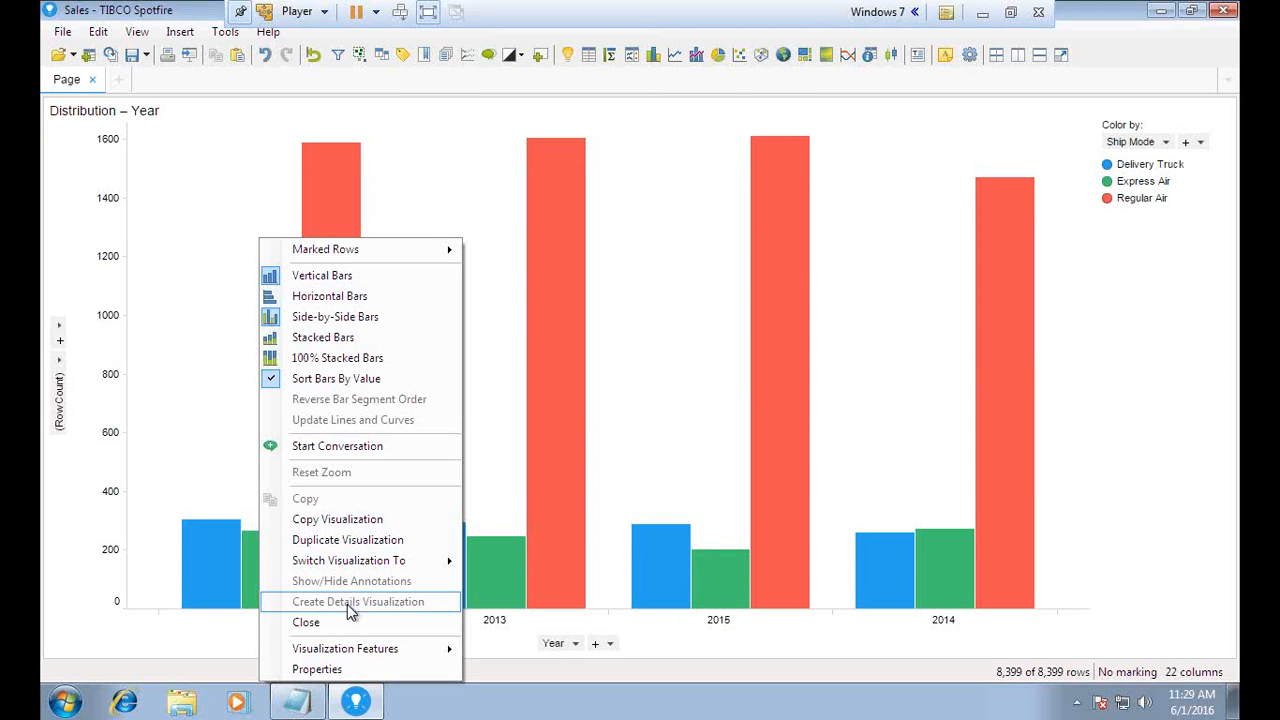
{"action": "left_click", "coordinate": [328, 670]}
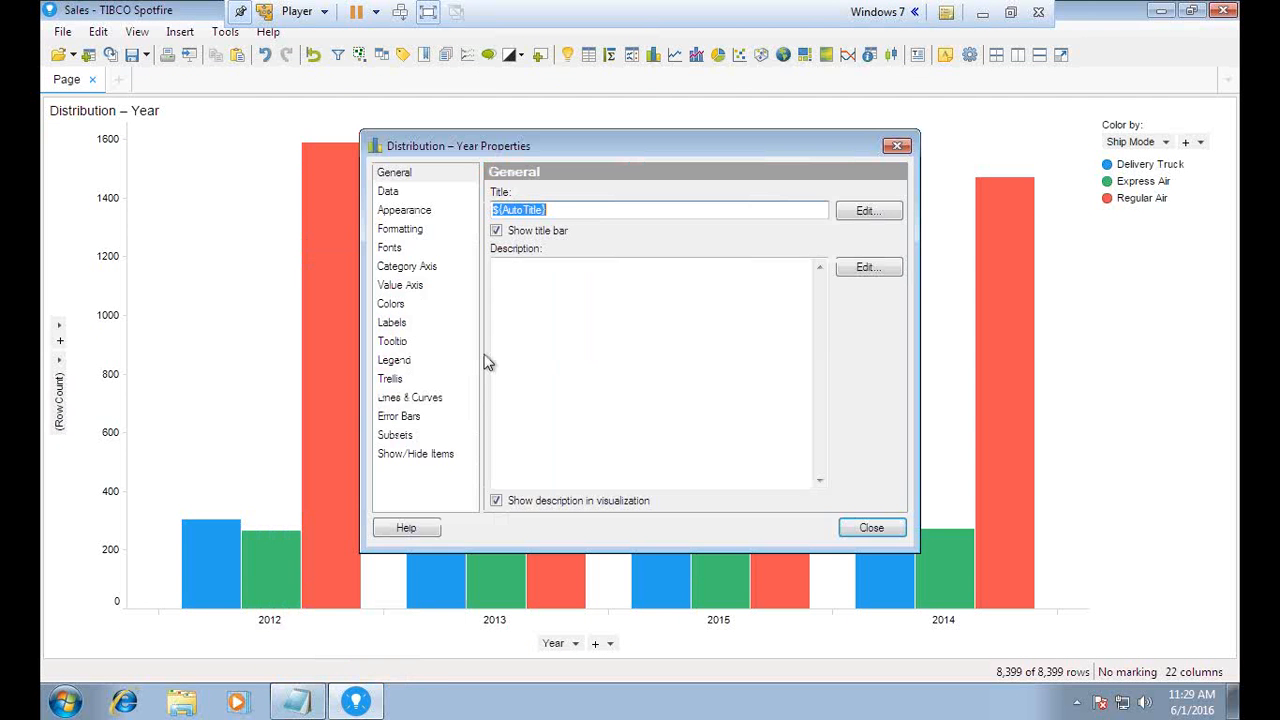
{"action": "left_click", "coordinate": [408, 398]}
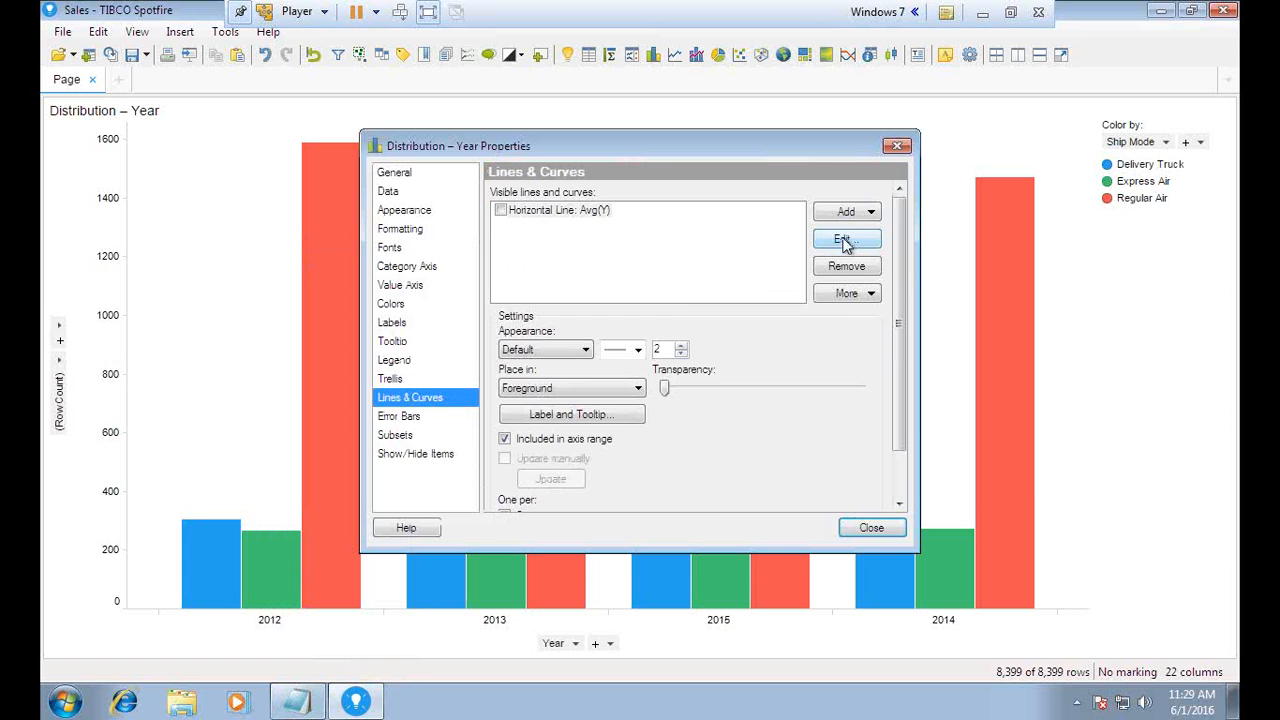
{"action": "left_click", "coordinate": [845, 212]}
{"action": "mouse_move", "coordinate": [850, 234]}
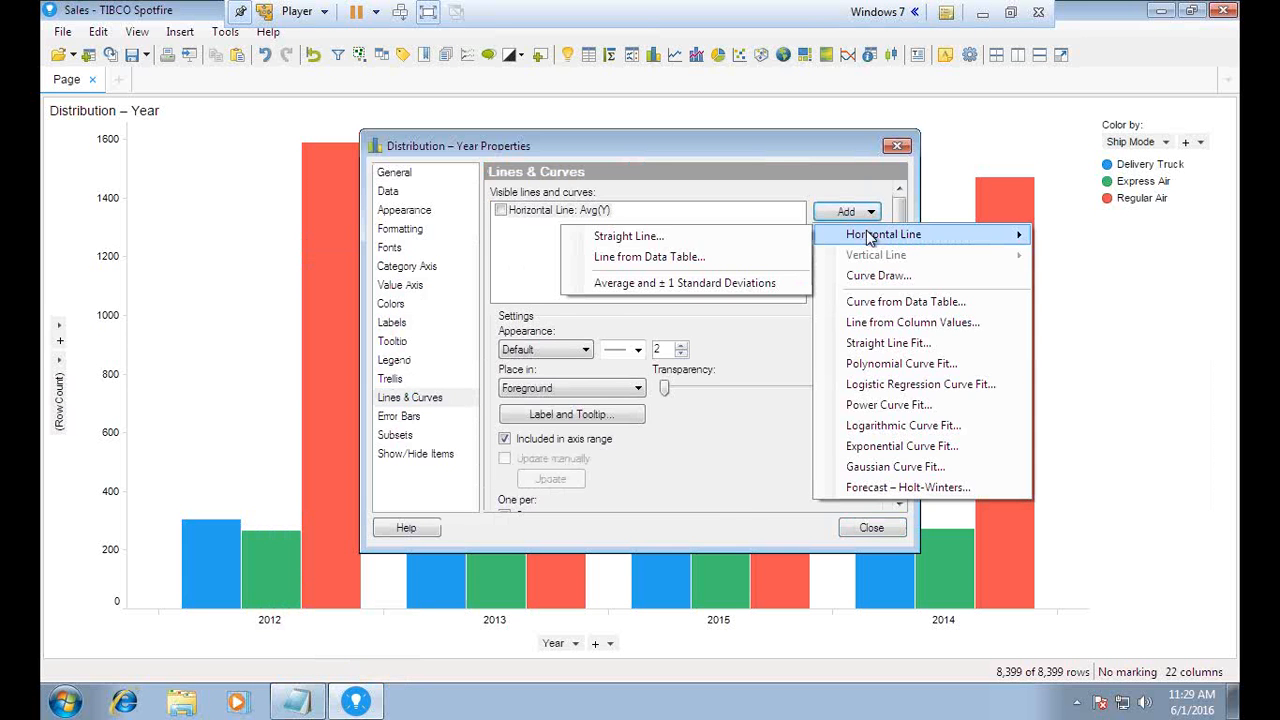
{"action": "left_click", "coordinate": [663, 236]}
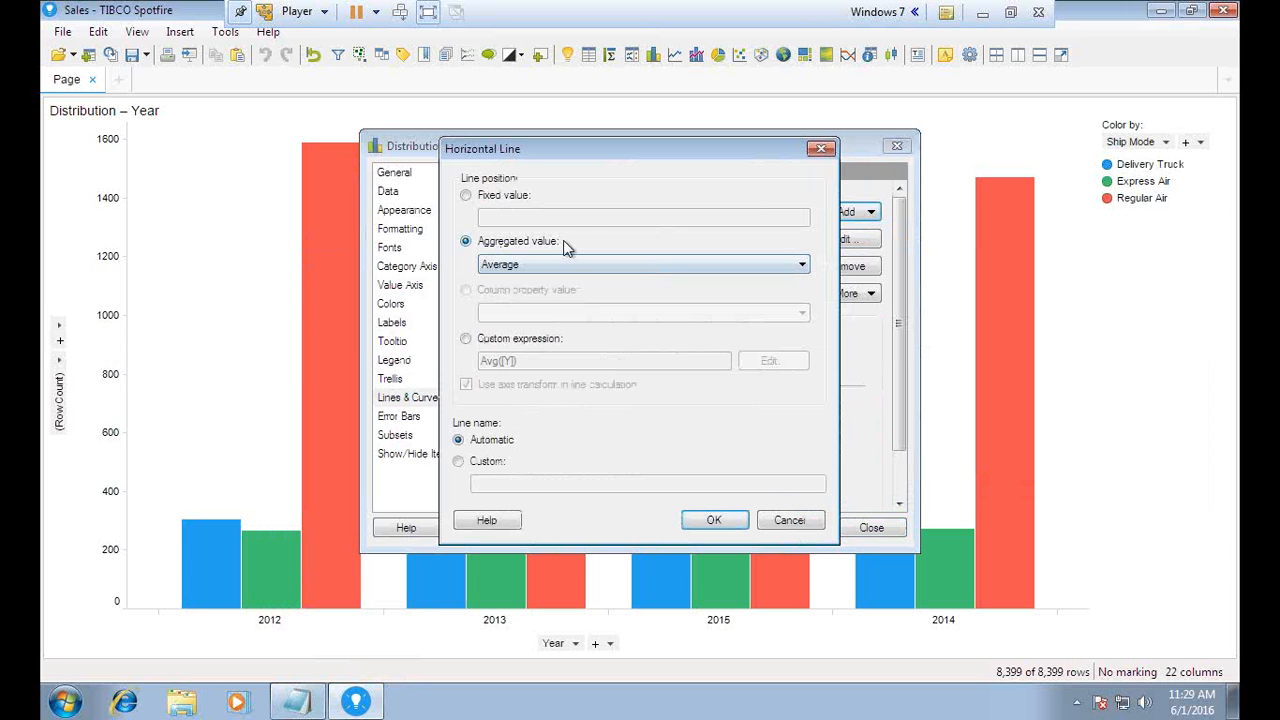
{"action": "left_click", "coordinate": [466, 340]}
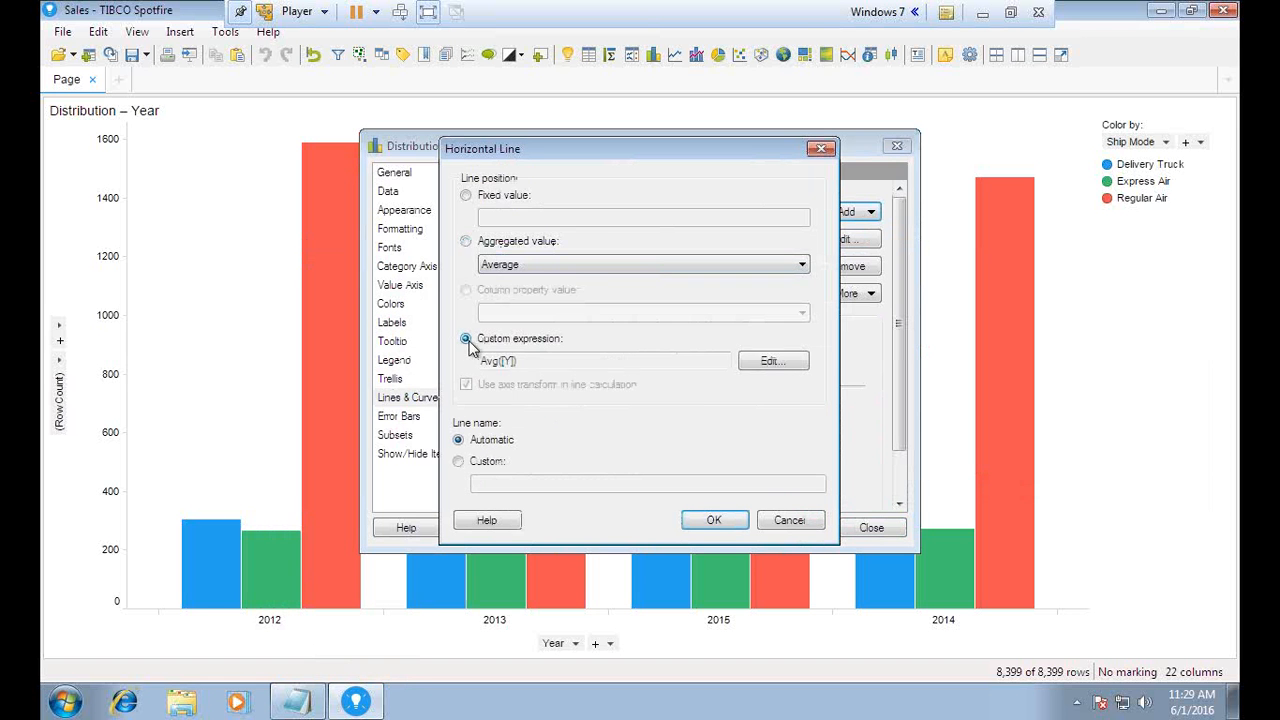
{"action": "left_click", "coordinate": [776, 361]}
{"action": "left_click_drag", "start_coordinate": [248, 155], "coordinate": [296, 234]}
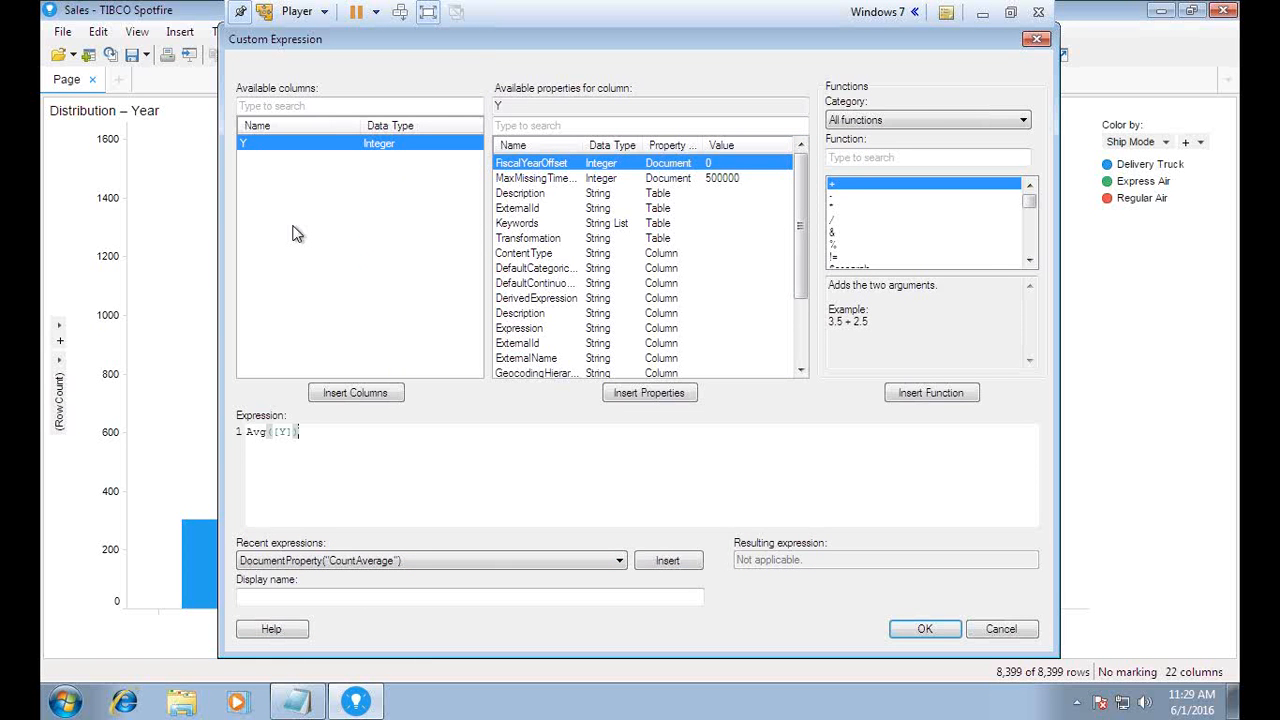
{"action": "left_click_drag", "start_coordinate": [362, 34], "coordinate": [376, 82]}
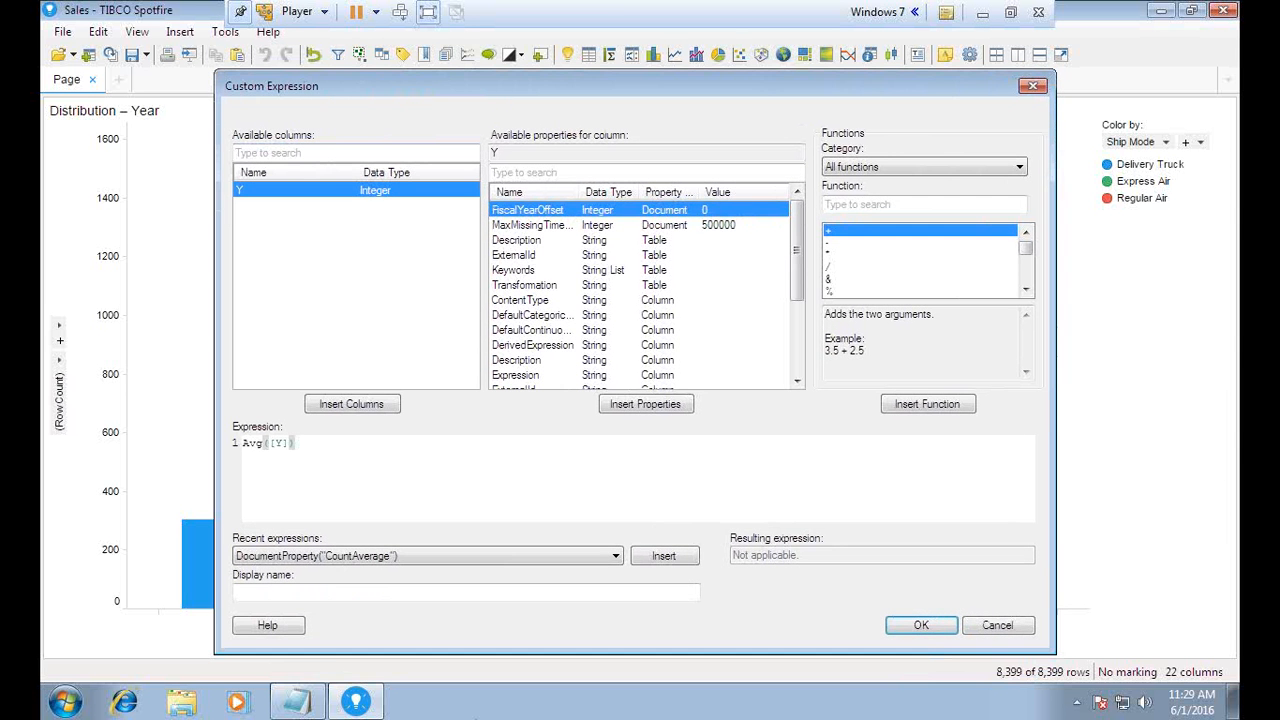
Switch to Notepad and examine the CountAverage mean script and the Delivery Truck count expression, spacing them apart with blank lines.
{"action": "left_click", "coordinate": [290, 704]}
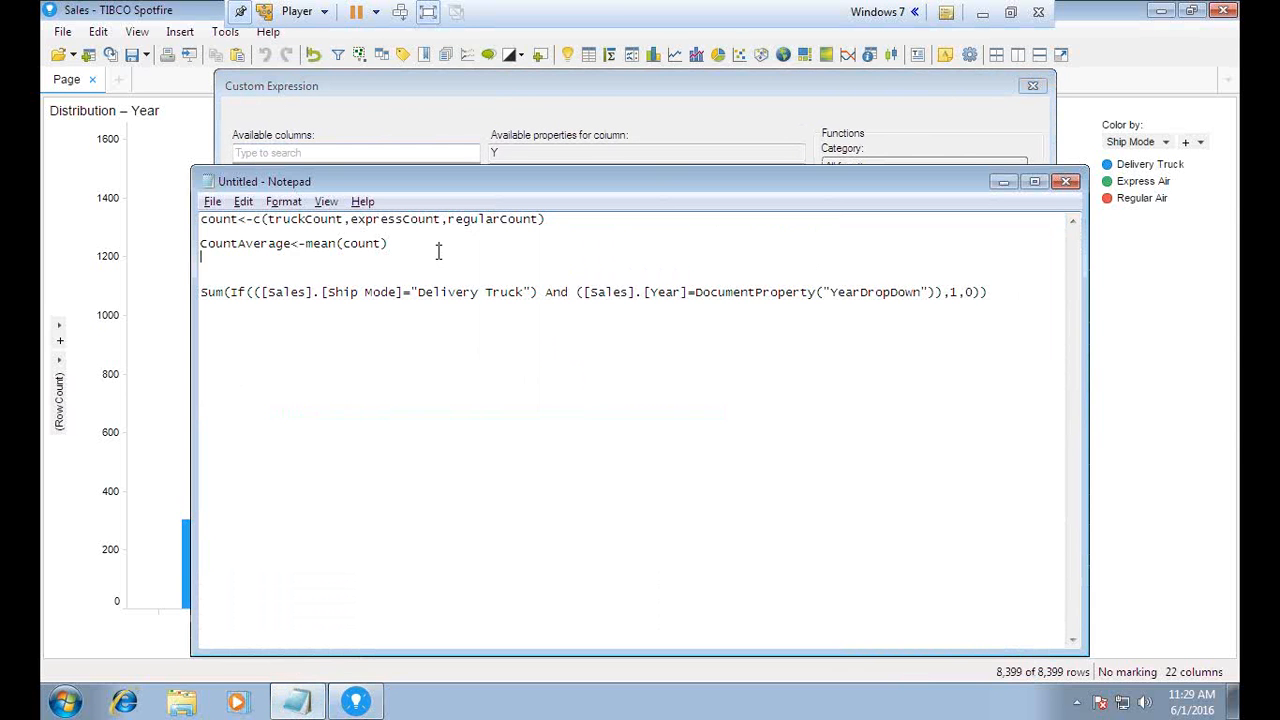
{"action": "key", "text": "Return"}
{"action": "key", "text": "Return"}
{"action": "key", "text": "Return"}
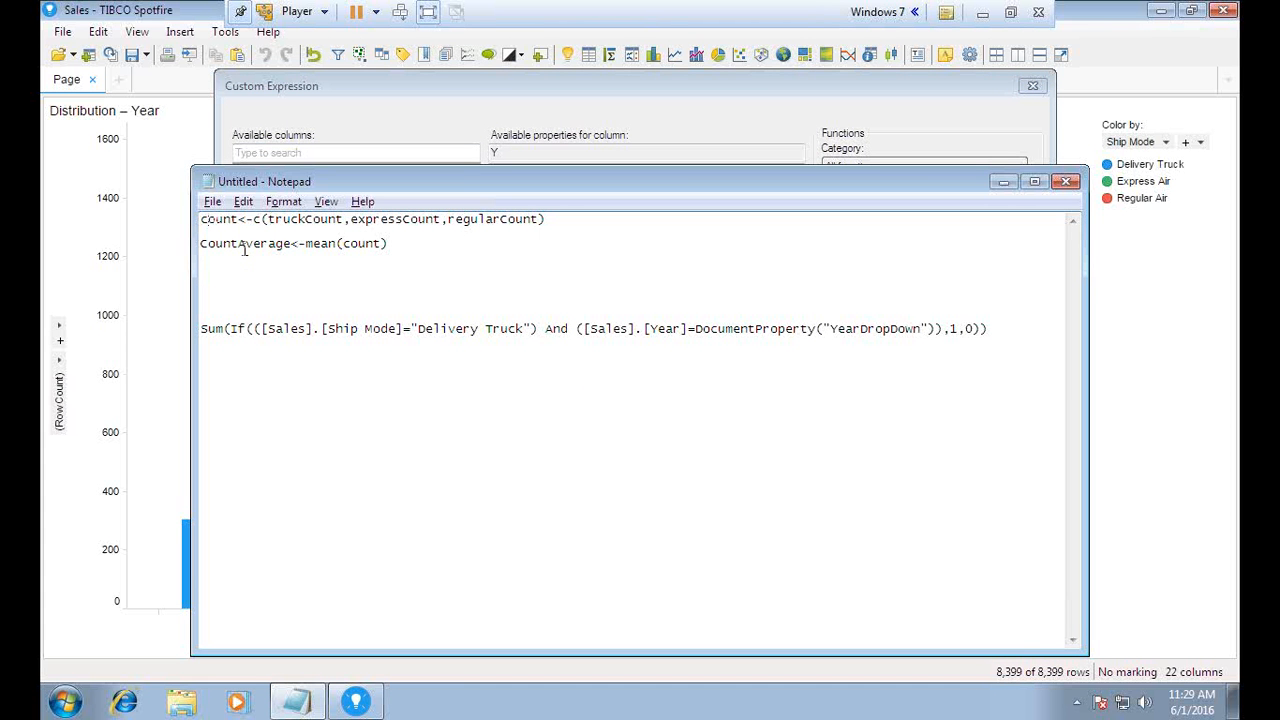
{"action": "left_click_drag", "start_coordinate": [307, 243], "coordinate": [332, 245]}
{"action": "left_click", "coordinate": [327, 296]}
{"action": "left_click", "coordinate": [283, 201]}
{"action": "left_click", "coordinate": [305, 229]}
{"action": "left_click", "coordinate": [1003, 183]}
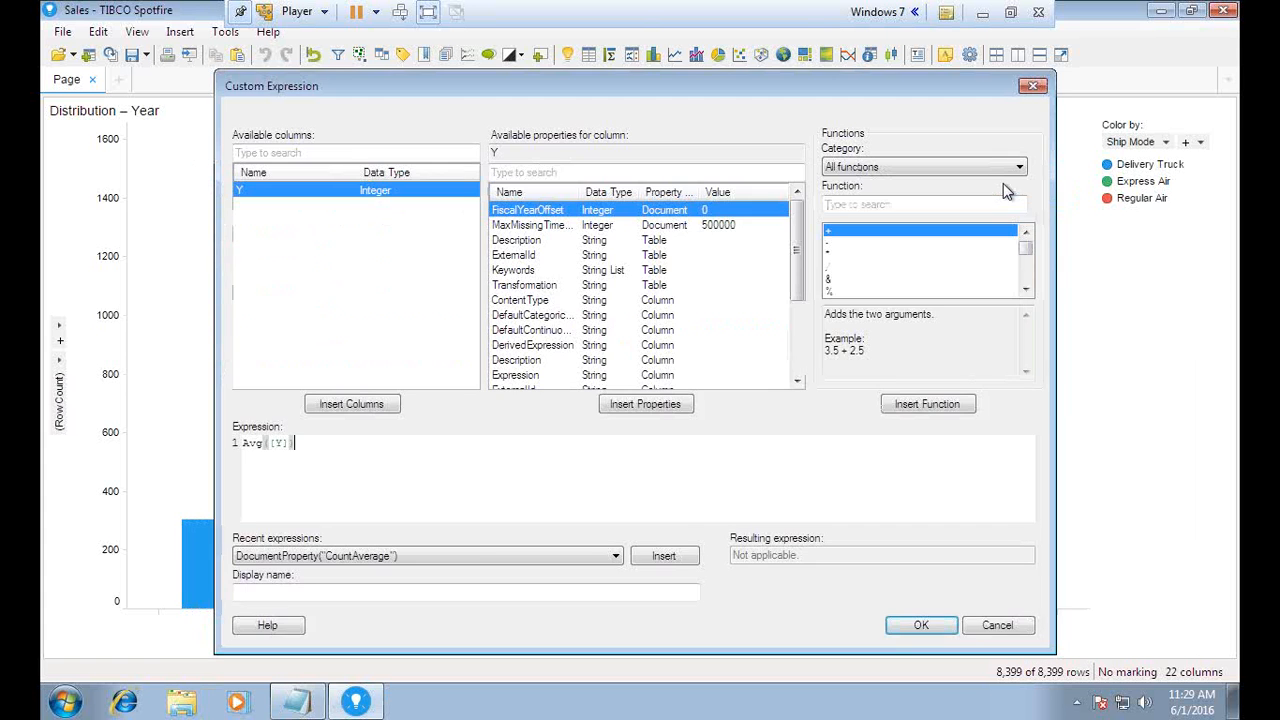
{"action": "left_click", "coordinate": [999, 627]}
{"action": "left_click", "coordinate": [789, 526]}
{"action": "left_click", "coordinate": [870, 530]}
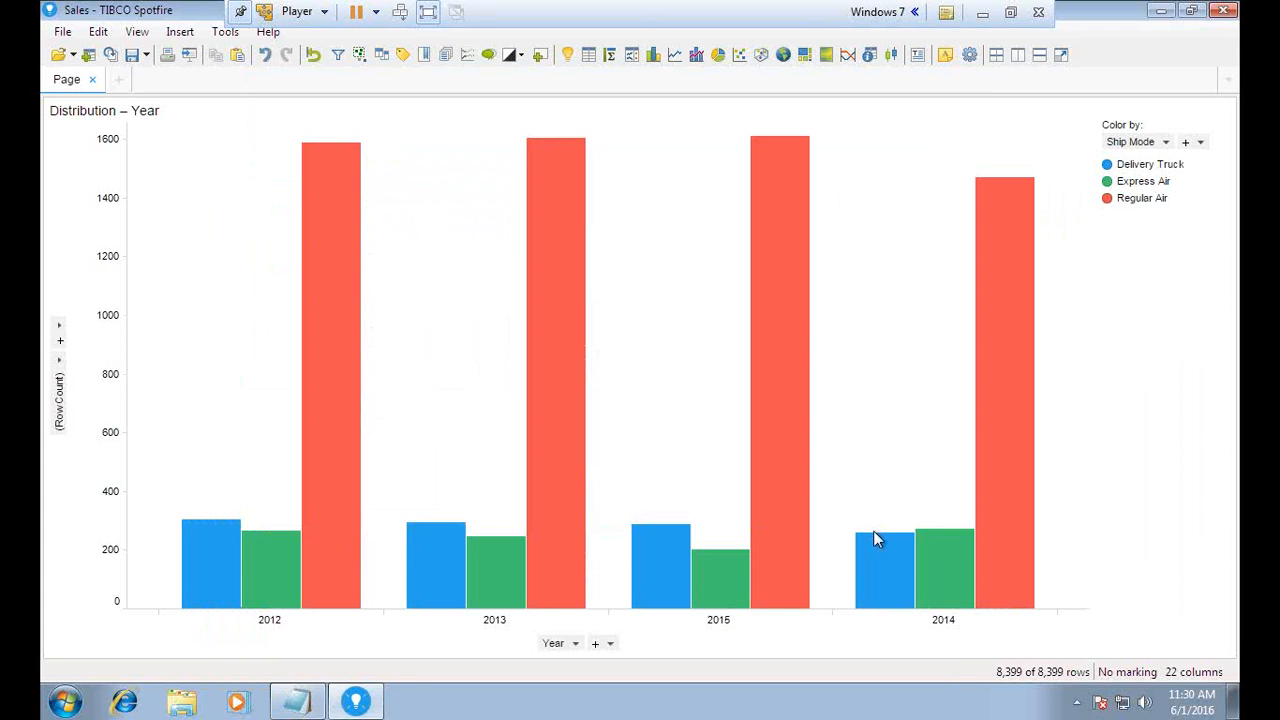
{"action": "mouse_move", "coordinate": [565, 228]}
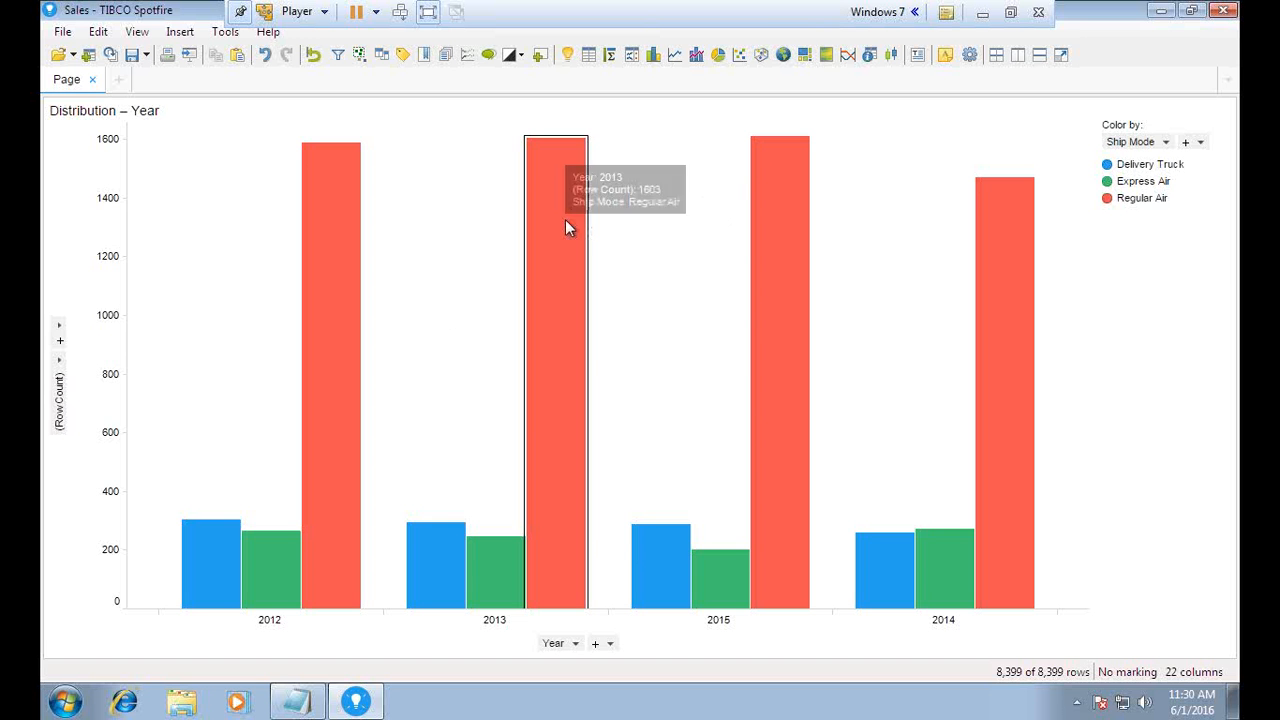
{"action": "left_click", "coordinate": [1010, 12]}
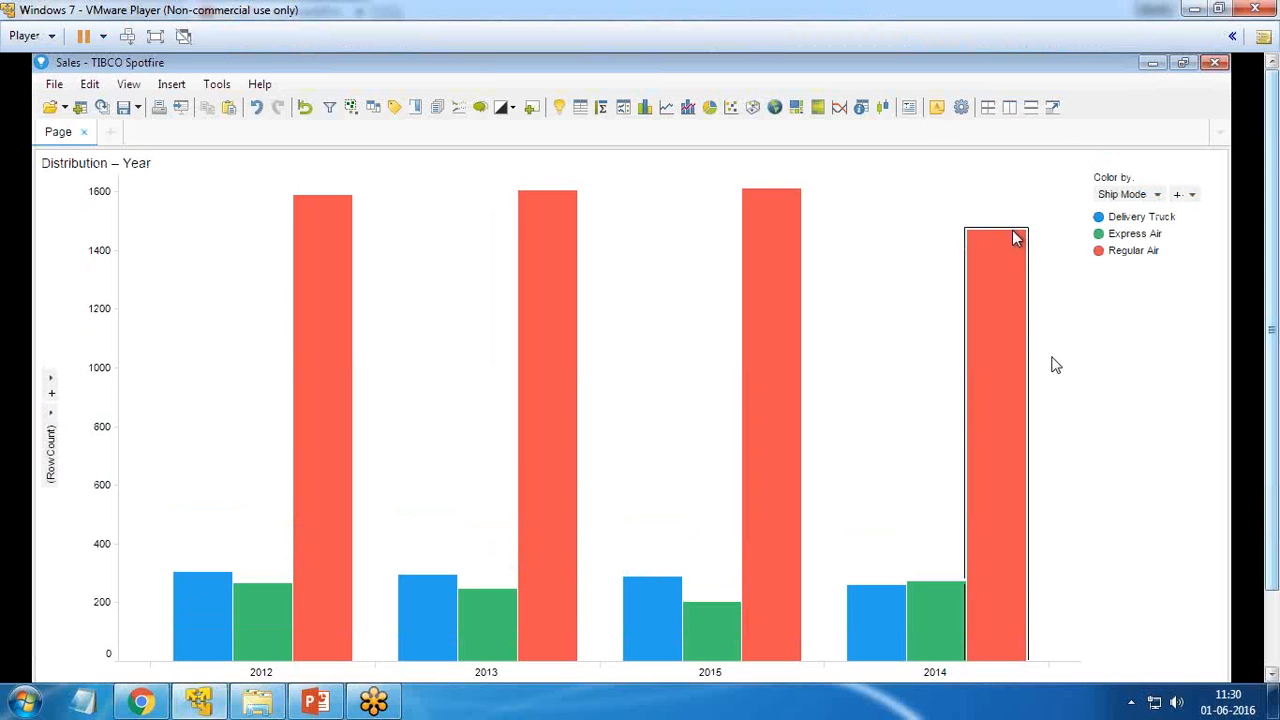
{"action": "left_click", "coordinate": [155, 36]}
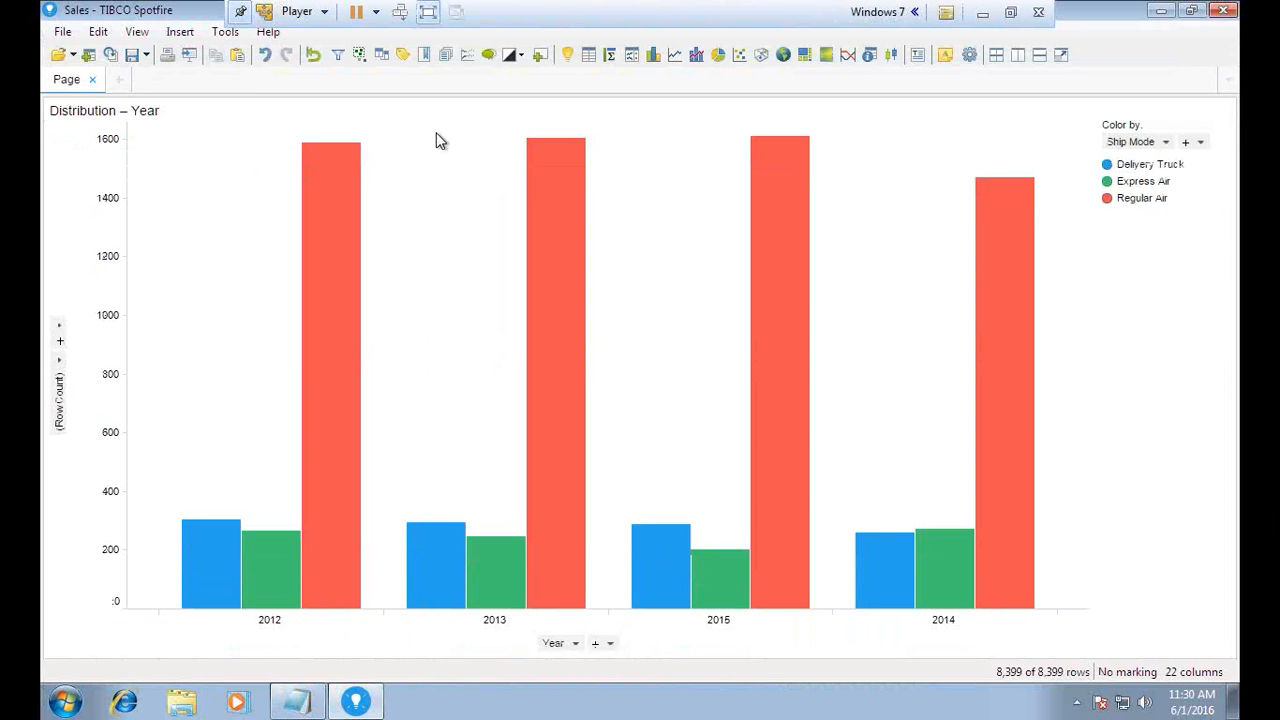
Add a text area of reduced height above the bar chart and start inserting a drop-down list property control in it.
{"action": "left_click", "coordinate": [918, 56]}
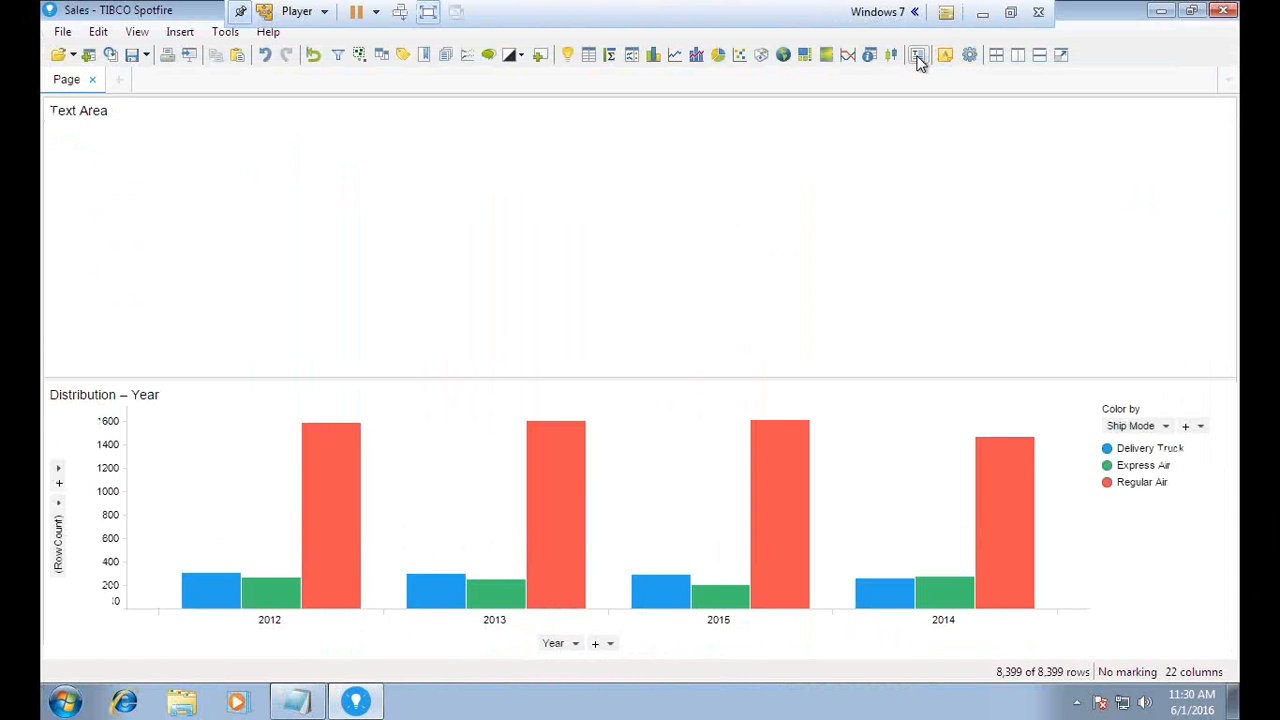
{"action": "left_click_drag", "start_coordinate": [403, 377], "coordinate": [407, 243]}
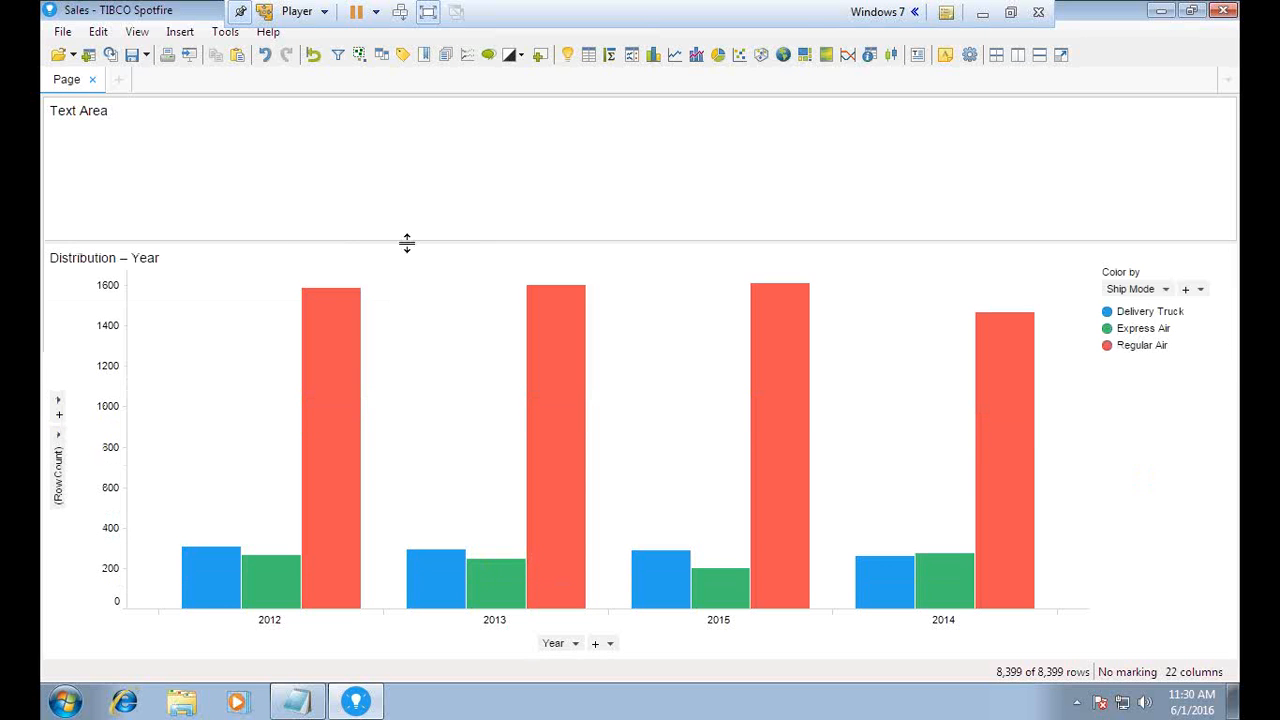
{"action": "left_click", "coordinate": [1183, 113]}
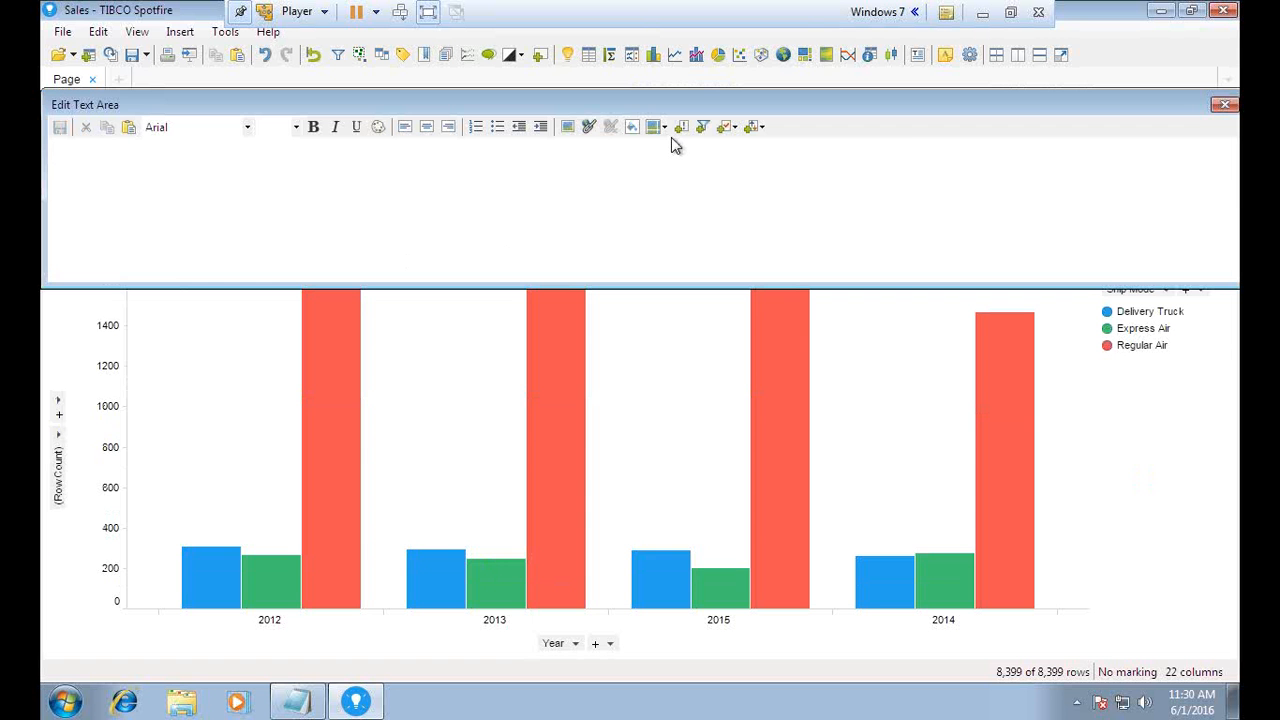
{"action": "left_click", "coordinate": [738, 131]}
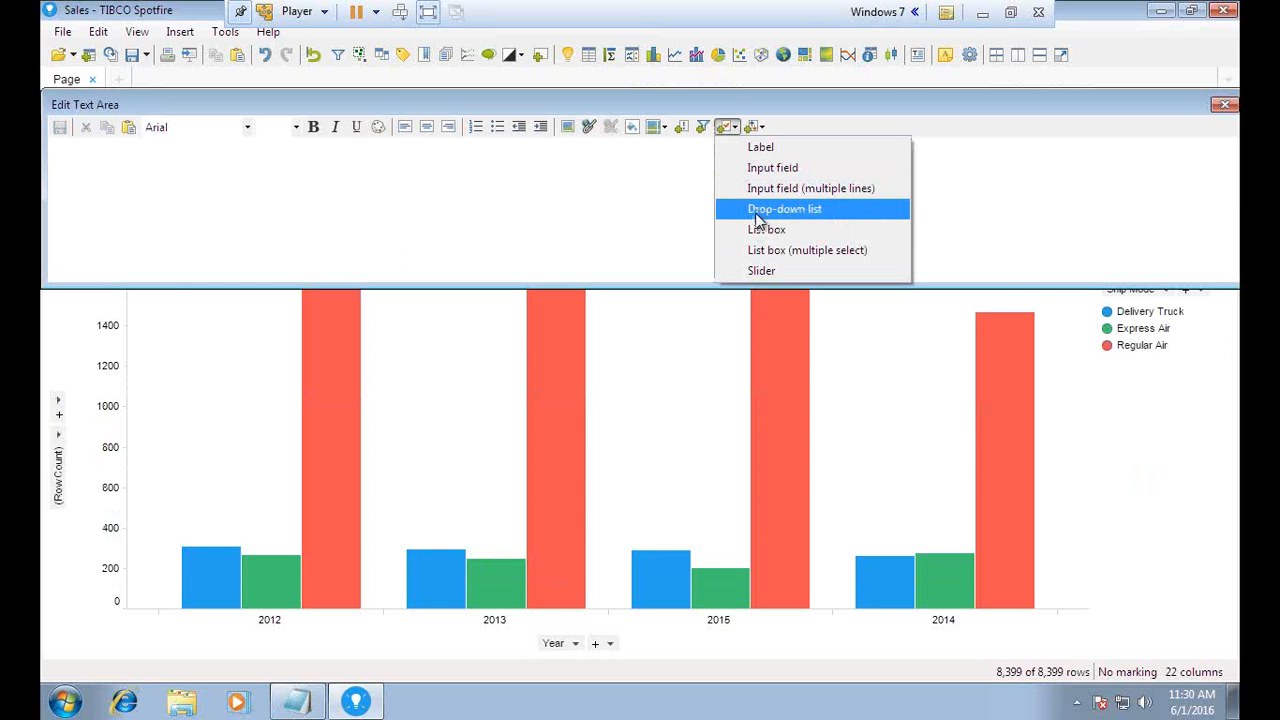
{"action": "left_click", "coordinate": [756, 214]}
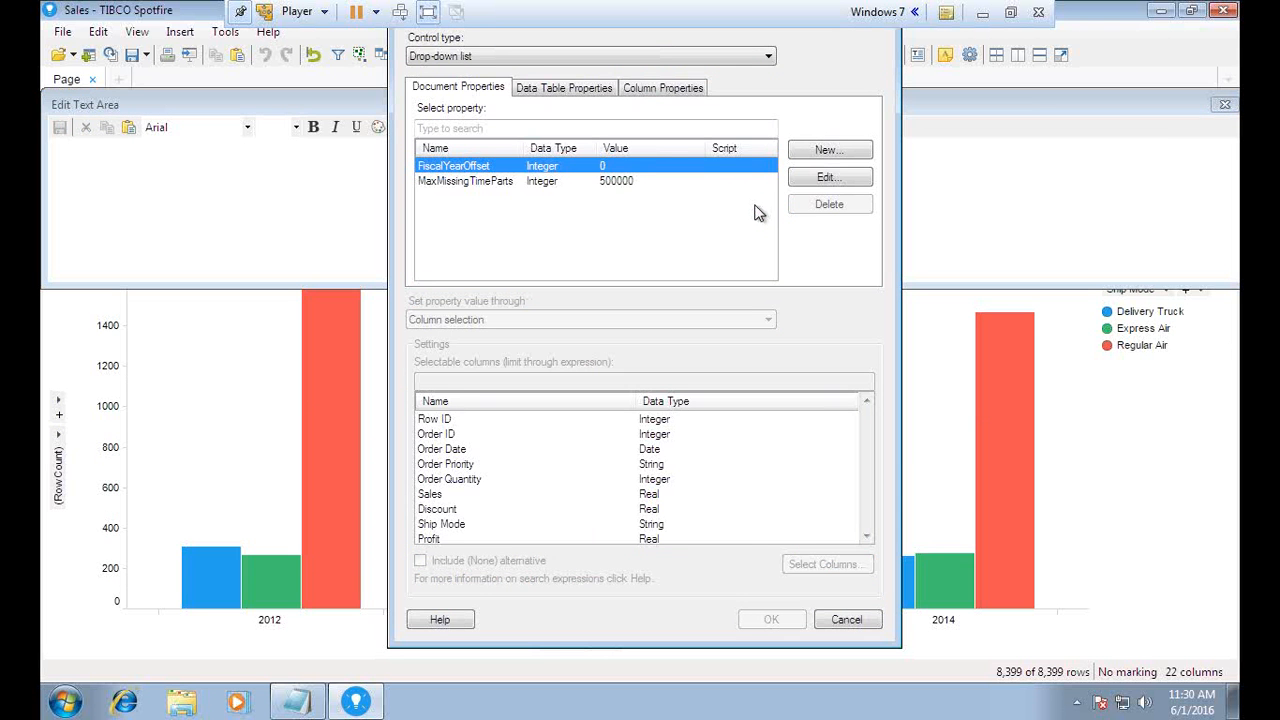
Create a new document property named YearDropDown with data type Integer and value 2012.
{"action": "left_click", "coordinate": [827, 152]}
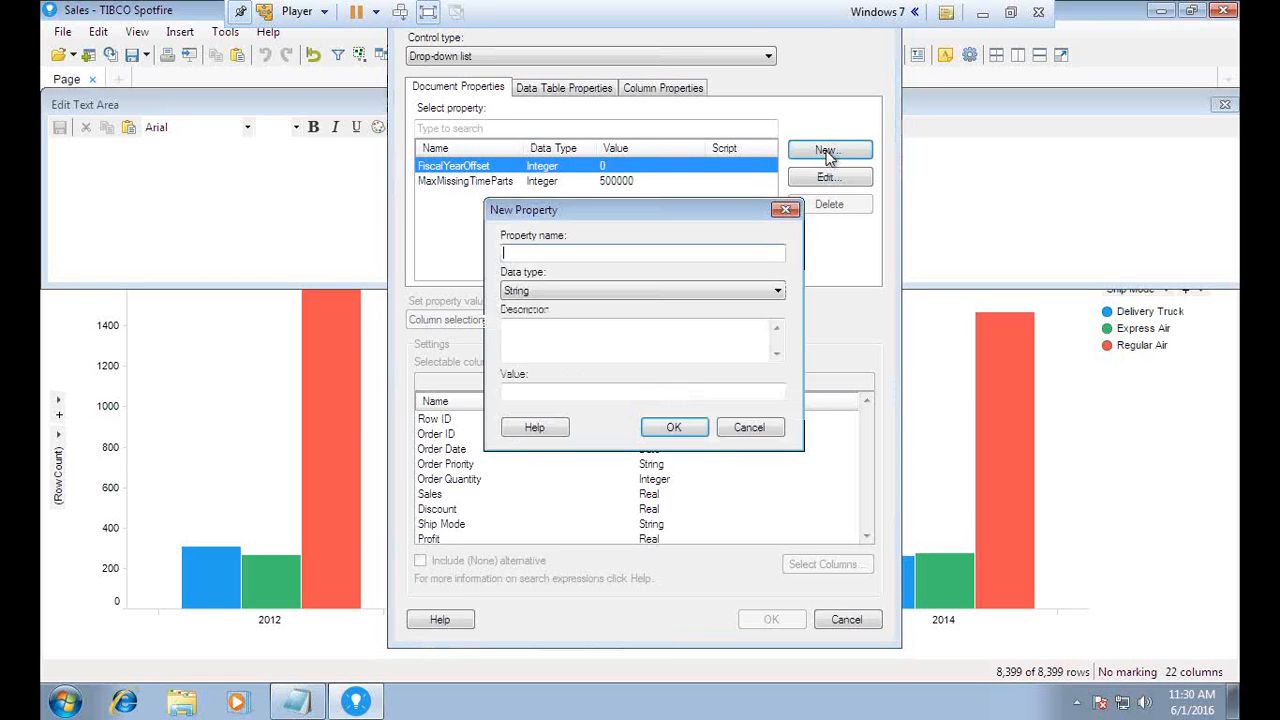
{"action": "type", "text": "YearDropDown"}
{"action": "left_click", "coordinate": [572, 291]}
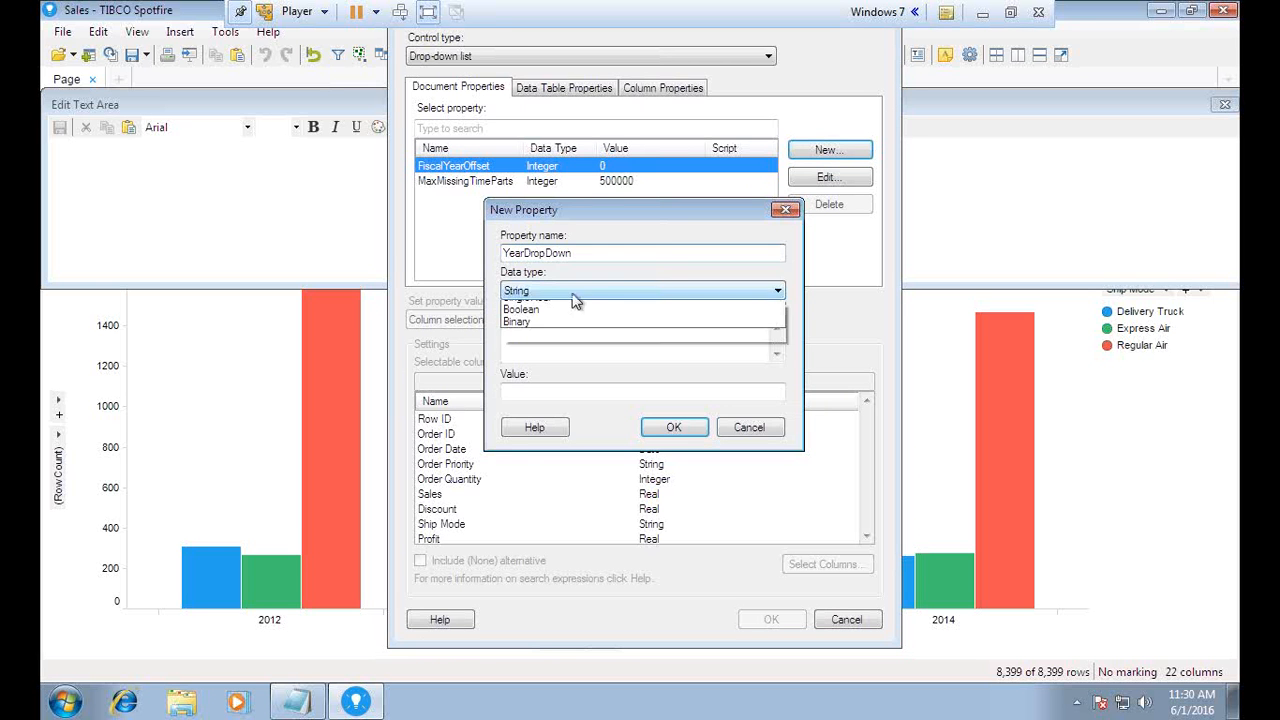
{"action": "left_click", "coordinate": [572, 293]}
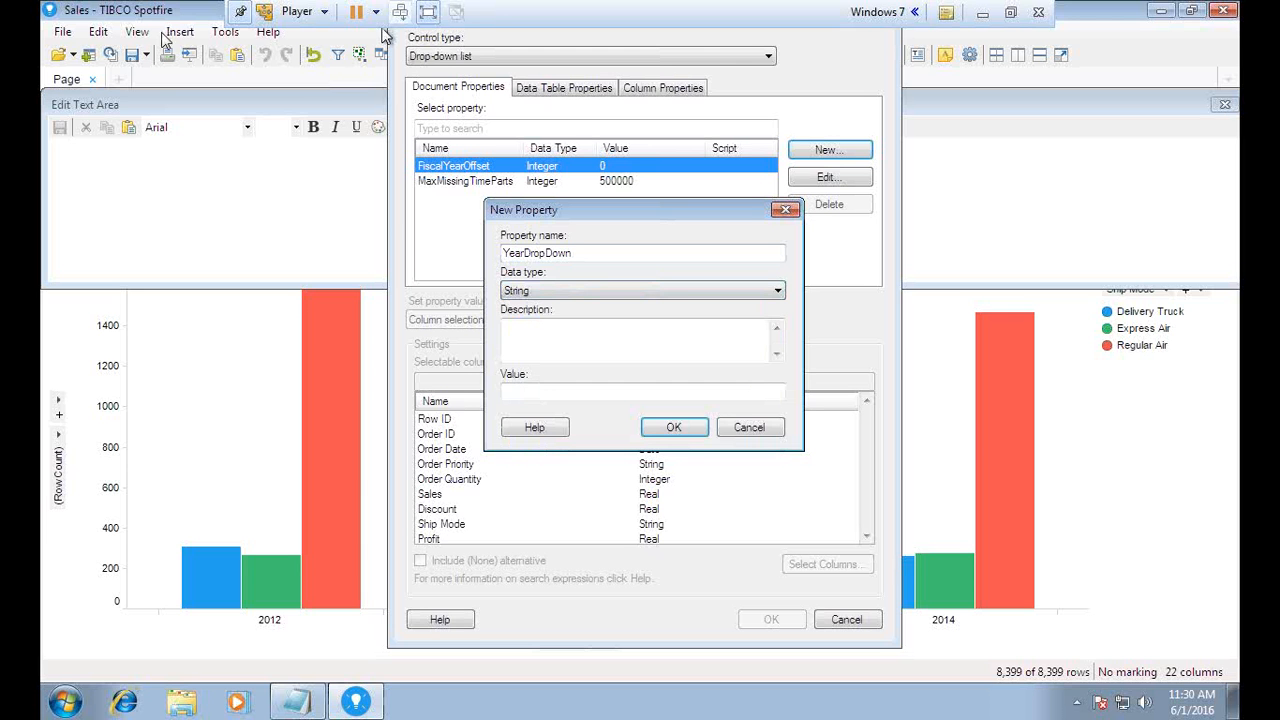
{"action": "left_click", "coordinate": [428, 12]}
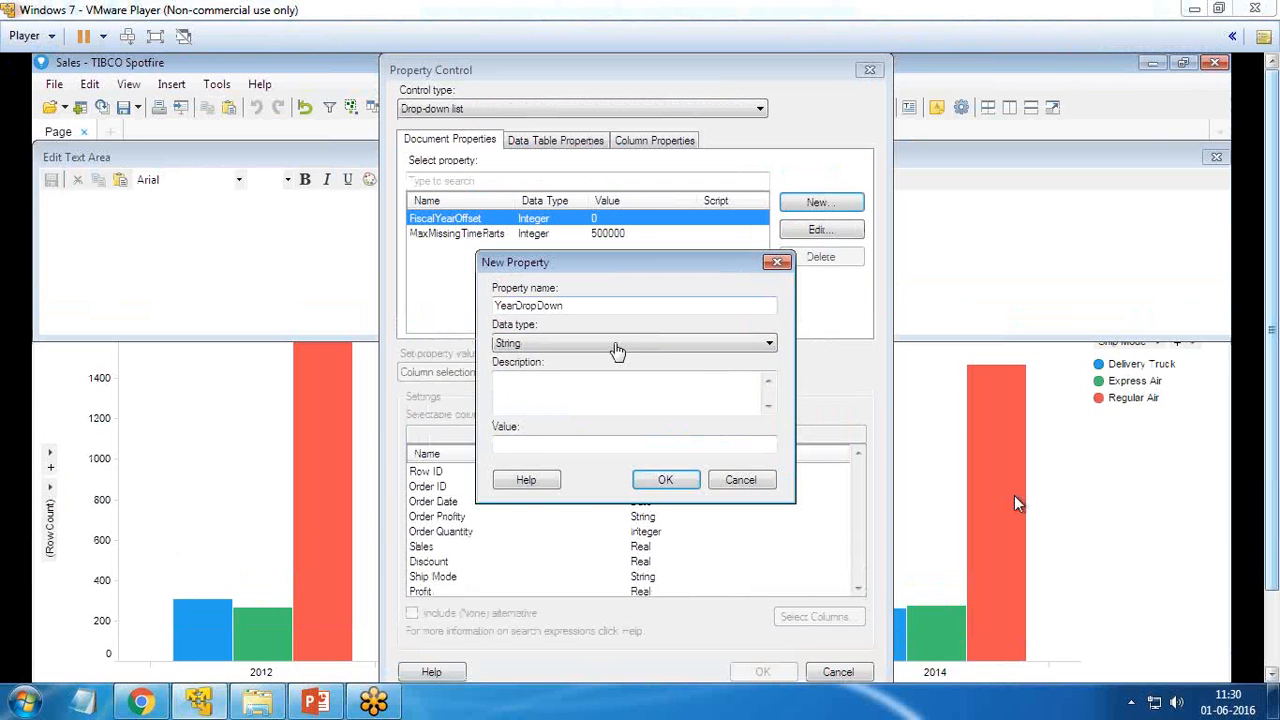
{"action": "left_click", "coordinate": [540, 346]}
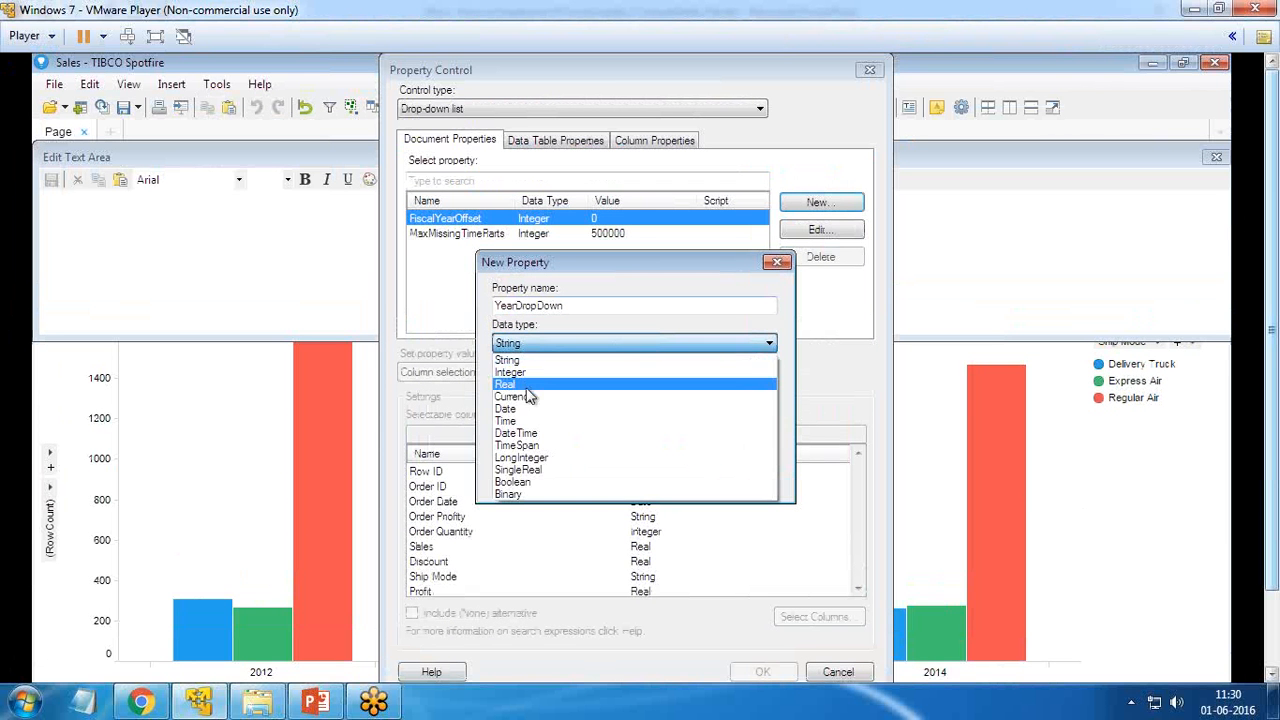
{"action": "left_click", "coordinate": [531, 372]}
{"action": "left_click", "coordinate": [531, 443]}
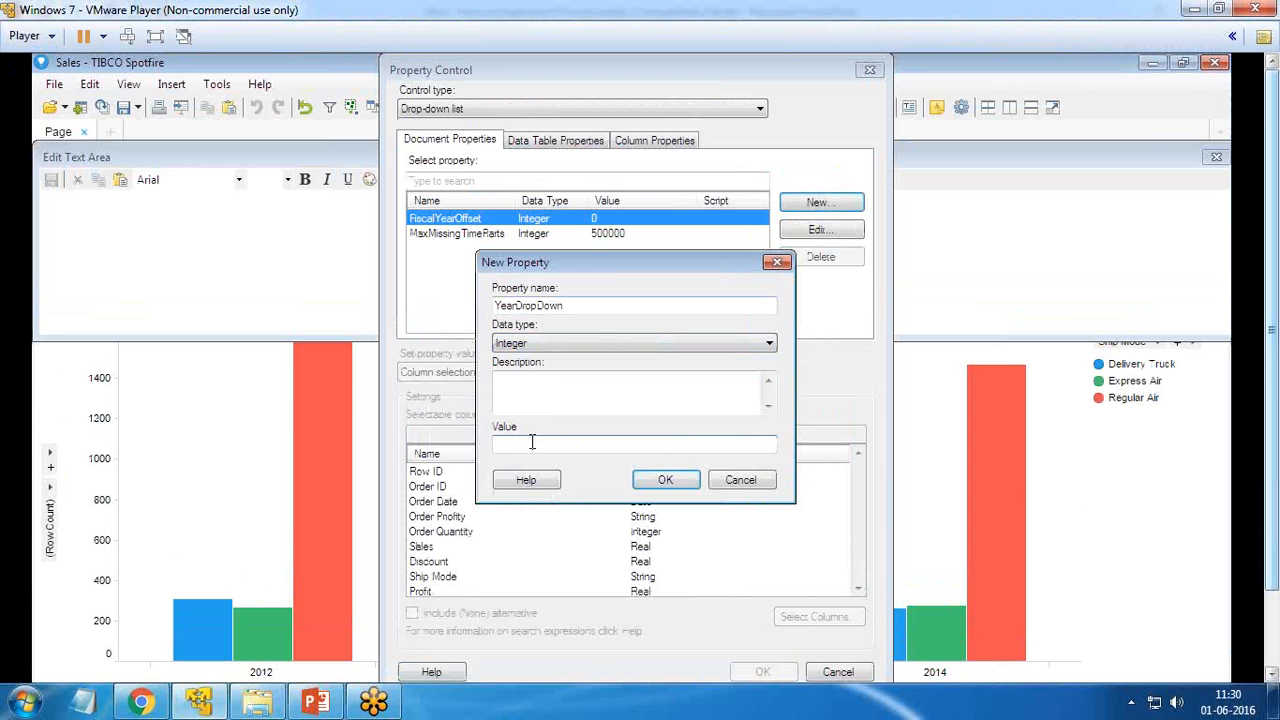
{"action": "left_click", "coordinate": [665, 480]}
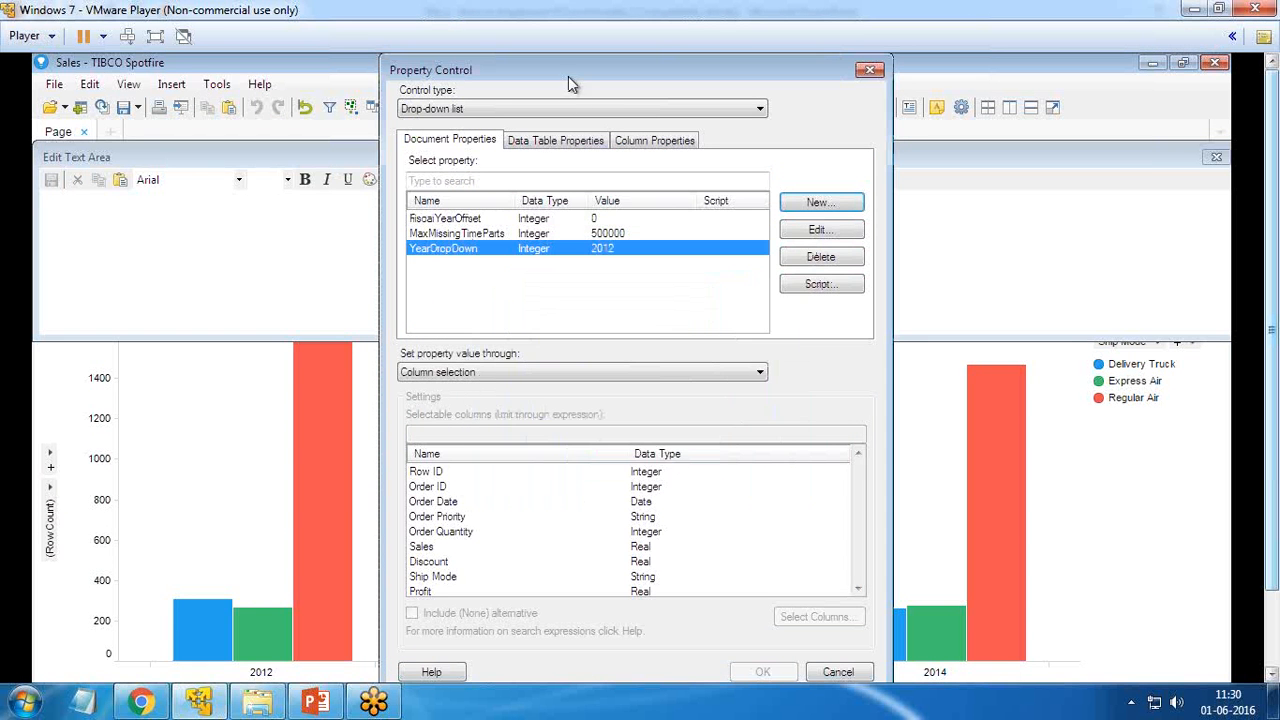
Have the YearDropDown control set its value through unique values in the Year column, and insert it in the text area.
{"action": "left_click_drag", "start_coordinate": [568, 84], "coordinate": [506, 88]}
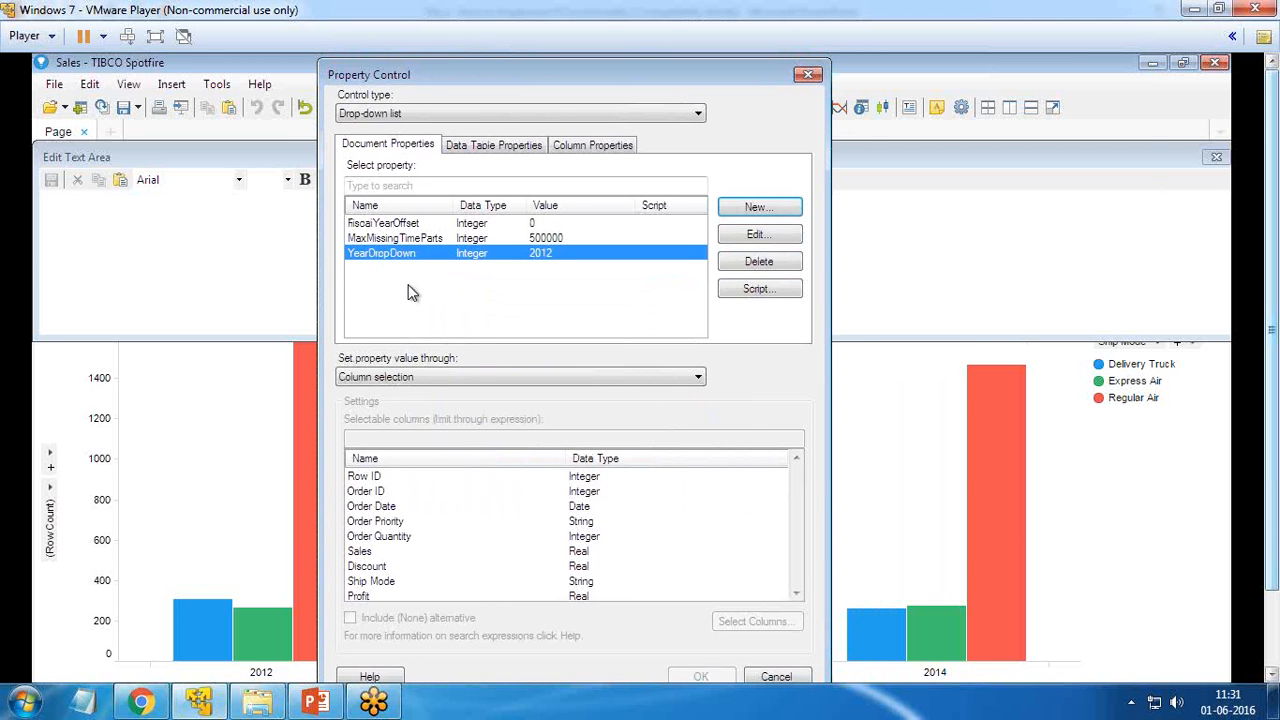
{"action": "left_click", "coordinate": [460, 379]}
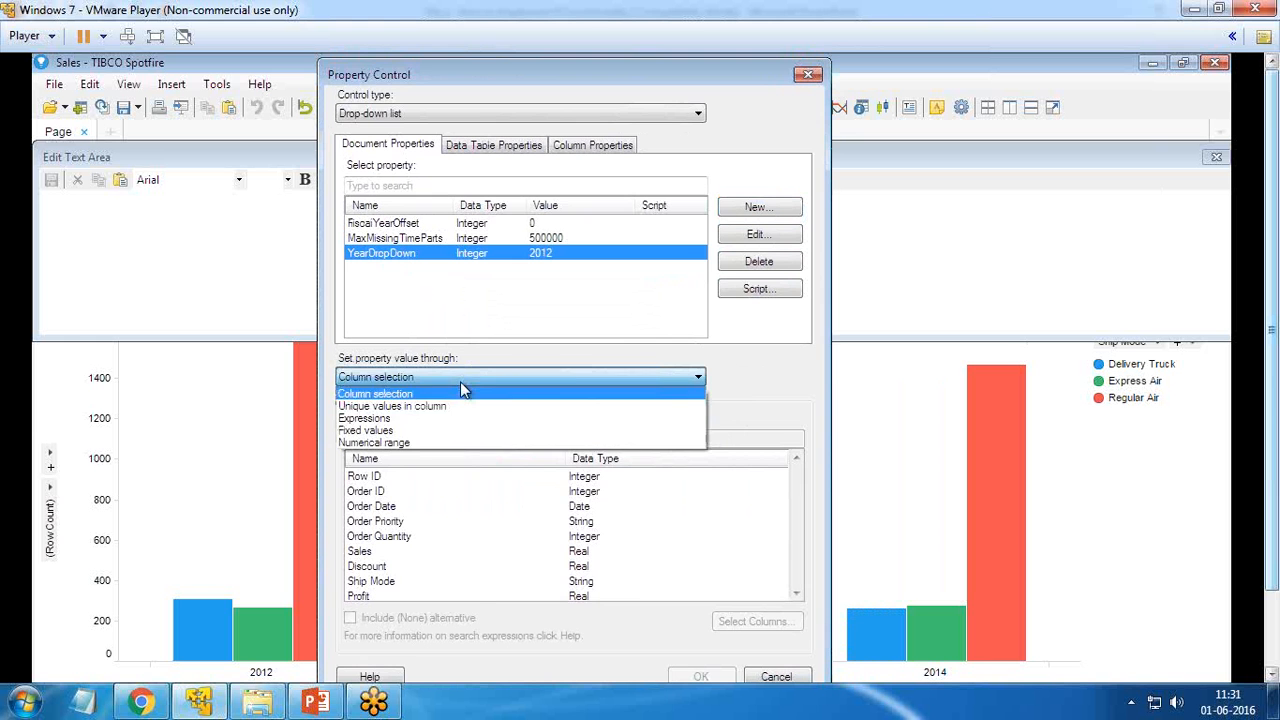
{"action": "left_click", "coordinate": [420, 432]}
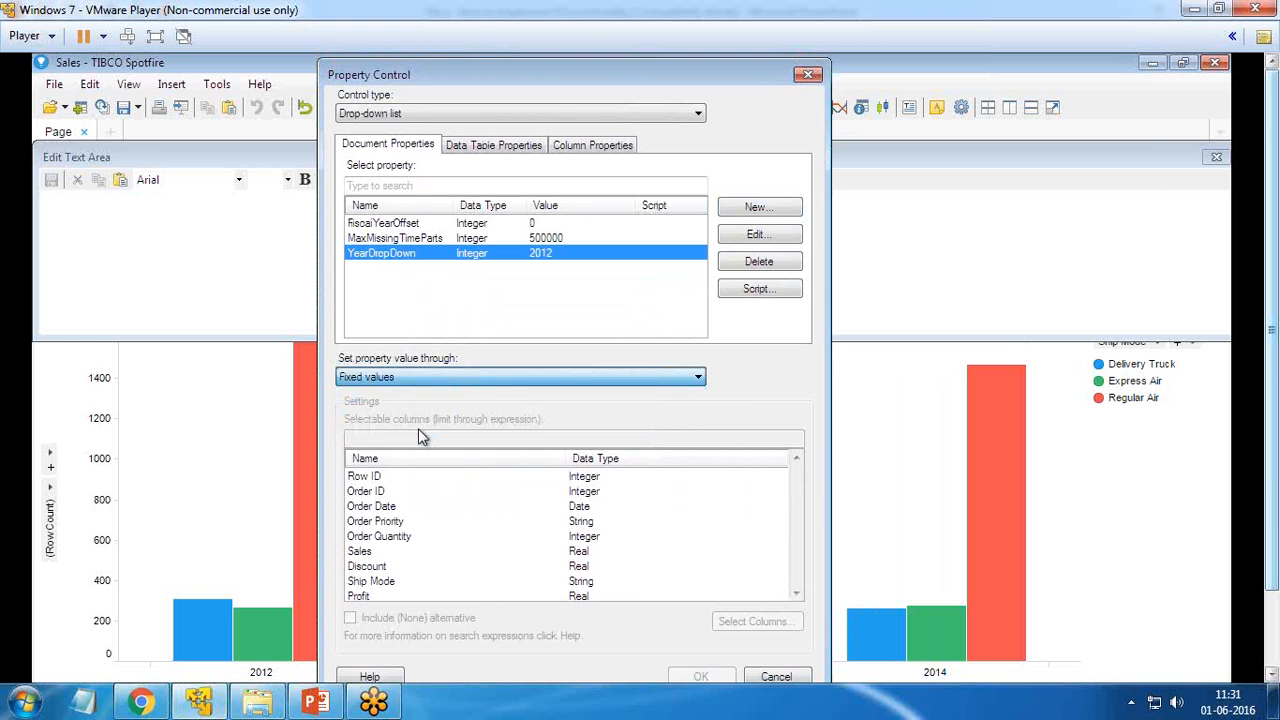
{"action": "left_click", "coordinate": [416, 378]}
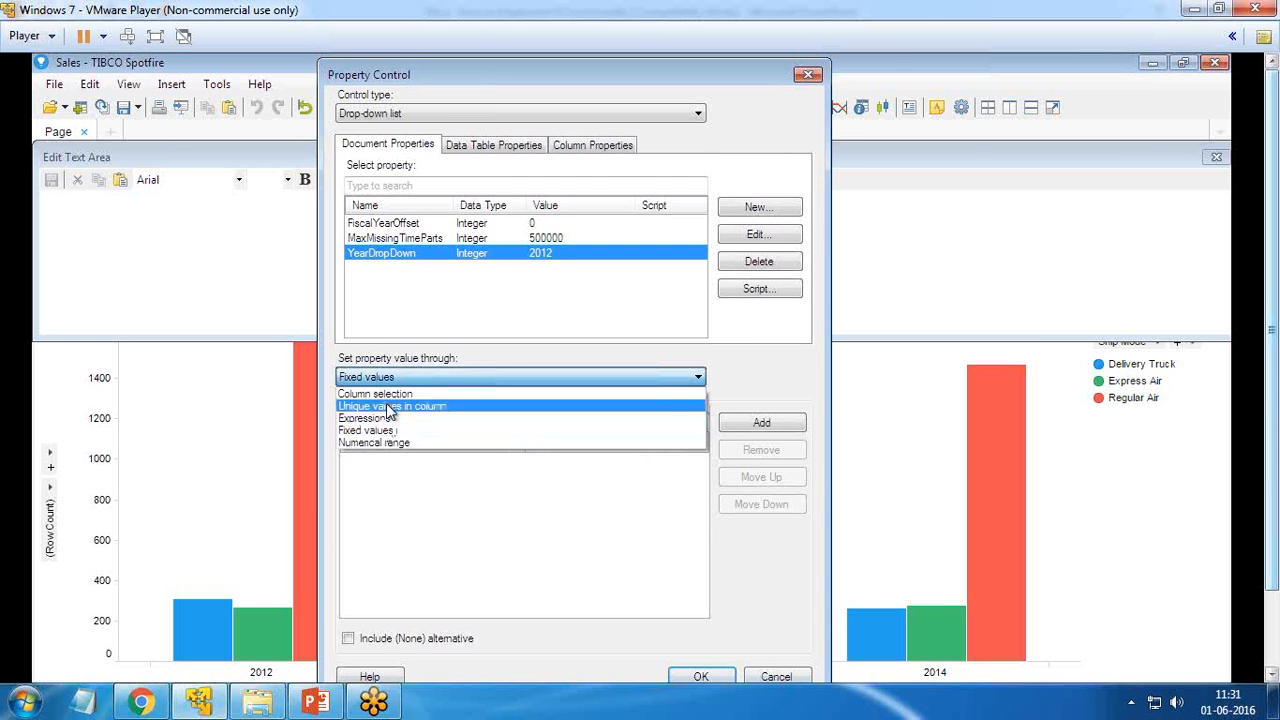
{"action": "left_click", "coordinate": [389, 407]}
{"action": "left_click", "coordinate": [641, 443]}
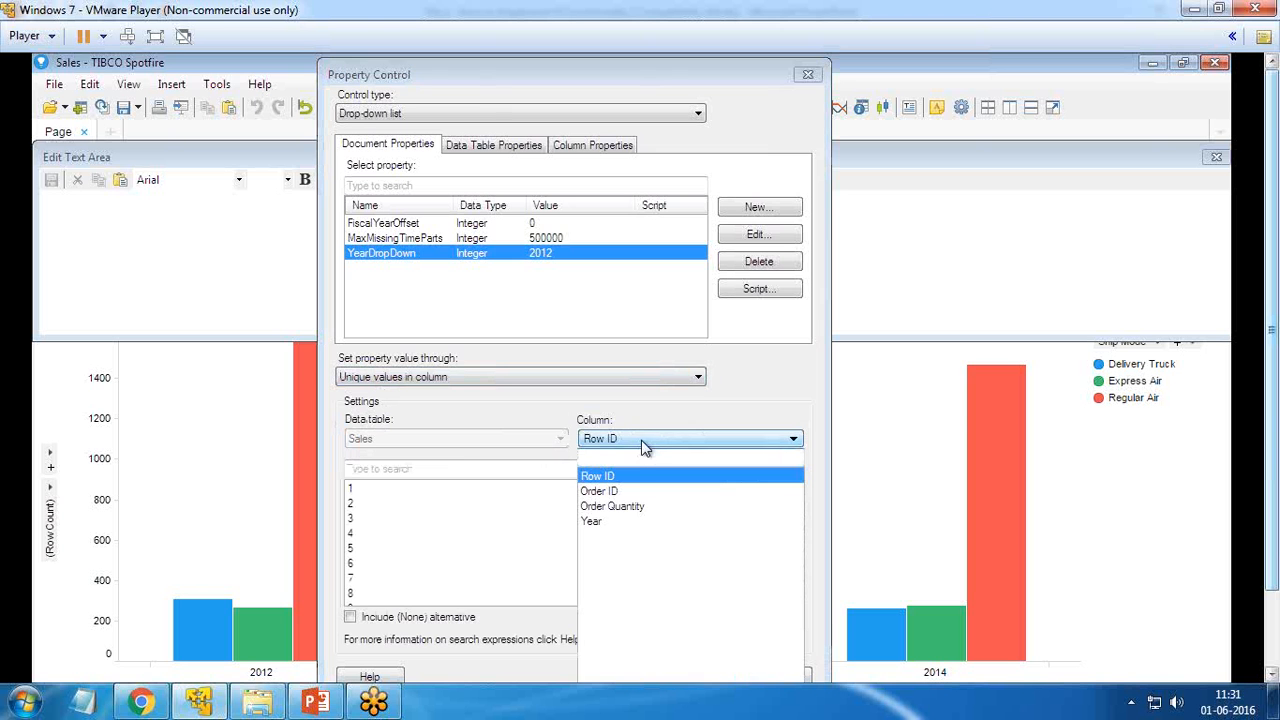
{"action": "left_click", "coordinate": [591, 521]}
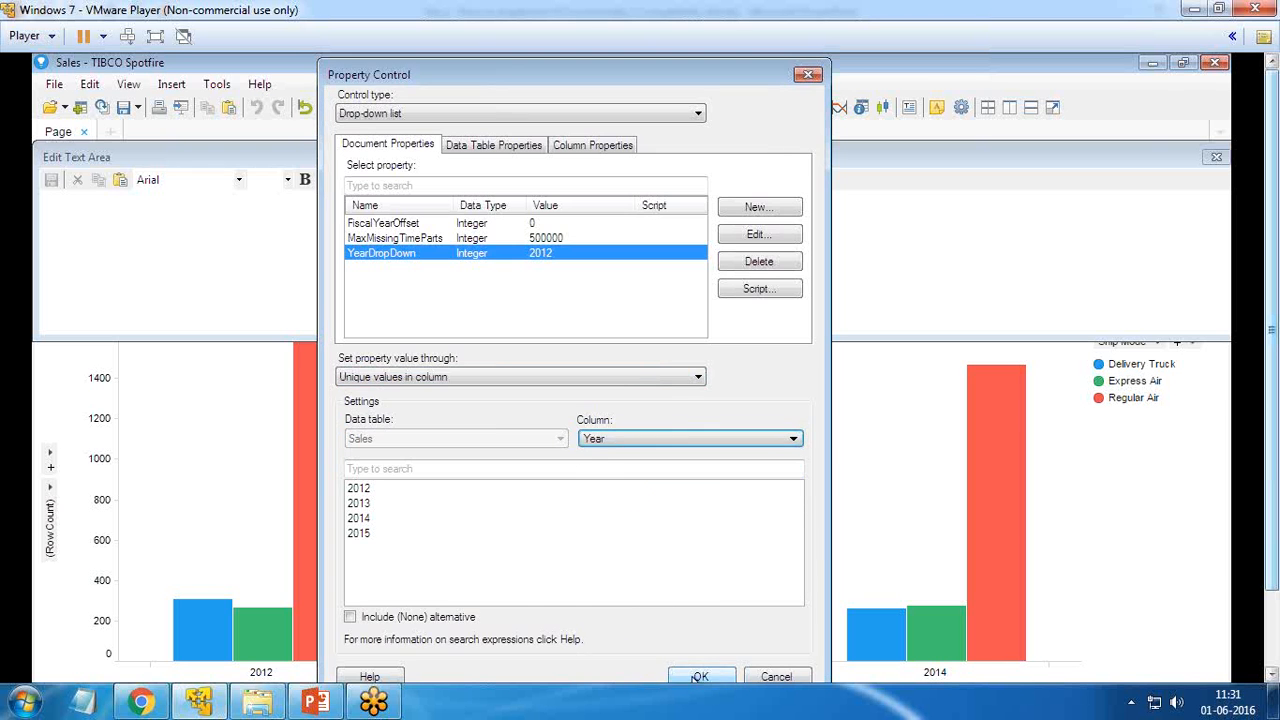
{"action": "left_click", "coordinate": [697, 677]}
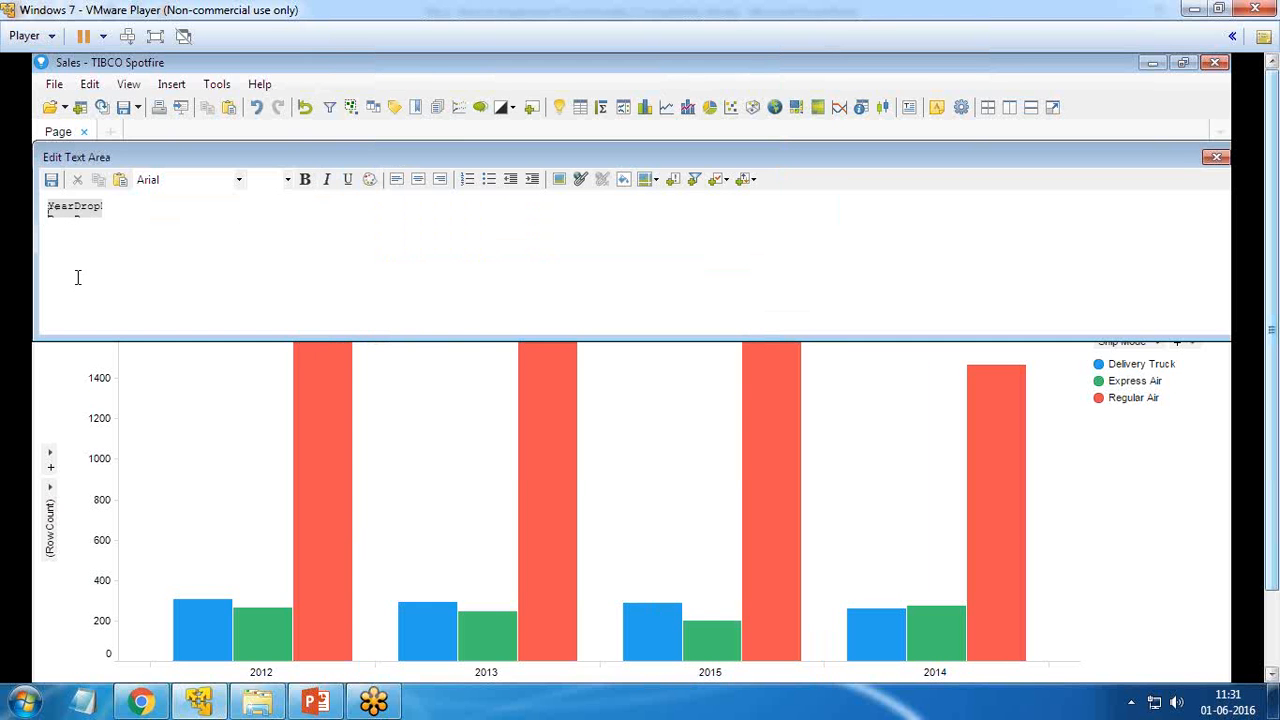
Save and close the text area editor, and reduce the text area's height above the bar chart.
{"action": "left_click", "coordinate": [80, 207]}
{"action": "left_click_drag", "start_coordinate": [108, 223], "coordinate": [127, 232]}
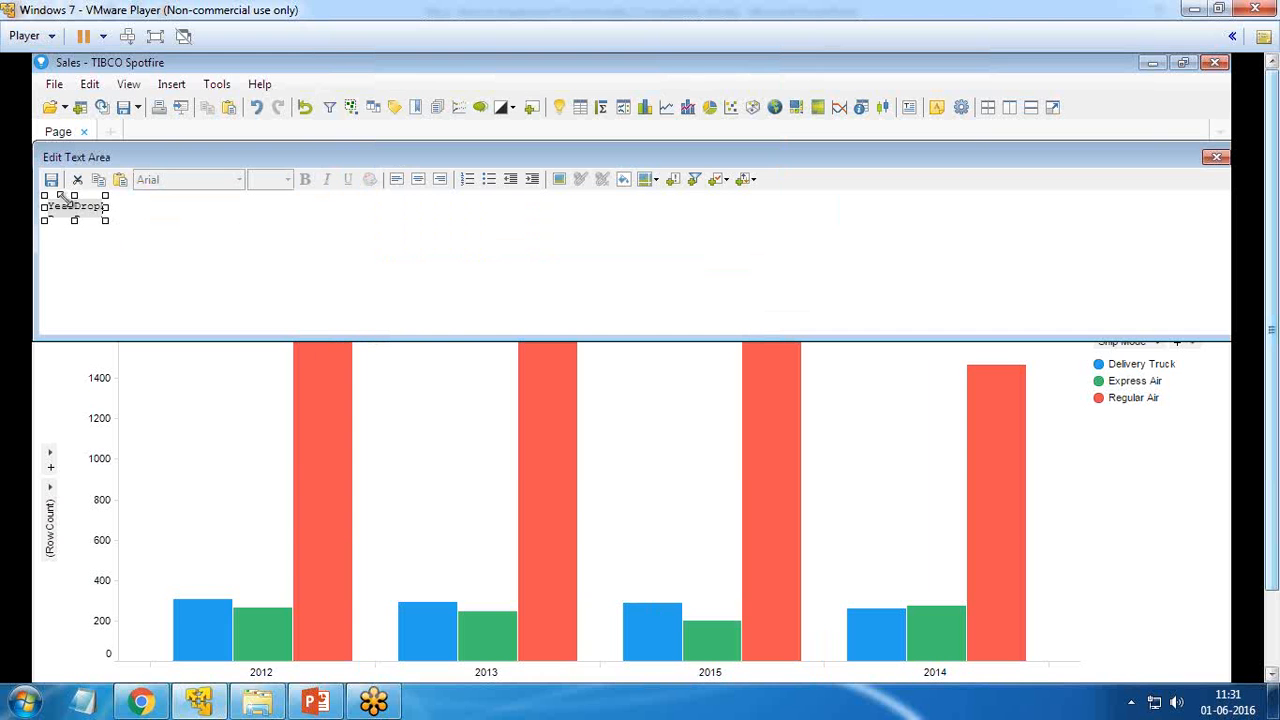
{"action": "left_click", "coordinate": [51, 180]}
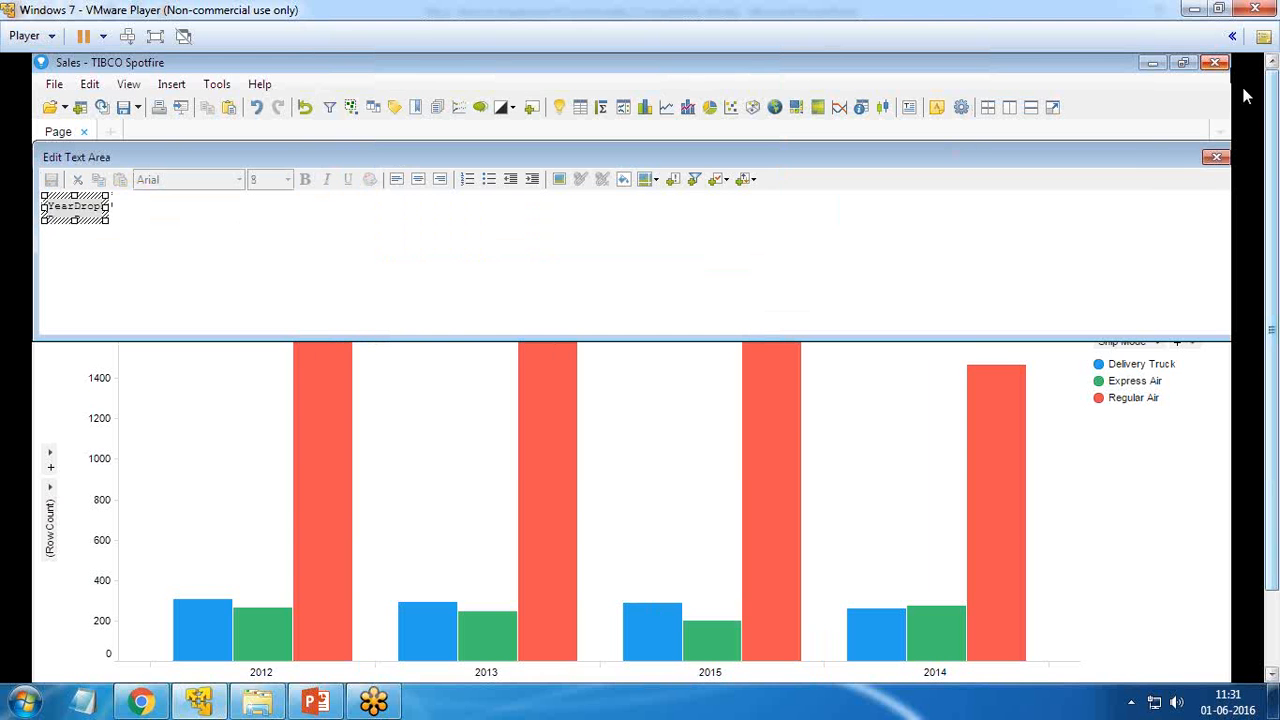
{"action": "left_click", "coordinate": [1215, 158]}
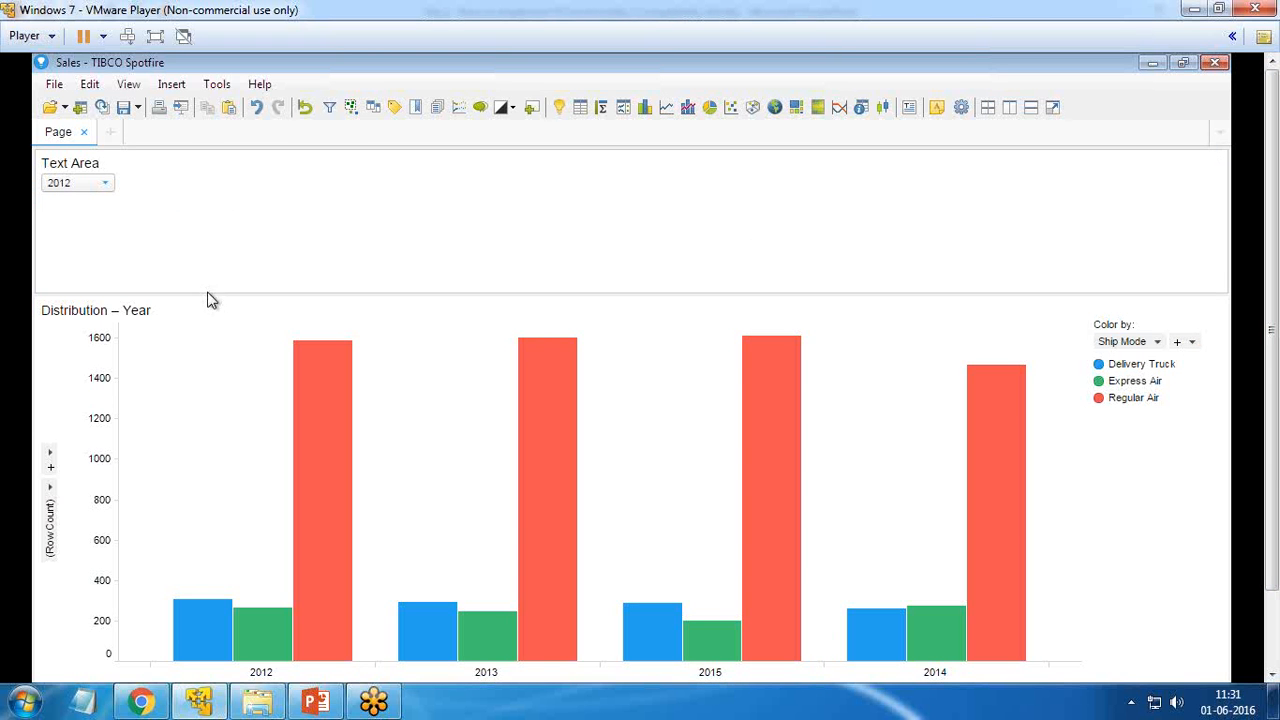
{"action": "left_click_drag", "start_coordinate": [203, 291], "coordinate": [212, 229]}
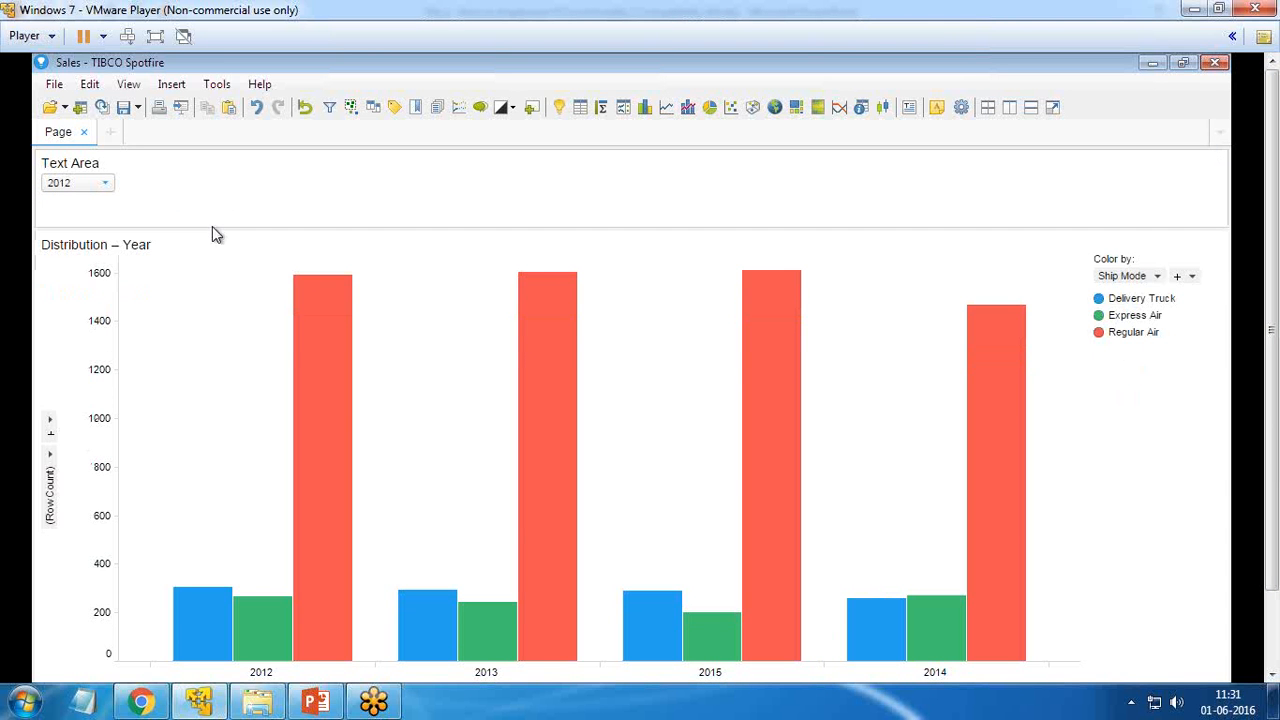
Try the year drop-down with 2014 and 2015, and leave it set to 2013.
{"action": "left_click", "coordinate": [104, 184]}
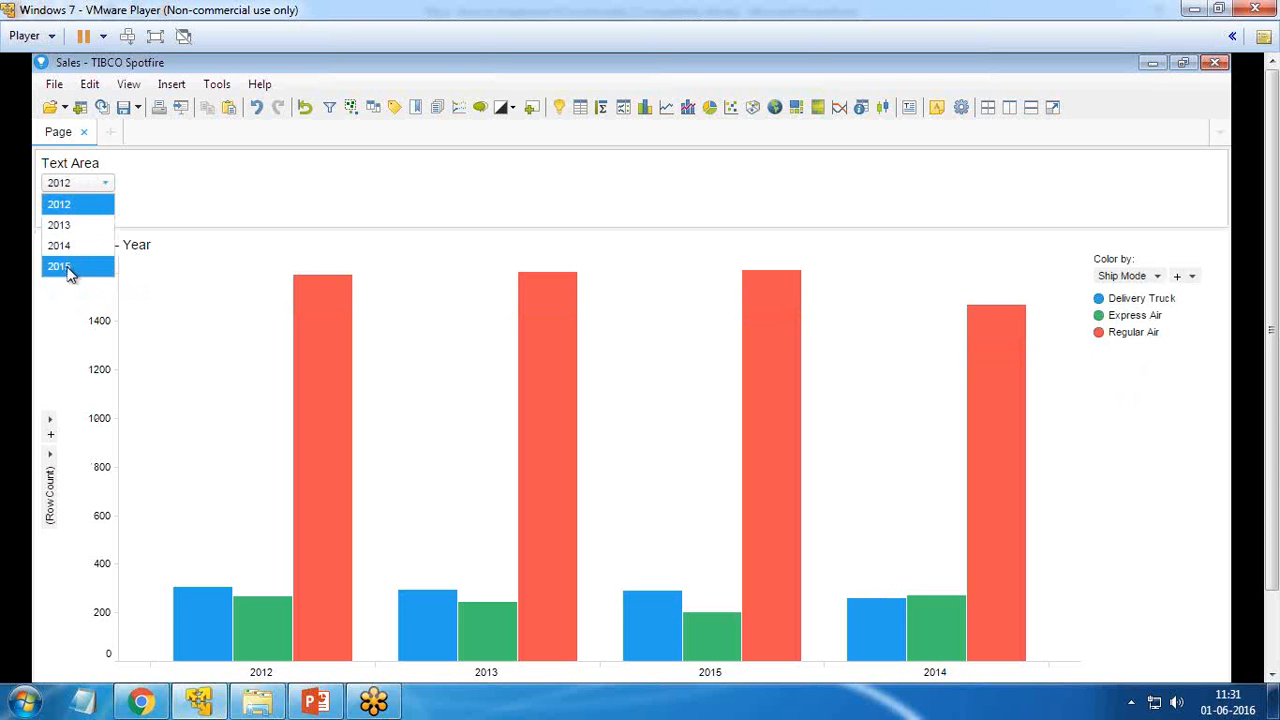
{"action": "left_click", "coordinate": [202, 192]}
{"action": "left_click", "coordinate": [79, 186]}
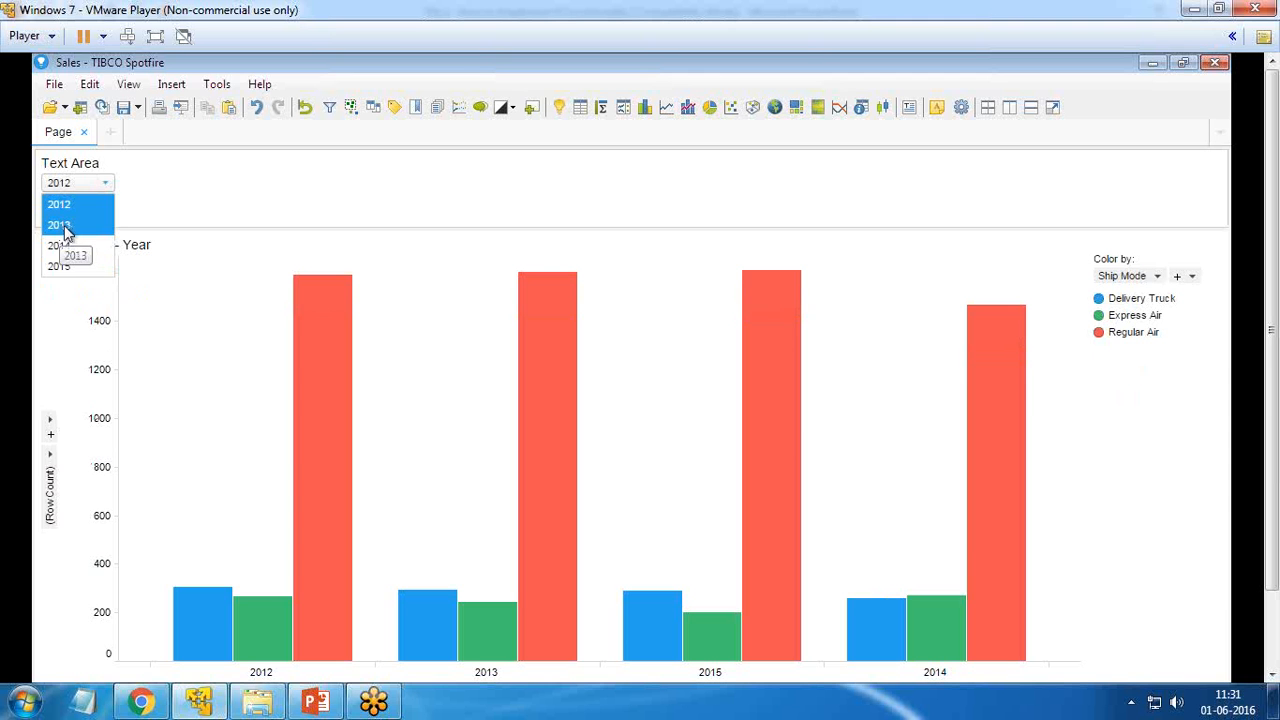
{"action": "left_click", "coordinate": [66, 248]}
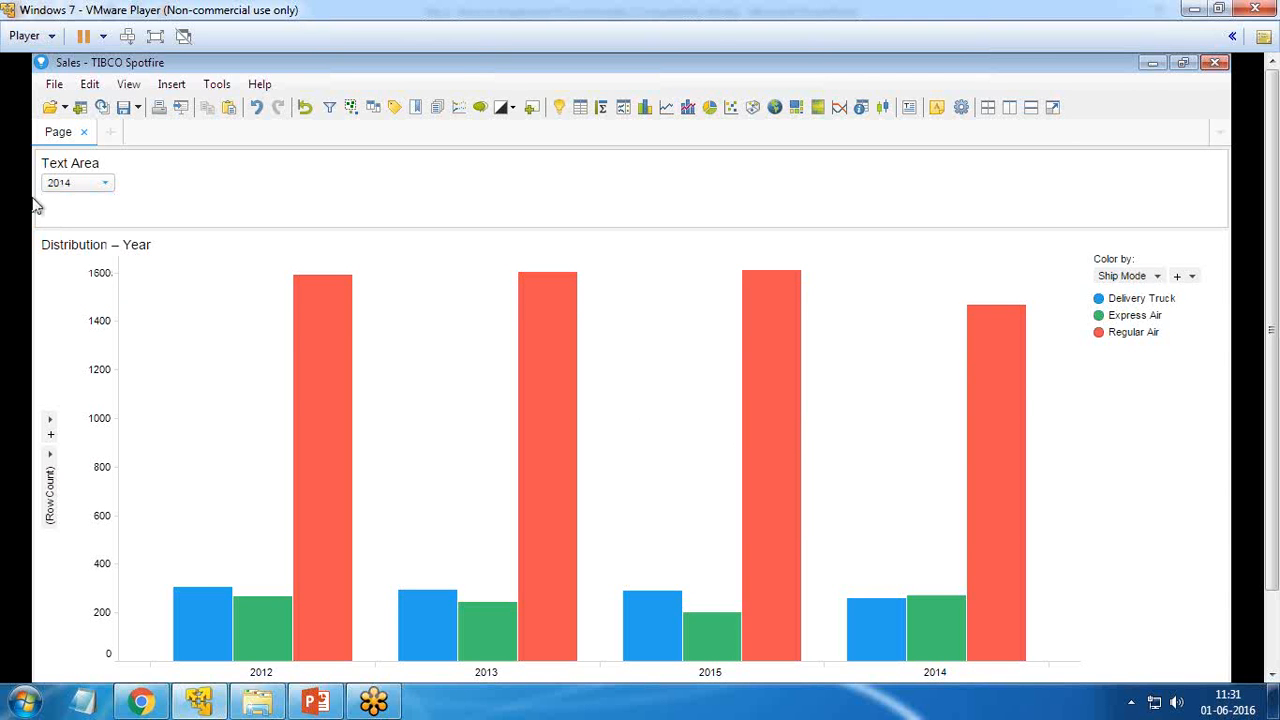
{"action": "left_click", "coordinate": [103, 186]}
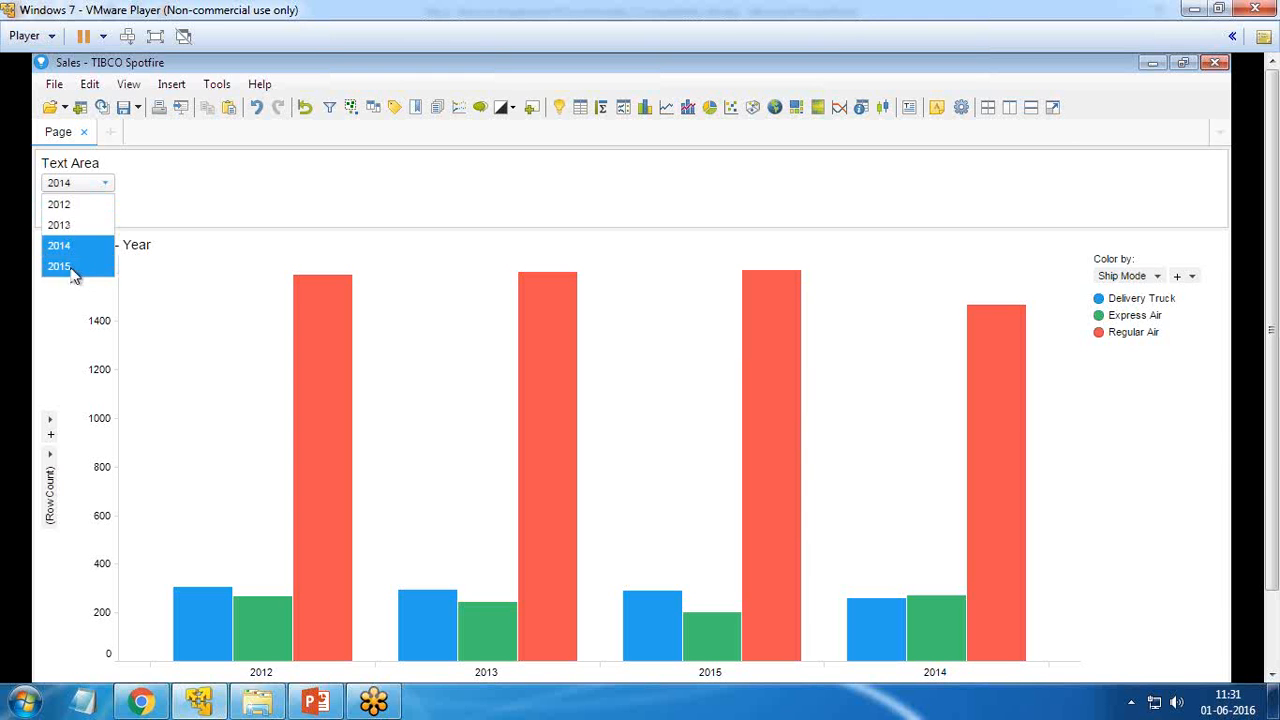
{"action": "left_click", "coordinate": [72, 263]}
{"action": "left_click", "coordinate": [80, 190]}
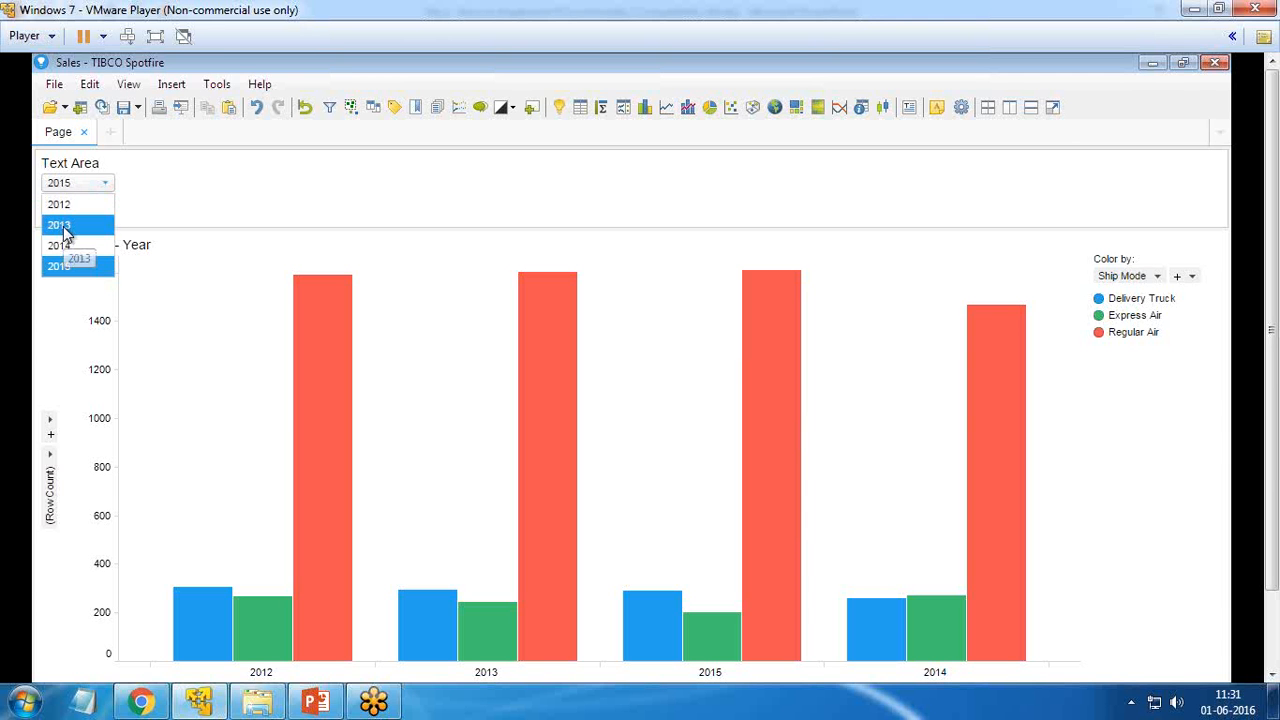
{"action": "left_click", "coordinate": [66, 262]}
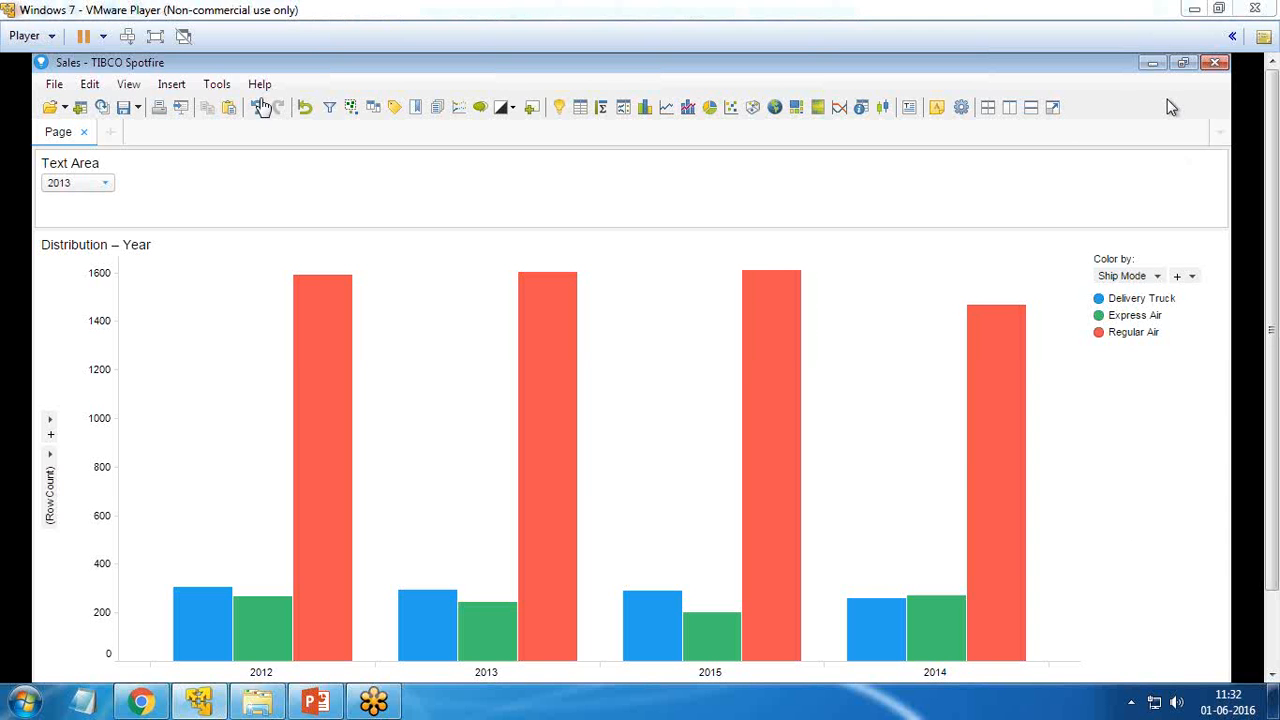
Add a document property named CountAverage with data type Real and value 0.
{"action": "left_click", "coordinate": [130, 88]}
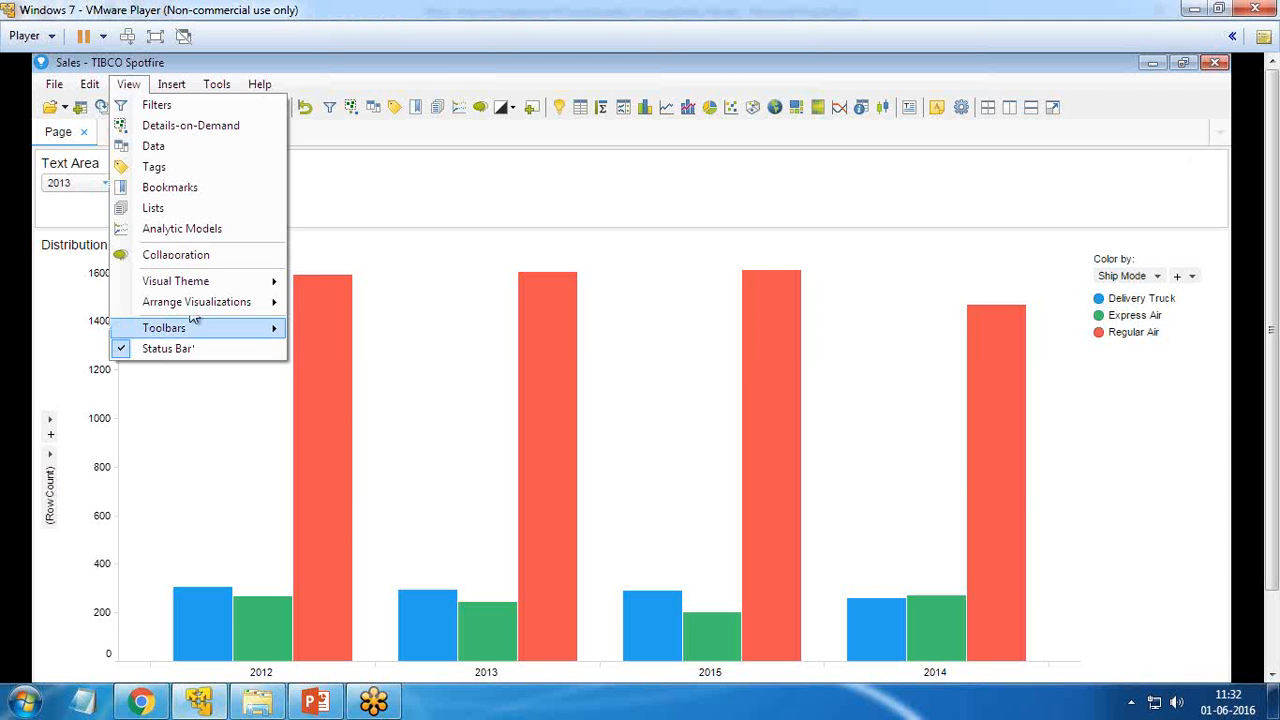
{"action": "left_click", "coordinate": [166, 490]}
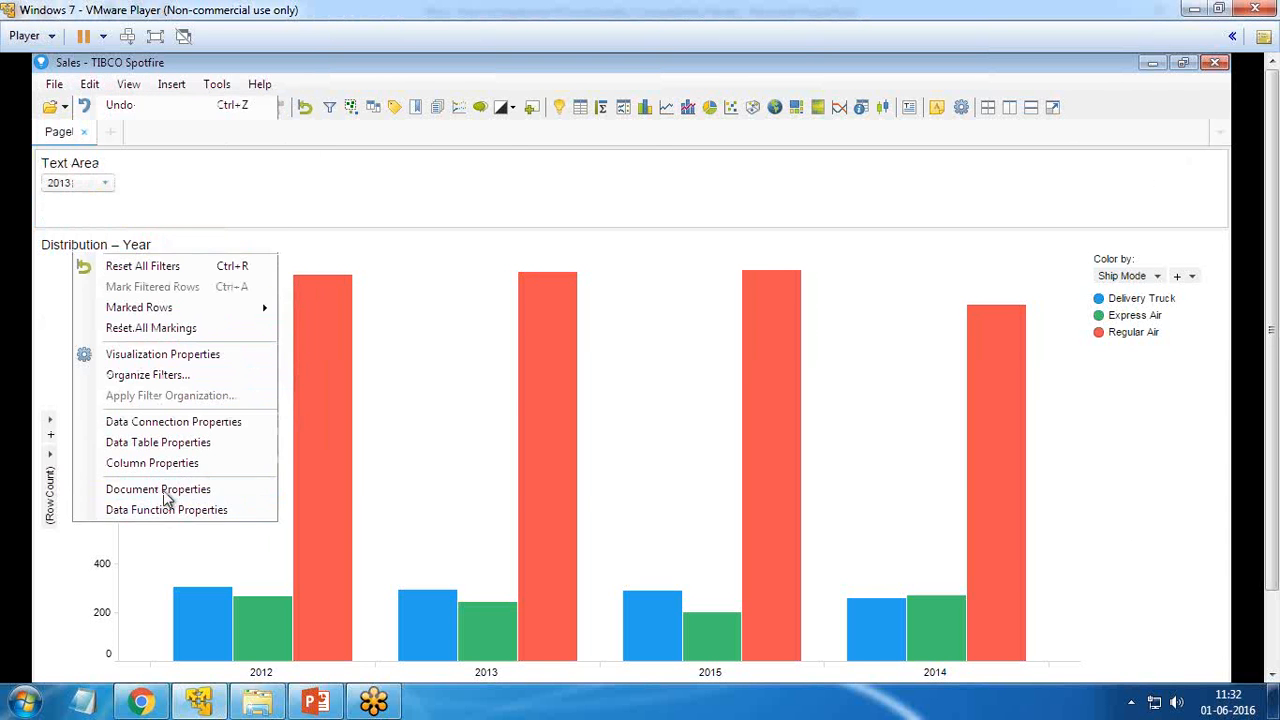
{"action": "left_click", "coordinate": [628, 167]}
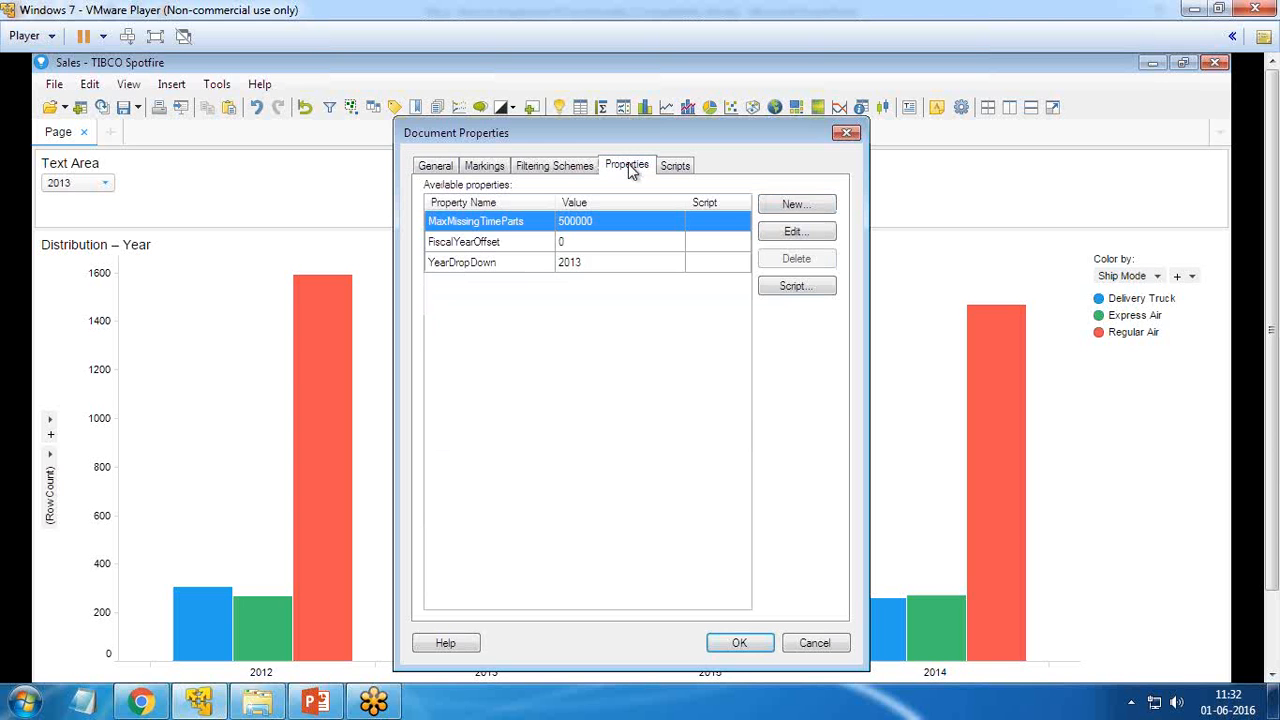
{"action": "left_click", "coordinate": [798, 205]}
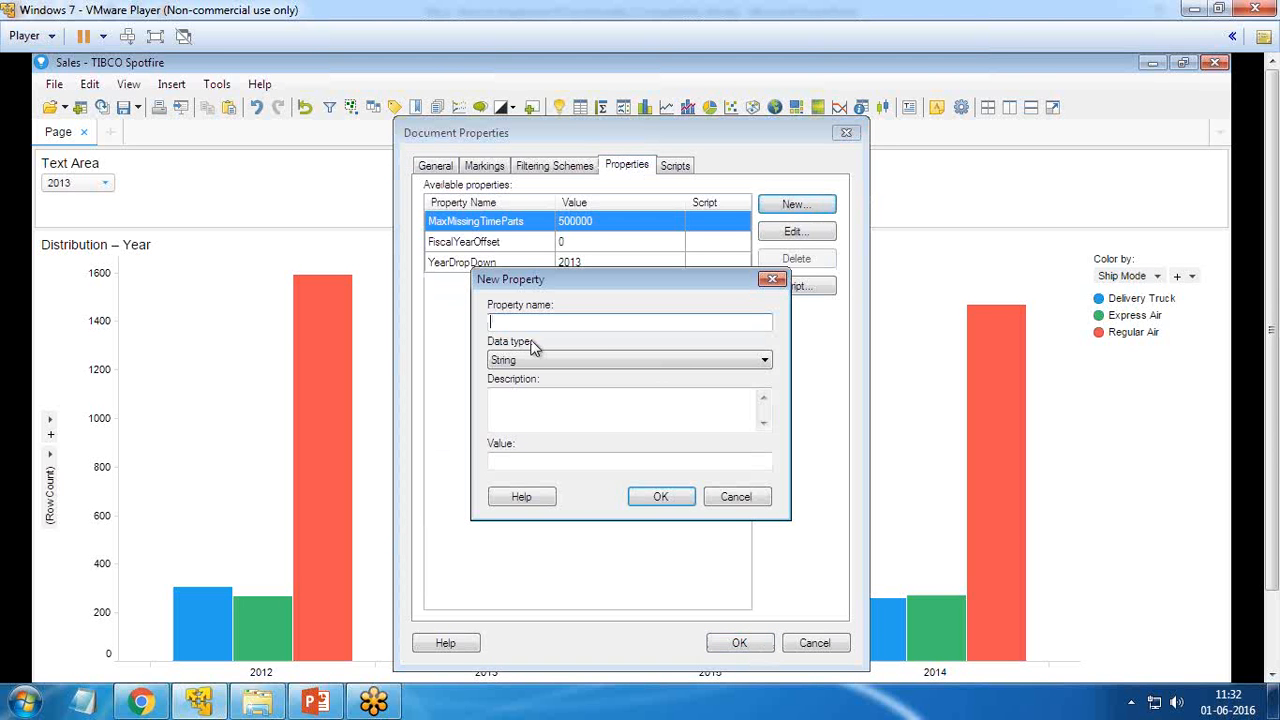
{"action": "type", "text": "CountAverage"}
{"action": "left_click", "coordinate": [568, 360]}
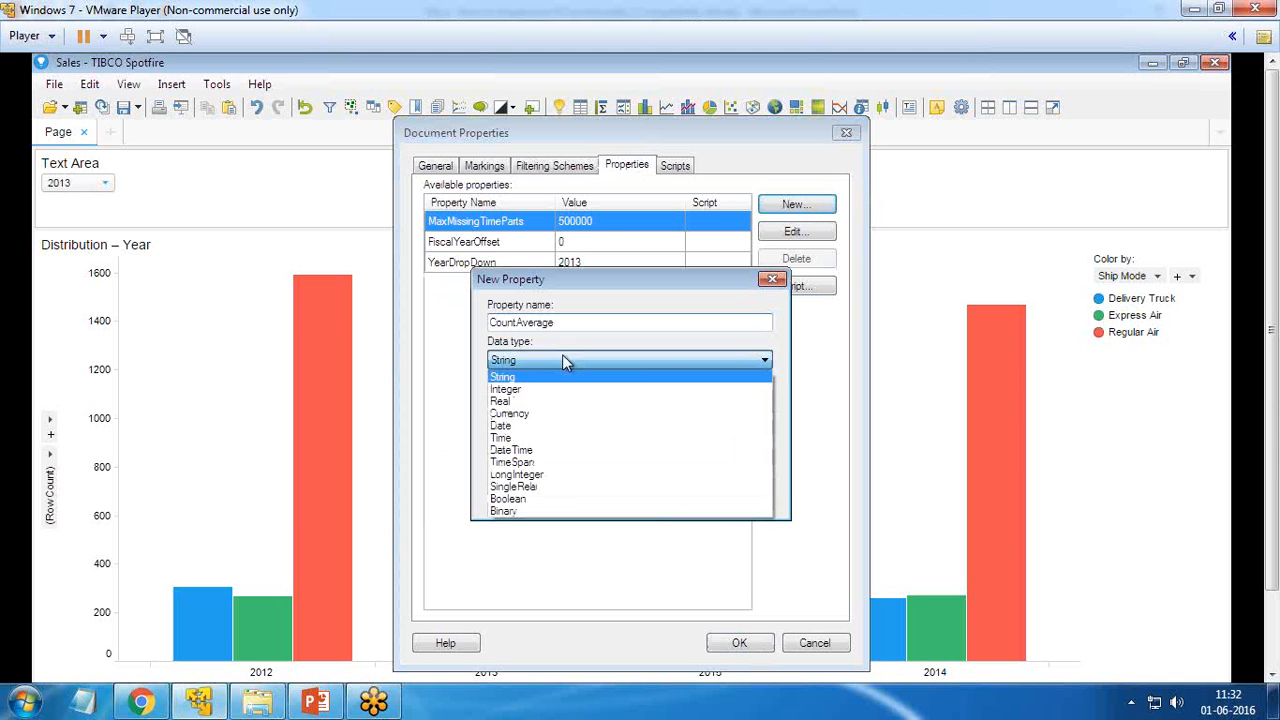
{"action": "left_click", "coordinate": [531, 401]}
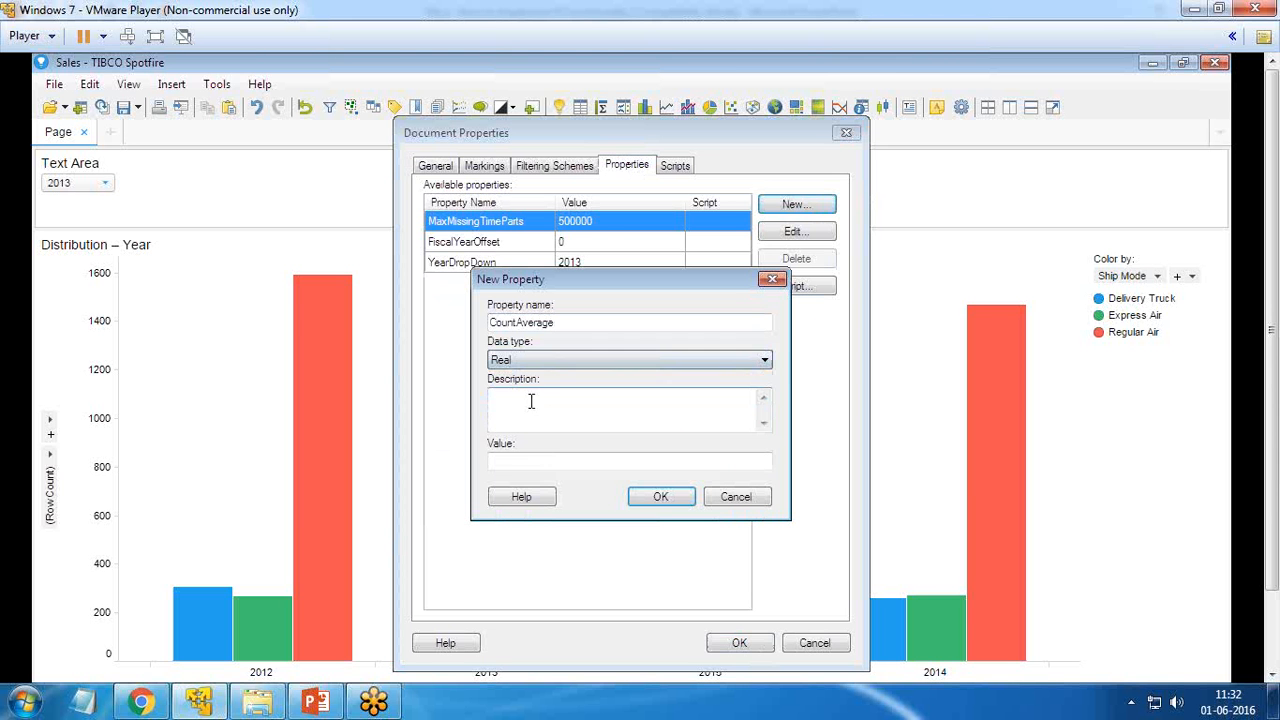
{"action": "left_click", "coordinate": [514, 460]}
{"action": "type", "text": "0"}
{"action": "left_click", "coordinate": [663, 497]}
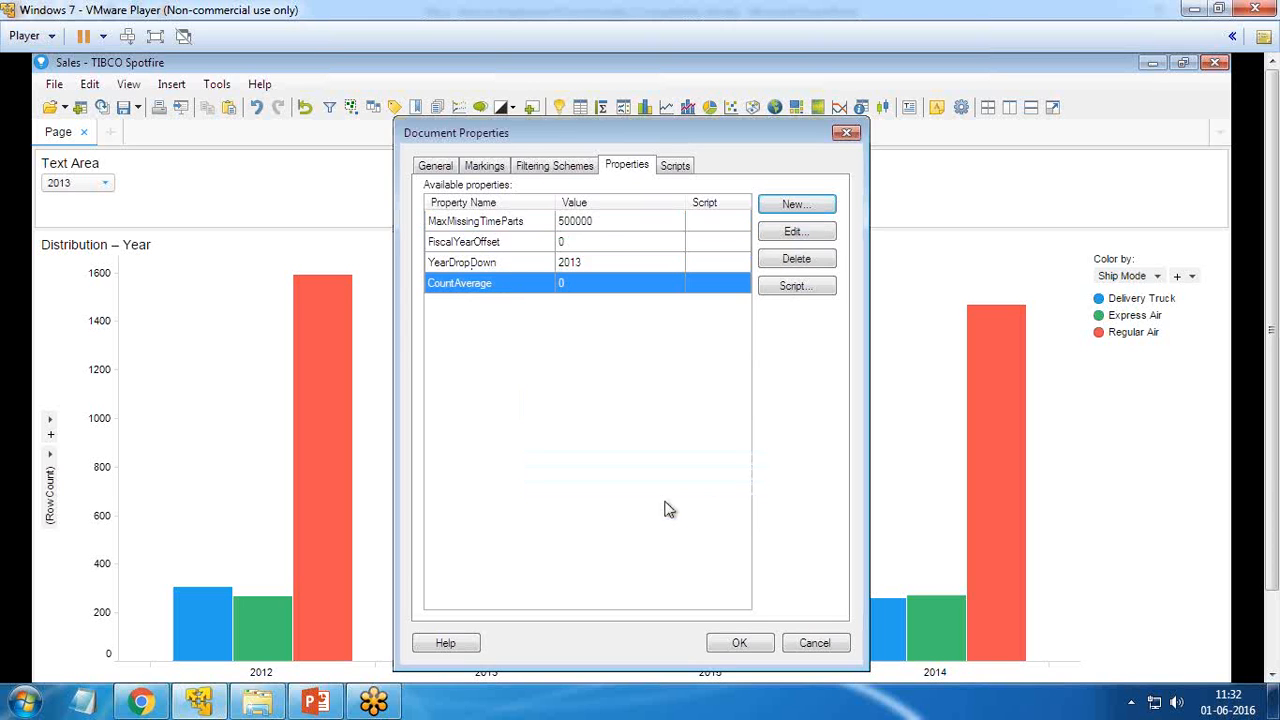
{"action": "left_click", "coordinate": [738, 645]}
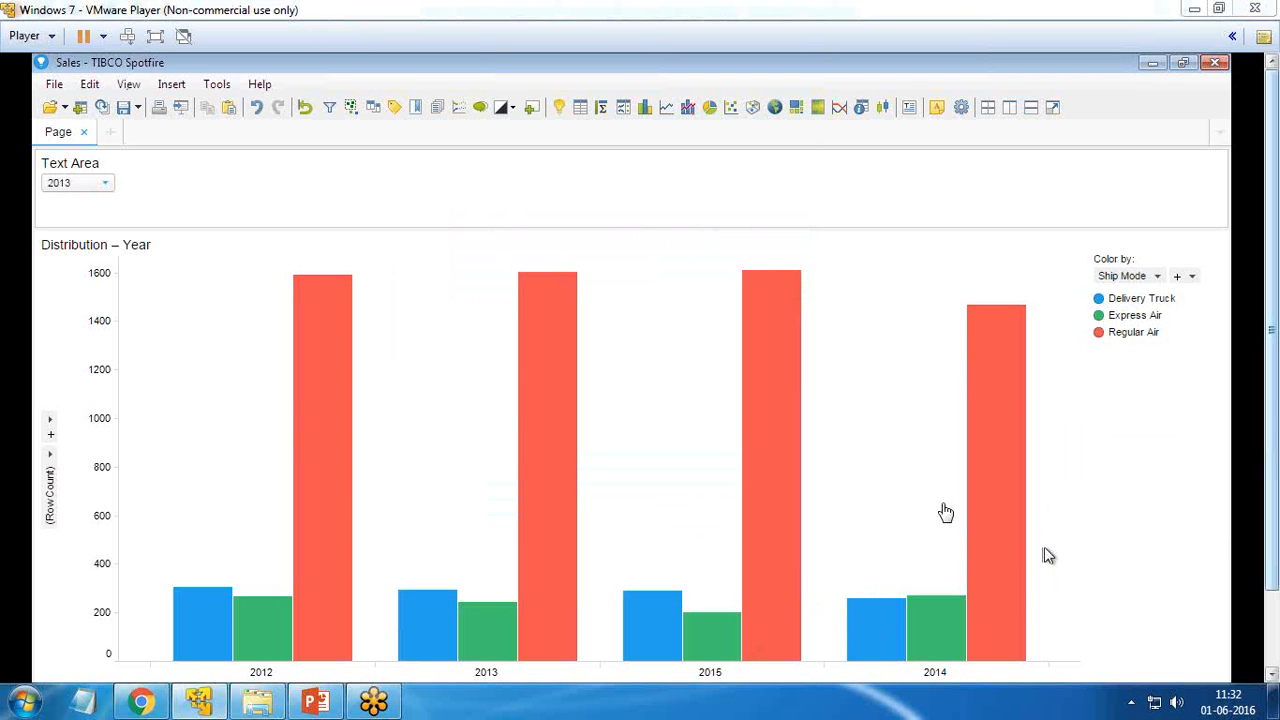
Show the virtual machine full screen and examine the count and CountAverage script lines in the Notepad notes.
{"action": "left_click", "coordinate": [155, 36]}
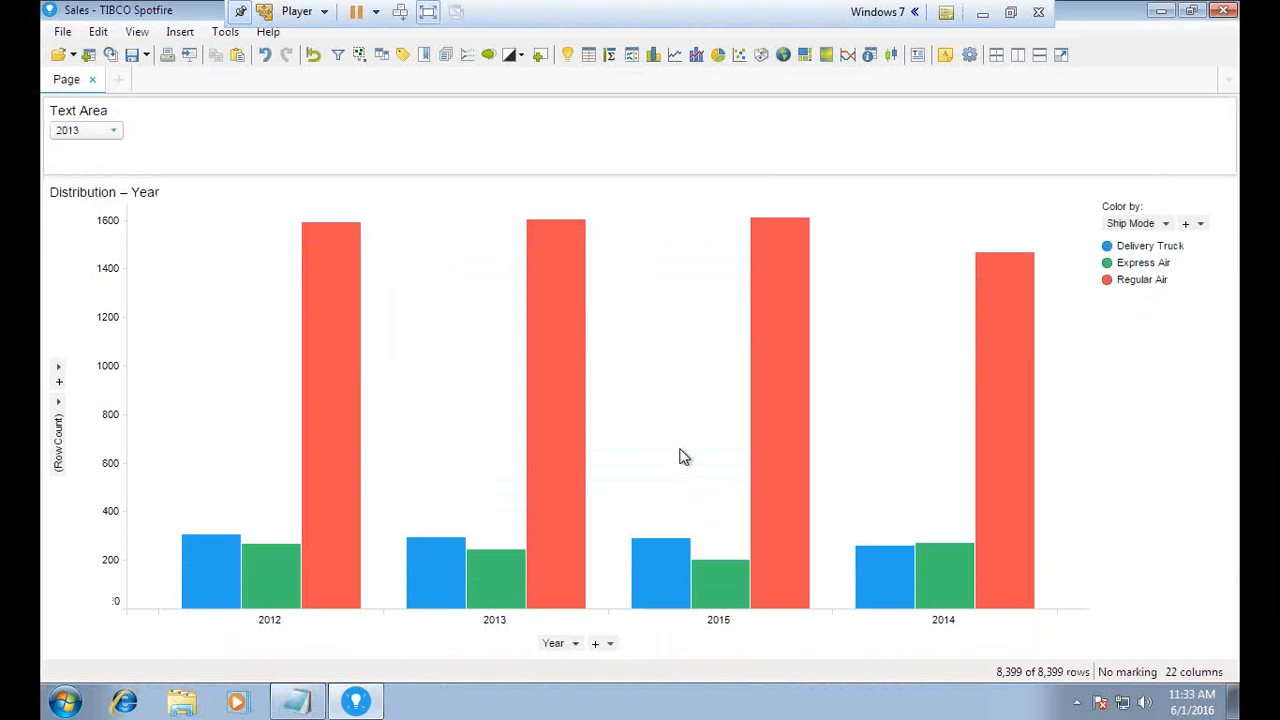
{"action": "left_click", "coordinate": [296, 702]}
{"action": "left_click_drag", "start_coordinate": [390, 244], "coordinate": [266, 244]}
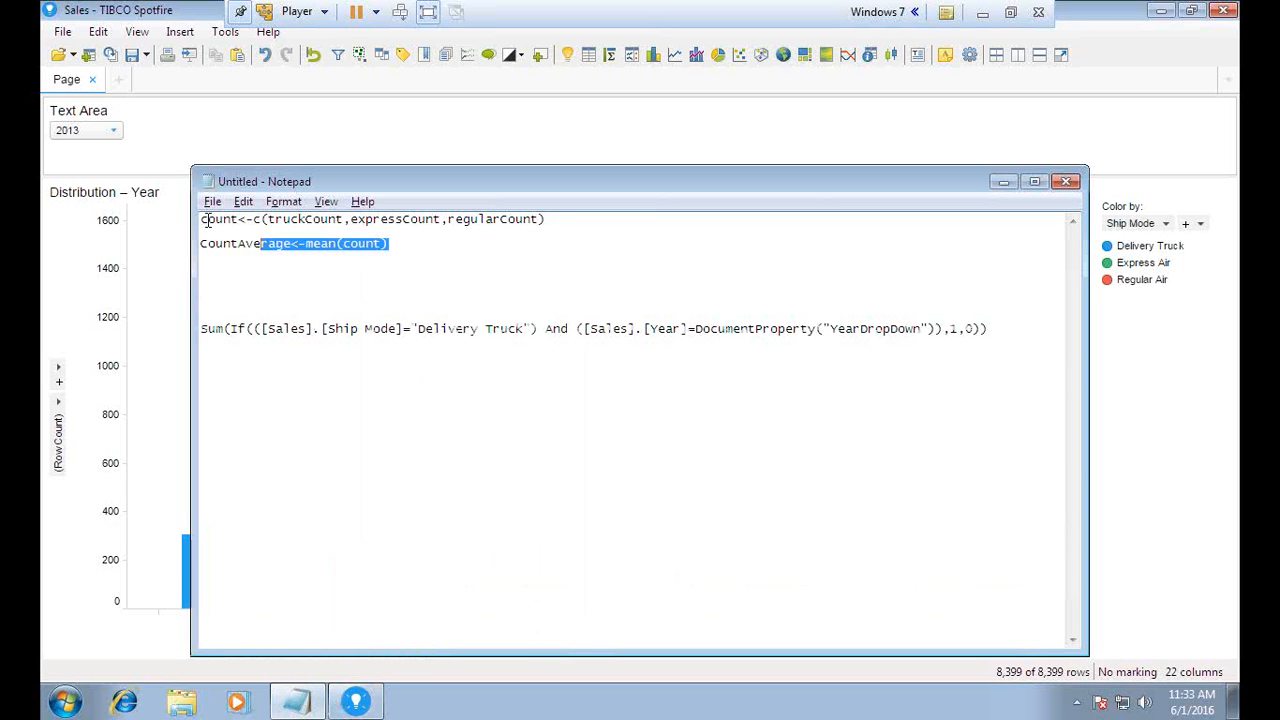
{"action": "left_click_drag", "start_coordinate": [201, 219], "coordinate": [544, 232]}
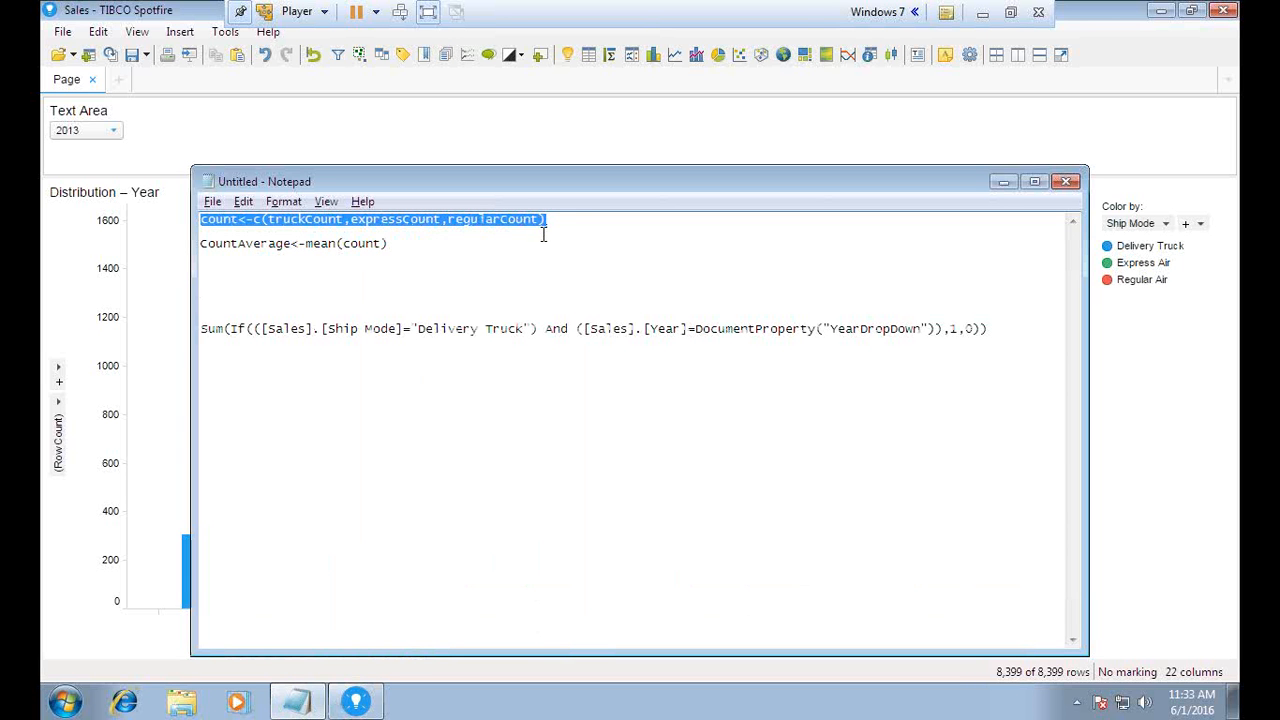
{"action": "left_click", "coordinate": [1008, 186]}
{"action": "left_click", "coordinate": [225, 32]}
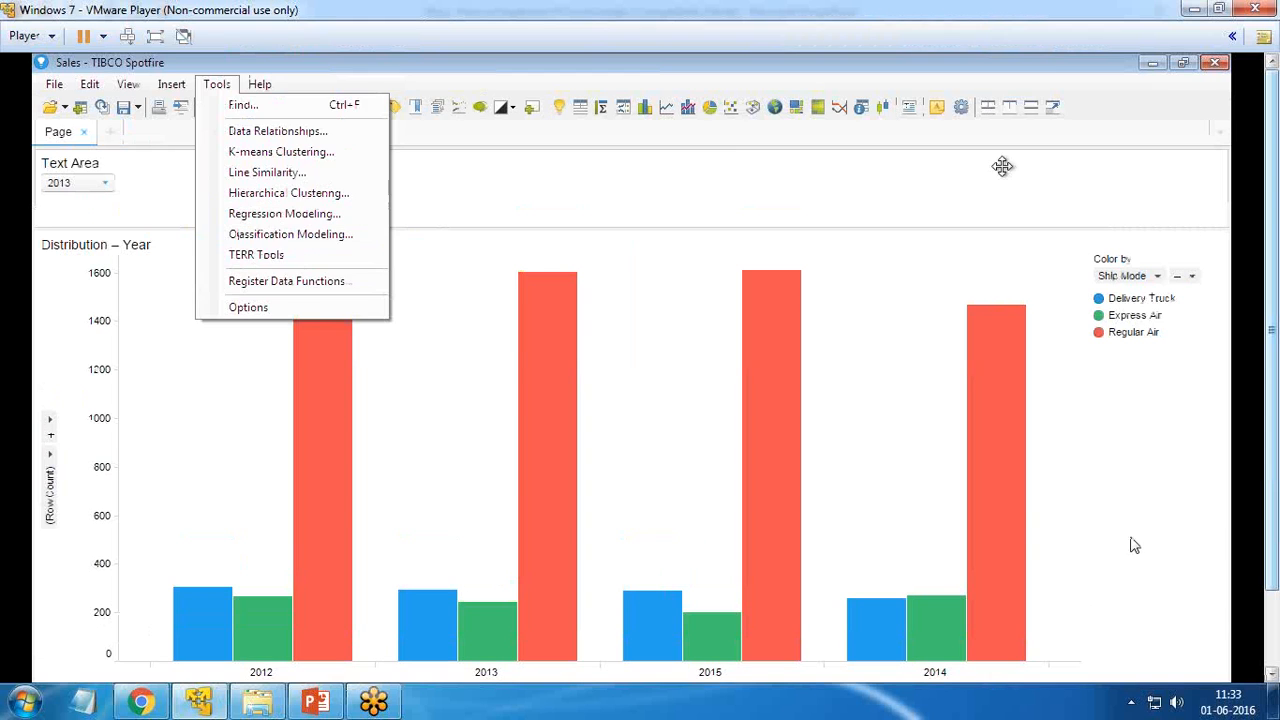
{"action": "left_click", "coordinate": [1010, 11]}
{"action": "left_click", "coordinate": [208, 66]}
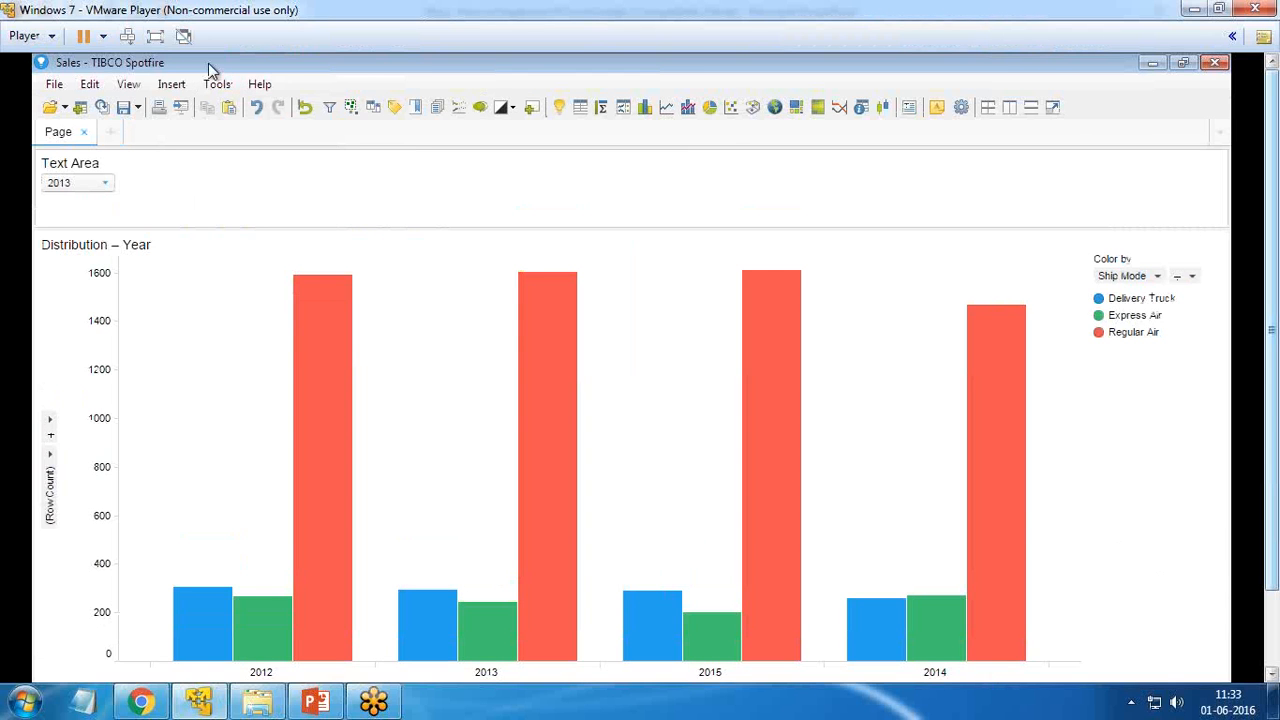
{"action": "left_click", "coordinate": [155, 36]}
Open the Register Data Functions dialog and keep the type R script - TIBCO Enterprise Runtime for R.
{"action": "left_click", "coordinate": [137, 31]}
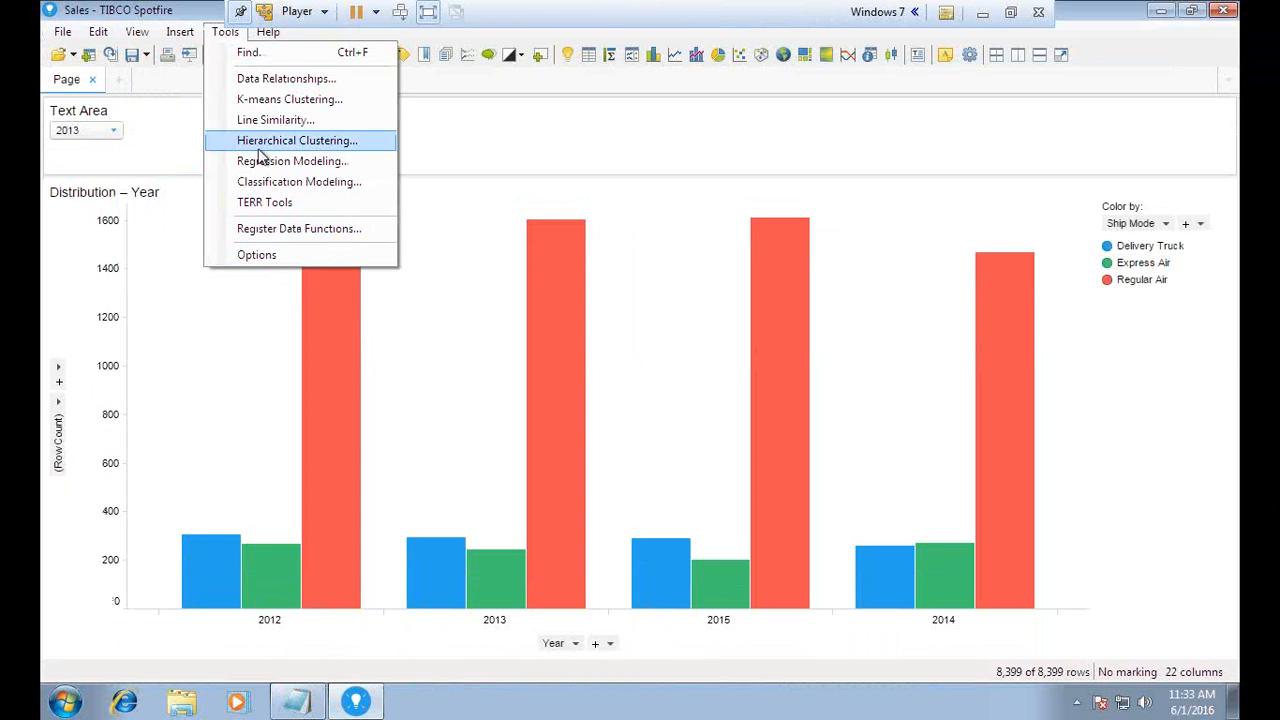
{"action": "left_click", "coordinate": [273, 229]}
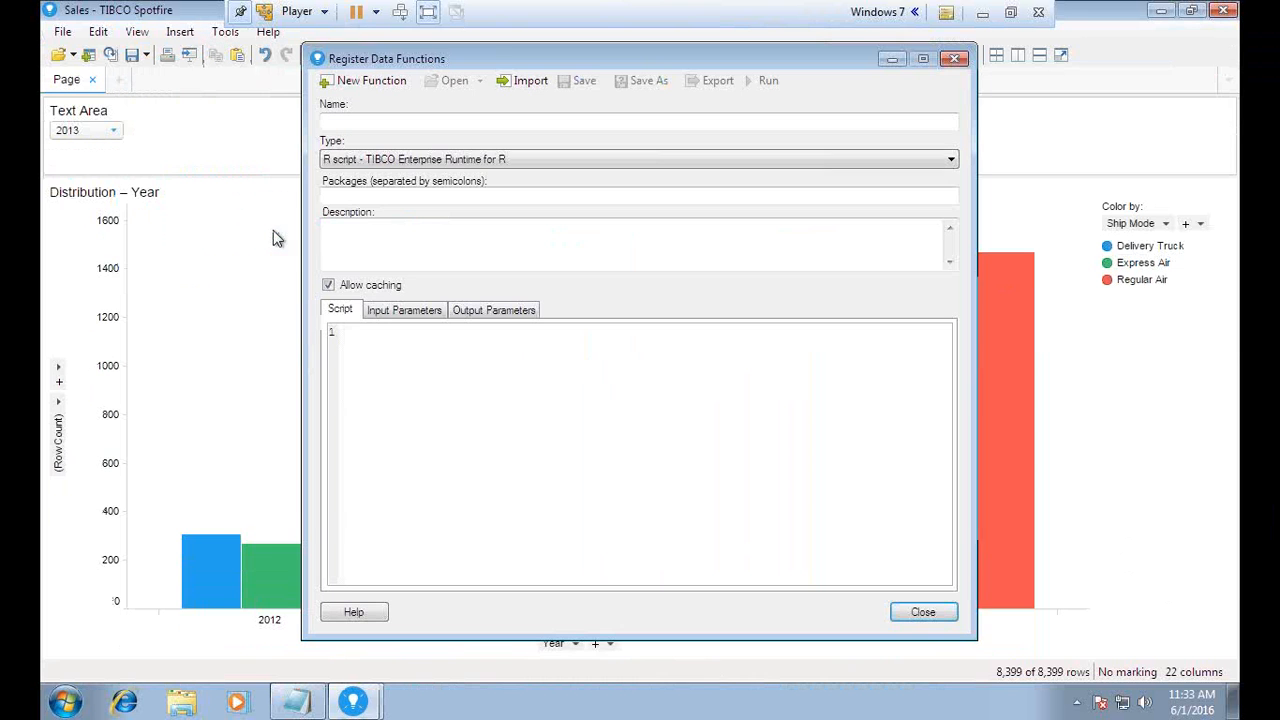
{"action": "left_click", "coordinate": [432, 162]}
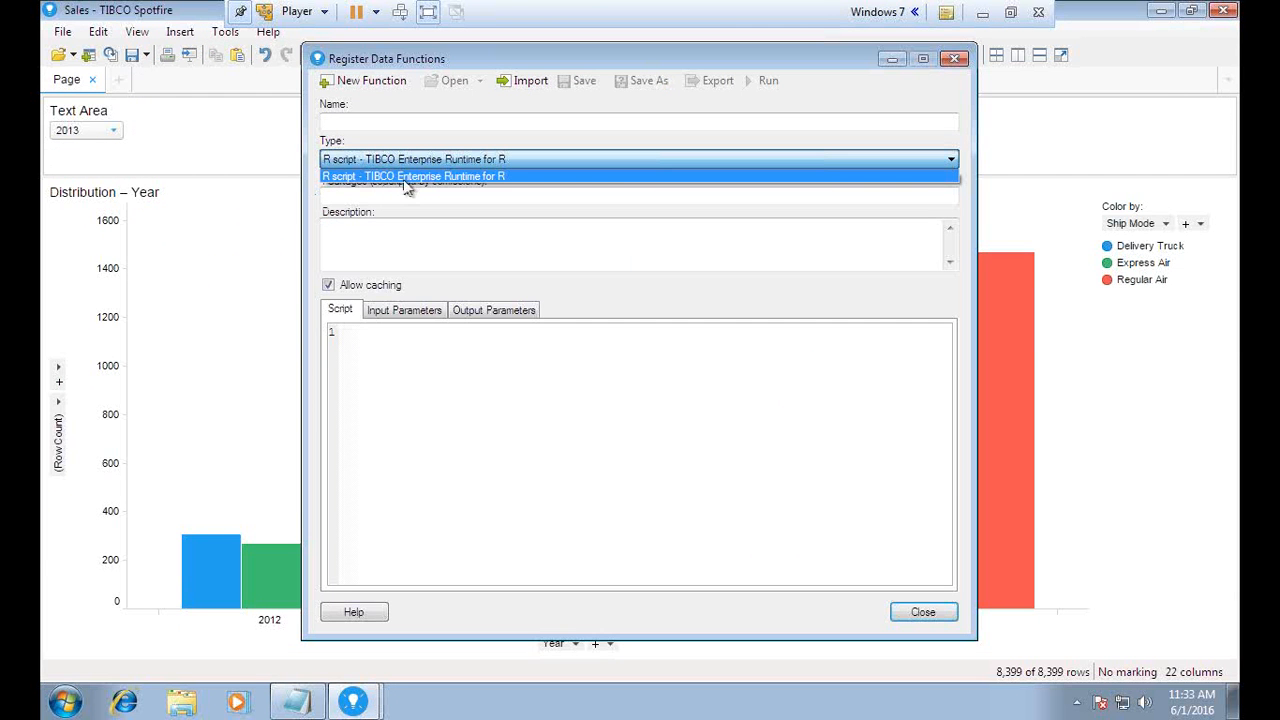
{"action": "left_click", "coordinate": [388, 400]}
Copy the count<-c(truckCount,expressCount,regularCount) and CountAverage<-mean(count) lines from Notepad into the data function's script.
{"action": "left_click", "coordinate": [297, 702]}
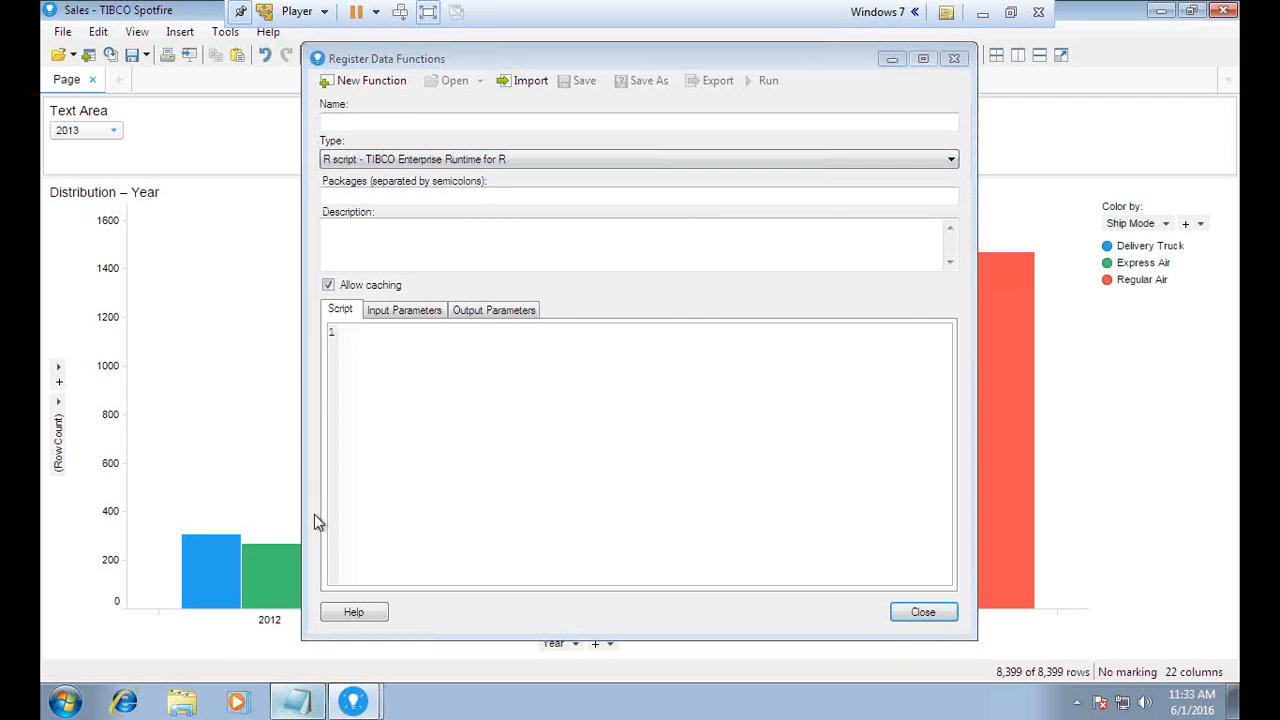
{"action": "left_click_drag", "start_coordinate": [402, 251], "coordinate": [195, 206]}
{"action": "key", "text": "ctrl+c"}
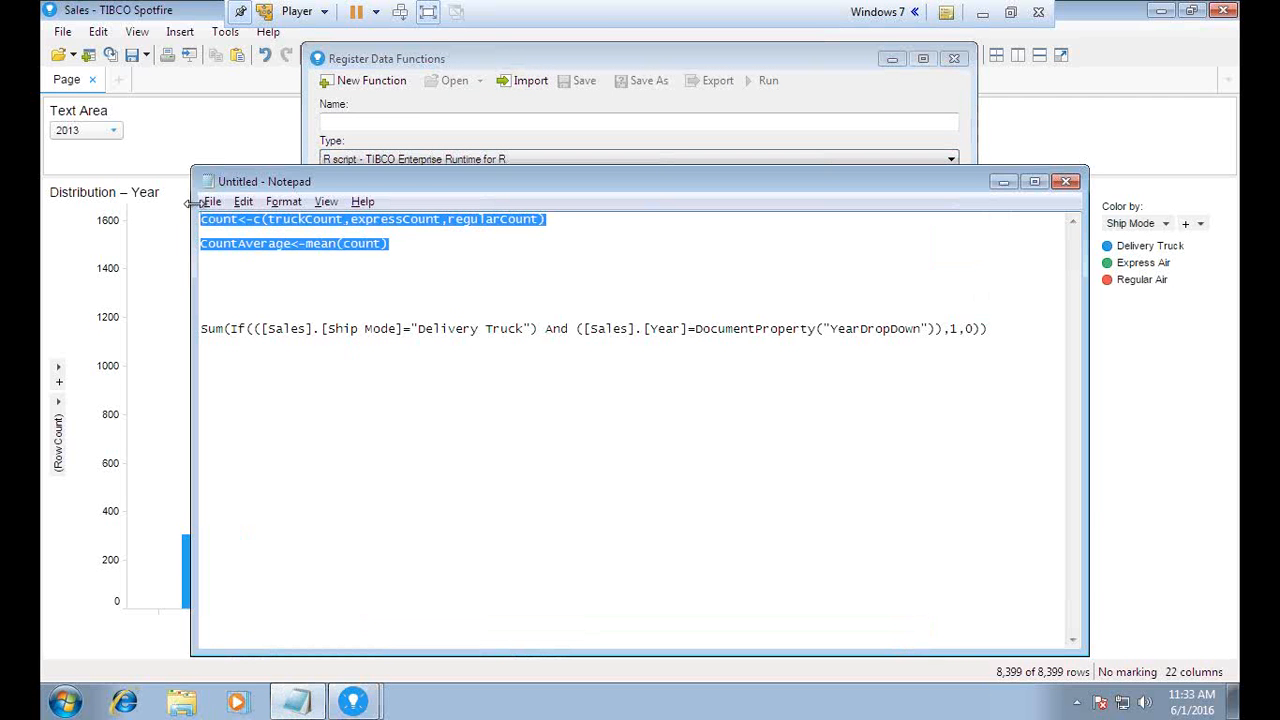
{"action": "key", "text": "alt+Tab"}
{"action": "key", "text": "ctrl+v"}
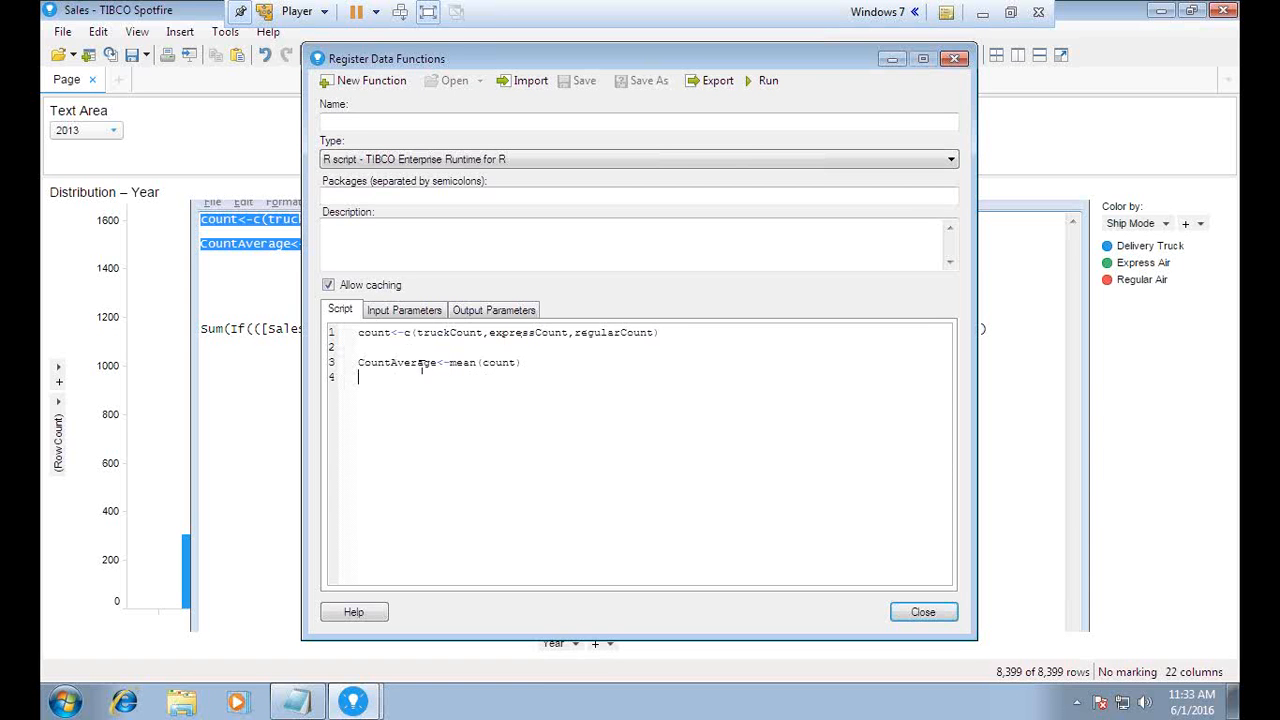
Start a new input parameter for the data function and fill its name with truckCount copied from the Notepad script.
{"action": "left_click_drag", "start_coordinate": [413, 332], "coordinate": [483, 333]}
{"action": "left_click", "coordinate": [390, 312]}
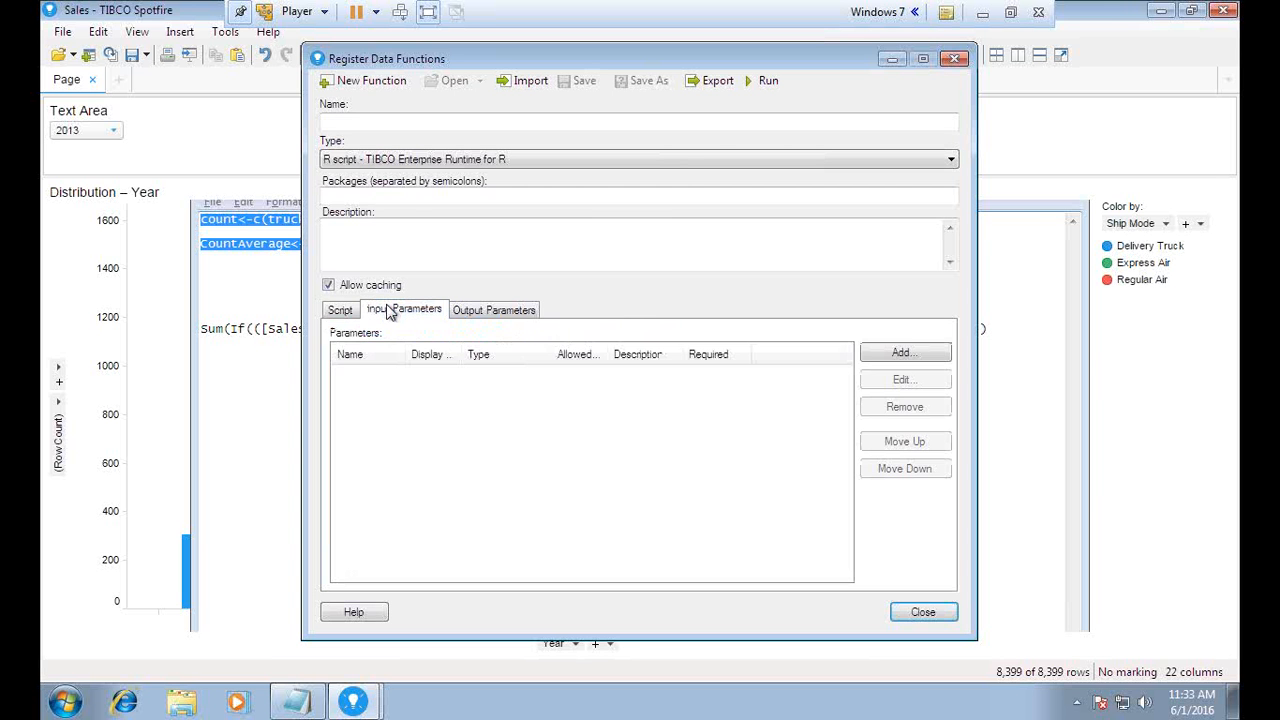
{"action": "left_click", "coordinate": [903, 353]}
{"action": "left_click", "coordinate": [282, 700]}
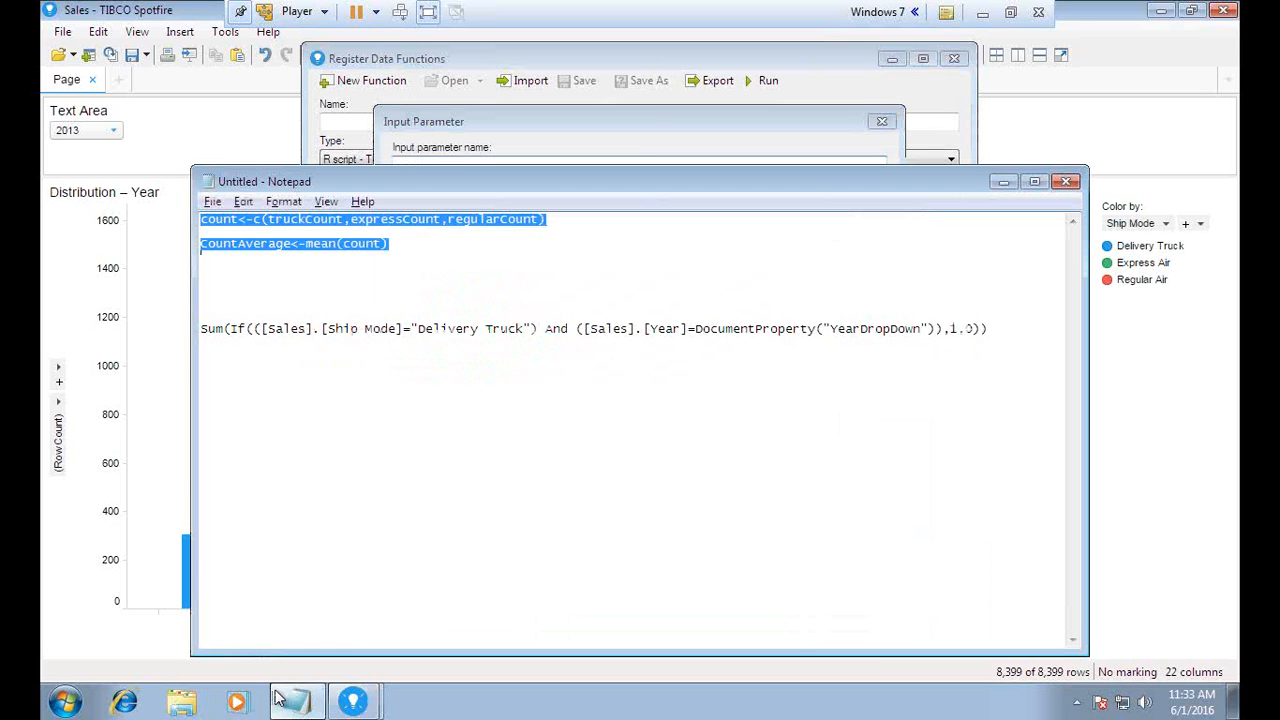
{"action": "left_click", "coordinate": [295, 254]}
{"action": "left_click_drag", "start_coordinate": [275, 220], "coordinate": [349, 222]}
{"action": "key", "text": "ctrl+c"}
{"action": "left_click", "coordinate": [273, 220]}
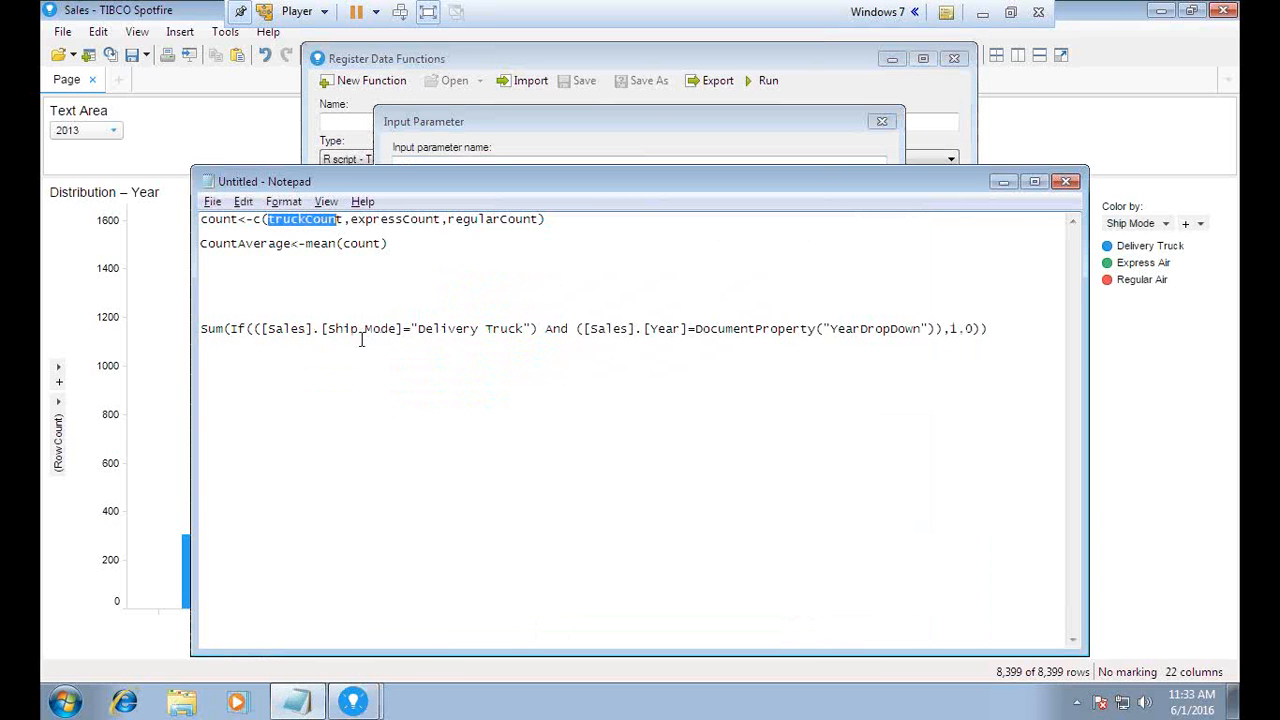
{"action": "key", "text": "alt+Tab"}
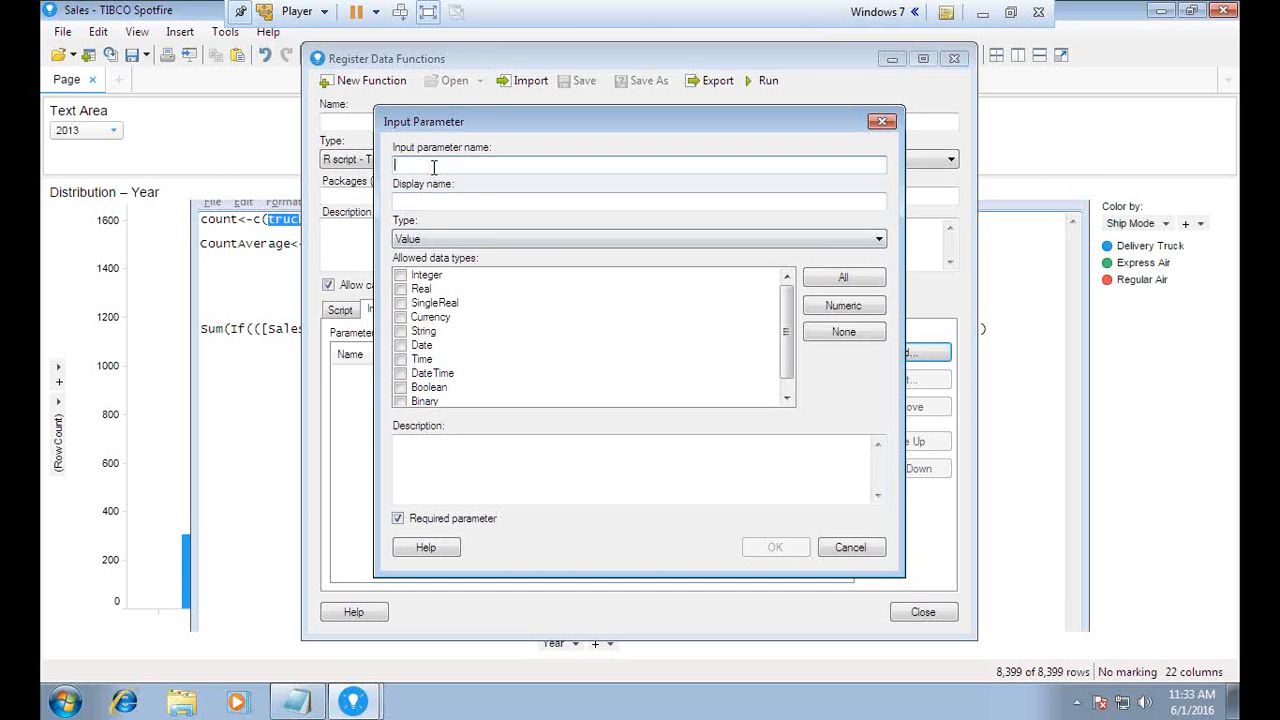
{"action": "key", "text": "ctrl+v"}
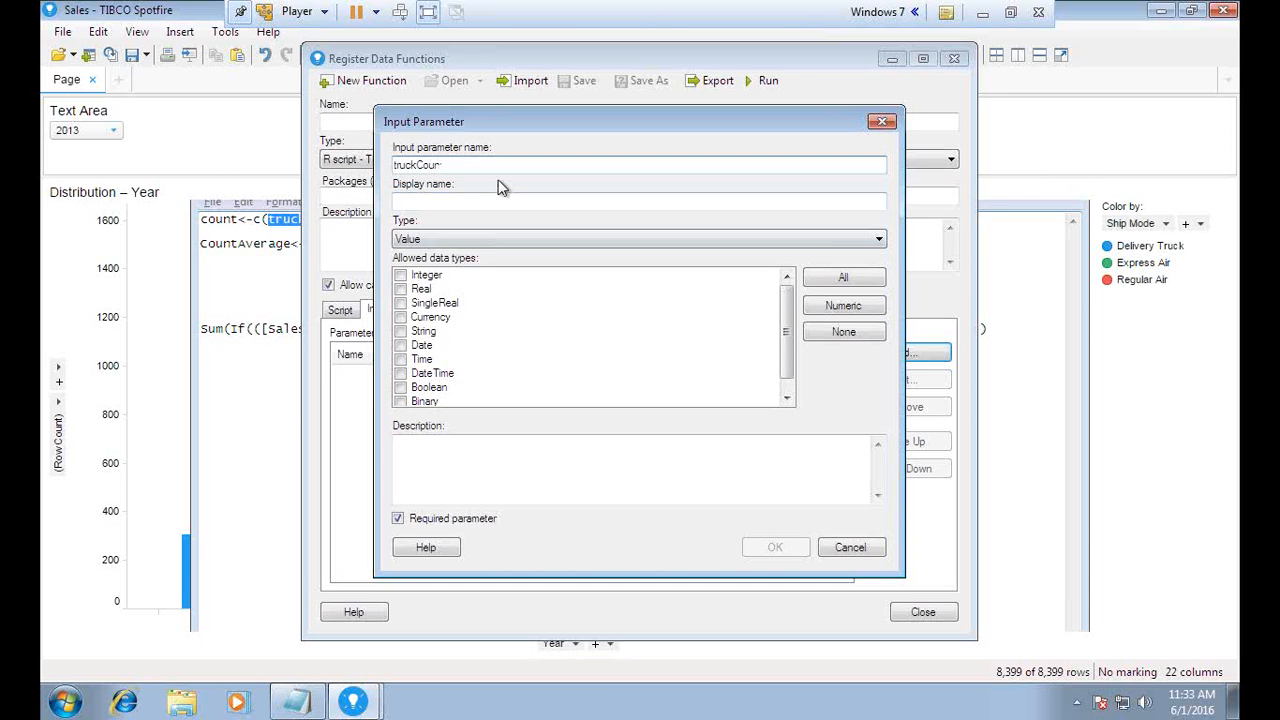
Complete the parameter with display name truckCount, type Value and allowed data types Integer, Real and SingleReal, and save it.
{"action": "left_click_drag", "start_coordinate": [455, 165], "coordinate": [400, 165]}
{"action": "key", "text": "ctrl+c"}
{"action": "left_click", "coordinate": [454, 202]}
{"action": "key", "text": "ctrl+v"}
{"action": "key", "text": "Tab"}
{"action": "left_click", "coordinate": [400, 275]}
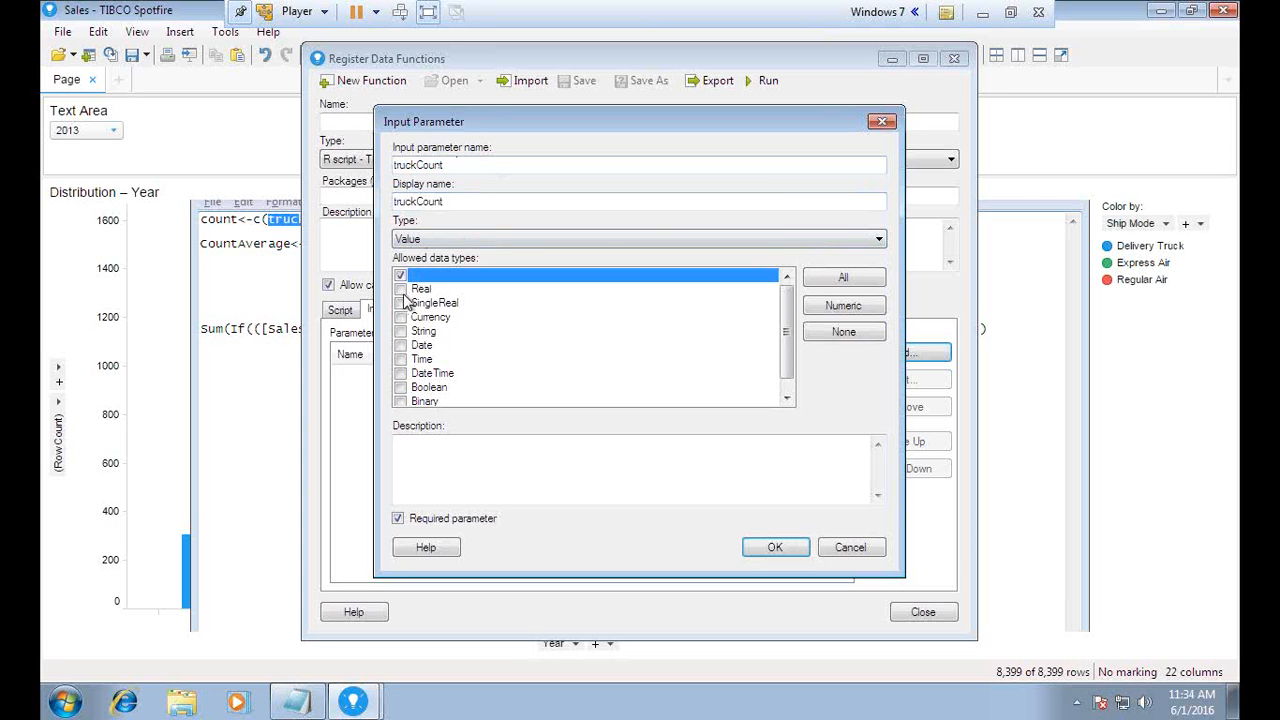
{"action": "left_click", "coordinate": [400, 289]}
{"action": "left_click", "coordinate": [401, 303]}
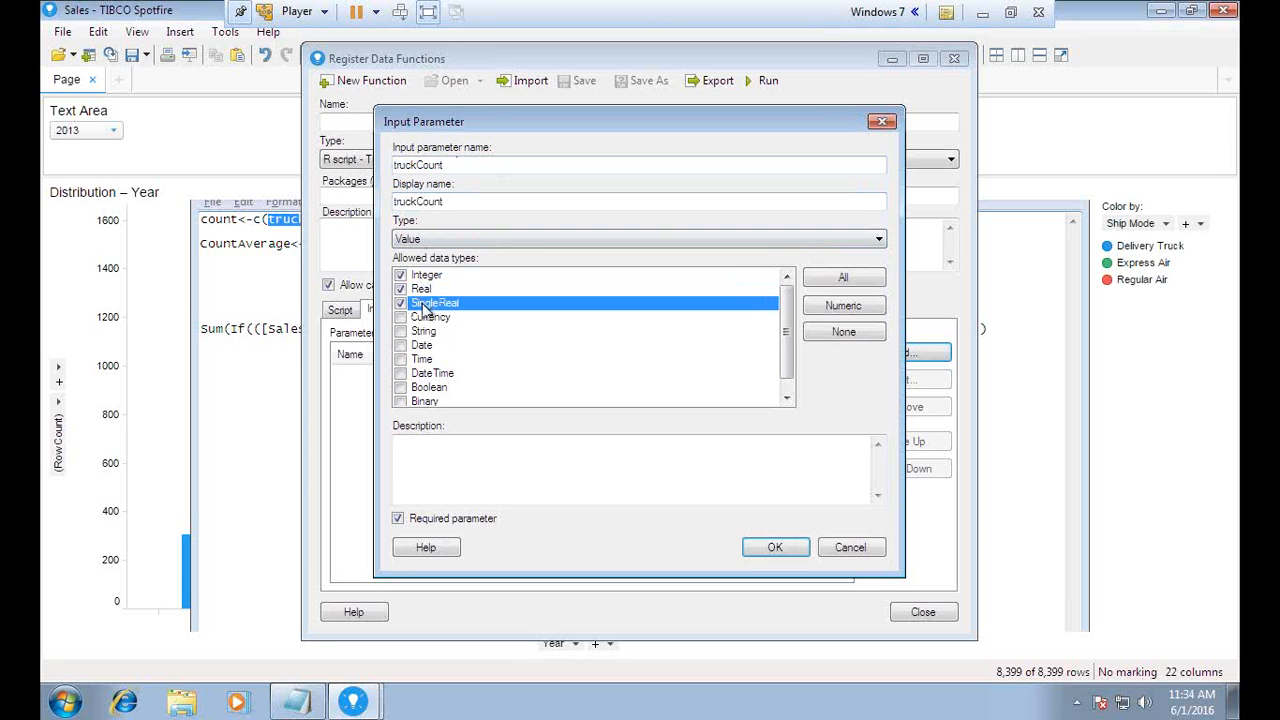
{"action": "left_click", "coordinate": [785, 548]}
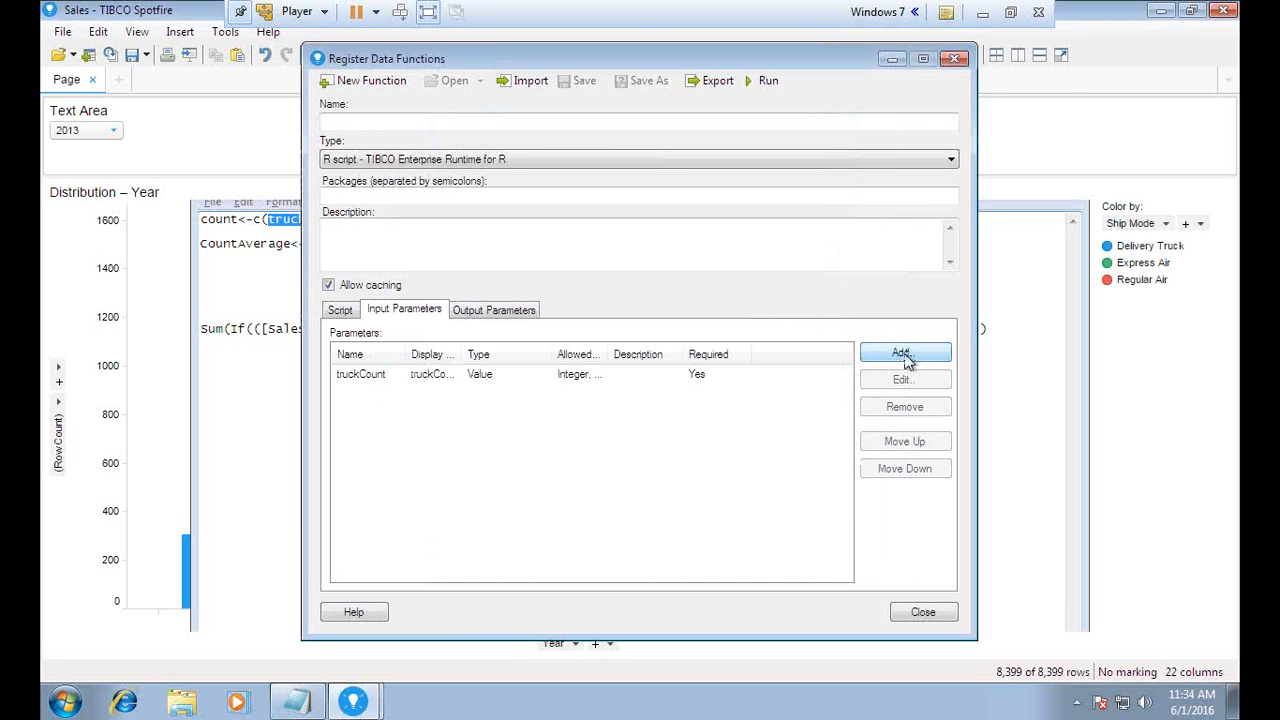
Move the Register Data Functions dialog aside and copy expressCount from the Notepad script.
{"action": "left_click_drag", "start_coordinate": [578, 58], "coordinate": [649, 184]}
{"action": "left_click", "coordinate": [296, 707]}
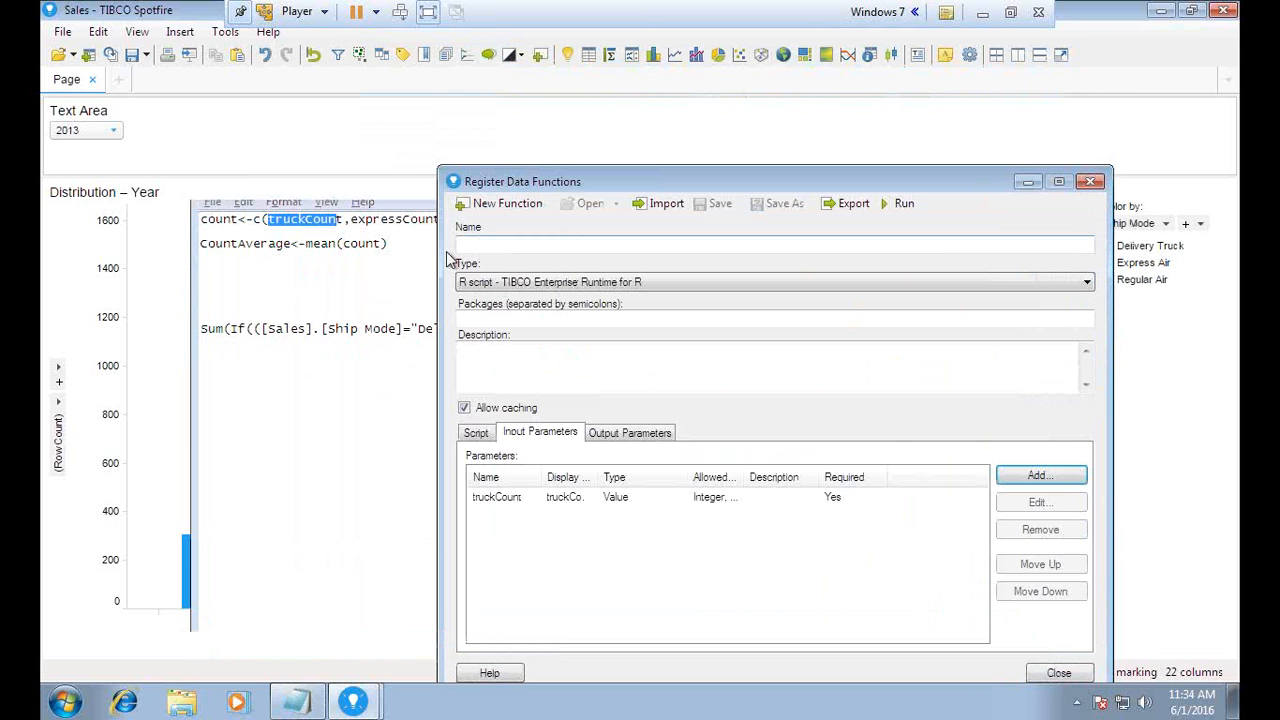
{"action": "left_click", "coordinate": [347, 226]}
{"action": "left_click", "coordinate": [296, 707]}
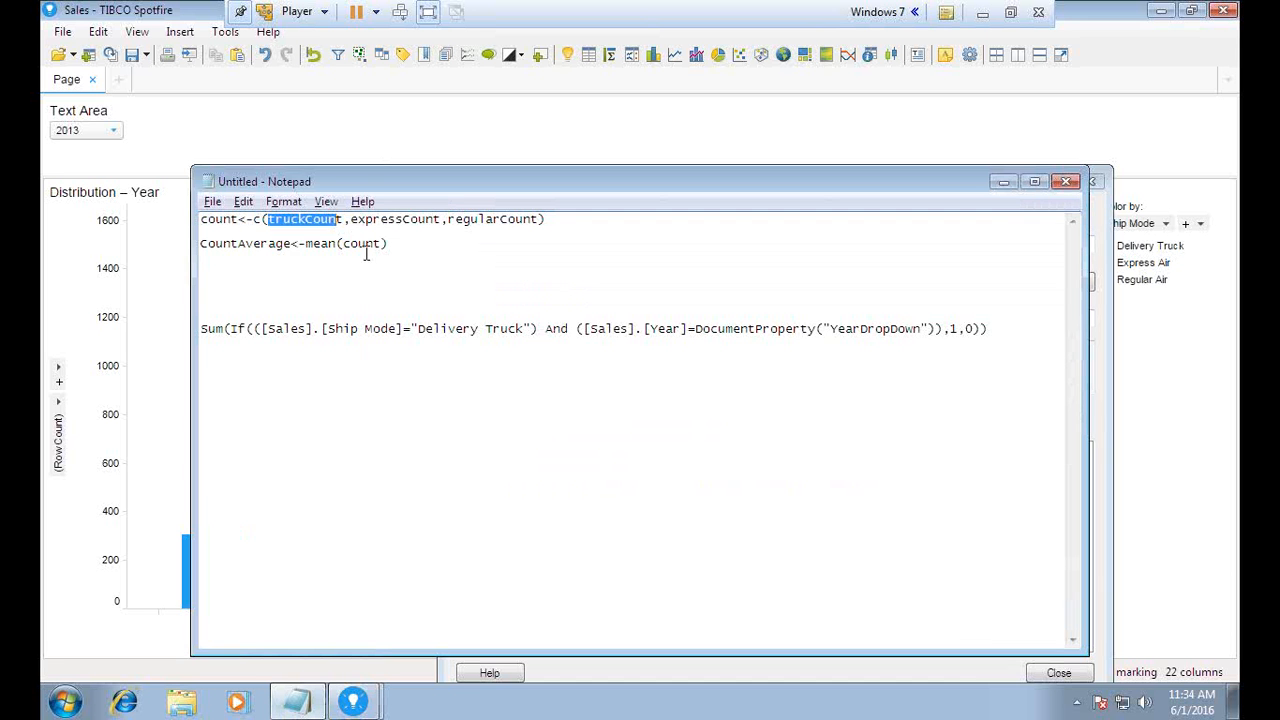
{"action": "left_click_drag", "start_coordinate": [351, 219], "coordinate": [433, 219]}
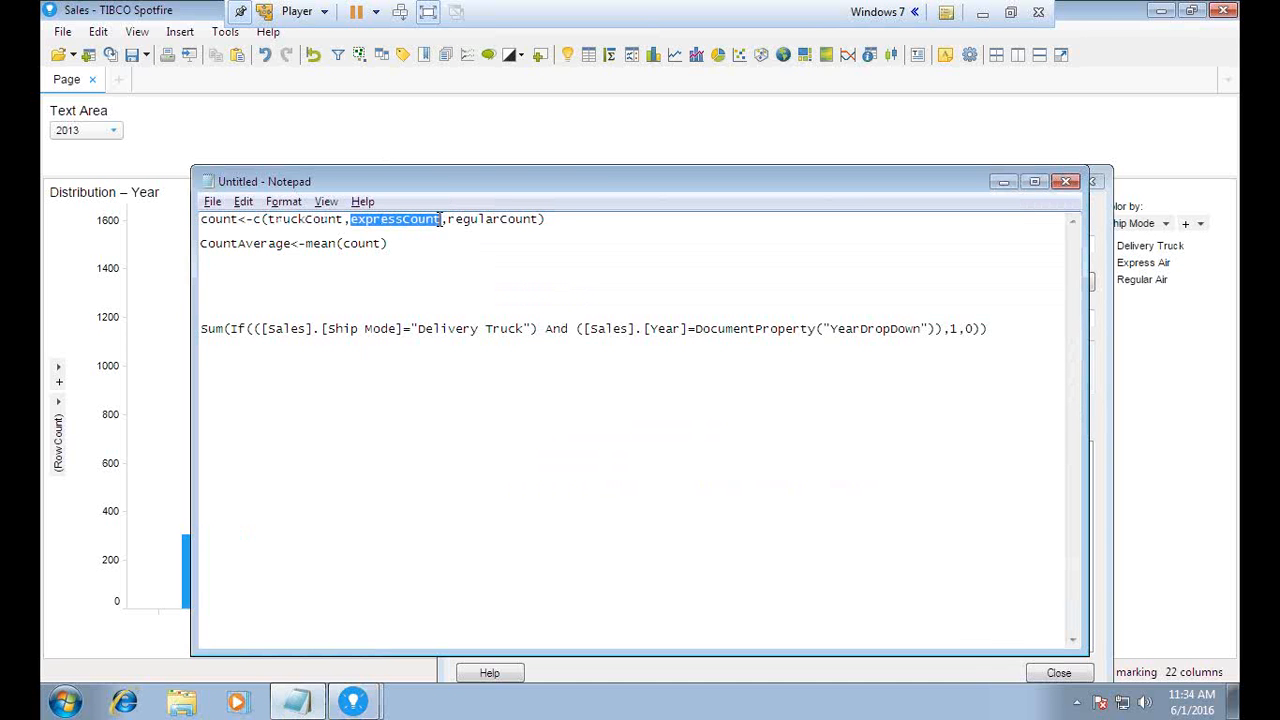
{"action": "key", "text": "alt+Tab"}
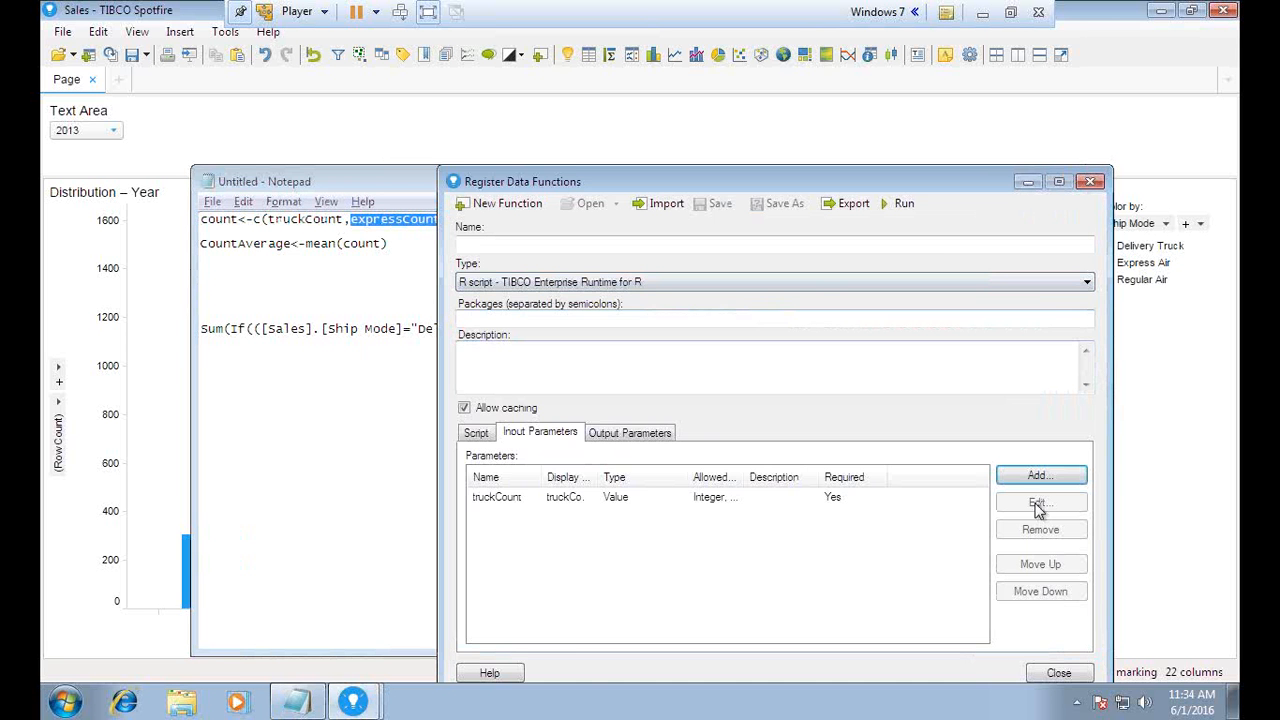
Add a Value input parameter with name and display name expressCount, allowing Integer, Real and SingleReal.
{"action": "left_click", "coordinate": [1032, 478]}
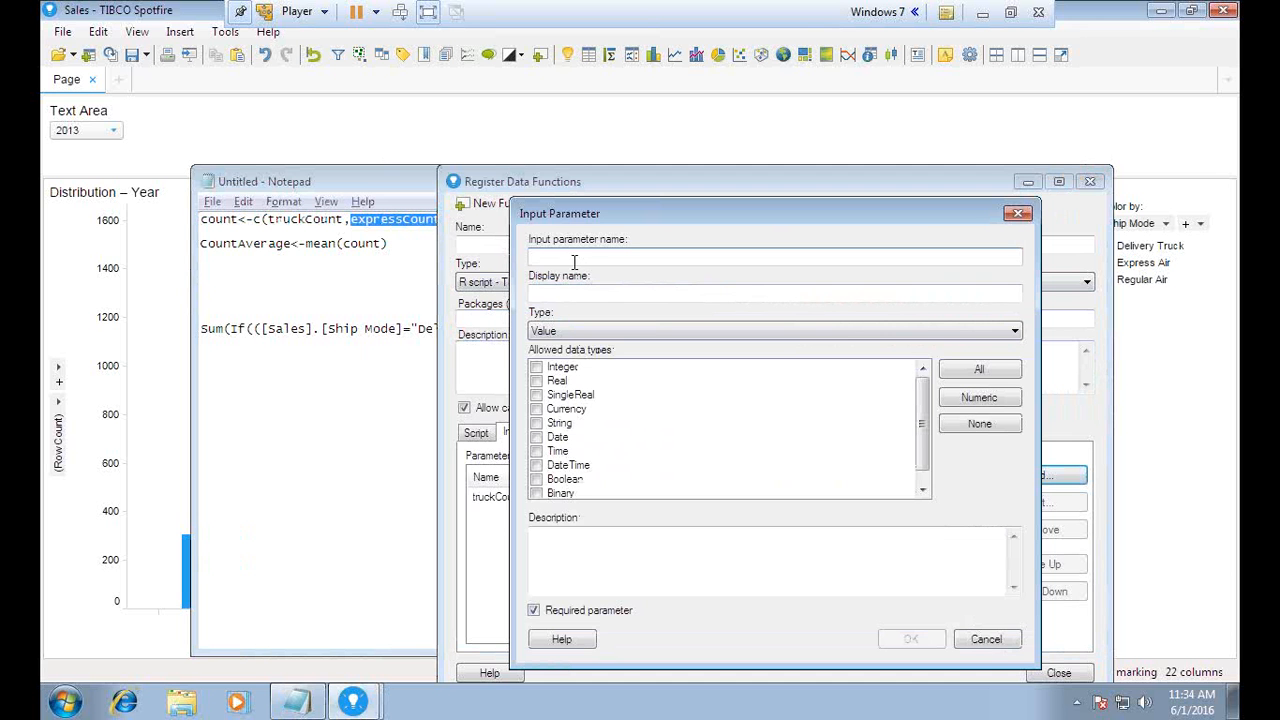
{"action": "type", "text": "expressCount"}
{"action": "left_click", "coordinate": [566, 293]}
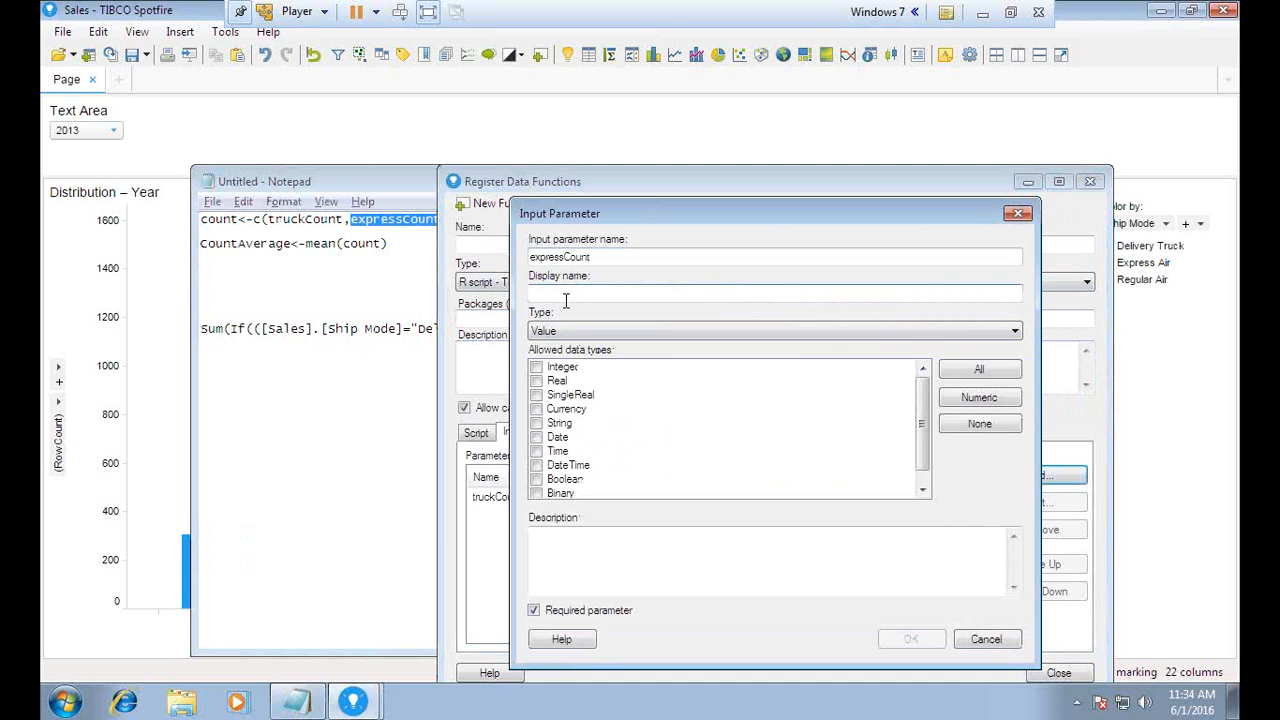
{"action": "type", "text": "expressCount"}
{"action": "left_click", "coordinate": [536, 367]}
{"action": "left_click", "coordinate": [536, 381]}
{"action": "left_click", "coordinate": [536, 395]}
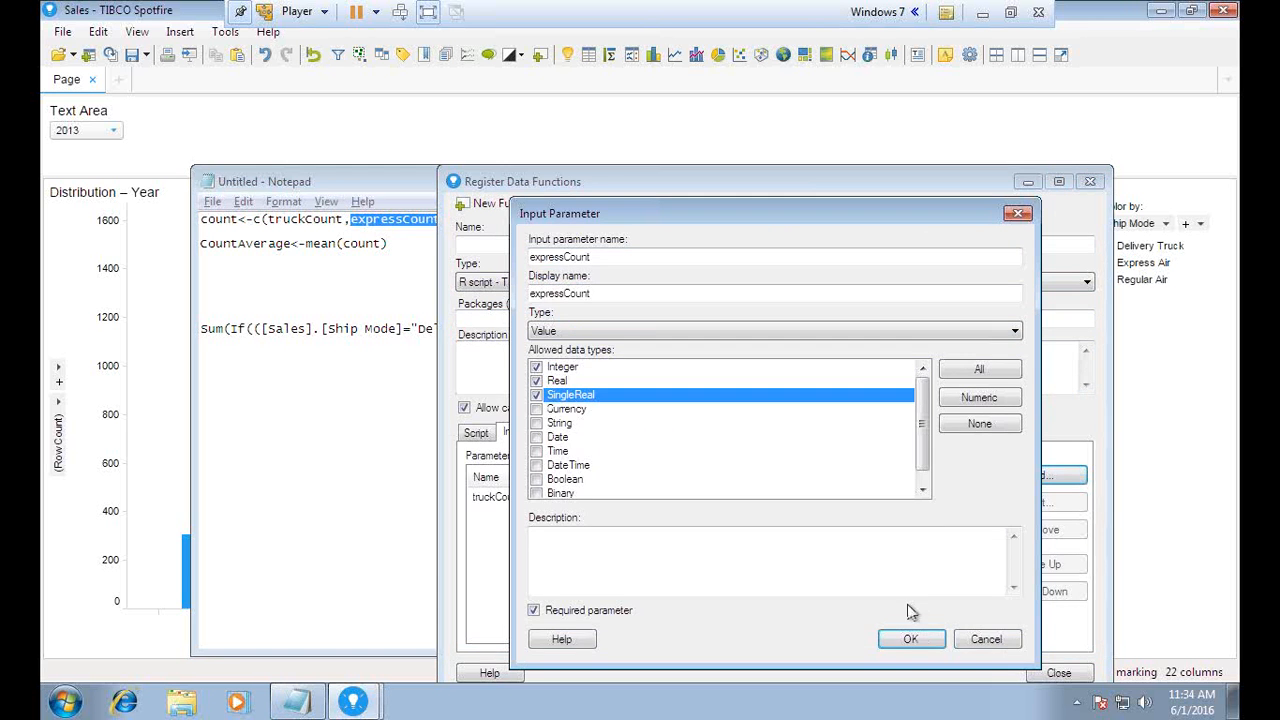
{"action": "left_click", "coordinate": [903, 639]}
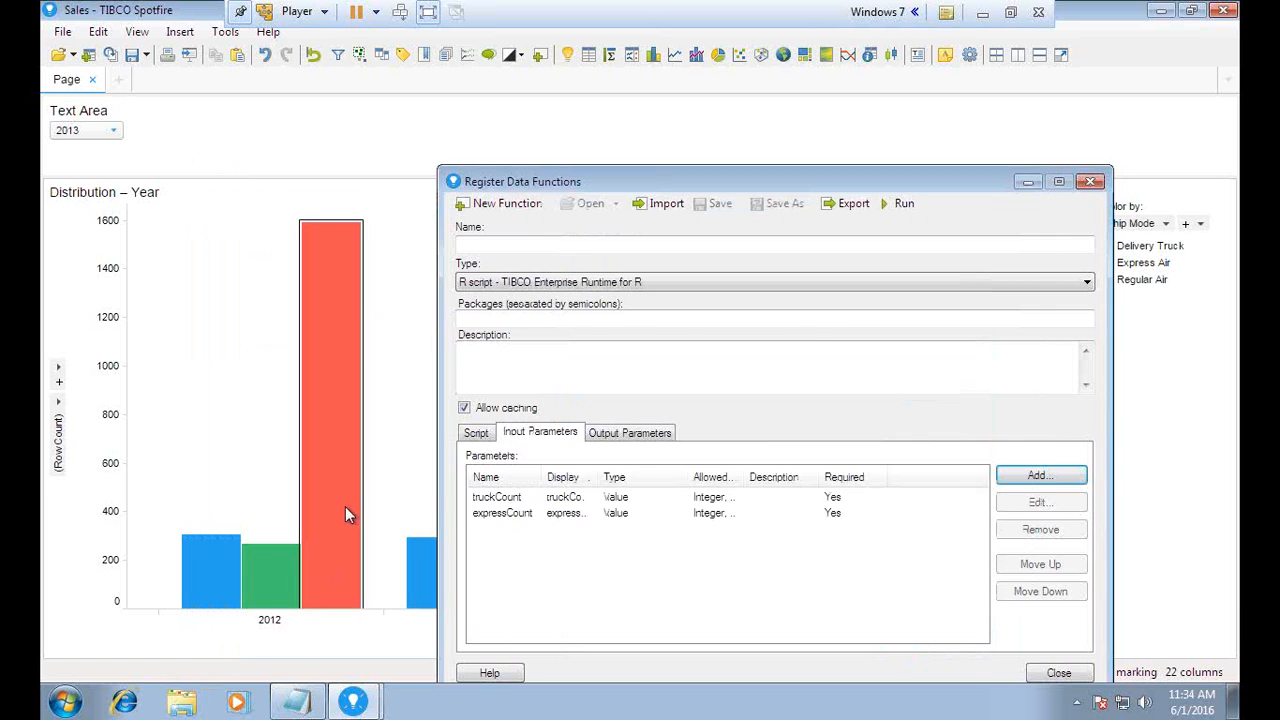
Add a Value input parameter with name and display name regularCount, copied from Notepad, allowing Integer, Real and SingleReal.
{"action": "left_click", "coordinate": [297, 702]}
{"action": "left_click_drag", "start_coordinate": [449, 224], "coordinate": [538, 220]}
{"action": "key", "text": "ctrl+c"}
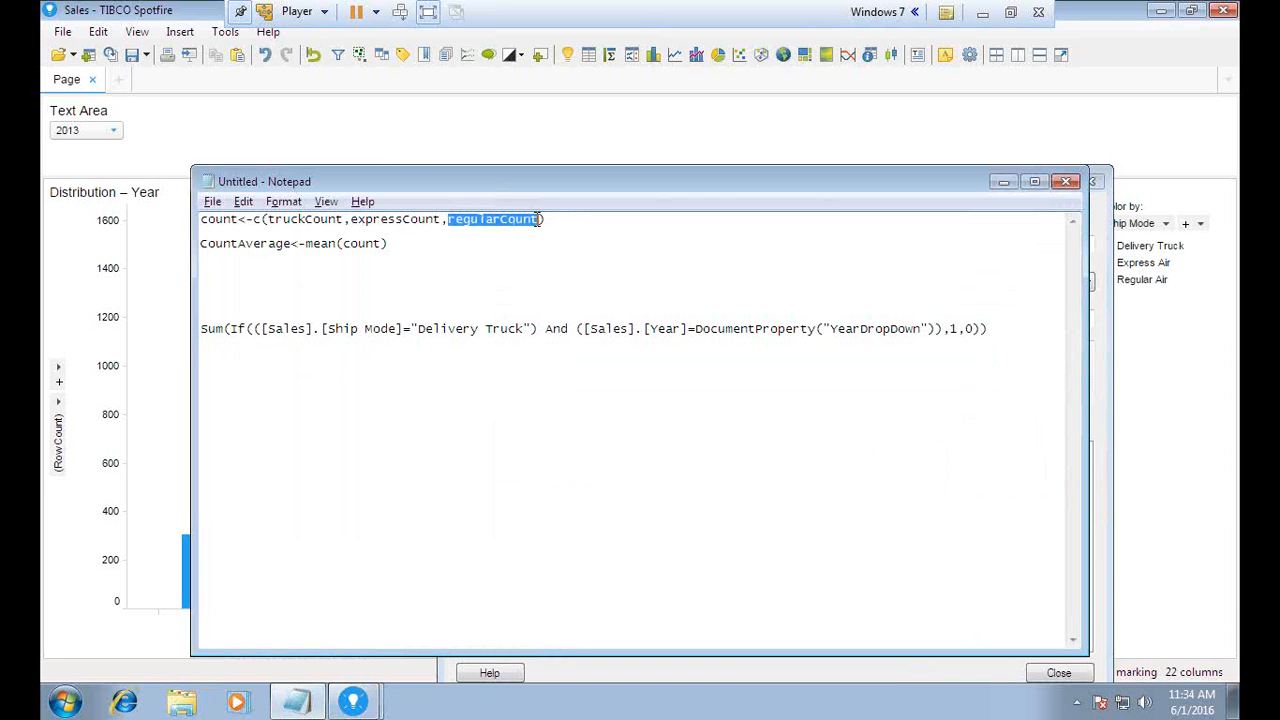
{"action": "key", "text": "alt+Tab"}
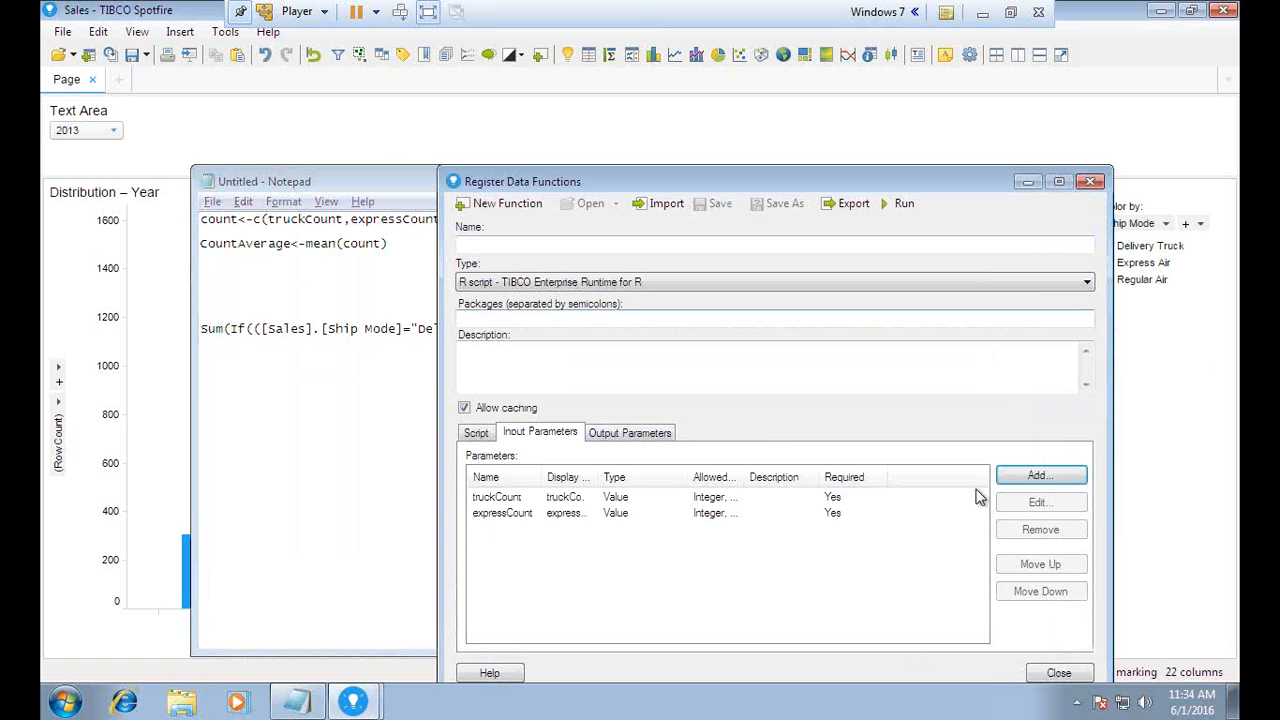
{"action": "left_click", "coordinate": [1057, 480]}
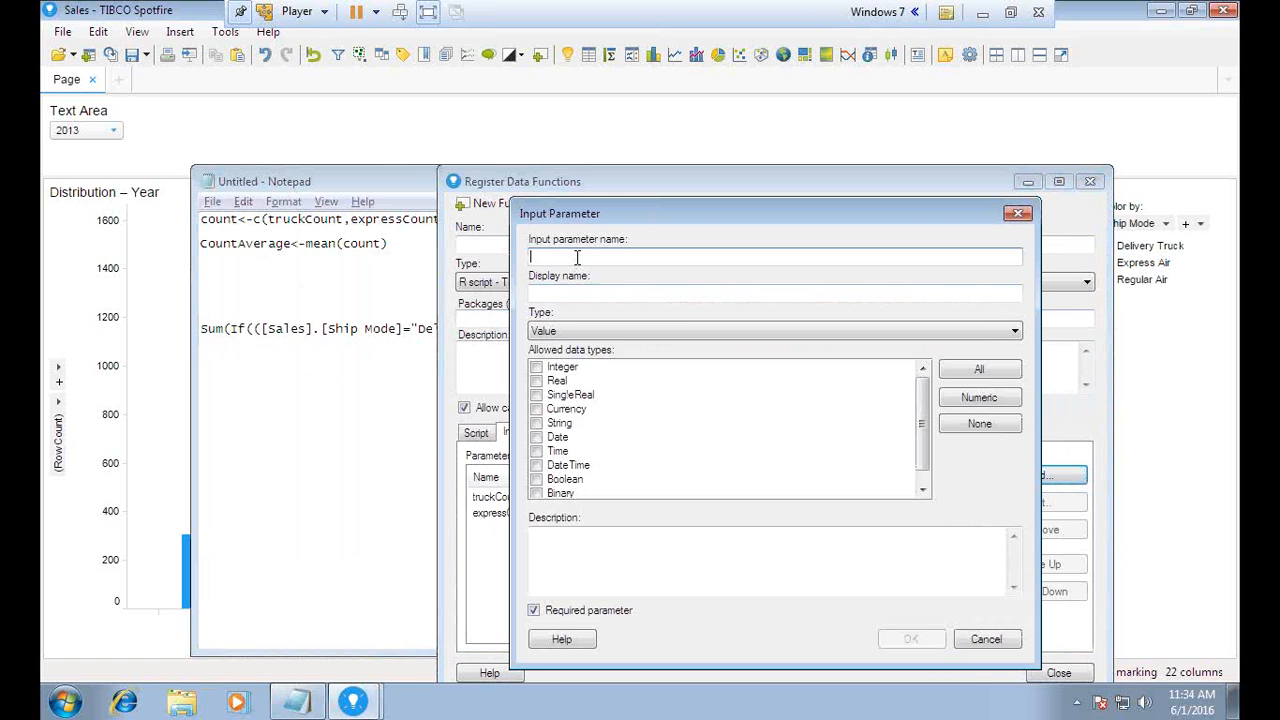
{"action": "key", "text": "ctrl+v"}
{"action": "left_click", "coordinate": [587, 293]}
{"action": "key", "text": "ctrl+v"}
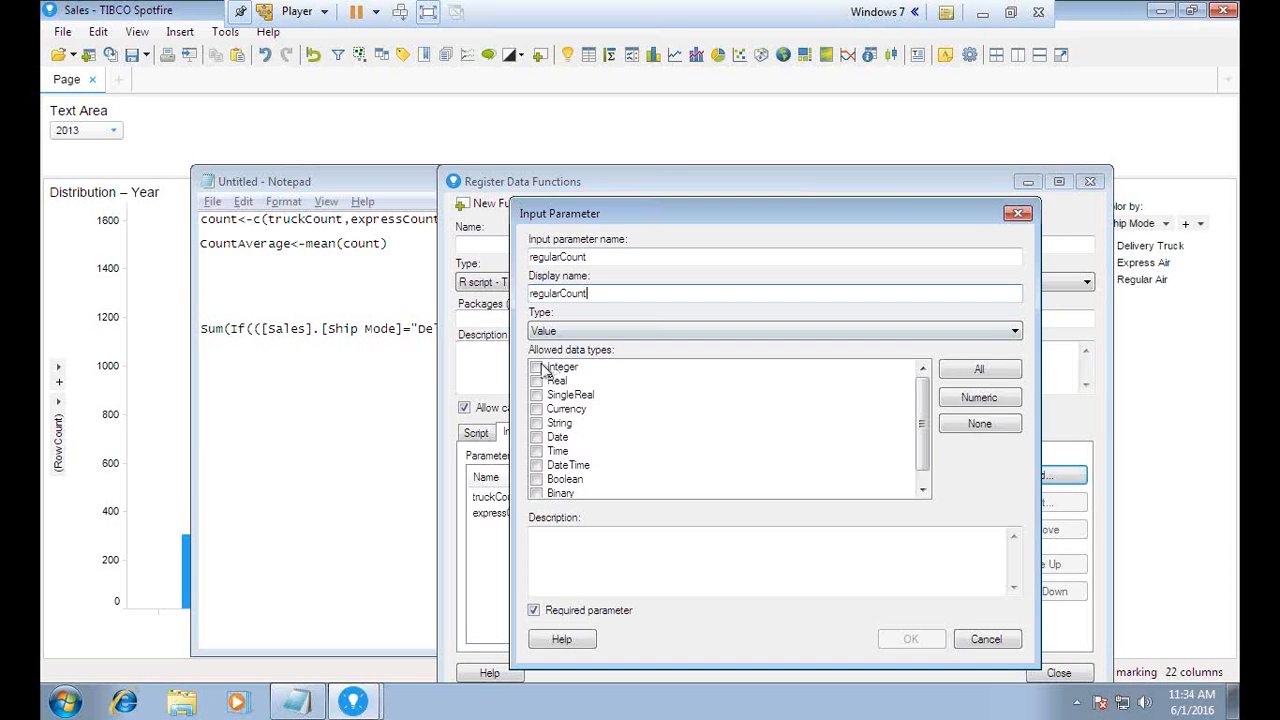
{"action": "left_click", "coordinate": [536, 367]}
{"action": "left_click", "coordinate": [536, 381]}
{"action": "left_click", "coordinate": [537, 395]}
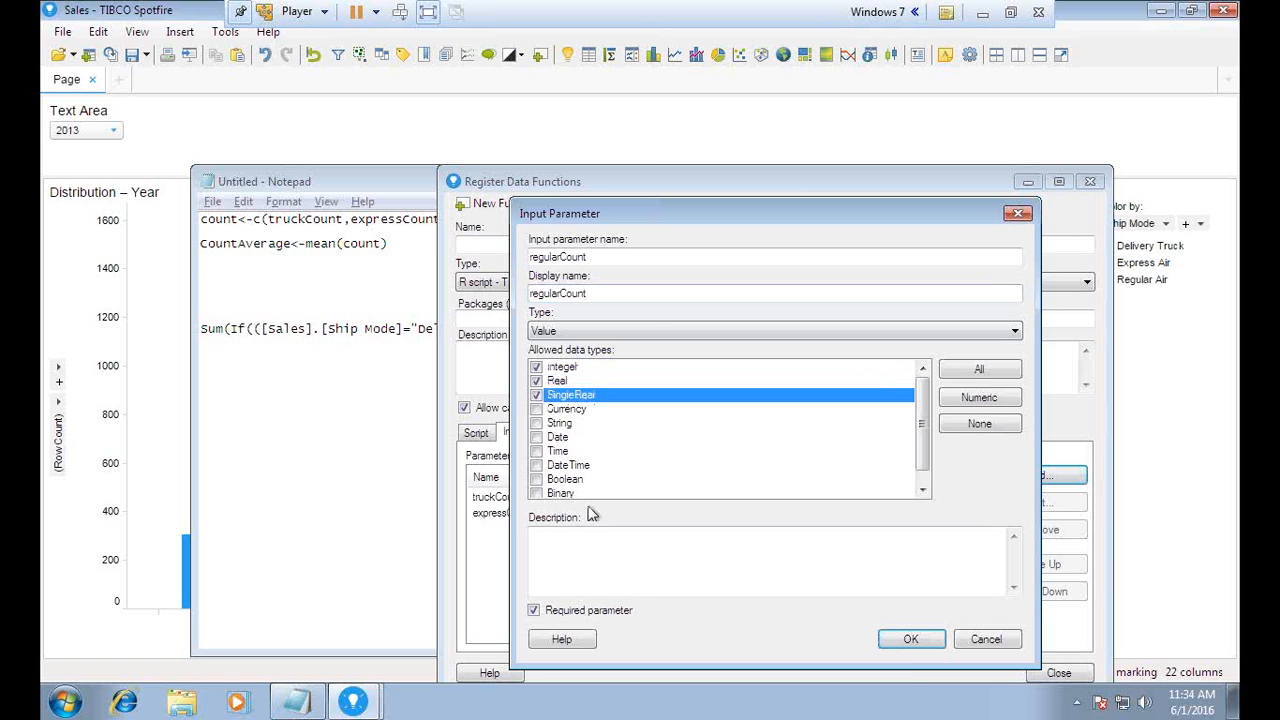
{"action": "left_click", "coordinate": [915, 640]}
Copy CountAverage from the Notepad script and bring up the data function's output parameter list.
{"action": "left_click_drag", "start_coordinate": [726, 175], "coordinate": [758, 112]}
{"action": "left_click", "coordinate": [296, 702]}
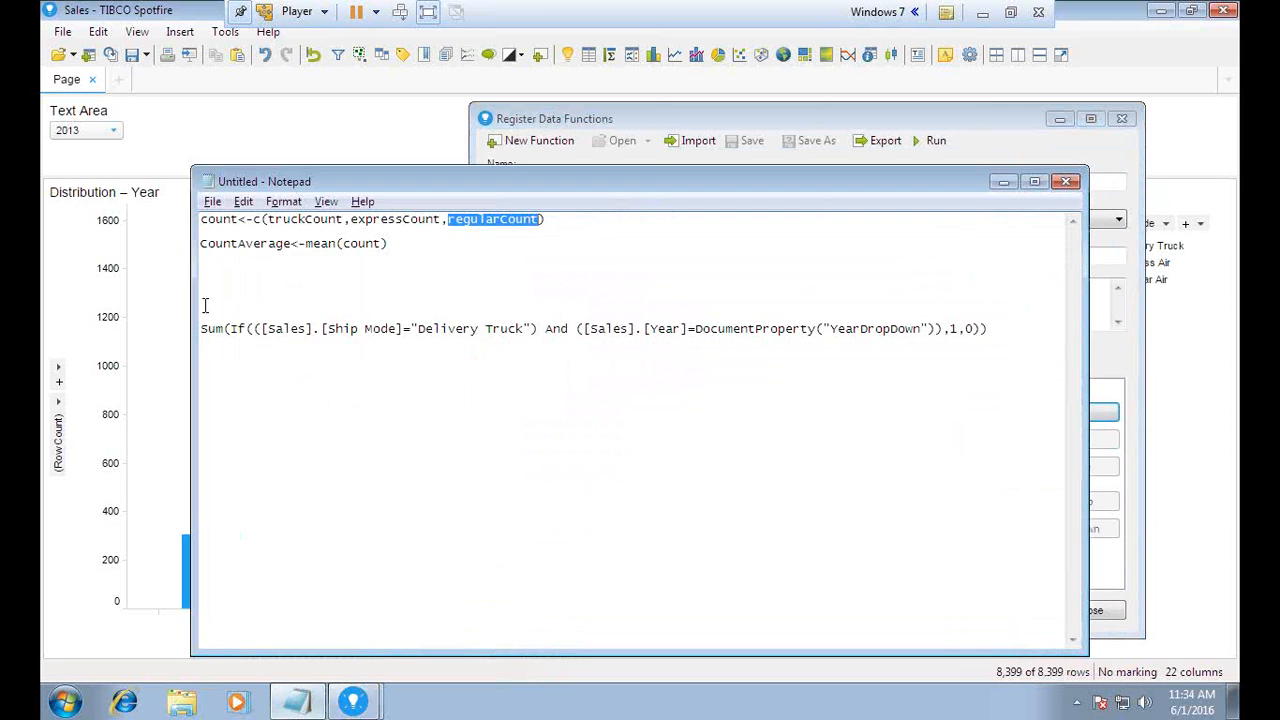
{"action": "left_click_drag", "start_coordinate": [203, 244], "coordinate": [292, 245]}
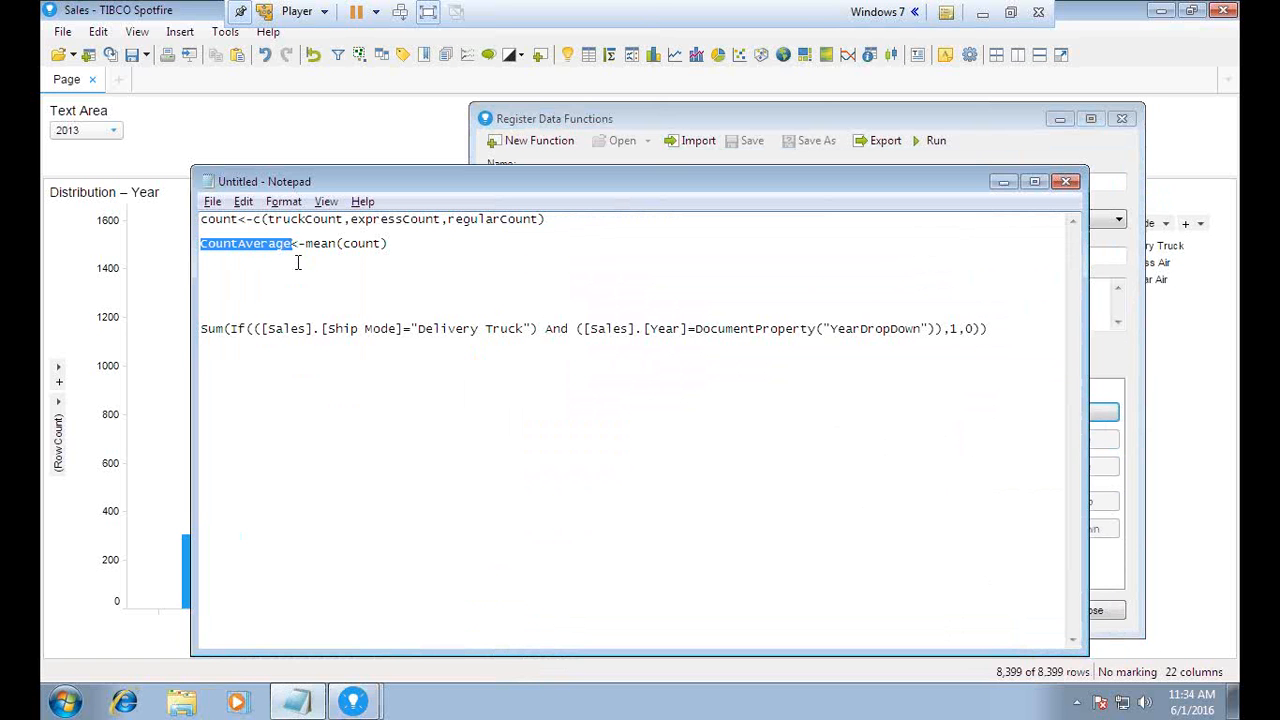
{"action": "key", "text": "alt+Tab"}
{"action": "left_click", "coordinate": [655, 373]}
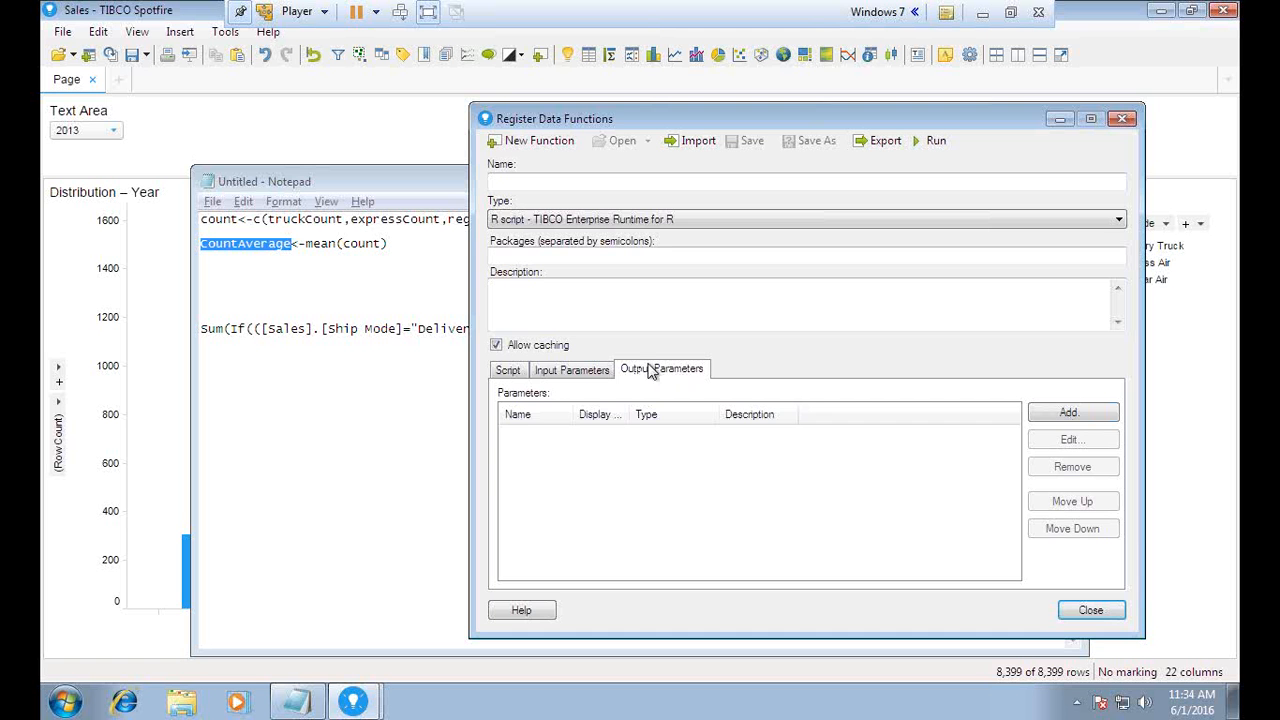
Add a Value output parameter with result parameter name and display name CountAverage.
{"action": "left_click_drag", "start_coordinate": [690, 120], "coordinate": [441, 119]}
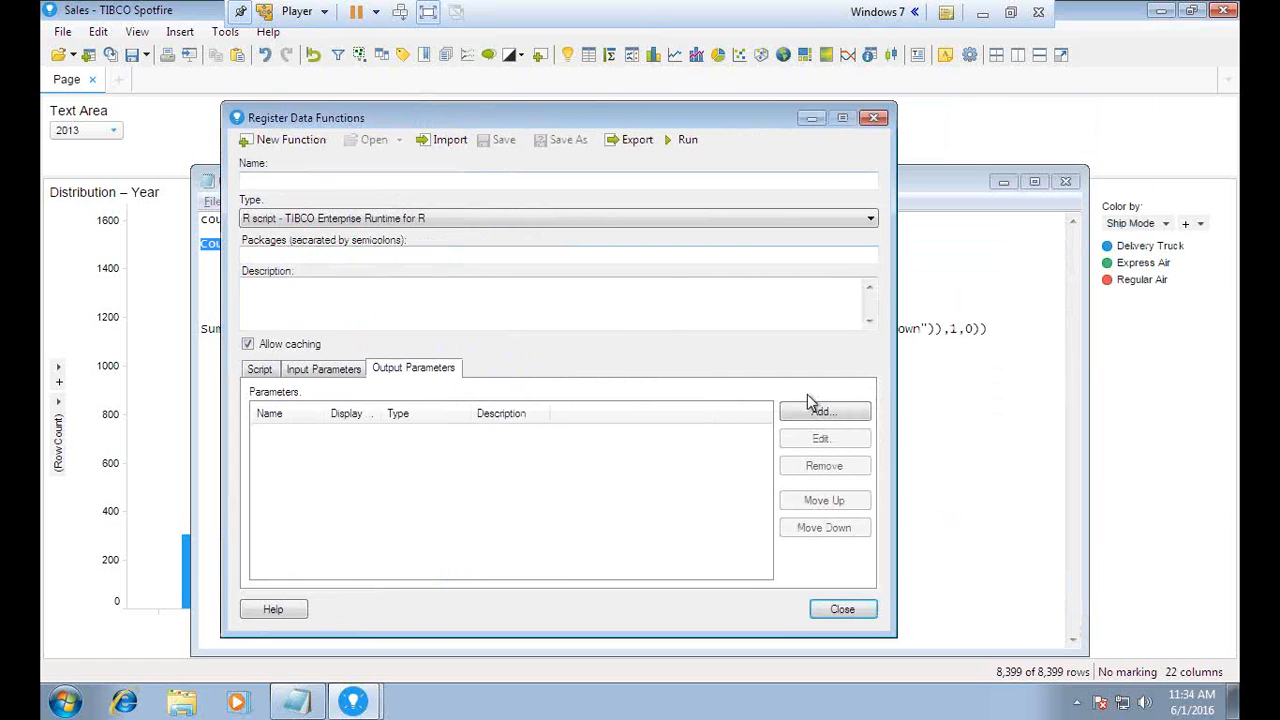
{"action": "left_click", "coordinate": [812, 414]}
{"action": "type", "text": "CountAverage"}
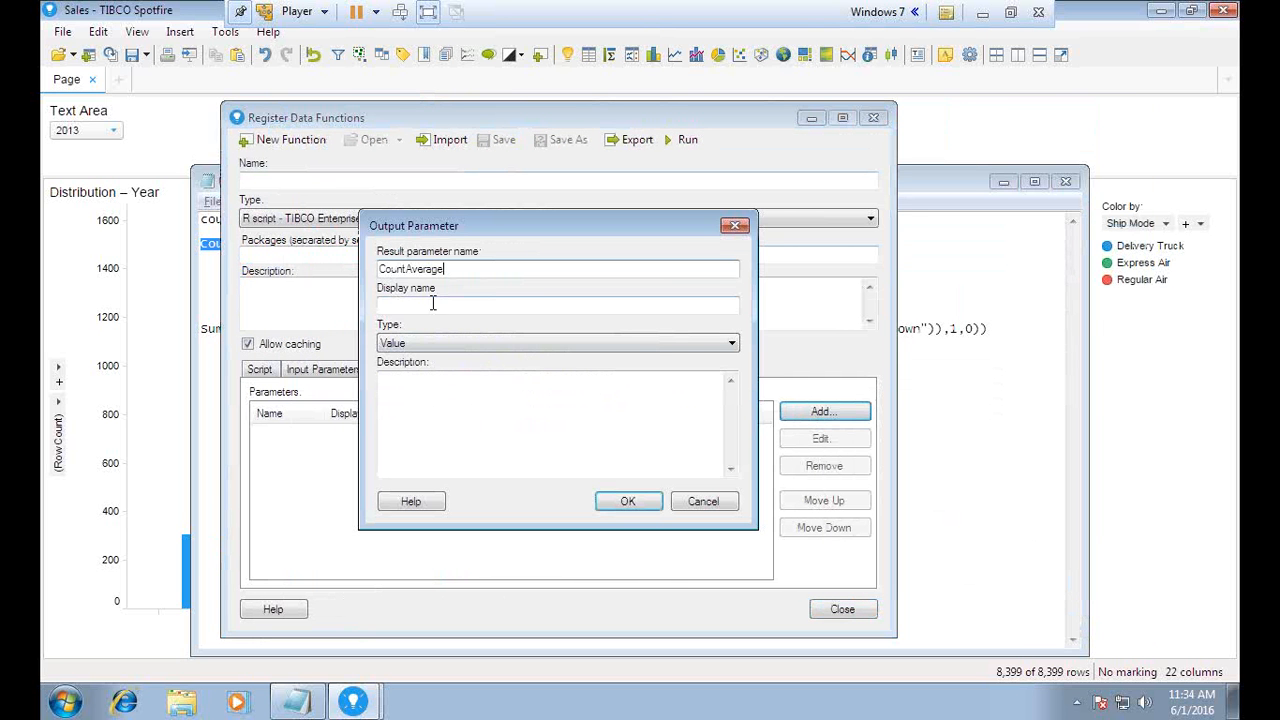
{"action": "left_click", "coordinate": [437, 312]}
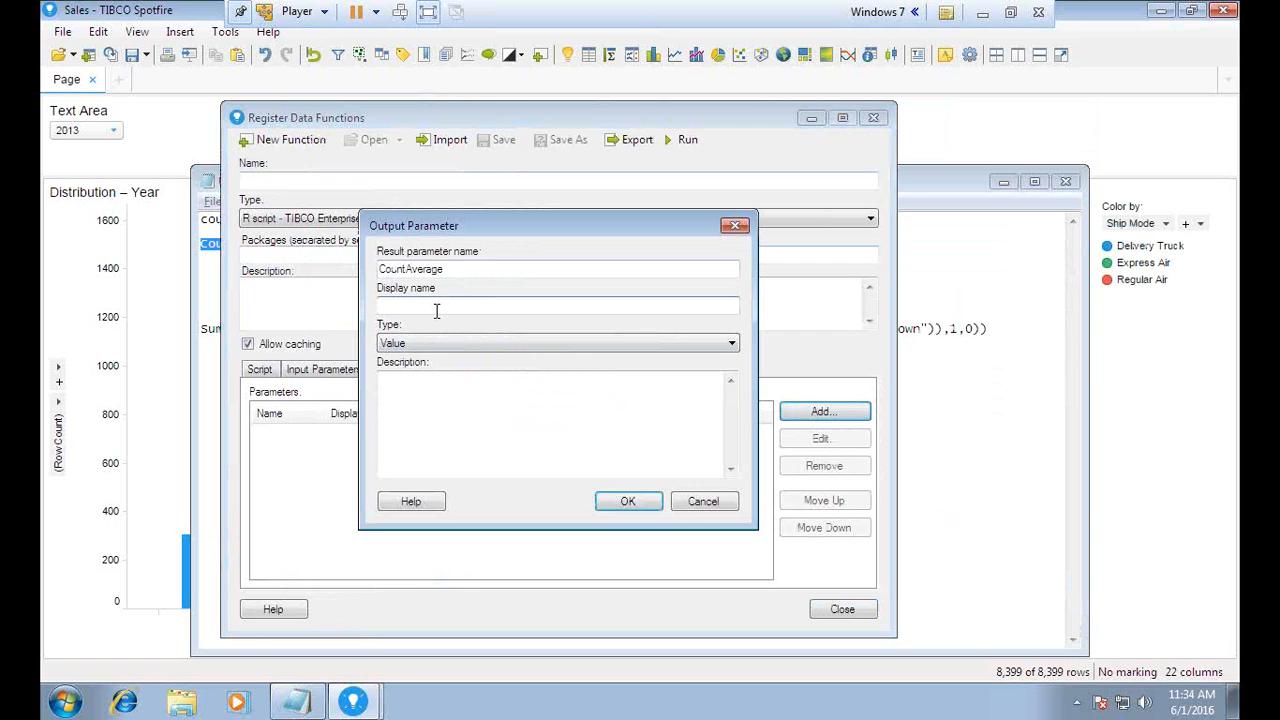
{"action": "type", "text": "CountAverage"}
{"action": "left_click", "coordinate": [434, 343]}
{"action": "left_click", "coordinate": [434, 343]}
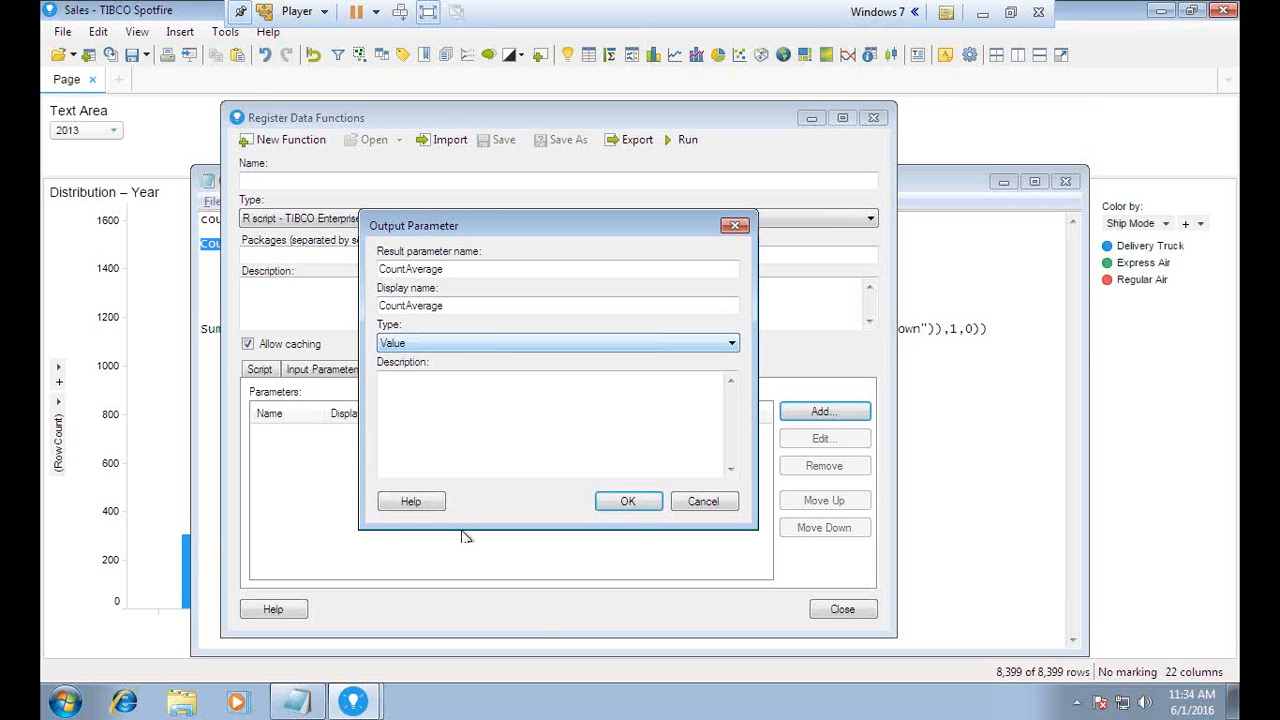
{"action": "left_click", "coordinate": [630, 499]}
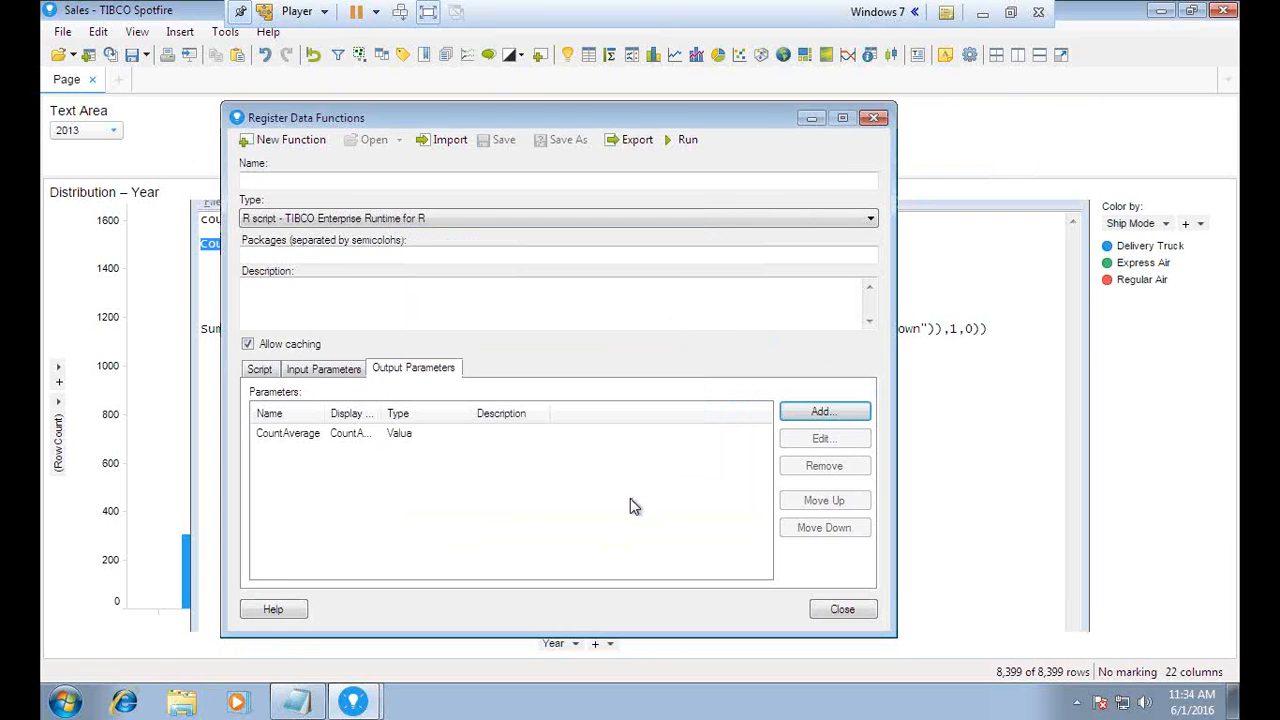
Review the data function's script, input and output definitions and run it to reach its parameter mapping.
{"action": "left_click", "coordinate": [268, 373]}
{"action": "left_click", "coordinate": [314, 372]}
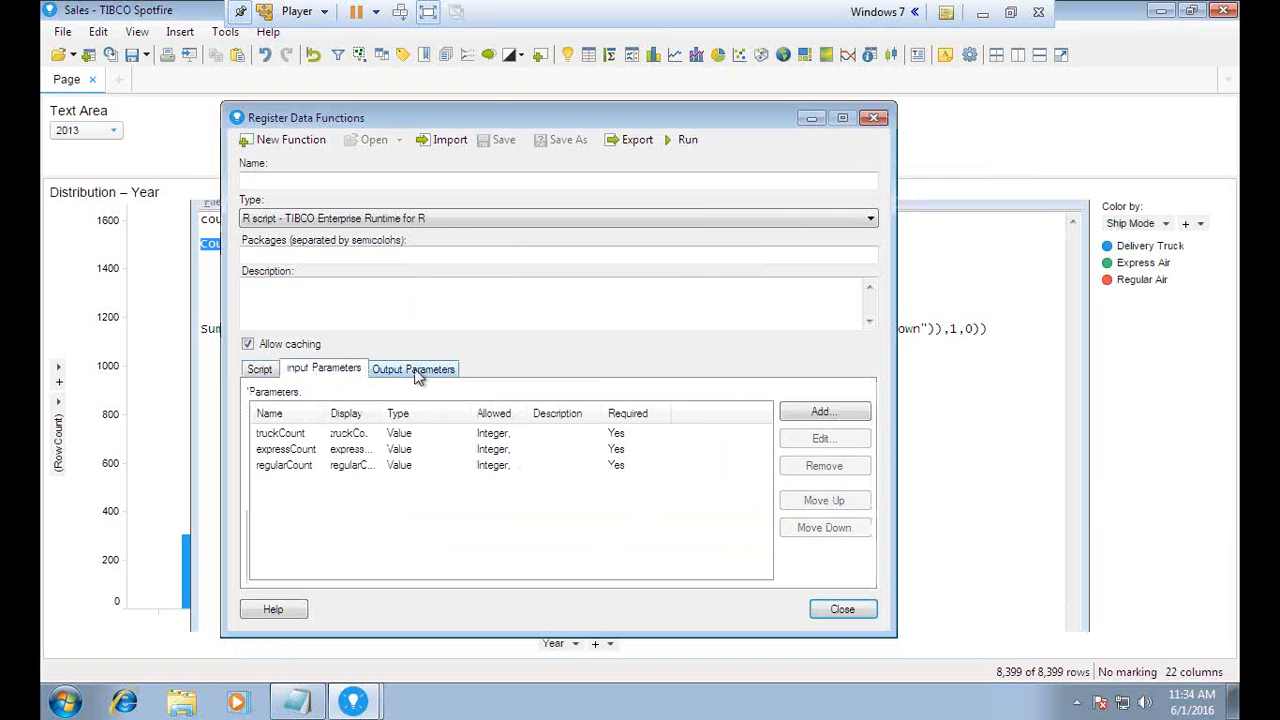
{"action": "left_click", "coordinate": [420, 370]}
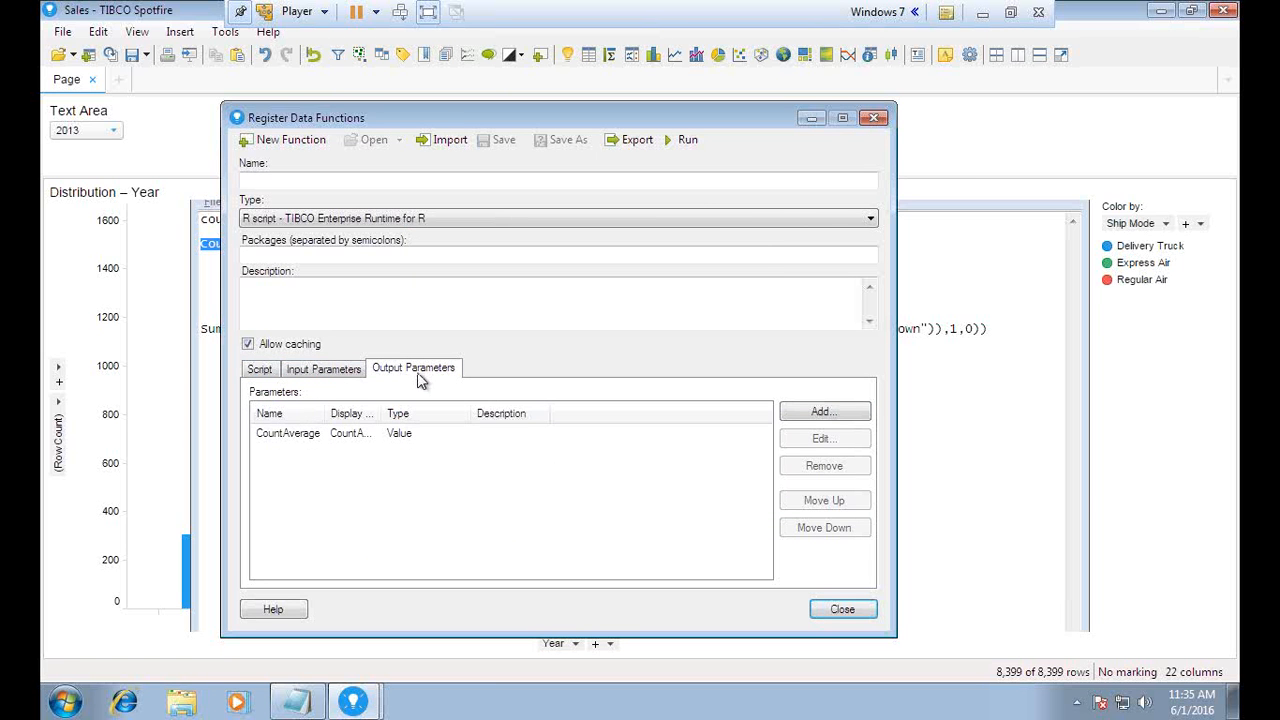
{"action": "left_click", "coordinate": [676, 139]}
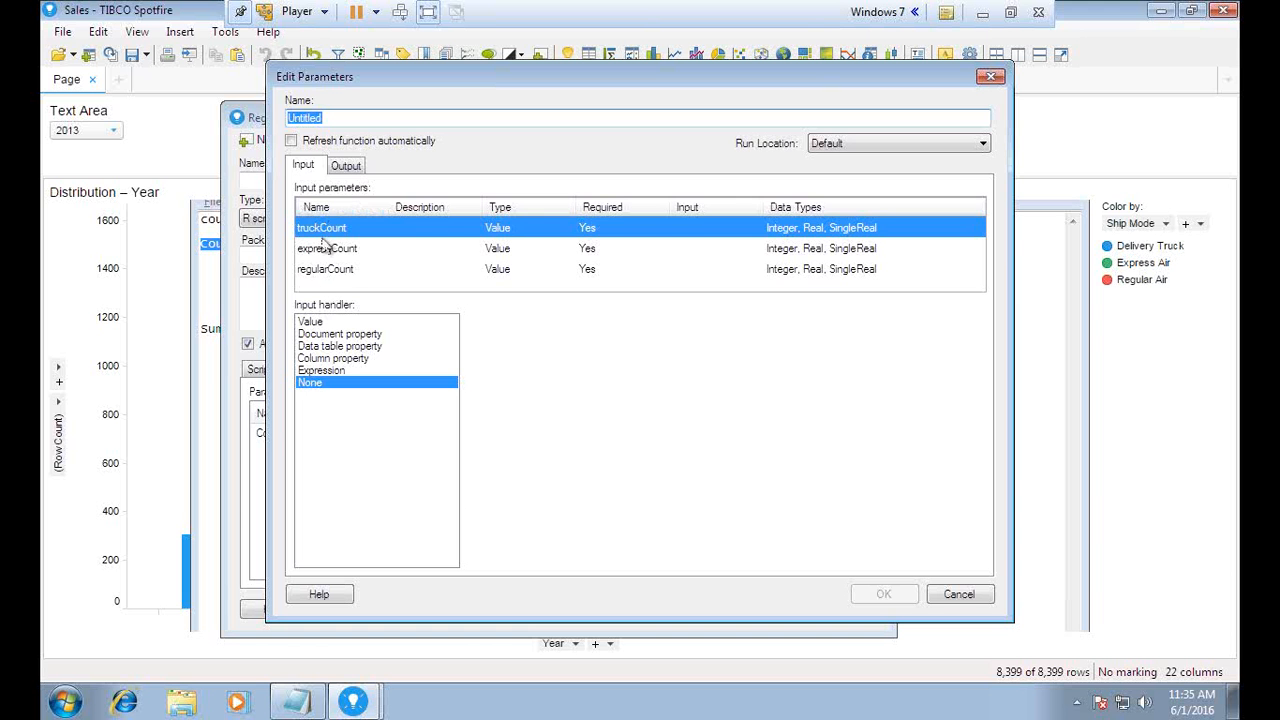
{"action": "left_click", "coordinate": [345, 166]}
{"action": "left_click", "coordinate": [306, 166]}
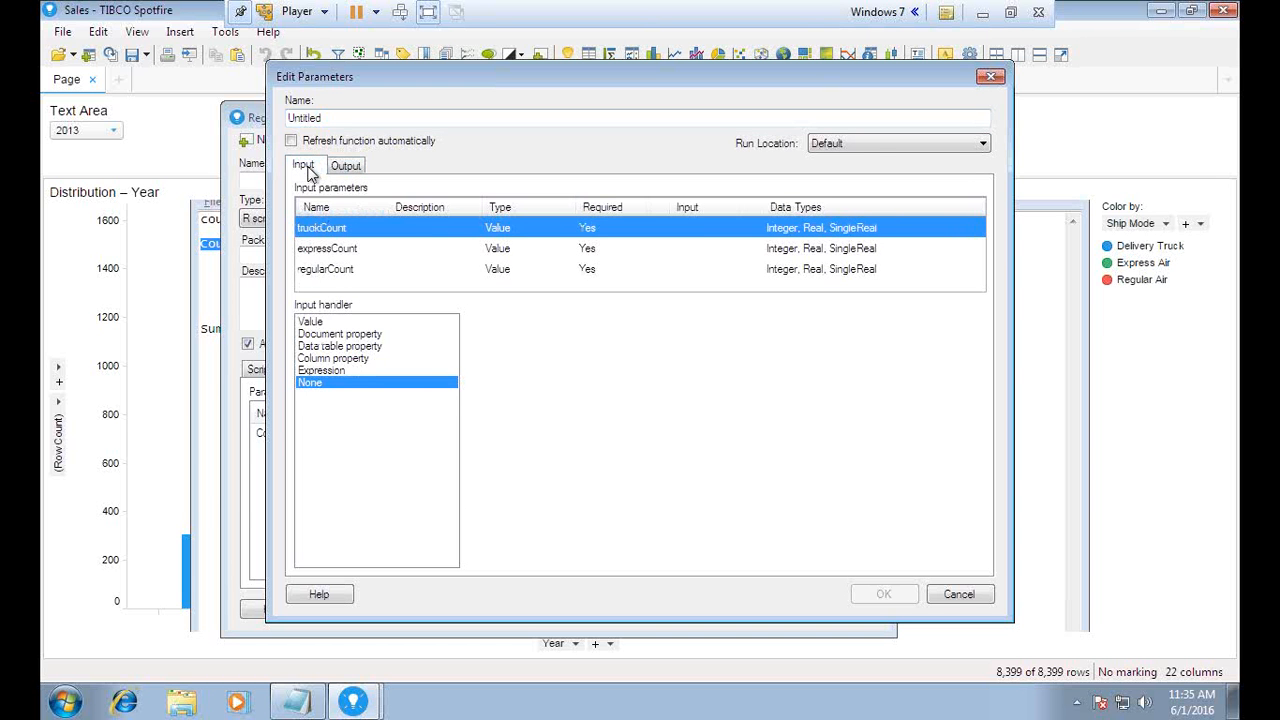
Name the function BispCalculateMean and enable automatic refreshing.
{"action": "double_click", "coordinate": [336, 122]}
{"action": "type", "text": "BispCal"}
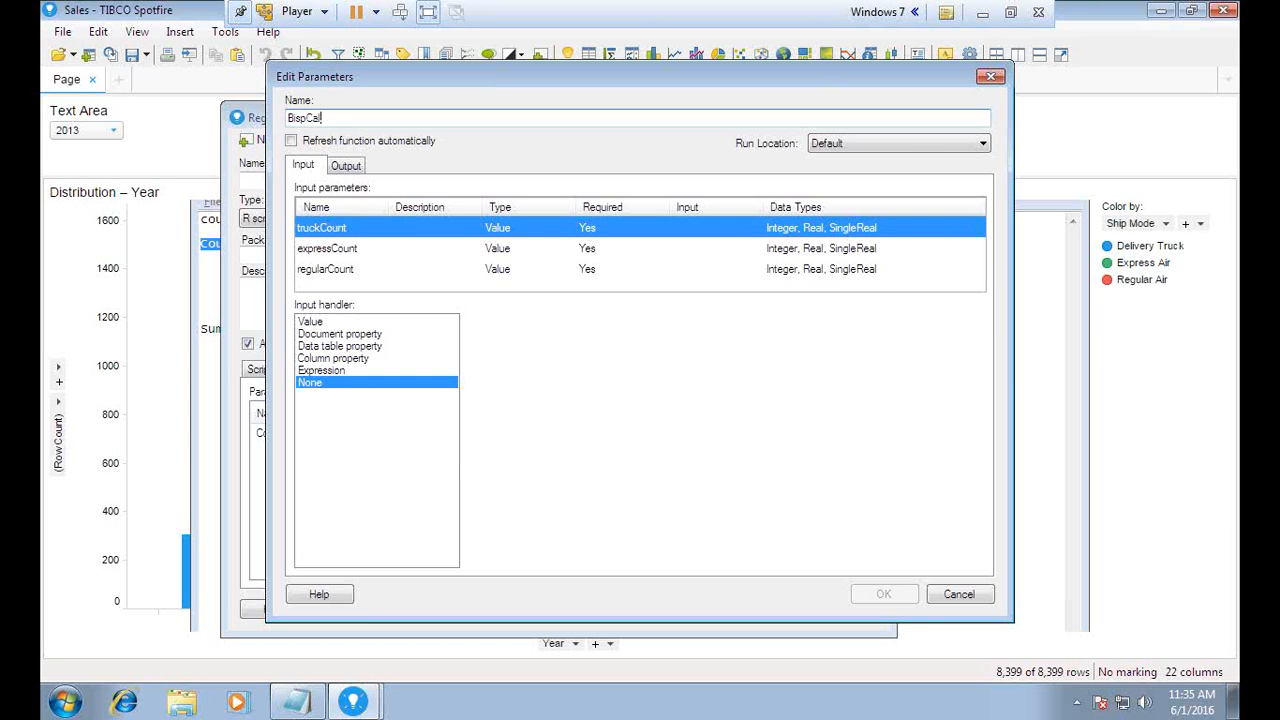
{"action": "type", "text": "culateAverage"}
{"action": "type", "text": "Me"}
{"action": "type", "text": "an"}
{"action": "left_click", "coordinate": [291, 141]}
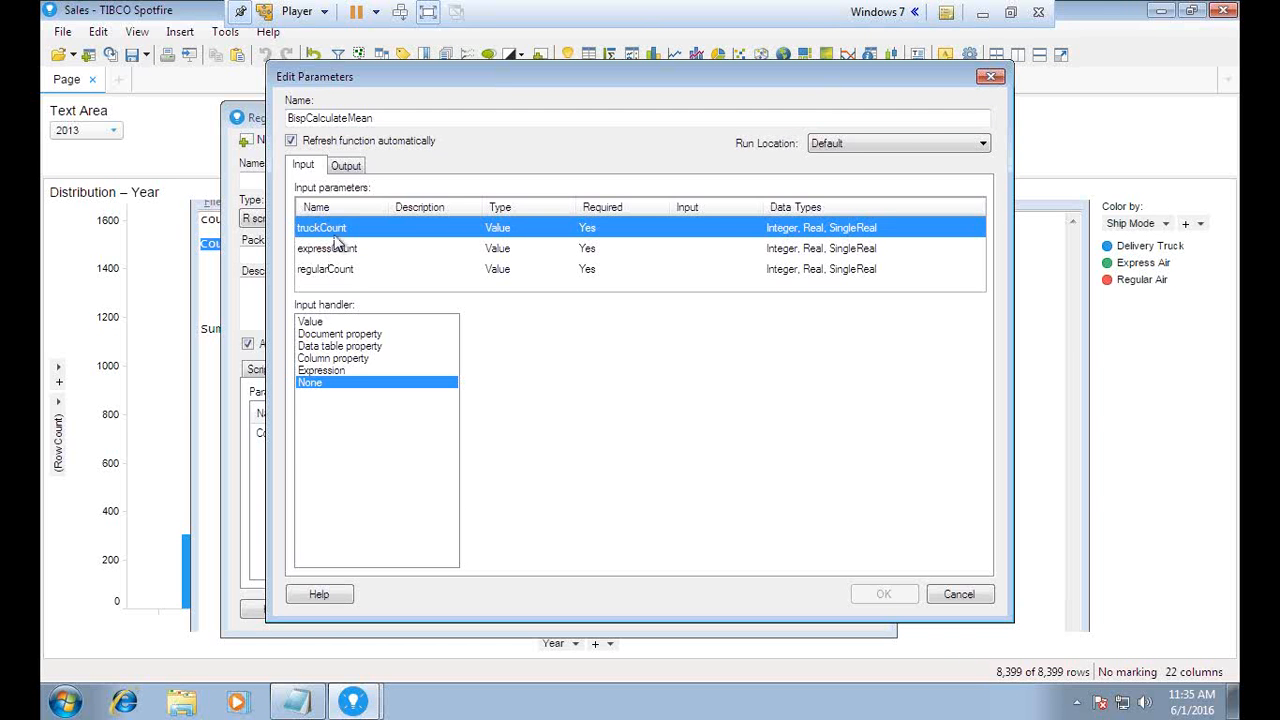
Set the truckCount input handler to Expression on the Sales data table and open its expression for editing.
{"action": "left_click", "coordinate": [341, 372]}
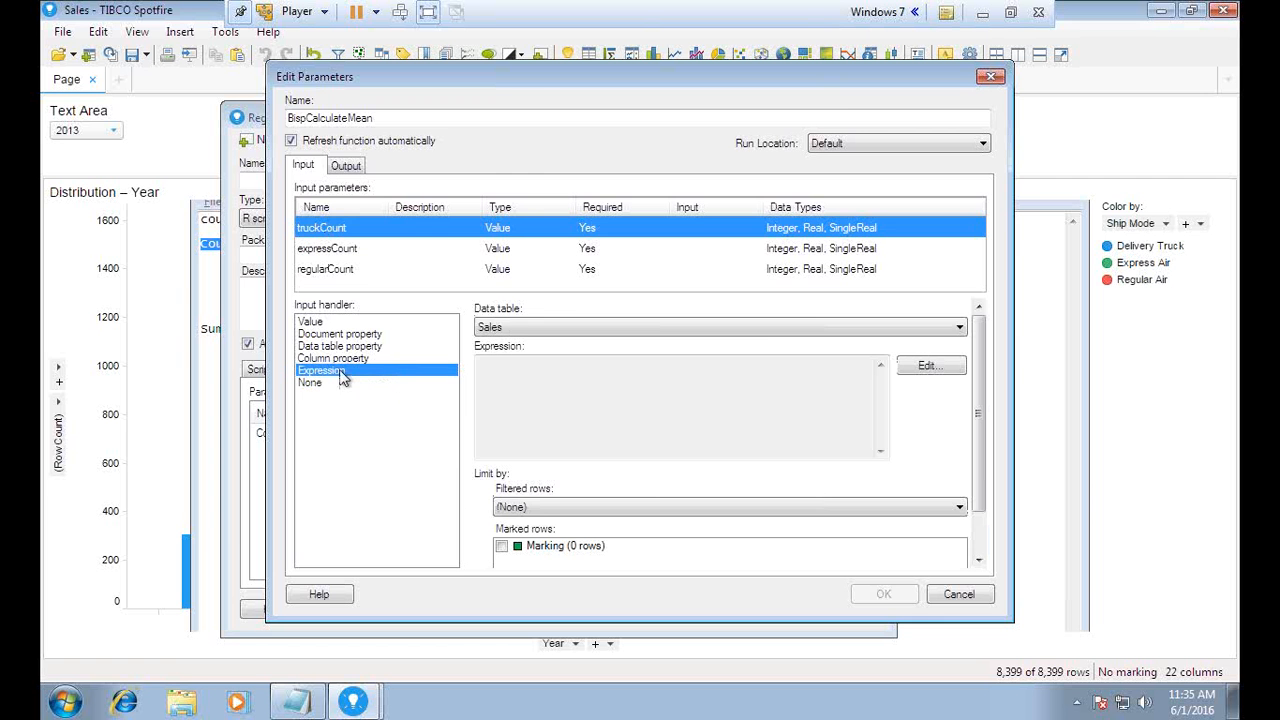
{"action": "left_click", "coordinate": [930, 366]}
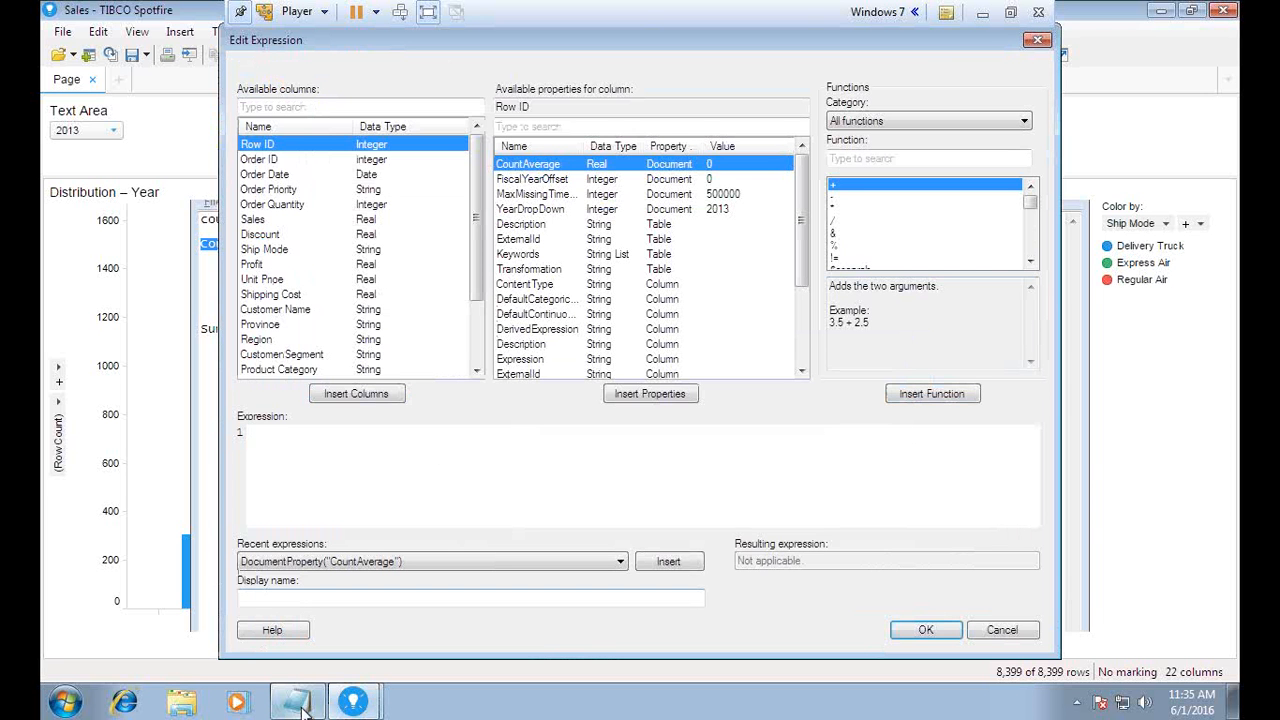
{"action": "left_click", "coordinate": [296, 702]}
{"action": "left_click_drag", "start_coordinate": [1012, 330], "coordinate": [180, 357]}
{"action": "key", "text": "ctrl+c"}
{"action": "left_click", "coordinate": [1003, 181]}
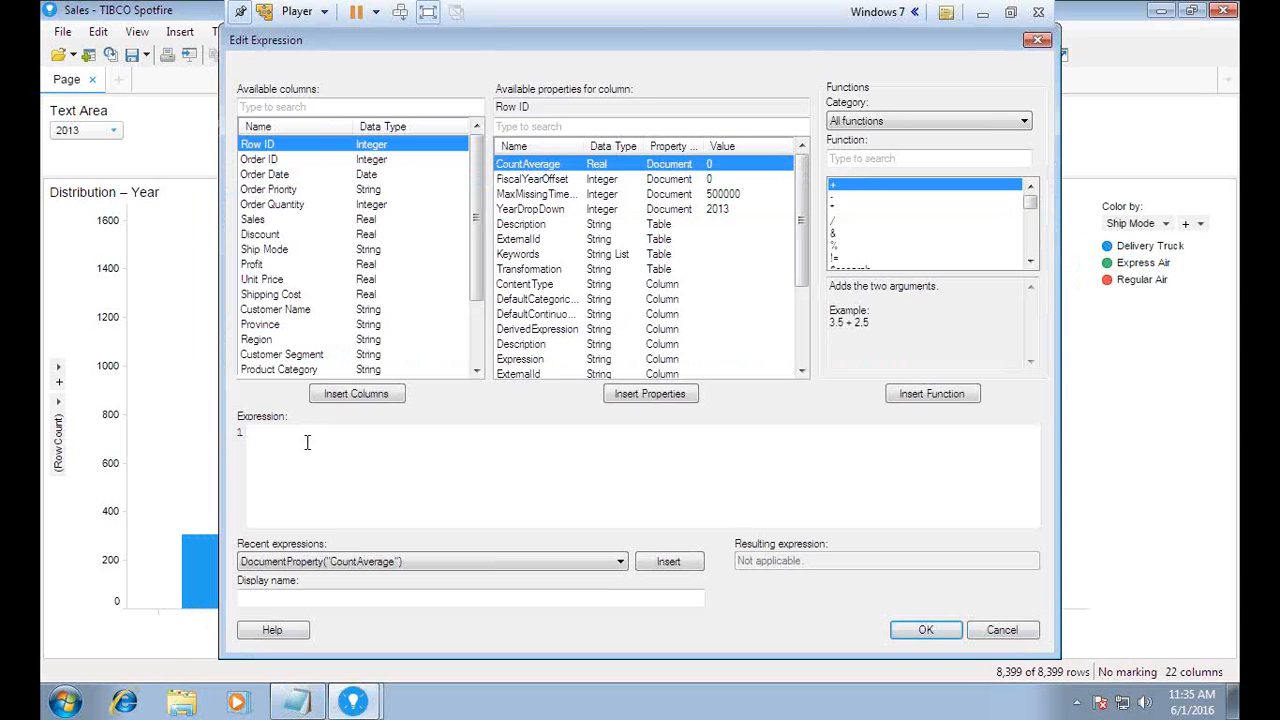
{"action": "key", "text": "ctrl+v"}
{"action": "key", "text": "ctrl+a"}
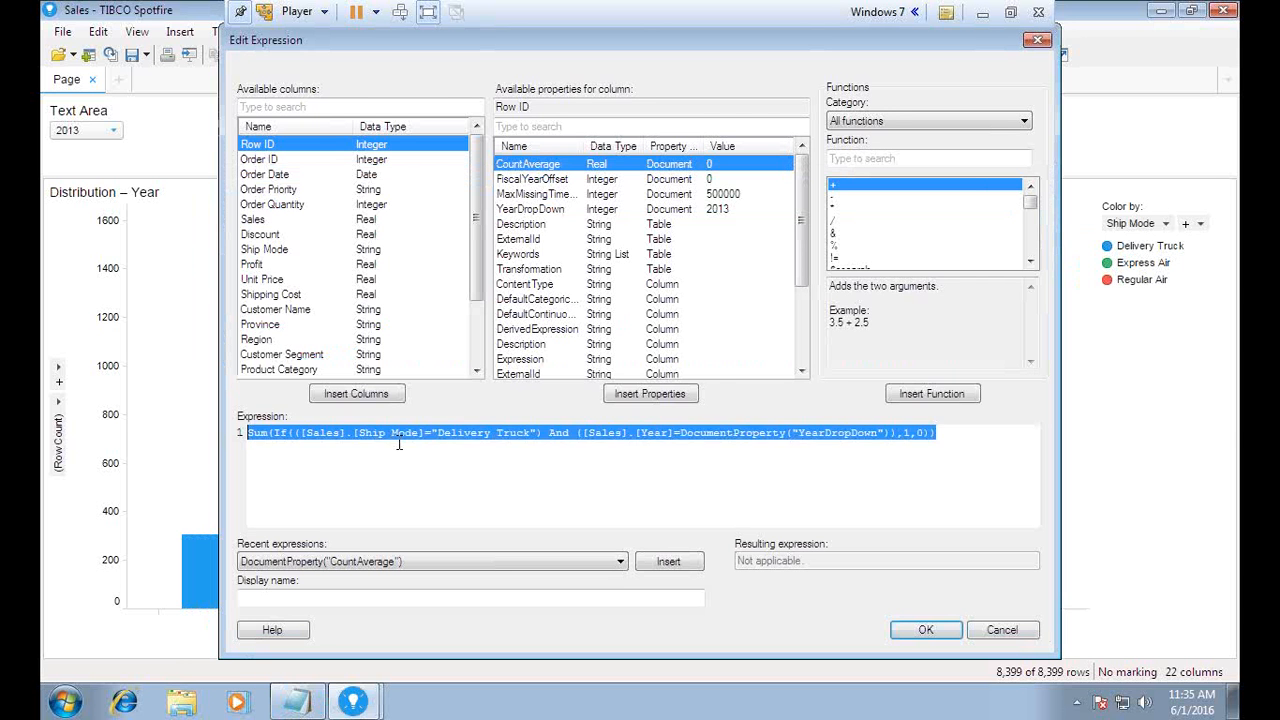
{"action": "key", "text": "Delete"}
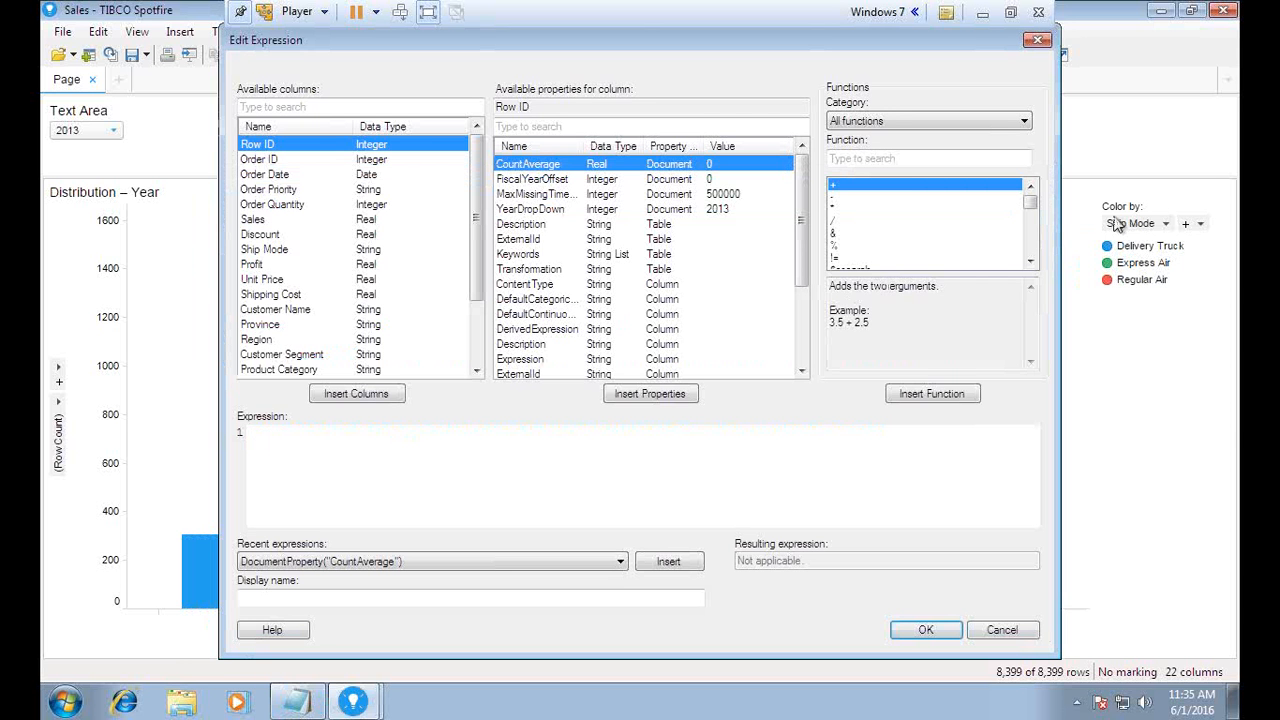
Begin the truckCount expression with an If function nested inside Sum.
{"action": "type", "text": "Sum"}
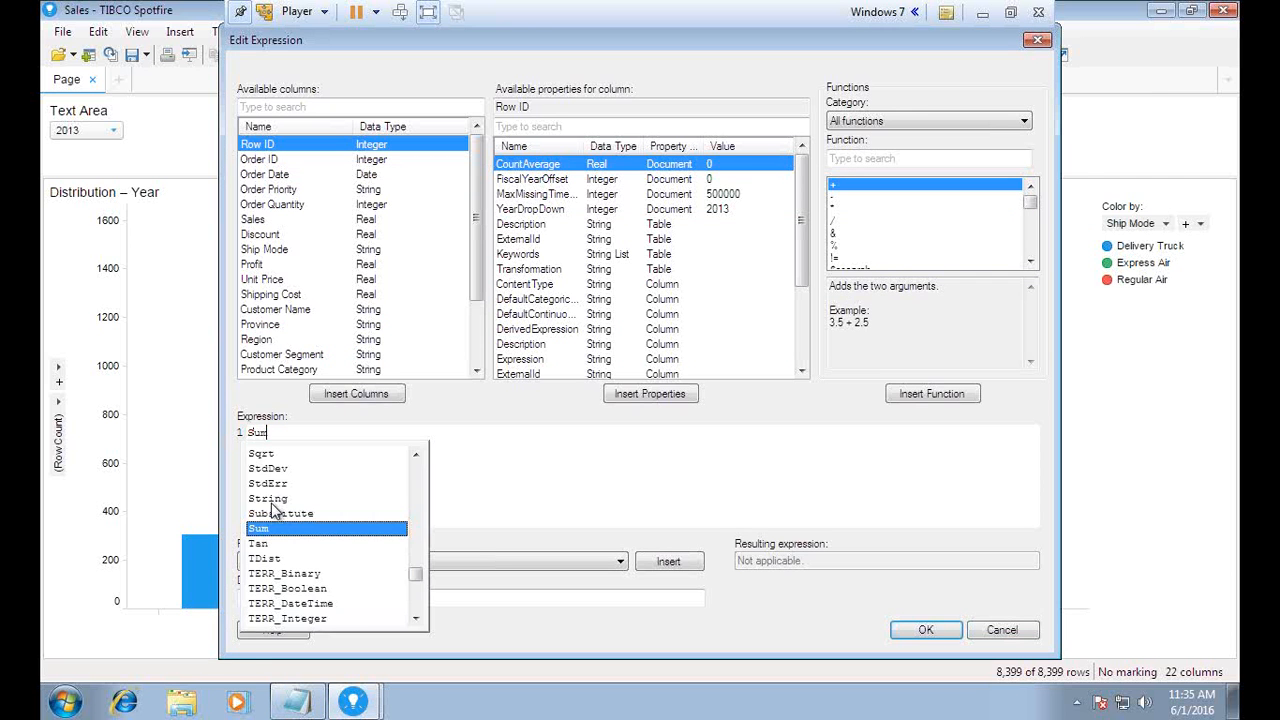
{"action": "double_click", "coordinate": [277, 529]}
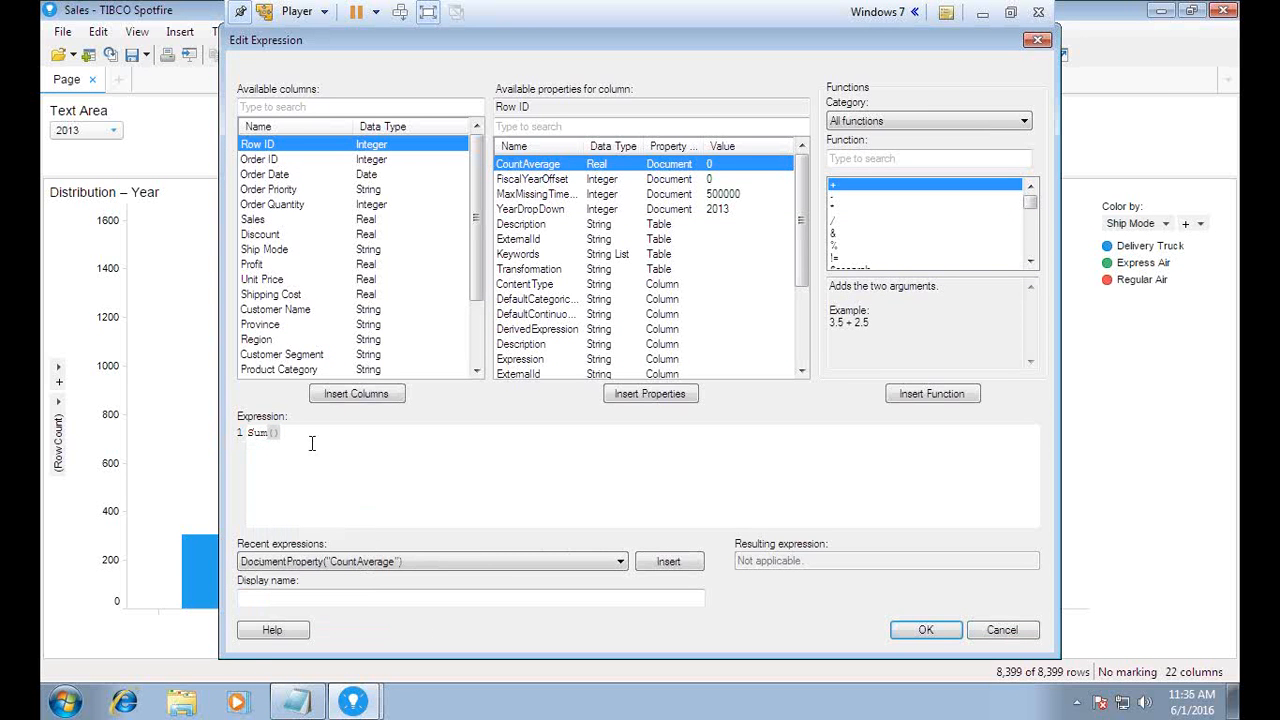
{"action": "type", "text": "If"}
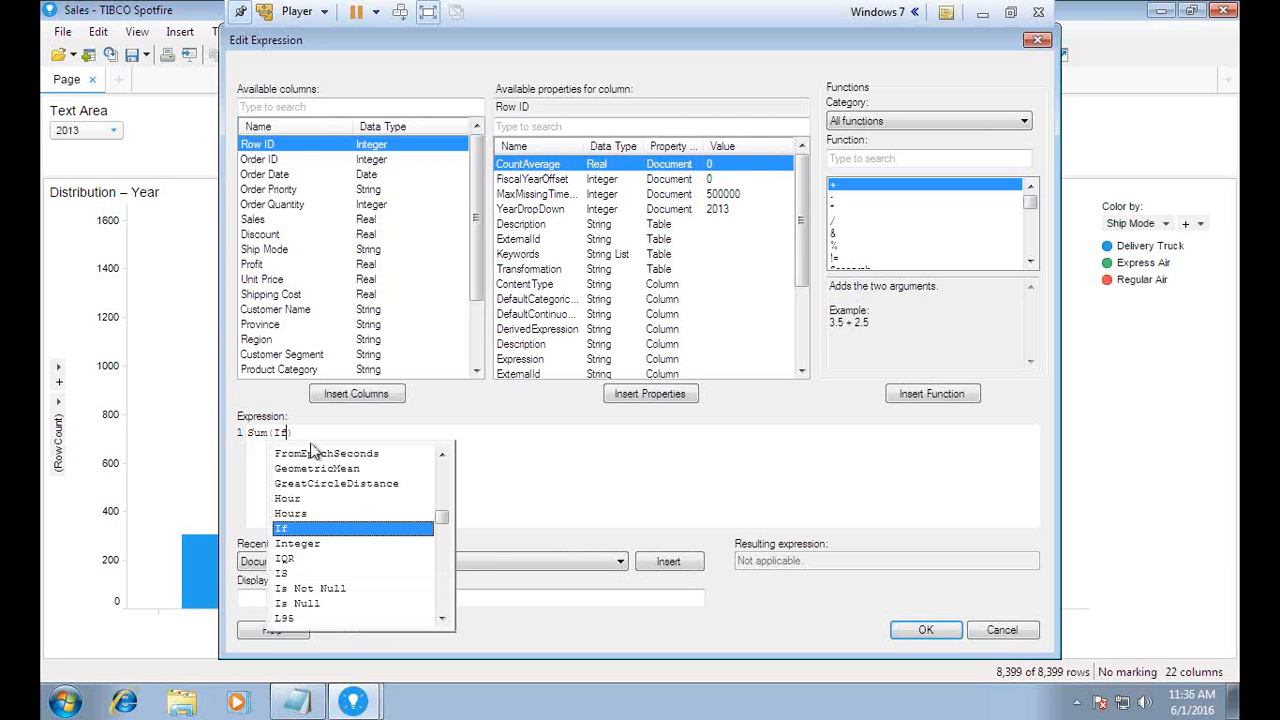
{"action": "double_click", "coordinate": [283, 527]}
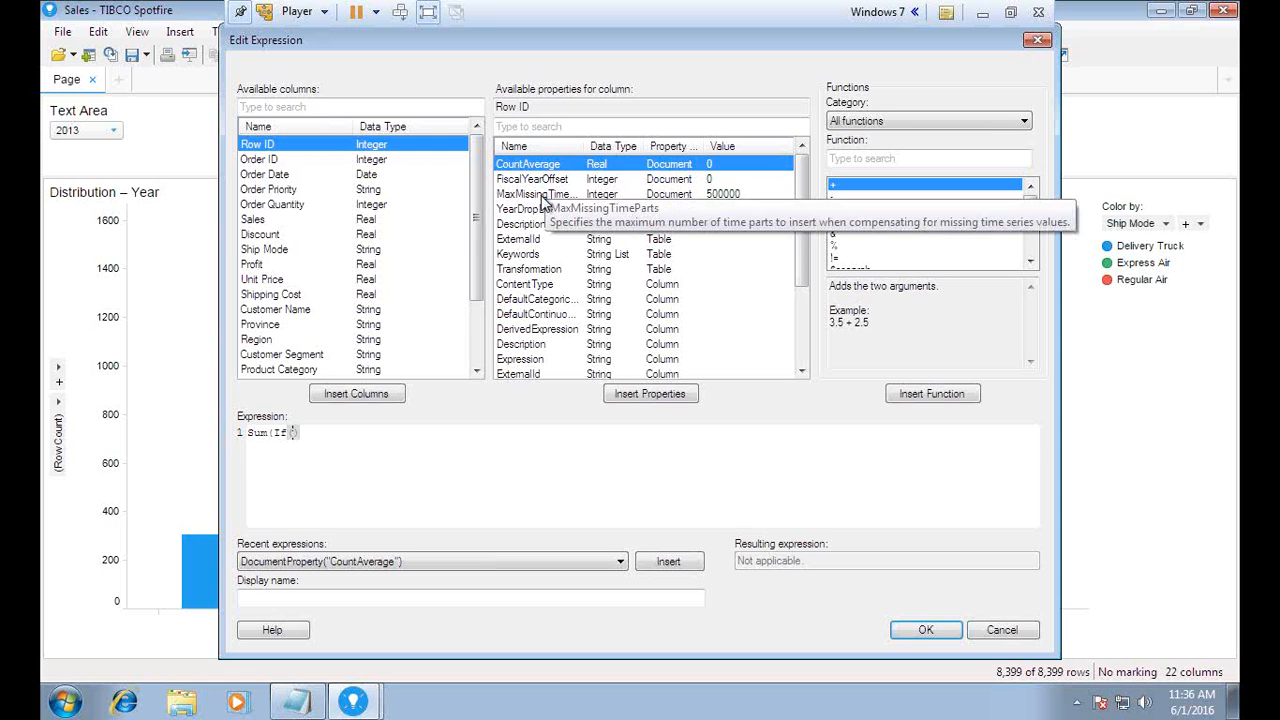
Enter the condition [Ship Mode]='Delivery Truck' inside the If function, followed by the And operator.
{"action": "left_click", "coordinate": [272, 250]}
{"action": "double_click", "coordinate": [272, 250]}
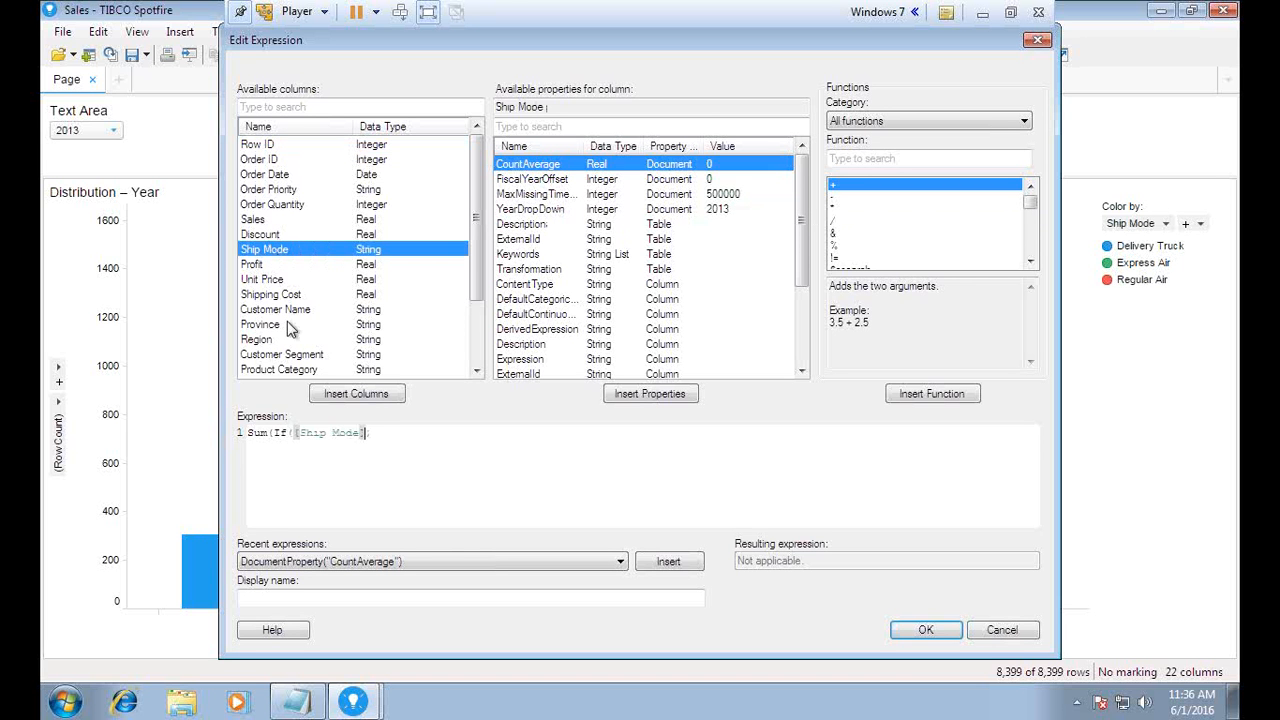
{"action": "type", "text": "='Delive"}
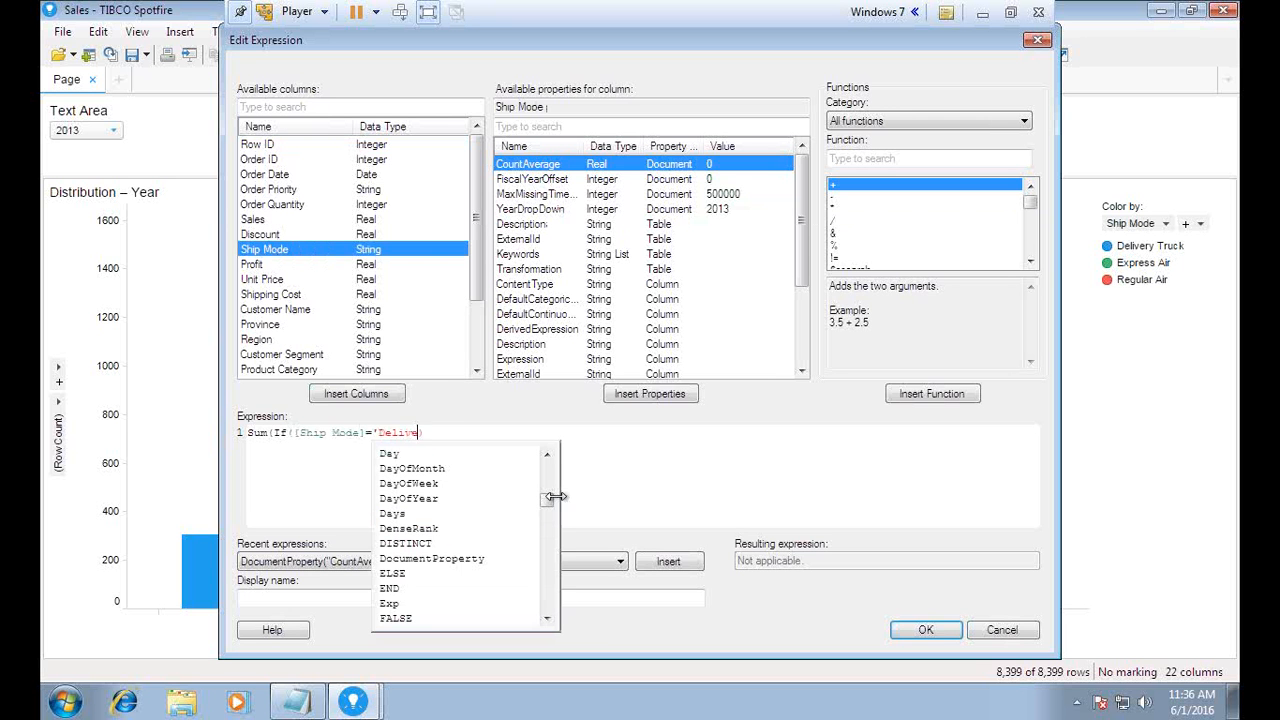
{"action": "type", "text": "ry Truc"}
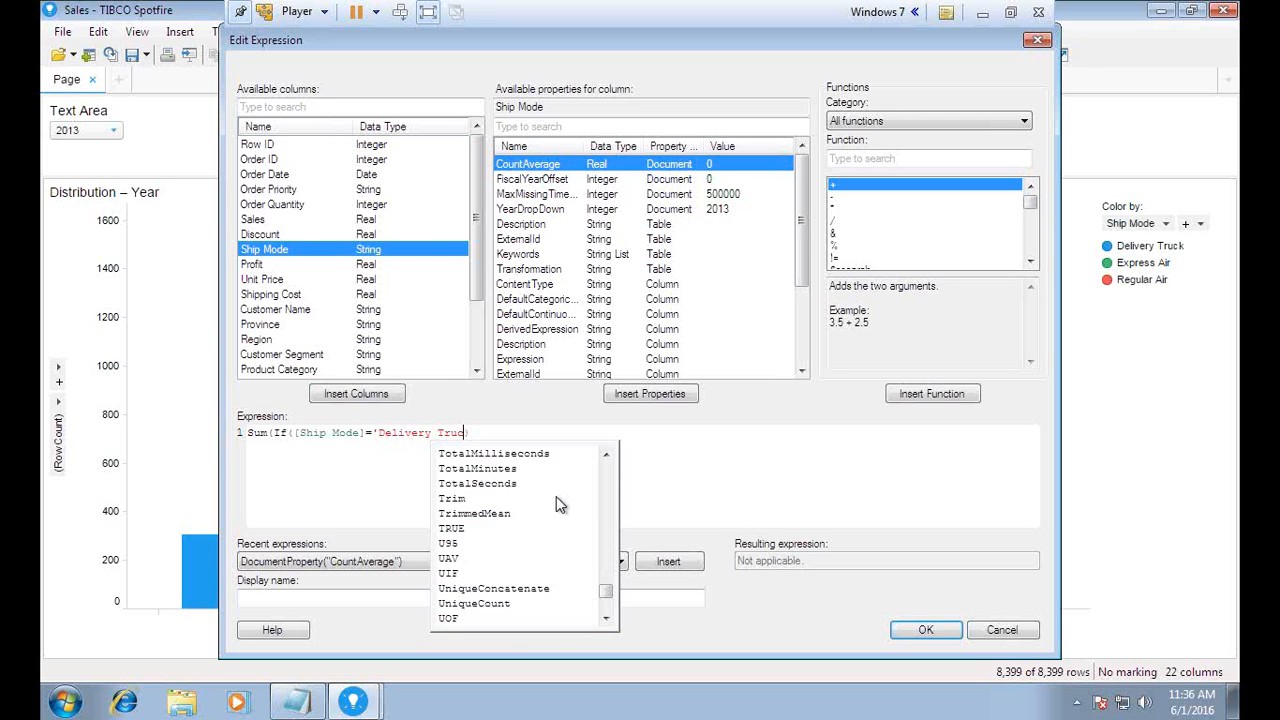
{"action": "type", "text": "k' And"}
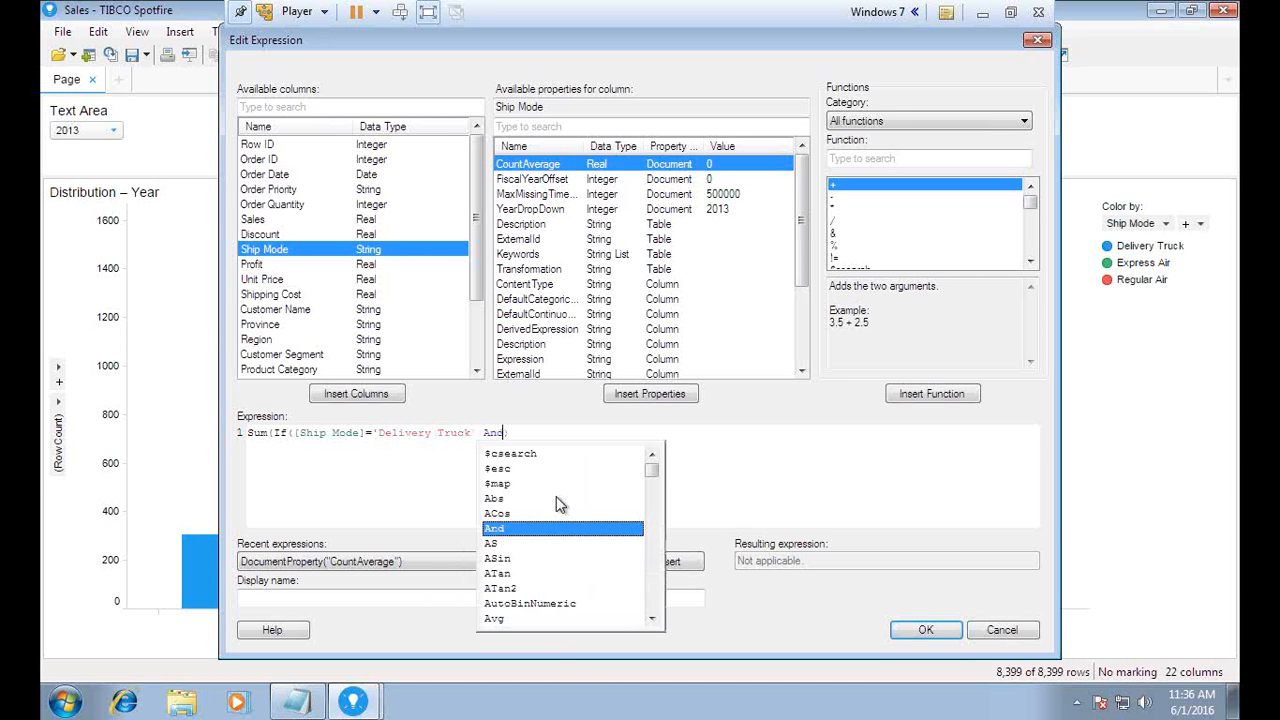
{"action": "double_click", "coordinate": [497, 528]}
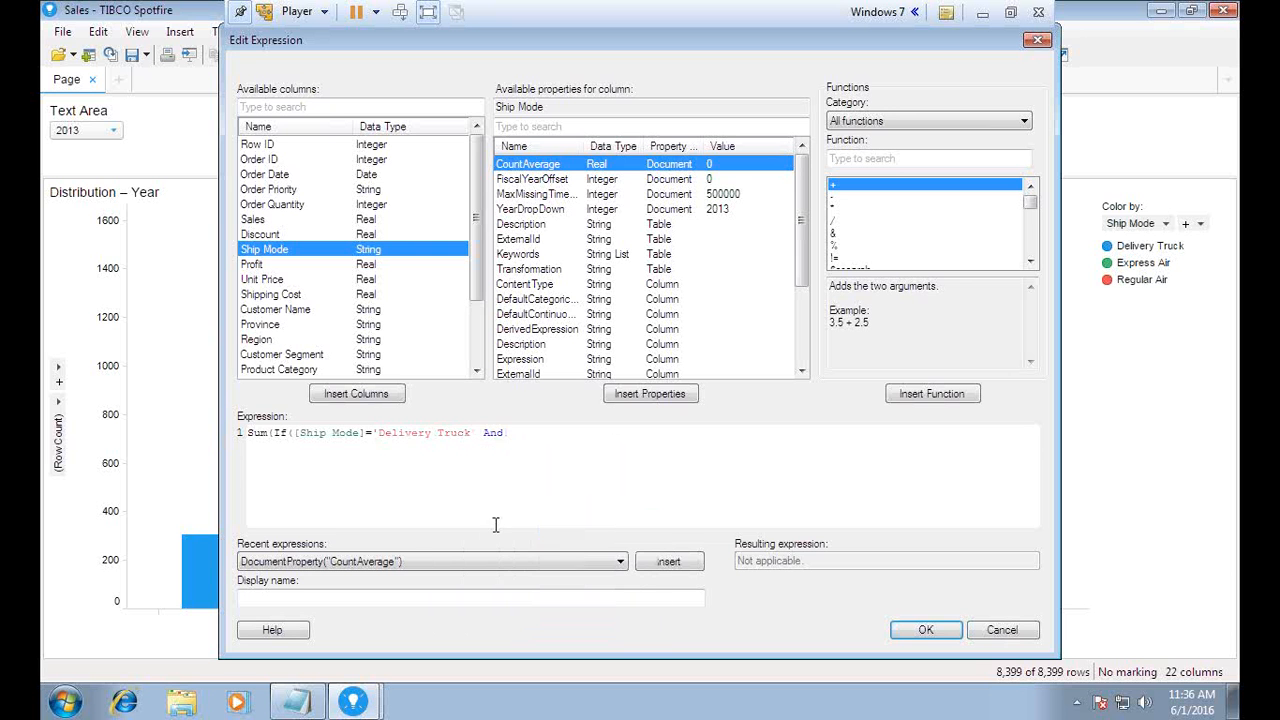
{"action": "right_click", "coordinate": [519, 209]}
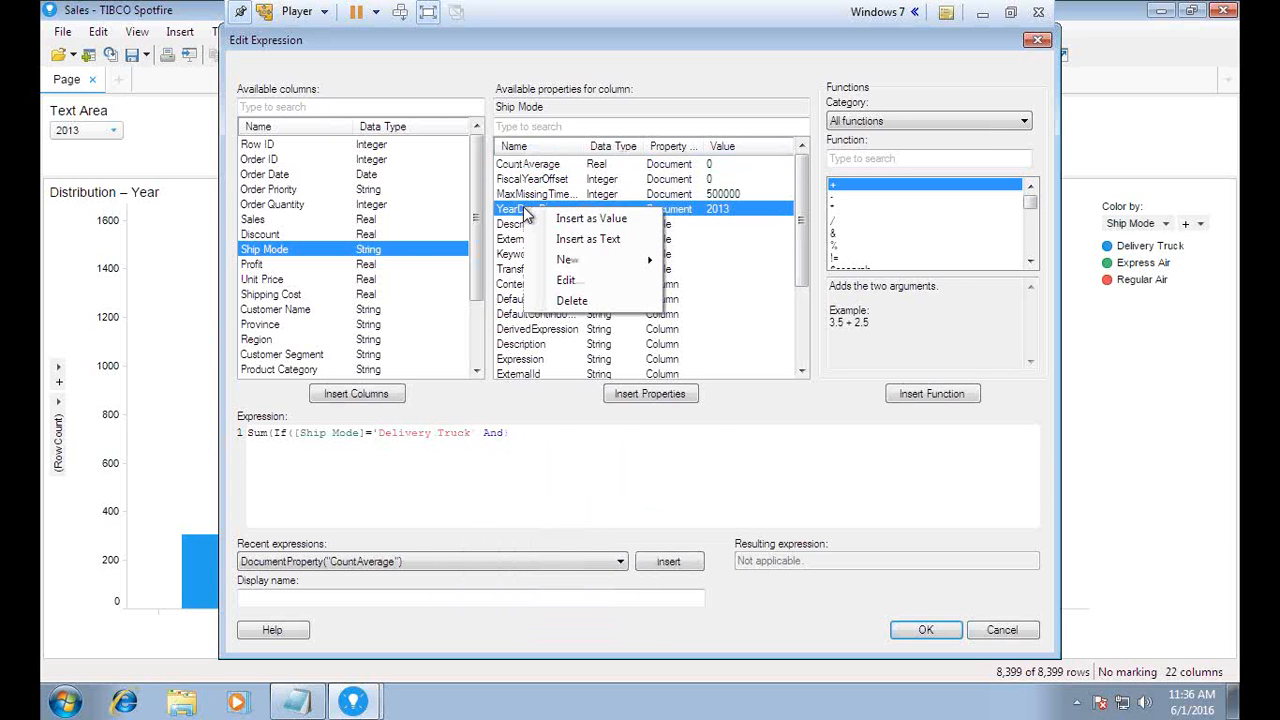
{"action": "left_click", "coordinate": [590, 218]}
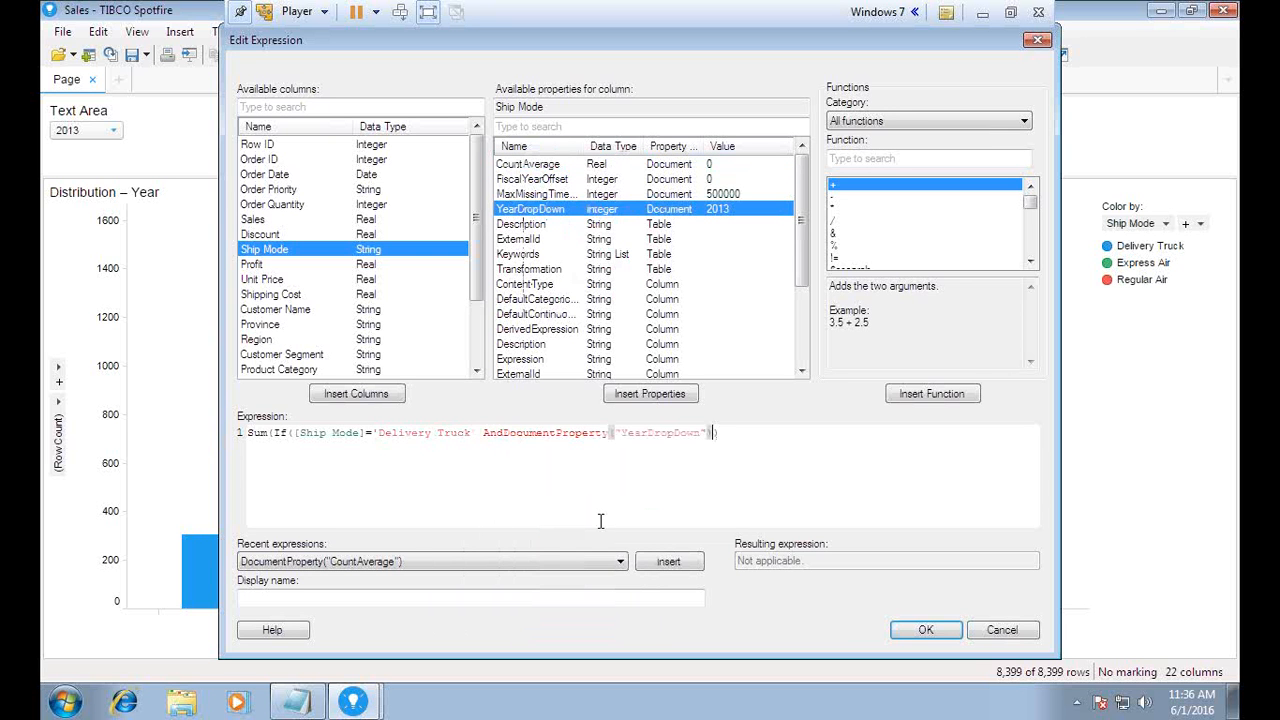
{"action": "left_click", "coordinate": [502, 434]}
{"action": "key", "text": "End"}
{"action": "key", "text": "Left"}
{"action": "key", "text": "BackSpace"}
{"action": "type", "text": "\\"}
{"action": "key", "text": "BackSpace"}
{"action": "key", "text": "BackSpace"}
{"action": "key", "text": "BackSpace"}
{"action": "key", "text": "BackSpace"}
{"action": "key", "text": "BackSpace"}
{"action": "key", "text": "BackSpace"}
{"action": "key", "text": "BackSpace"}
{"action": "key", "text": "BackSpace"}
{"action": "key", "text": "BackSpace"}
{"action": "key", "text": "BackSpace"}
{"action": "key", "text": "BackSpace"}
{"action": "key", "text": "BackSpace"}
{"action": "key", "text": "BackSpace"}
{"action": "key", "text": "BackSpace"}
{"action": "key", "text": "BackSpace"}
{"action": "key", "text": "BackSpace"}
{"action": "key", "text": "BackSpace"}
{"action": "key", "text": "BackSpace"}
{"action": "key", "text": "BackSpace"}
{"action": "key", "text": "BackSpace"}
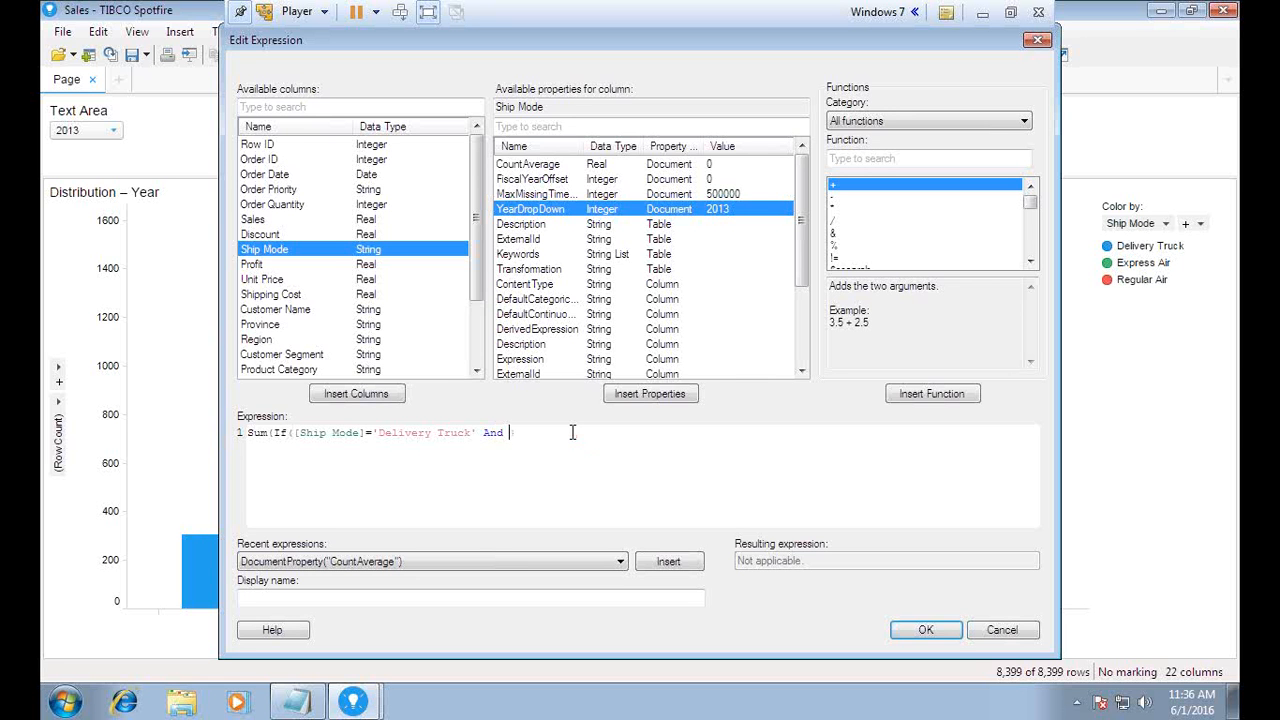
Add the second condition [Year]=DocumentProperty("YearDropDown") after And, inserting the property as a value.
{"action": "scroll", "coordinate": [475, 258], "scroll_direction": "down", "scroll_amount": 3}
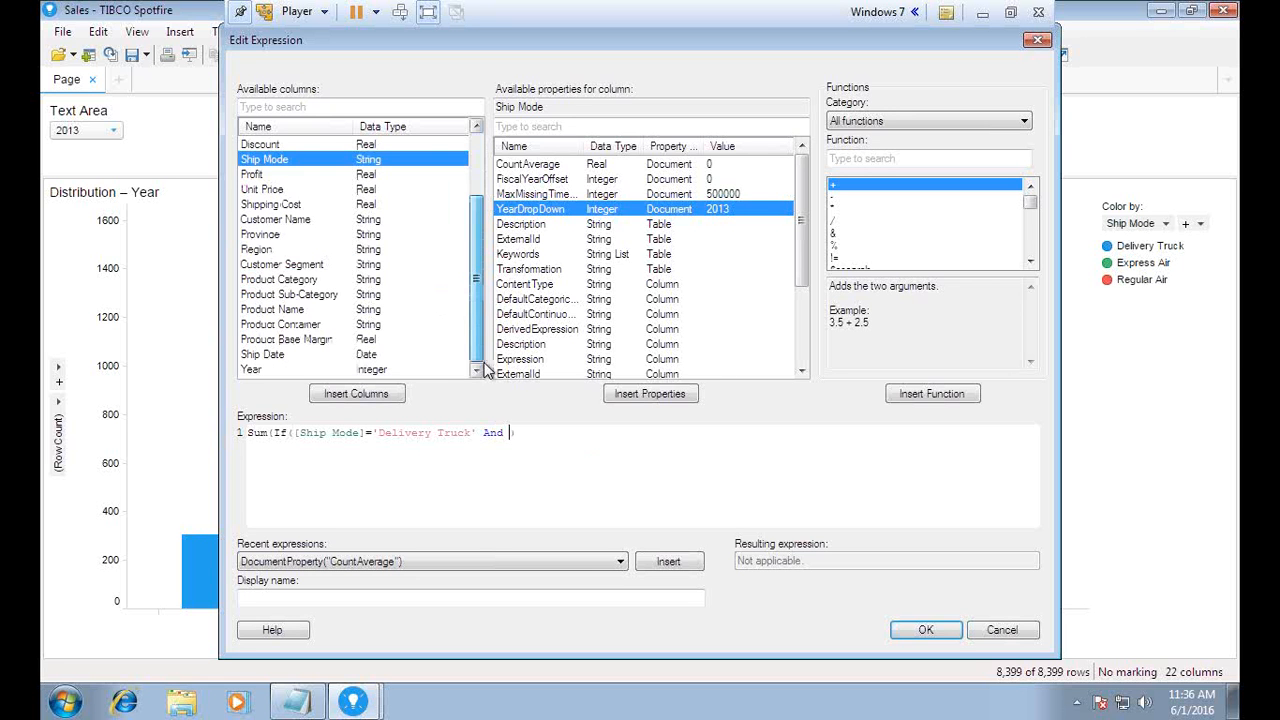
{"action": "double_click", "coordinate": [275, 374]}
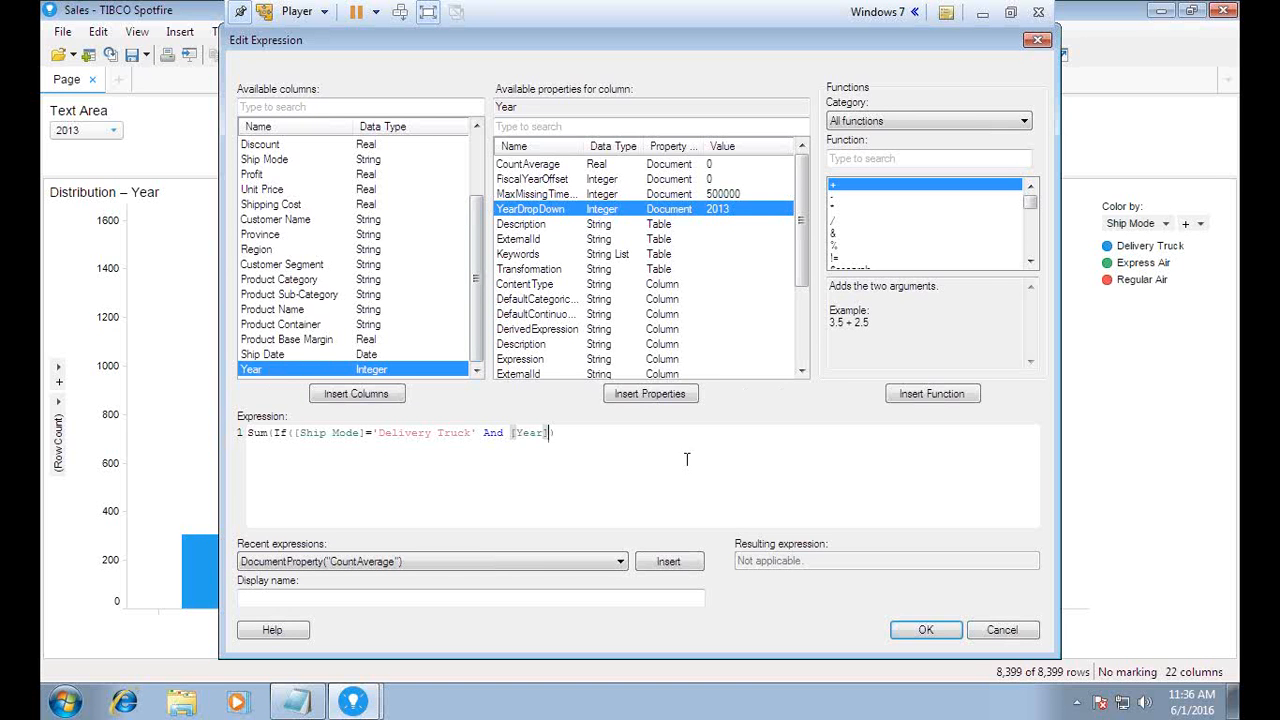
{"action": "type", "text": "="}
{"action": "right_click", "coordinate": [537, 208]}
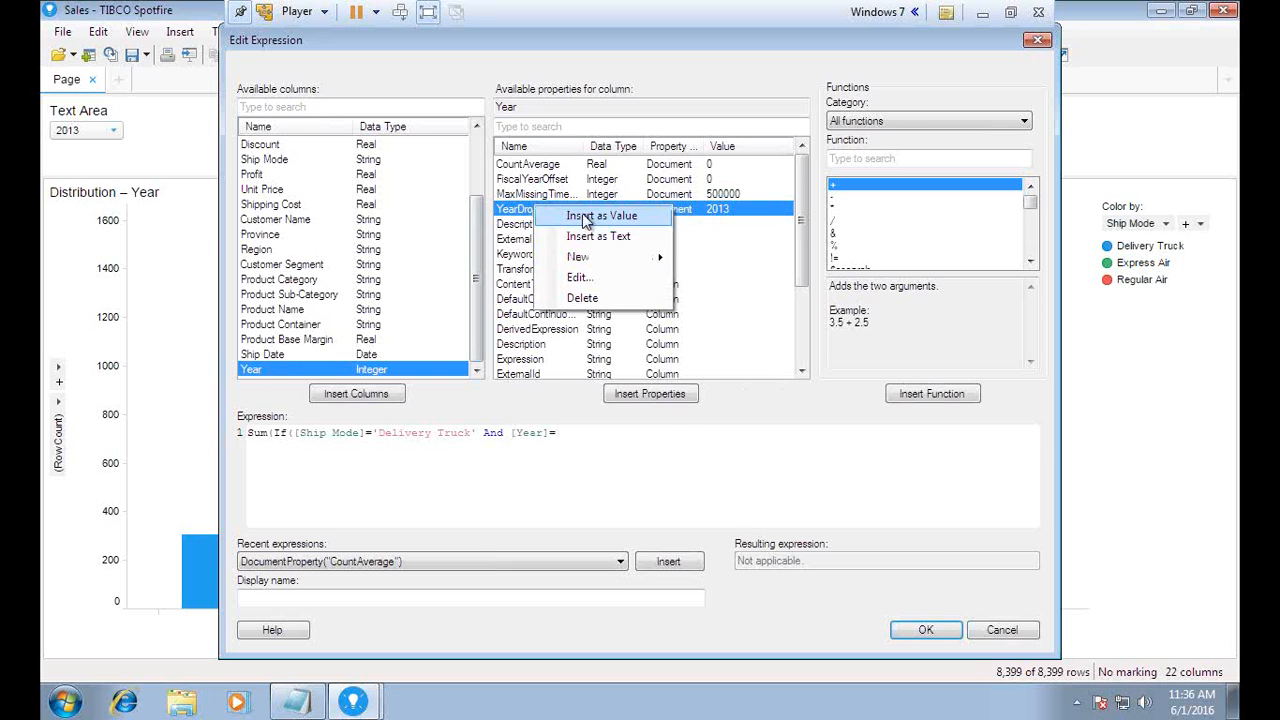
{"action": "left_click", "coordinate": [585, 220]}
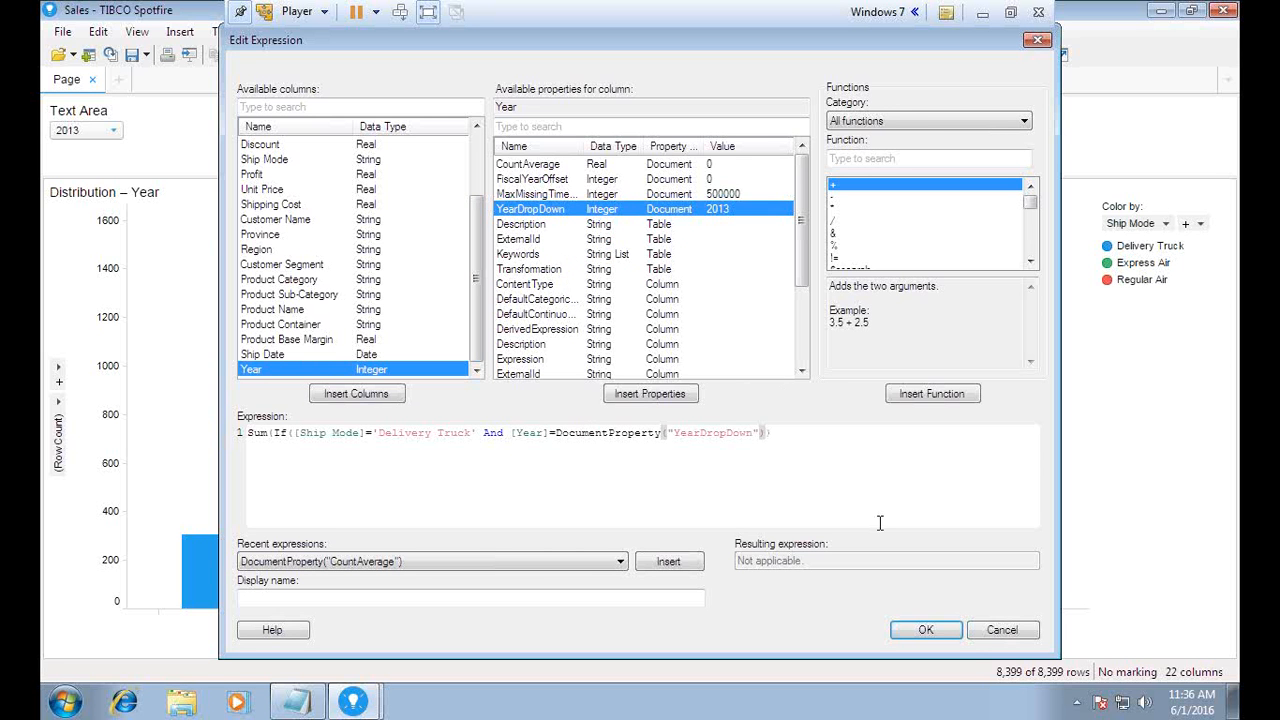
Complete the truckCount expression with the If results 1 and 0, accept it, and copy the resulting full expression.
{"action": "type", "text": ",1,0))"}
{"action": "left_click", "coordinate": [922, 630]}
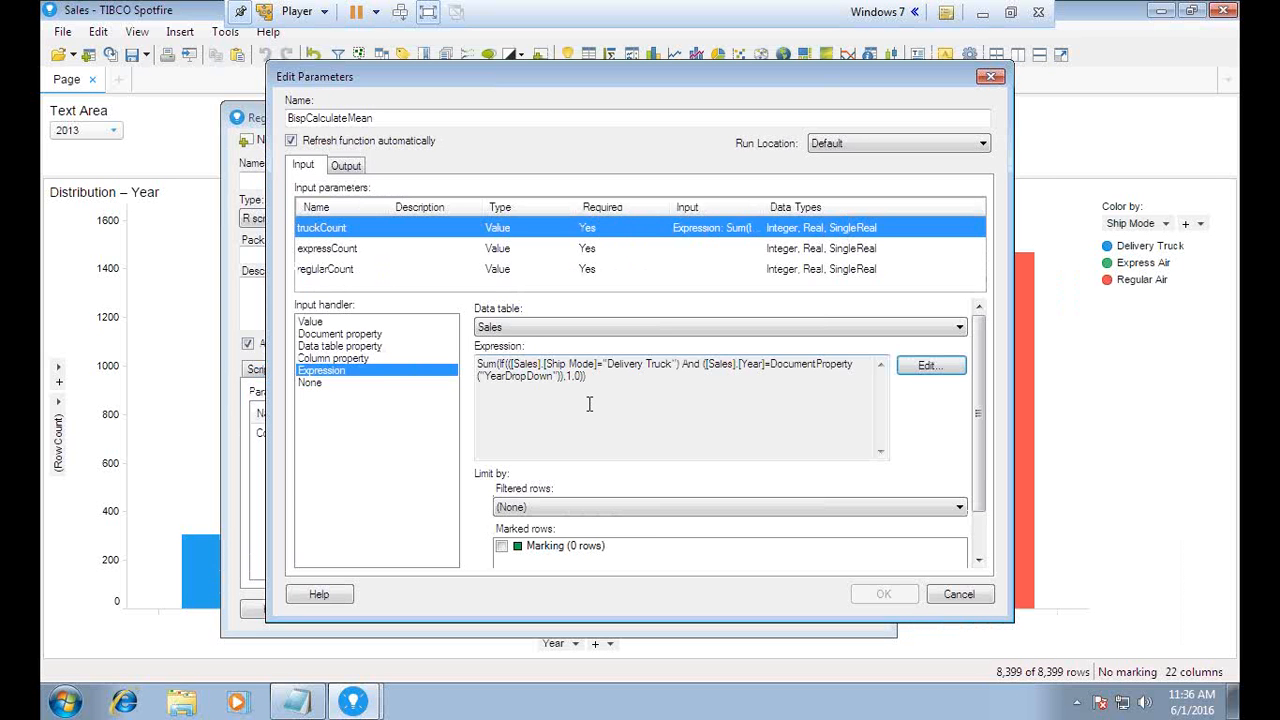
{"action": "left_click_drag", "start_coordinate": [593, 380], "coordinate": [468, 363]}
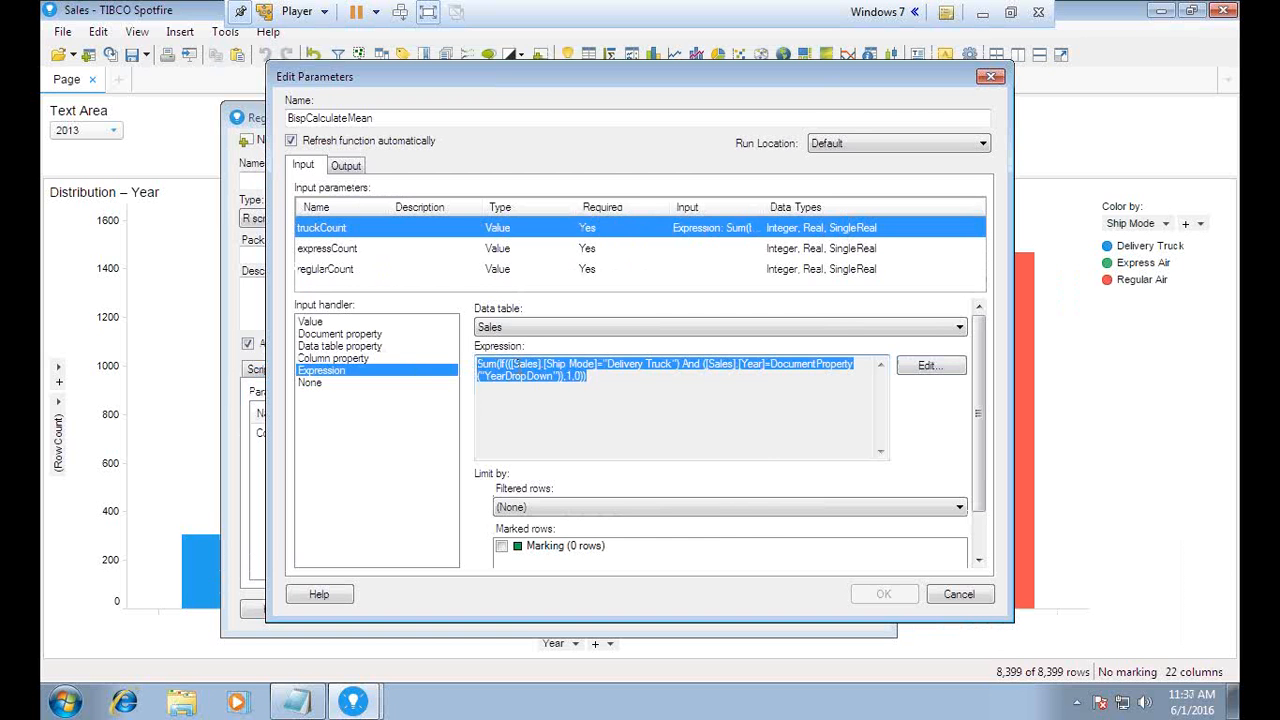
{"action": "right_click", "coordinate": [518, 364]}
{"action": "left_click", "coordinate": [565, 427]}
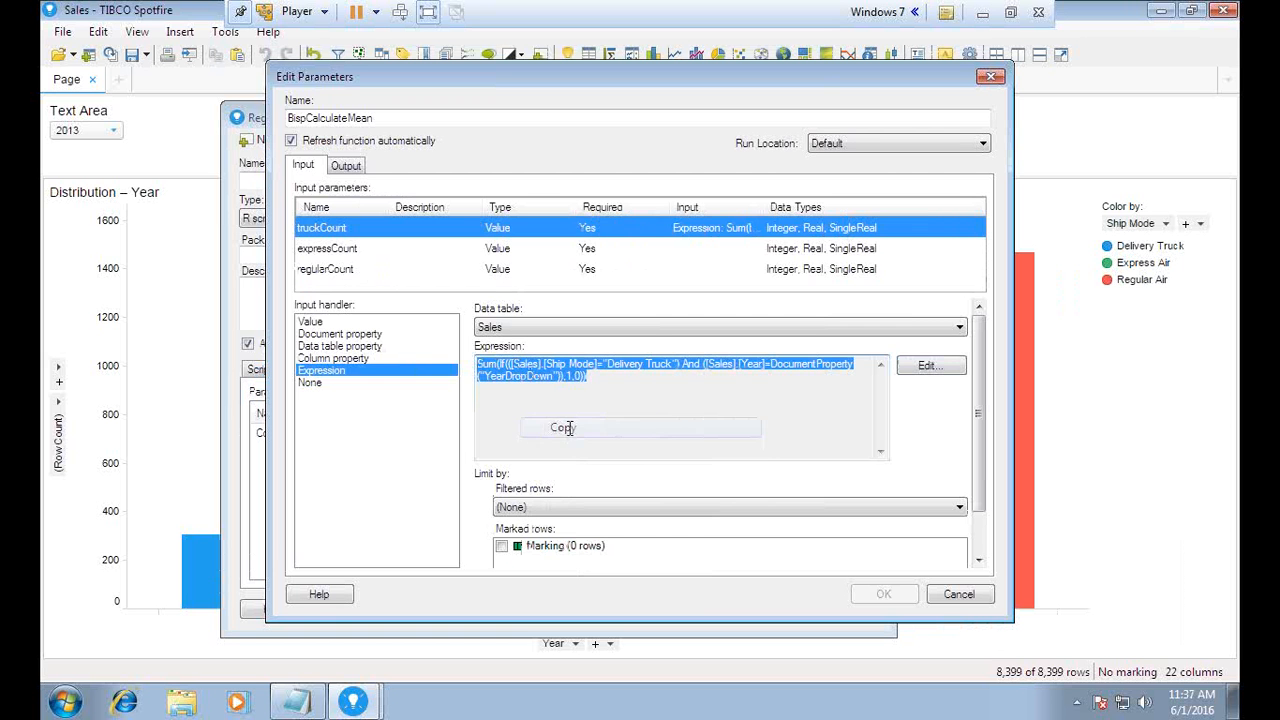
Set the expressCount input handler to Expression and paste the copied Delivery Truck expression into its expression editor.
{"action": "left_click", "coordinate": [333, 250]}
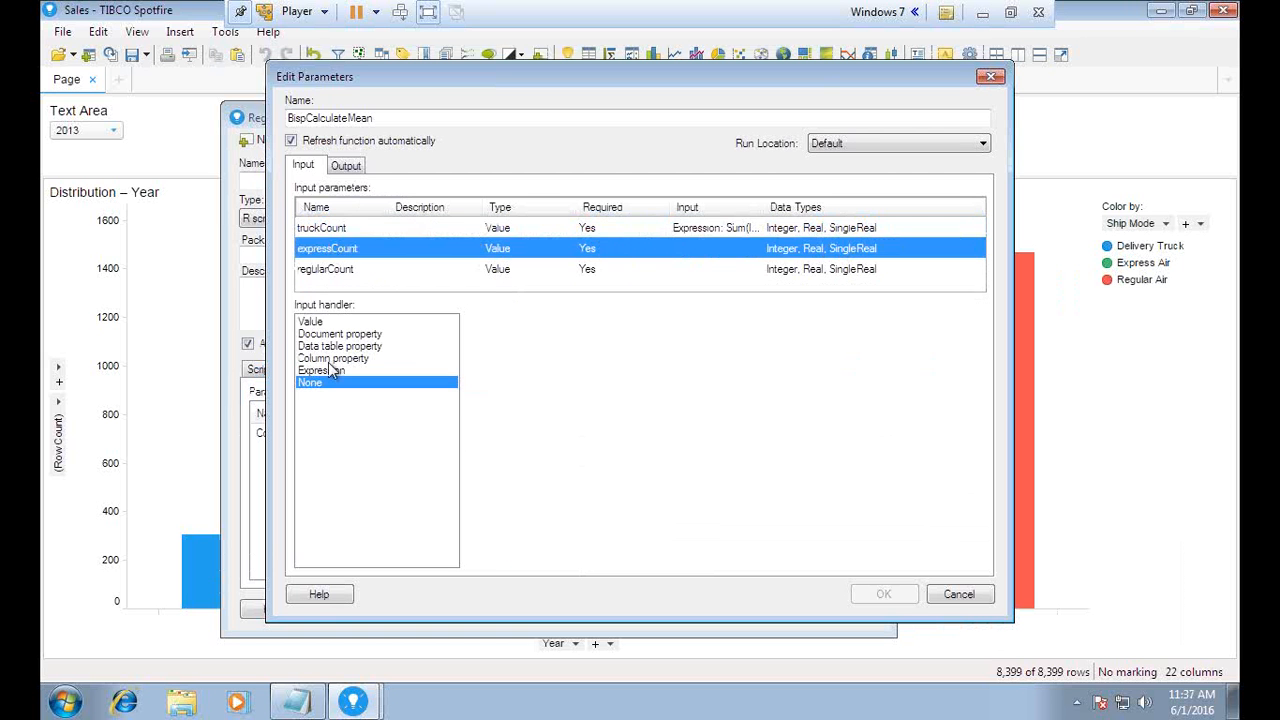
{"action": "left_click", "coordinate": [334, 371]}
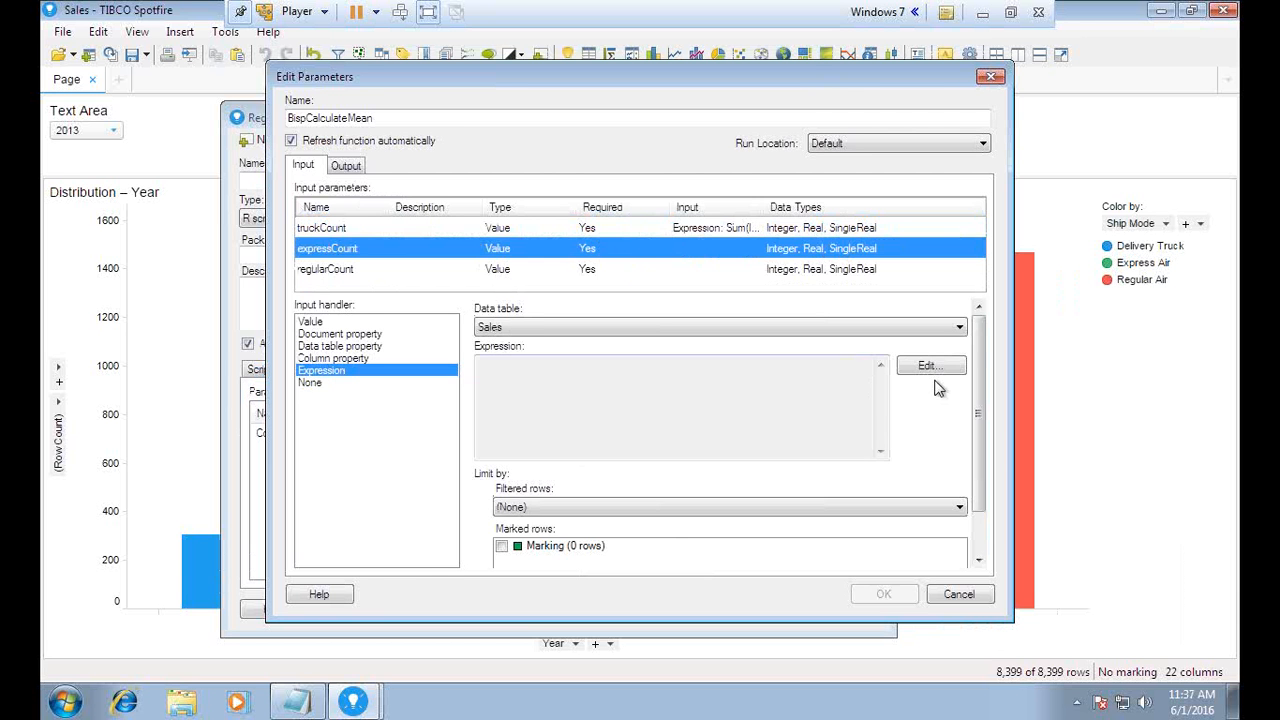
{"action": "left_click", "coordinate": [926, 367]}
{"action": "key", "text": "ctrl+v"}
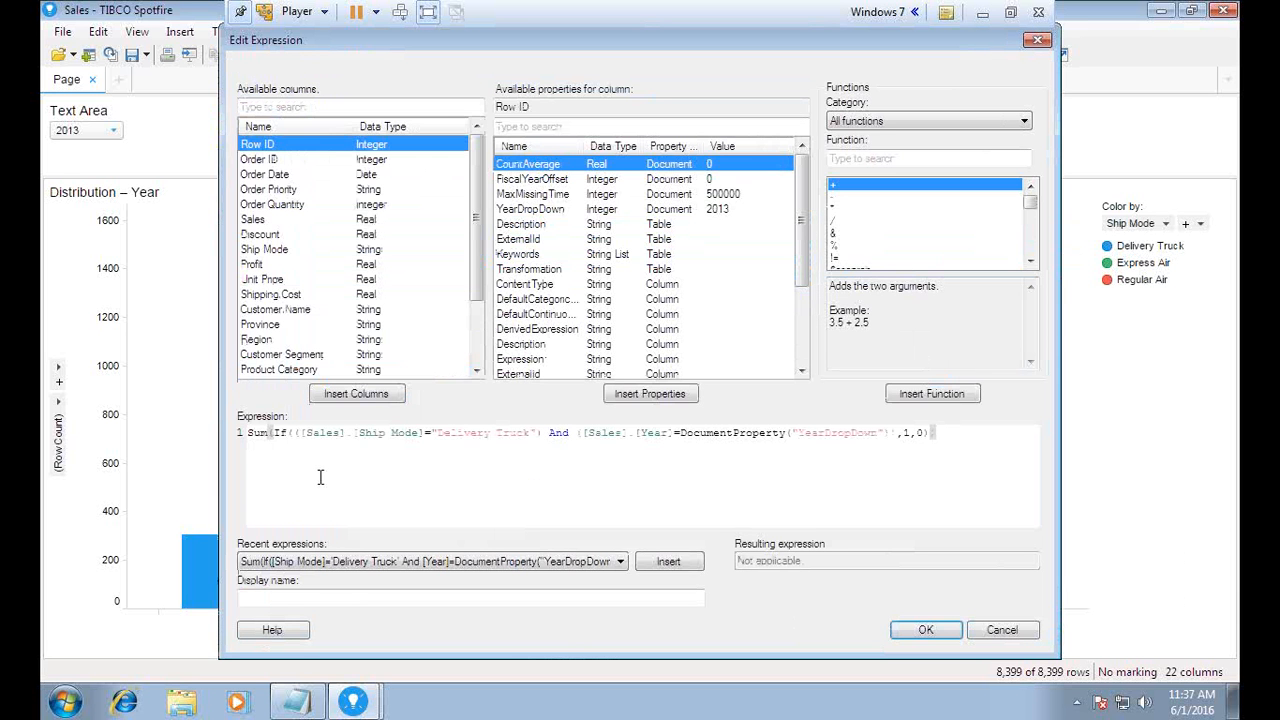
{"action": "left_click_drag", "start_coordinate": [367, 39], "coordinate": [318, 50]}
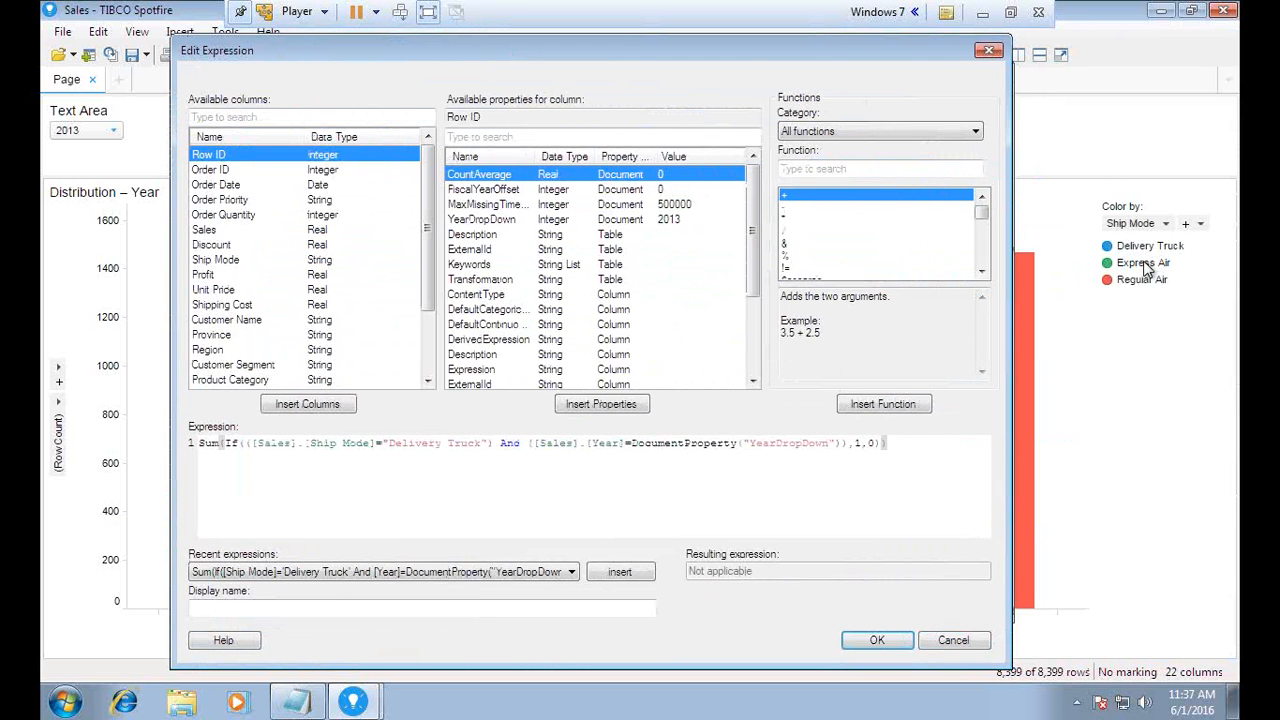
Replace Delivery Truck with Express Air in the expressCount expression and accept it.
{"action": "left_click_drag", "start_coordinate": [389, 443], "coordinate": [472, 446]}
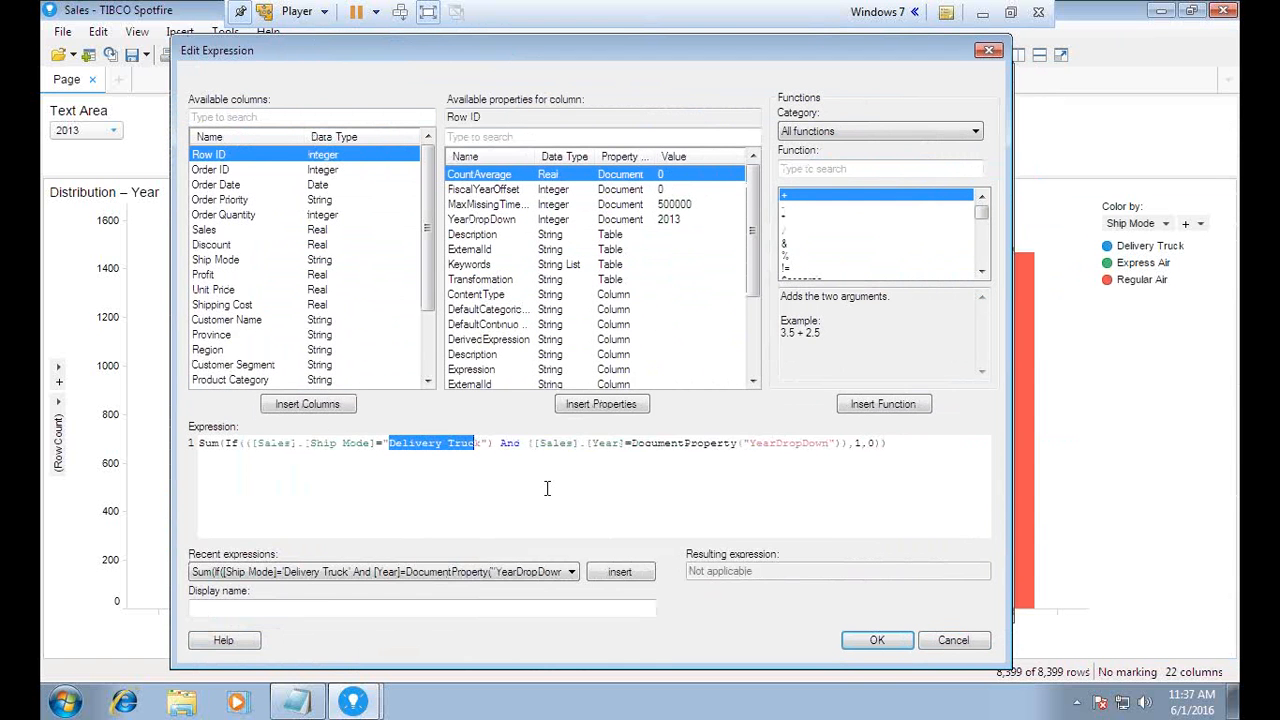
{"action": "type", "text": "Expres"}
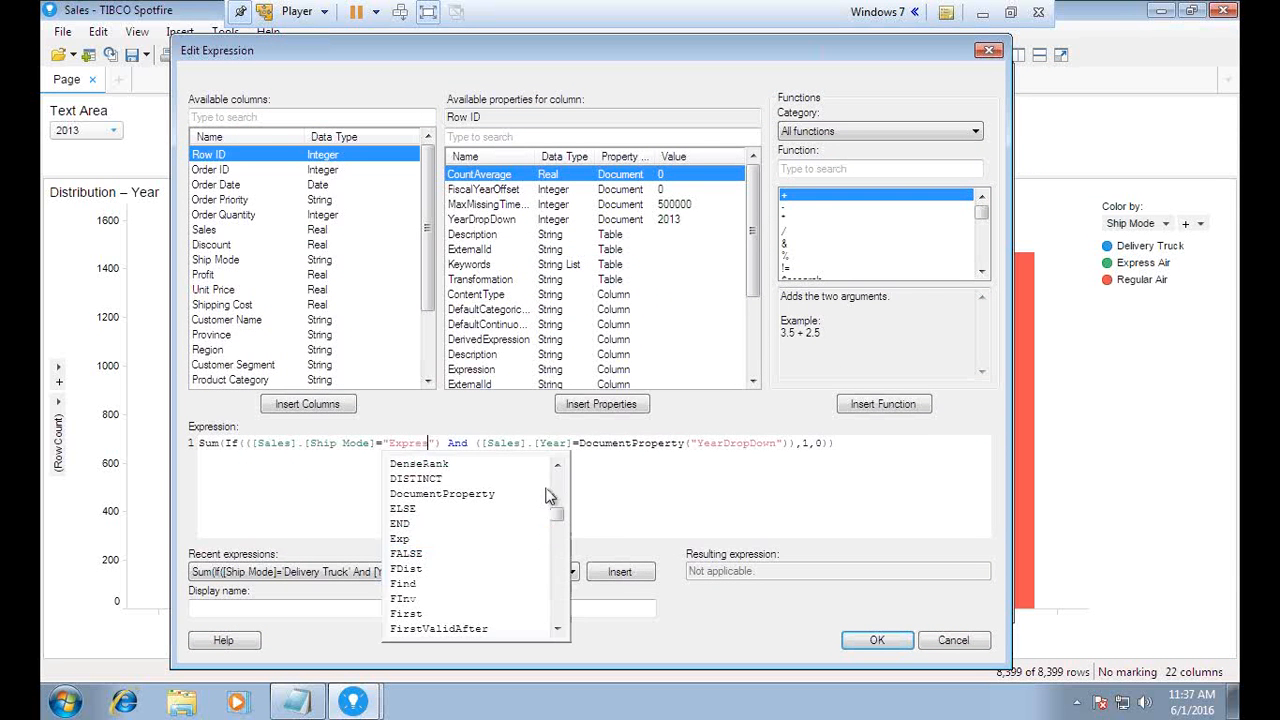
{"action": "type", "text": "s Air"}
{"action": "left_click", "coordinate": [763, 483]}
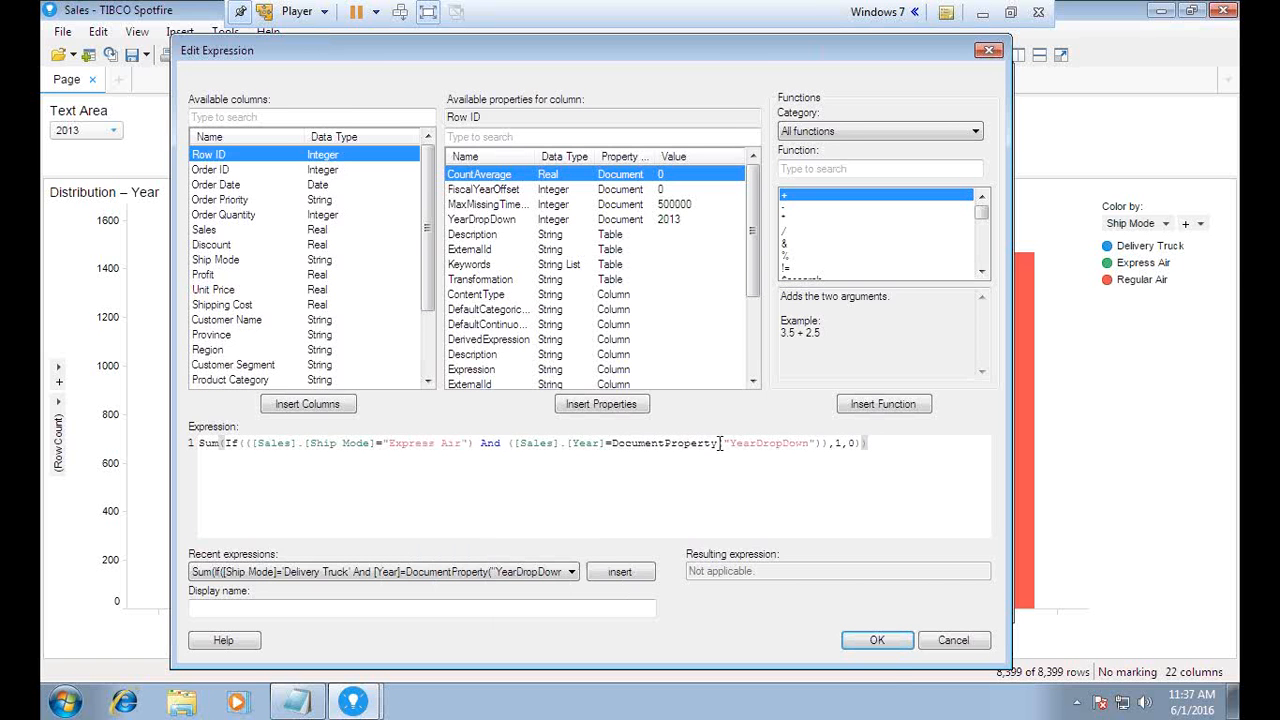
{"action": "left_click", "coordinate": [877, 640]}
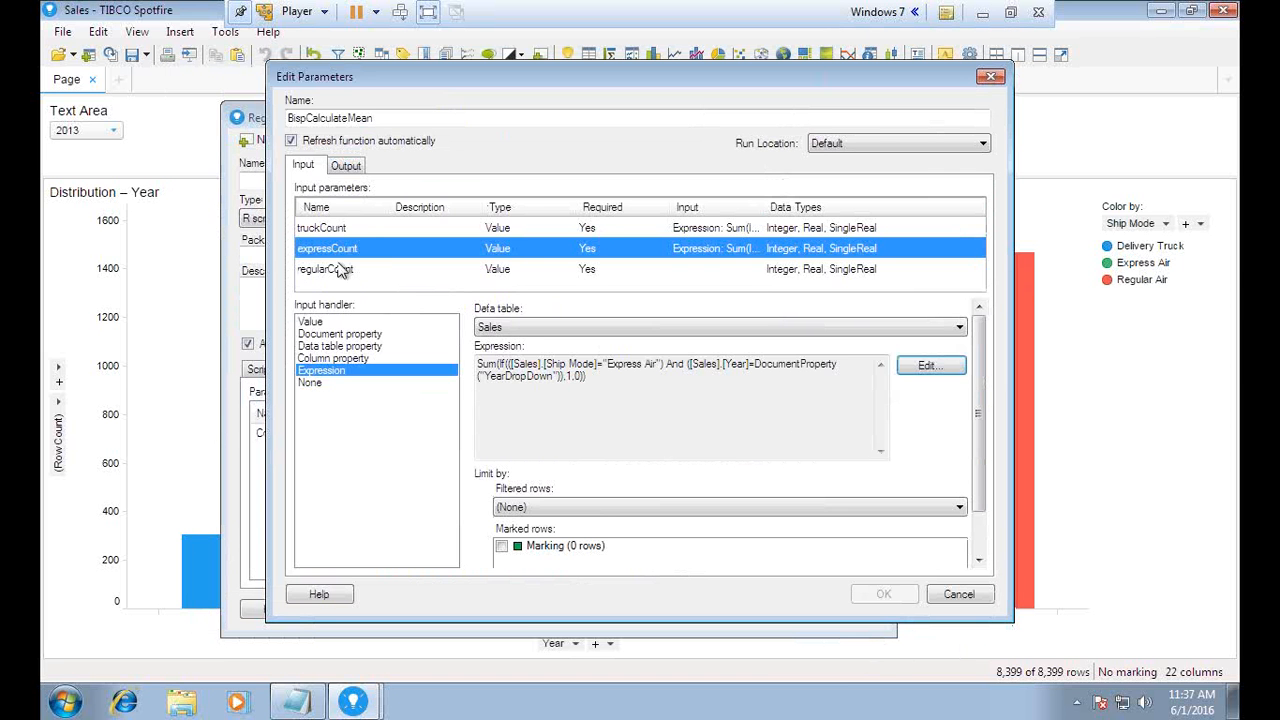
Set the regularCount input handler to Expression and paste the copied Delivery Truck expression into its expression editor.
{"action": "left_click", "coordinate": [336, 272]}
{"action": "left_click", "coordinate": [334, 371]}
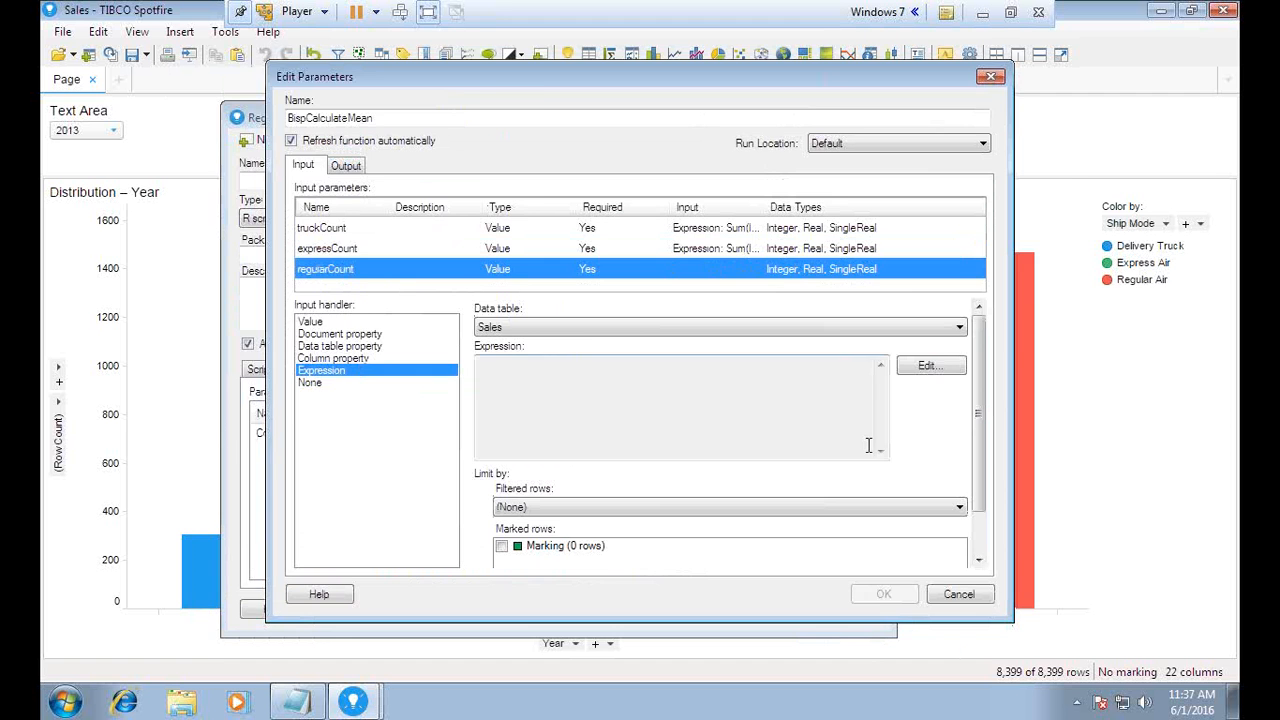
{"action": "left_click", "coordinate": [931, 366]}
{"action": "key", "text": "ctrl+v"}
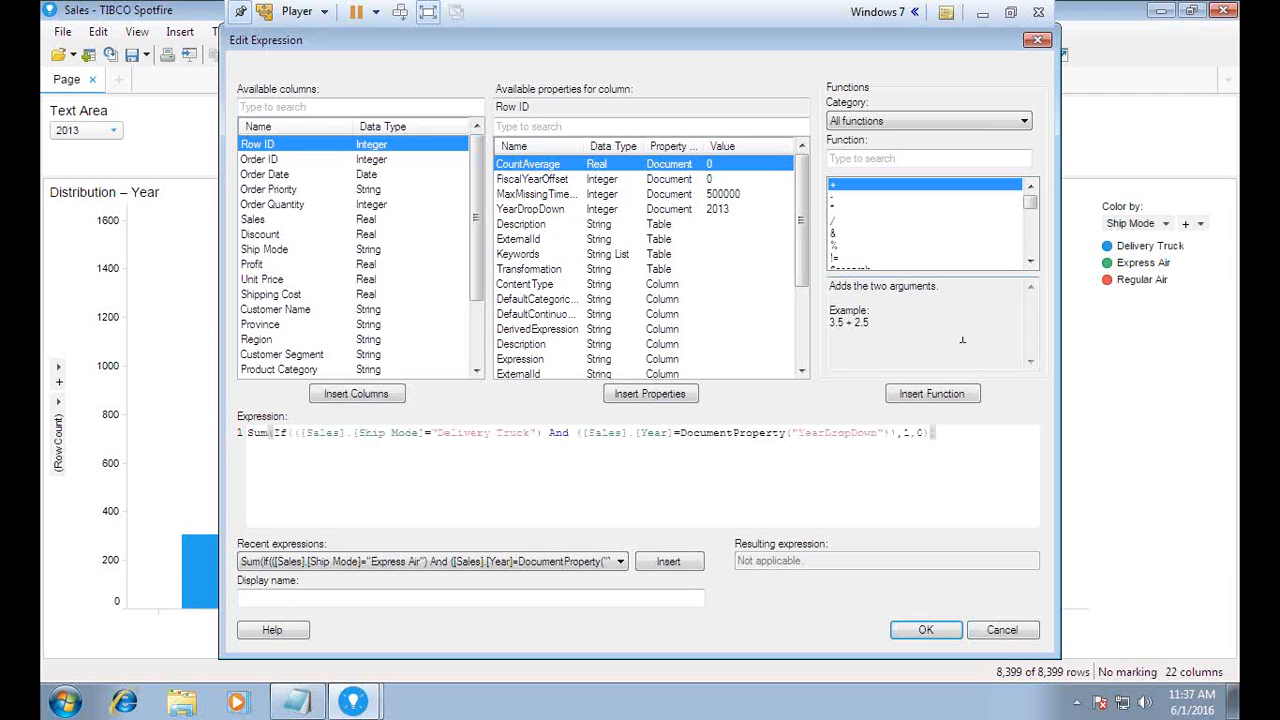
Replace Delivery Truck with "Ragular Air" in the regularCount expression and accept it.
{"action": "left_click_drag", "start_coordinate": [437, 432], "coordinate": [518, 432]}
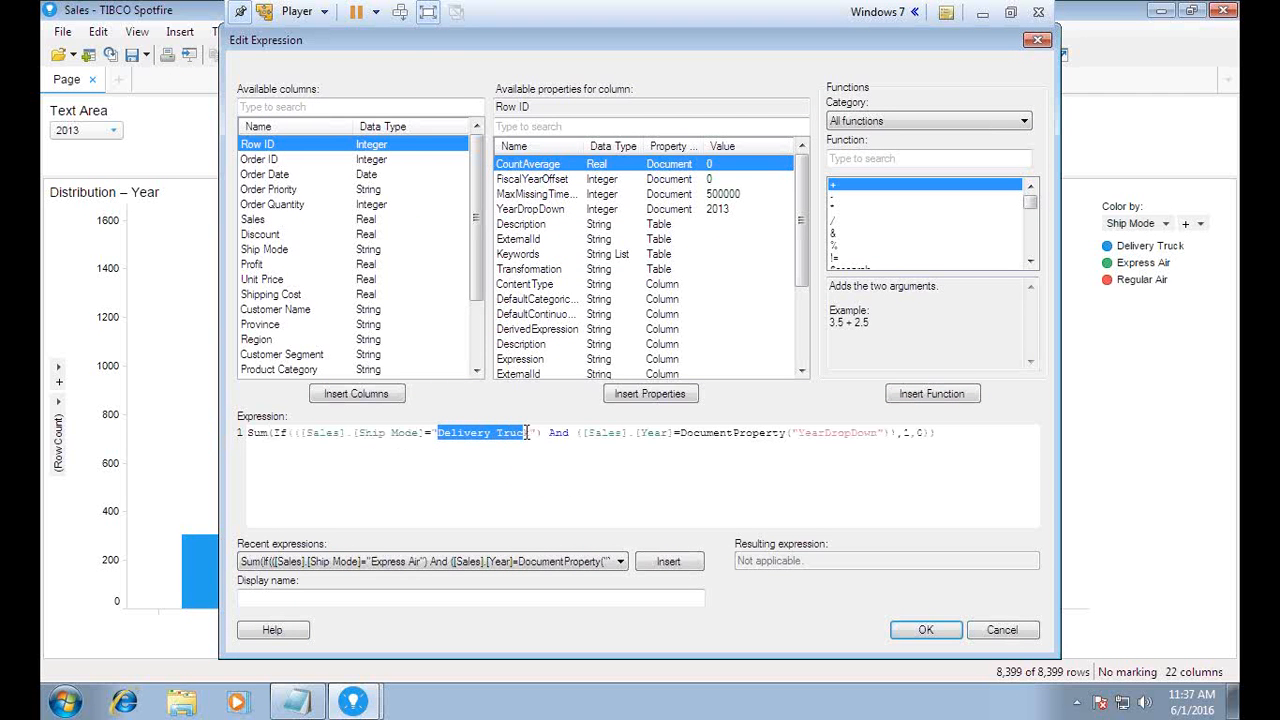
{"action": "type", "text": "Regular"}
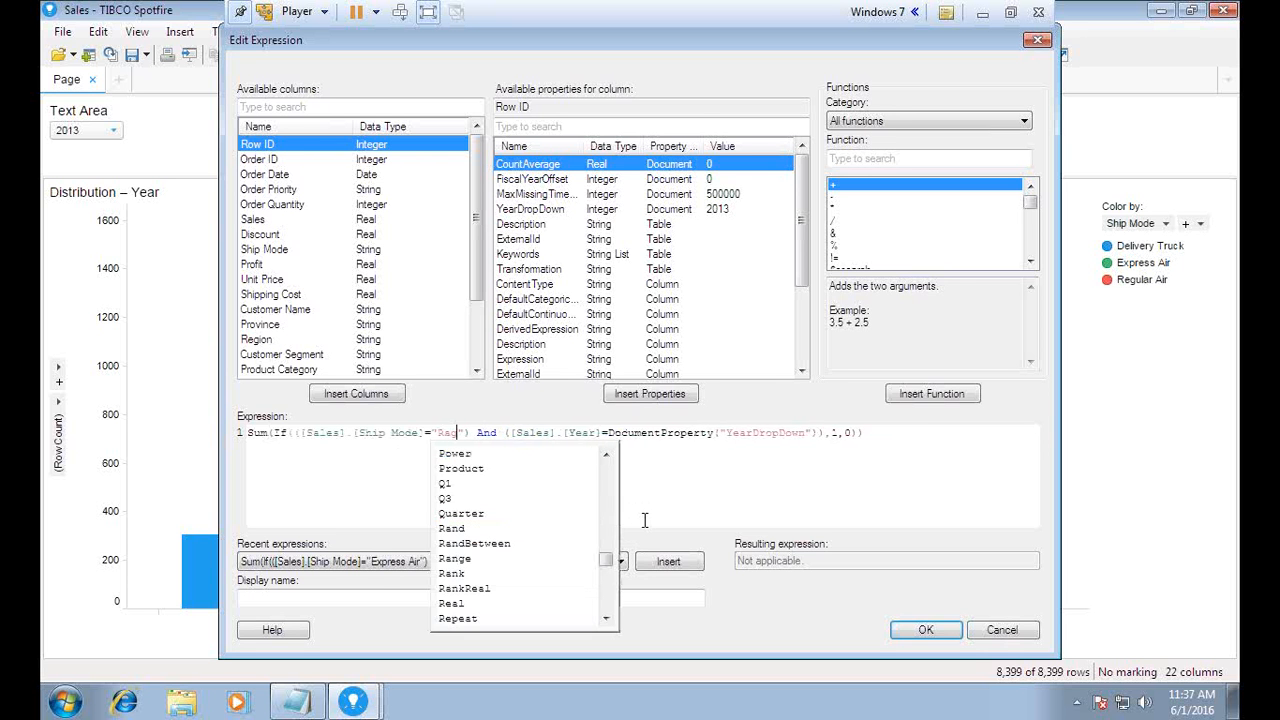
{"action": "type", "text": " Air"}
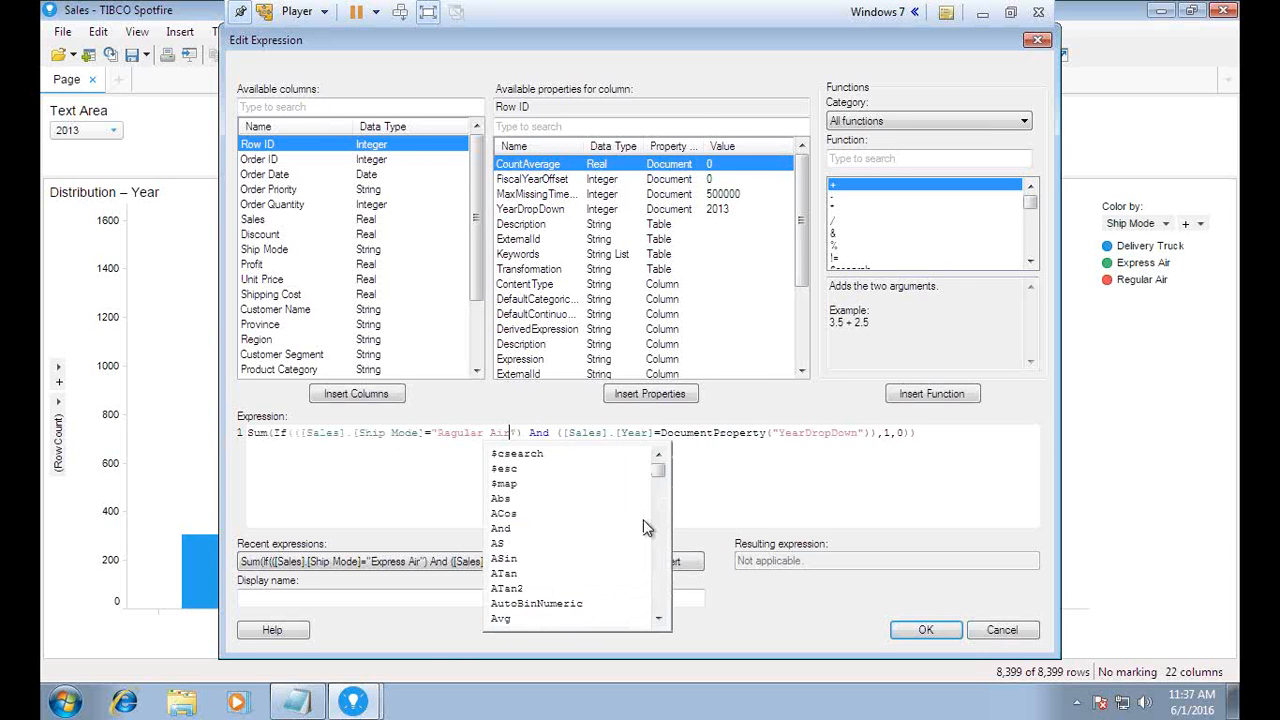
{"action": "left_click", "coordinate": [776, 492]}
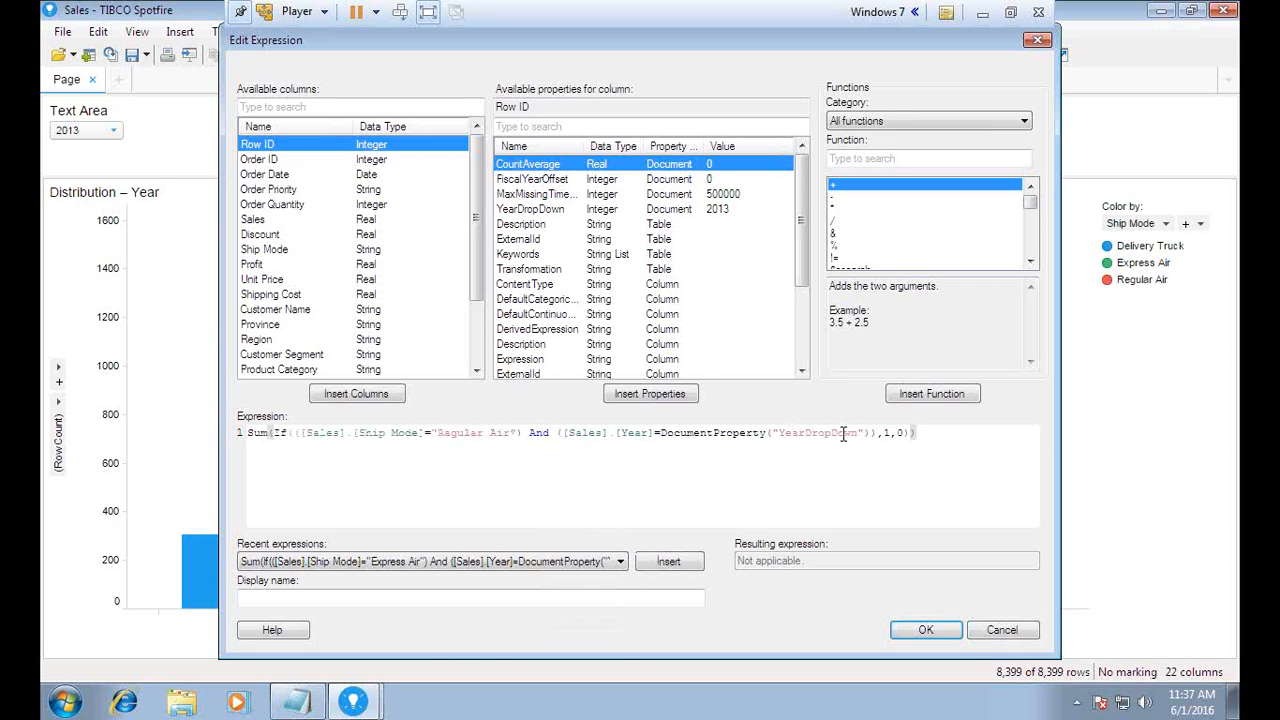
{"action": "left_click", "coordinate": [926, 630]}
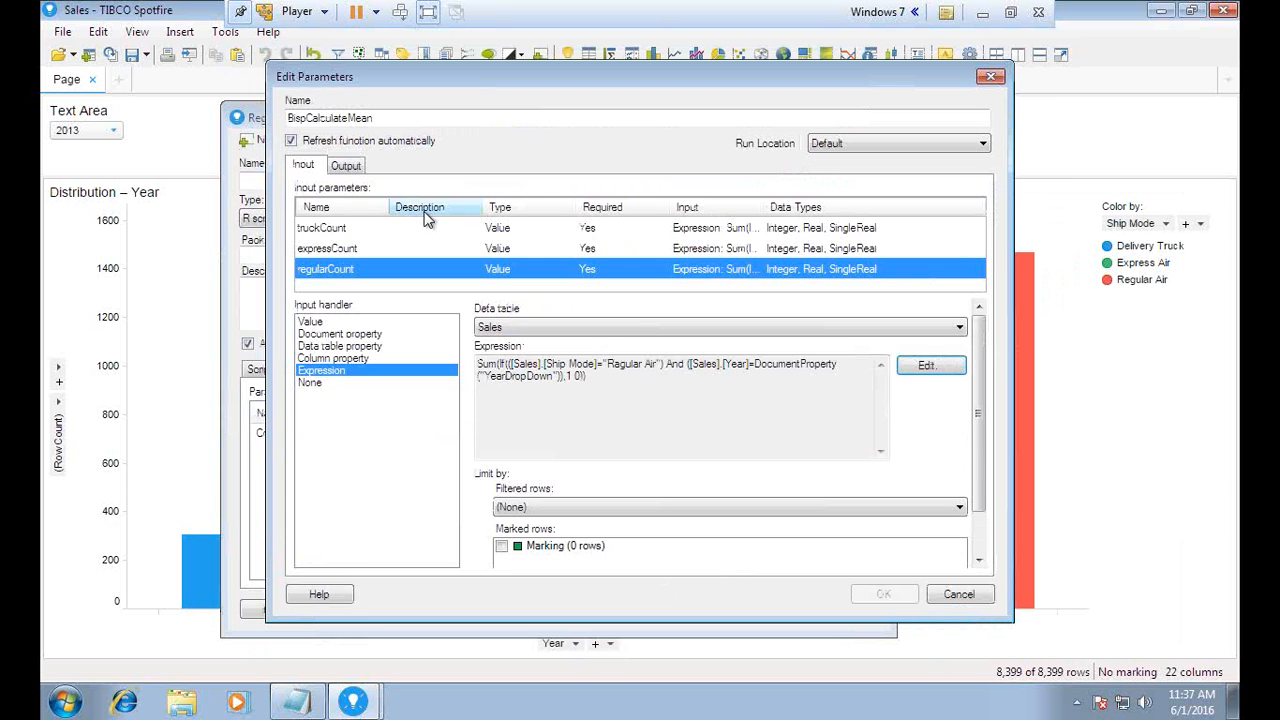
Set the CountAverage output handler to Document property and assign the output to the CountAverage property.
{"action": "left_click", "coordinate": [348, 167]}
{"action": "left_click", "coordinate": [1010, 14]}
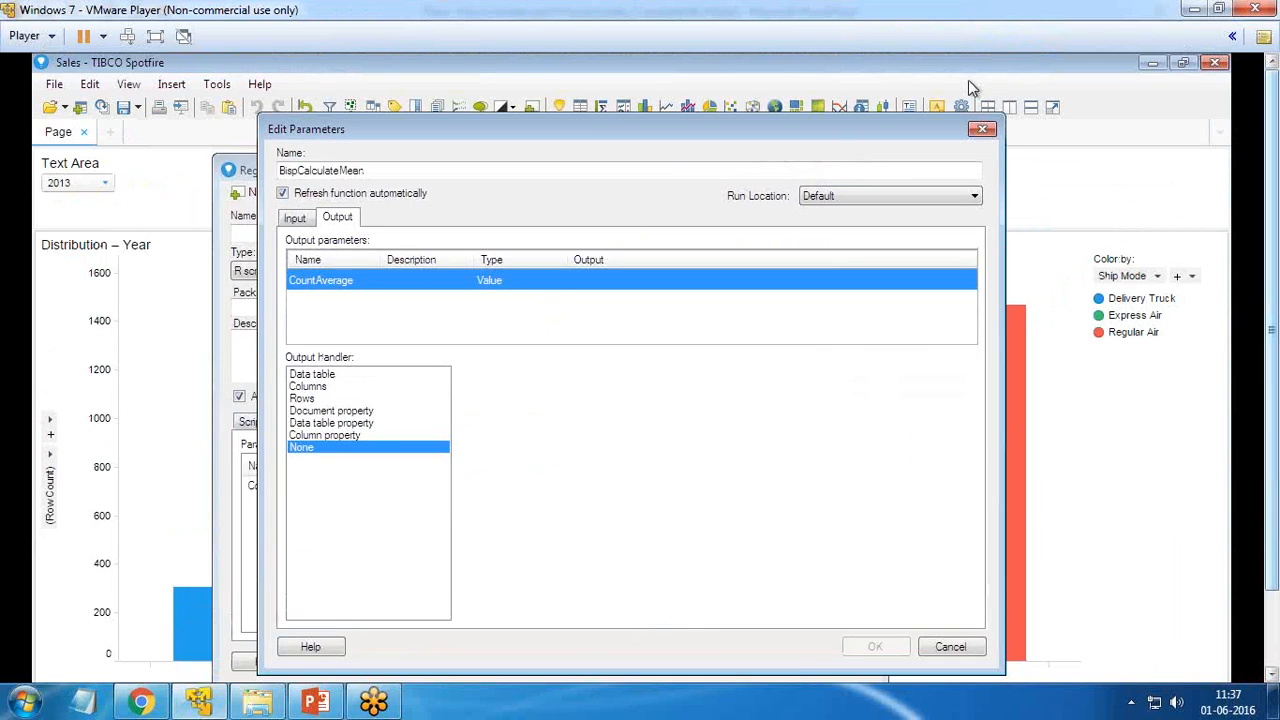
{"action": "left_click_drag", "start_coordinate": [603, 137], "coordinate": [474, 112]}
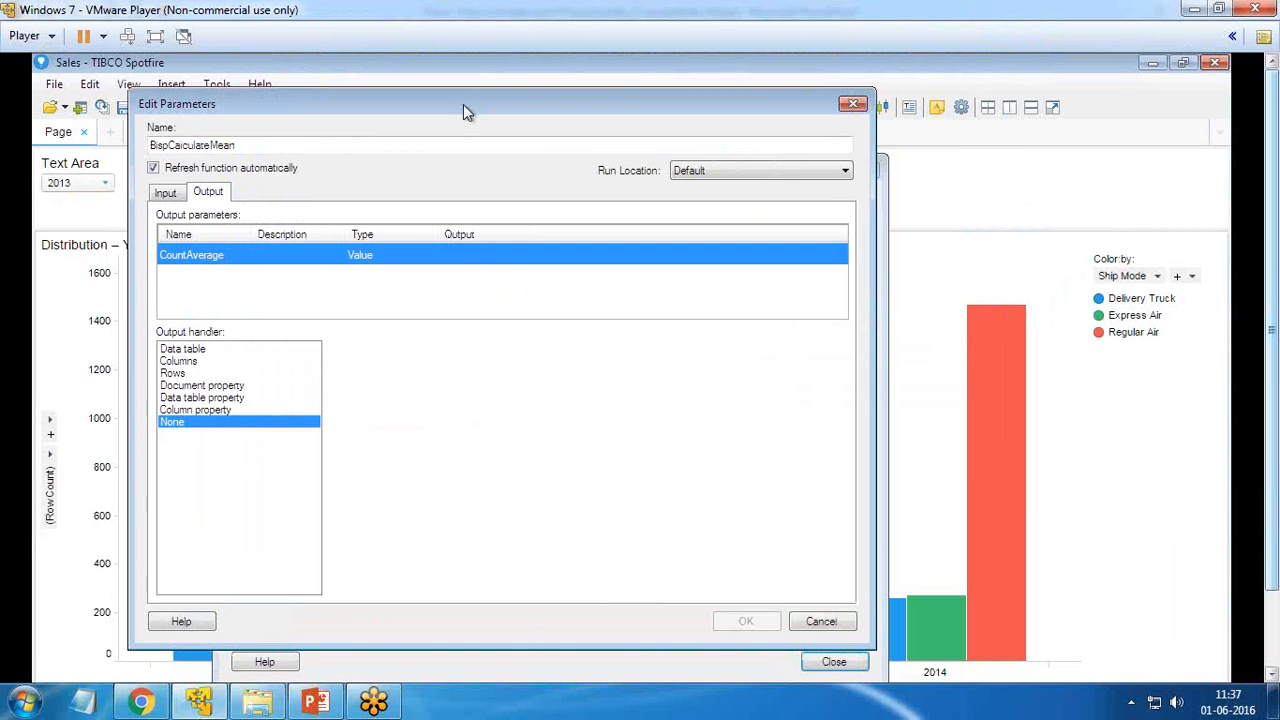
{"action": "left_click", "coordinate": [203, 386]}
{"action": "left_click", "coordinate": [388, 428]}
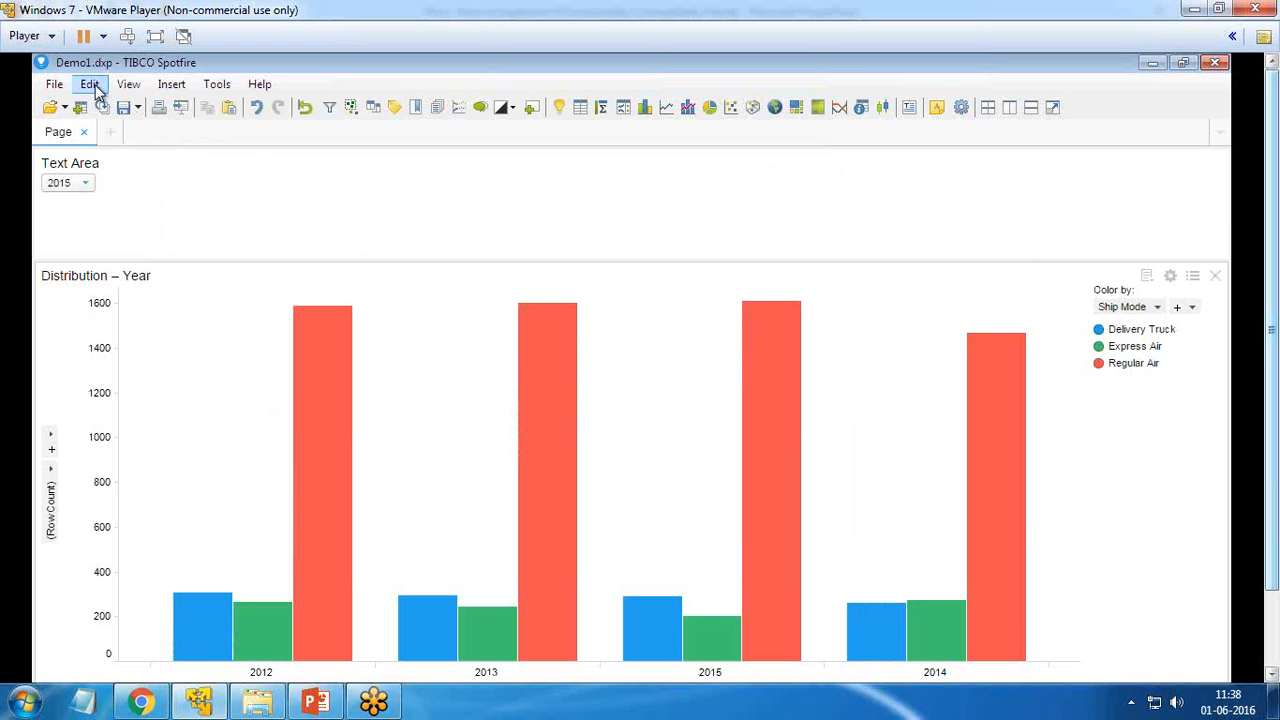
Review the R script of Bisp Function in the data function properties, including its input and output parameters.
{"action": "left_click", "coordinate": [128, 85]}
{"action": "left_click", "coordinate": [127, 86]}
{"action": "left_click", "coordinate": [90, 88]}
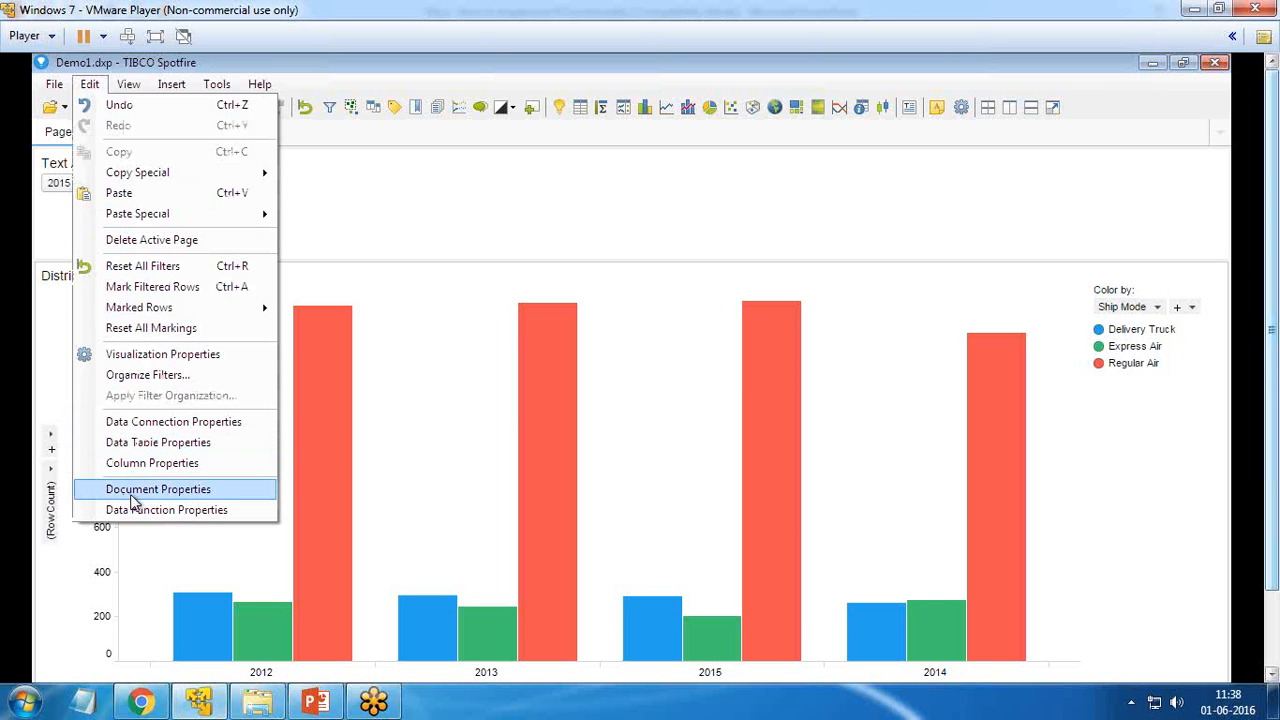
{"action": "left_click", "coordinate": [155, 511]}
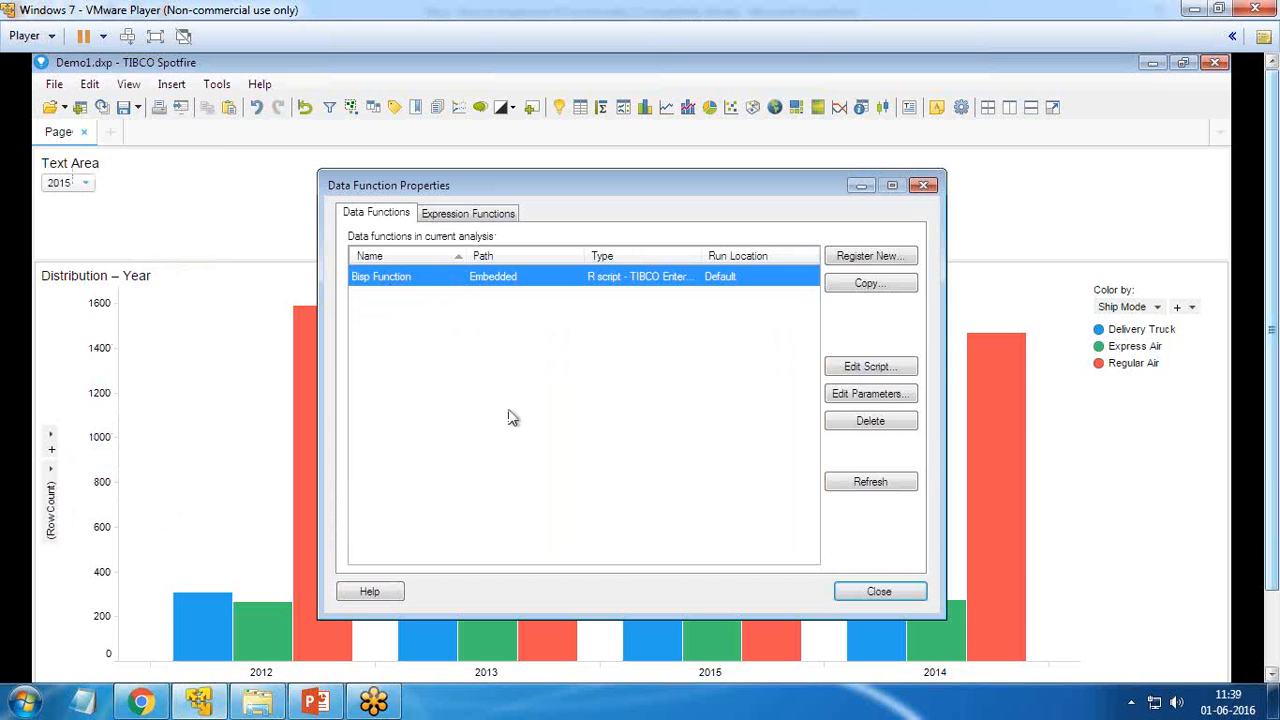
{"action": "left_click", "coordinate": [866, 368]}
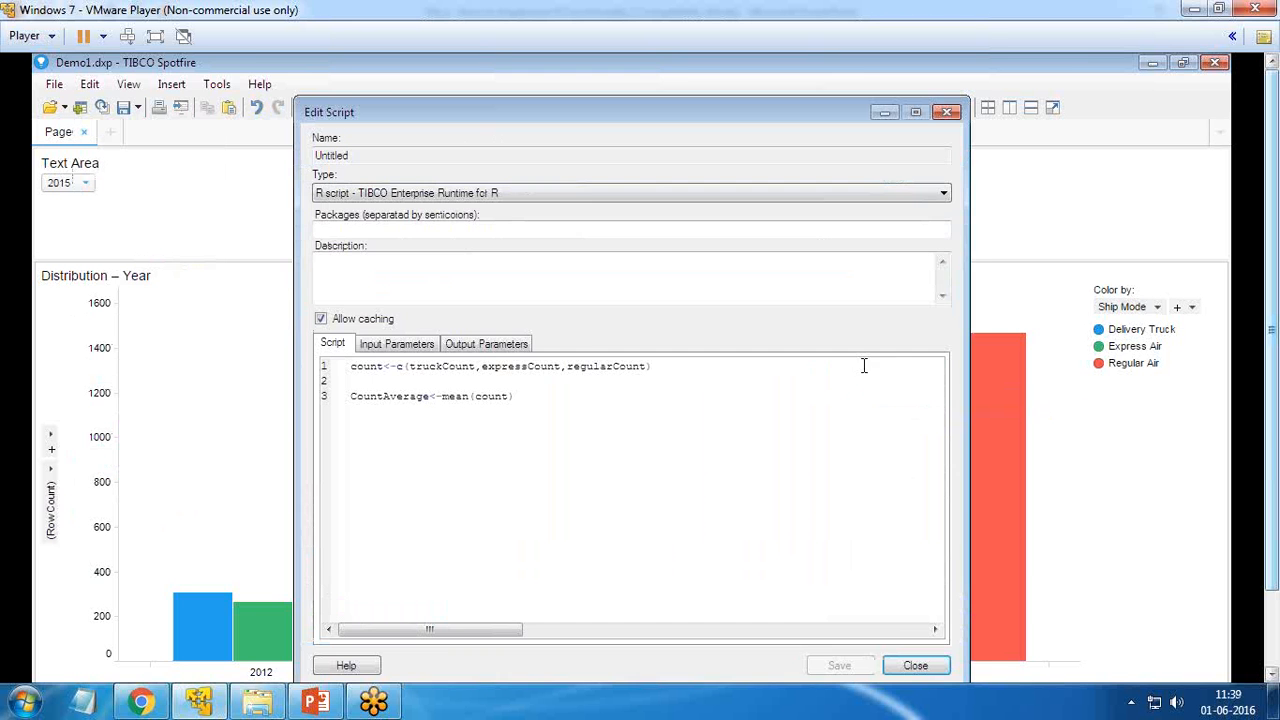
{"action": "left_click", "coordinate": [385, 348]}
{"action": "left_click", "coordinate": [478, 343]}
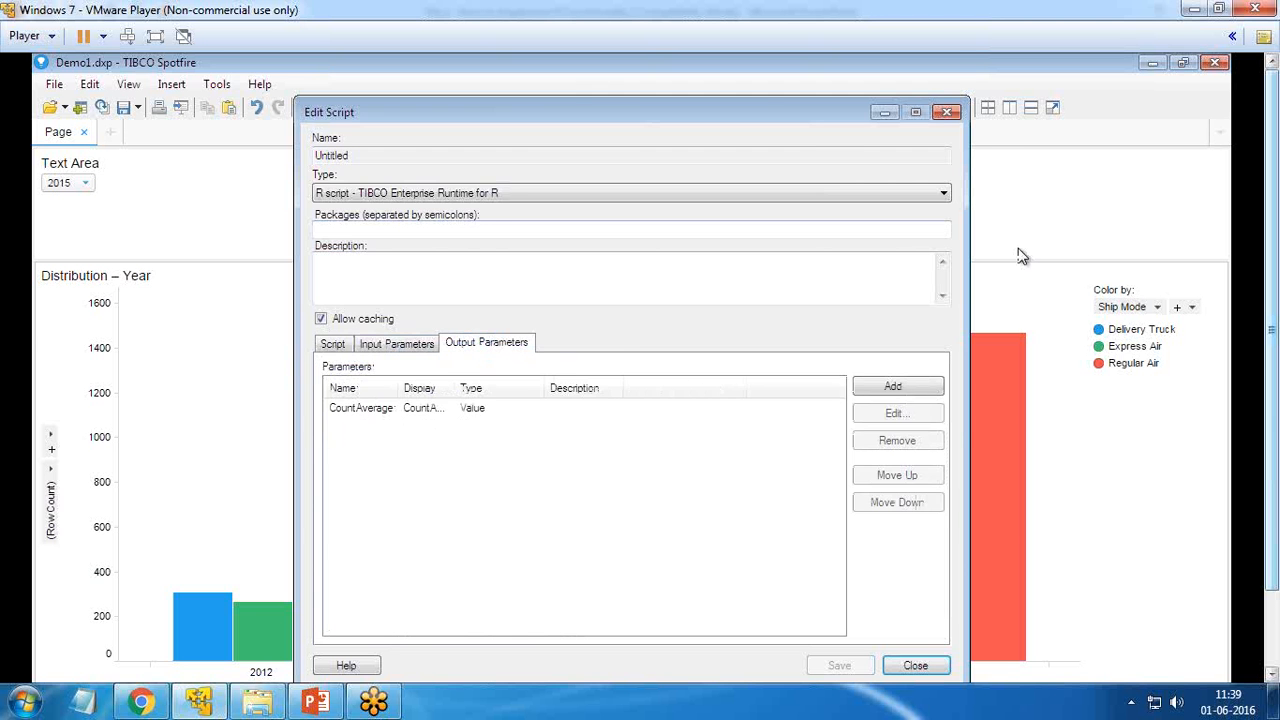
{"action": "left_click", "coordinate": [947, 115]}
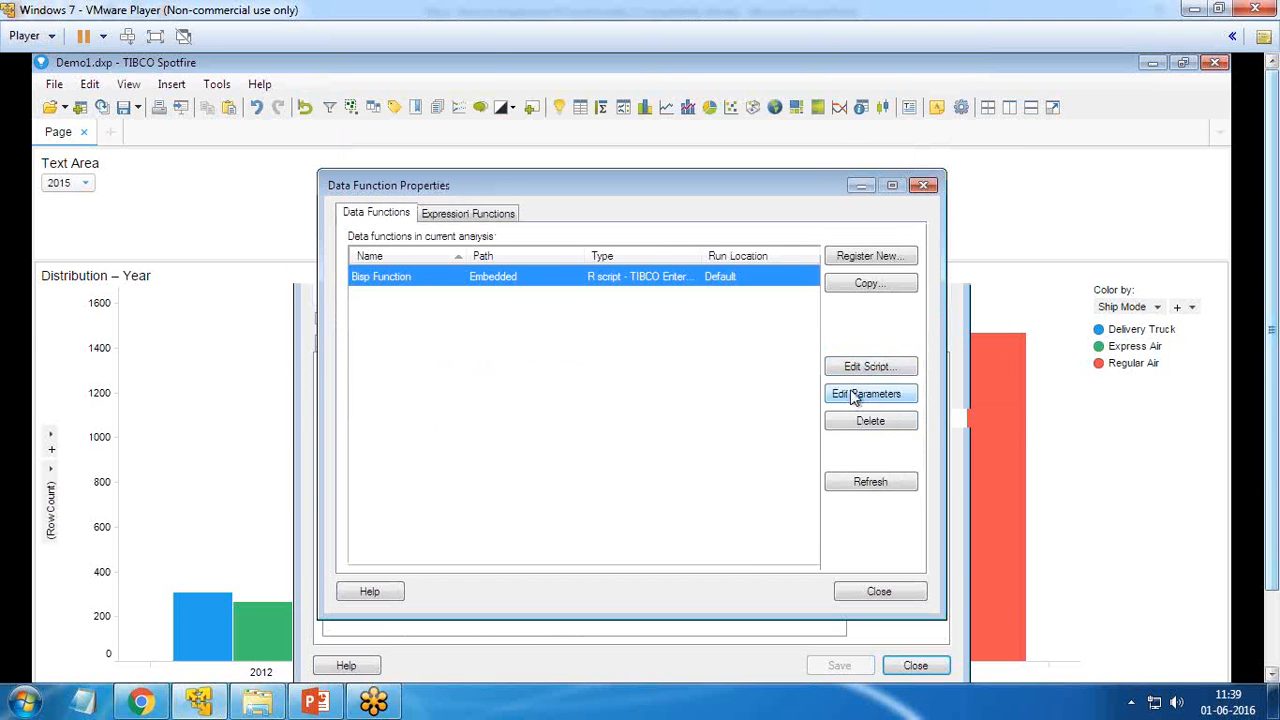
Check the output parameter of Bisp Function, rename the function to BispFunctionMean, and close the data function properties.
{"action": "left_click", "coordinate": [855, 396]}
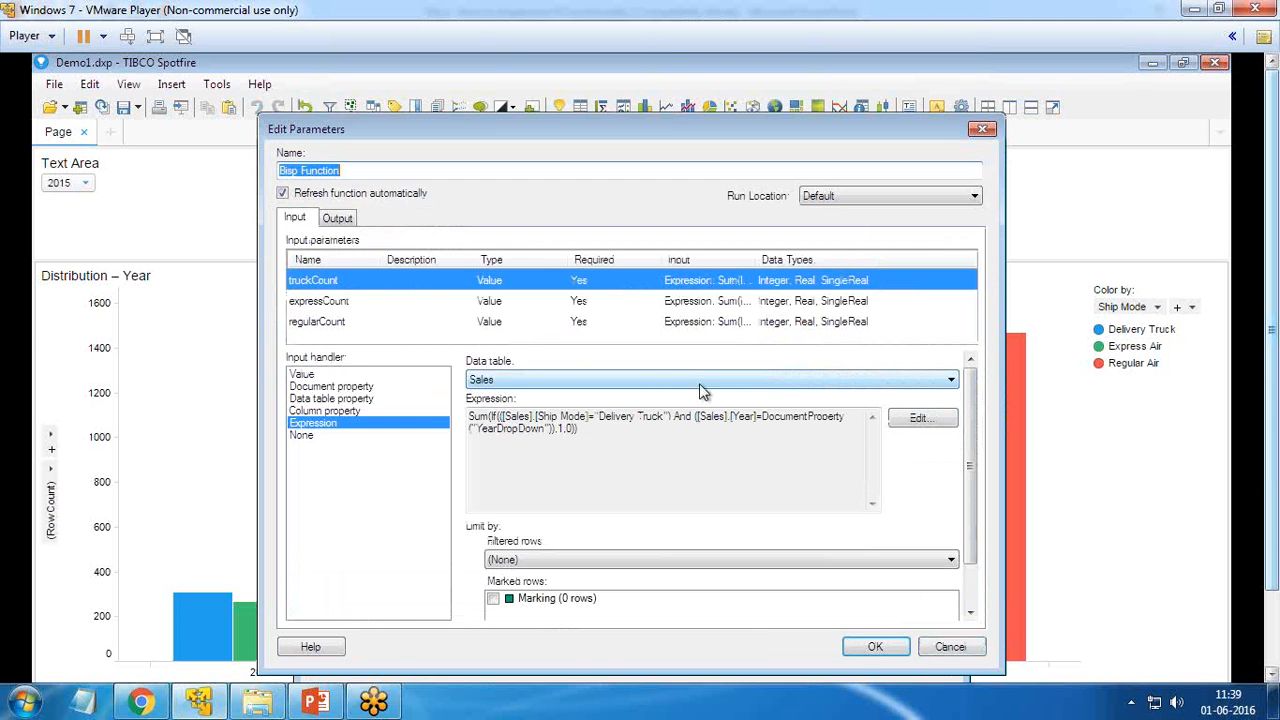
{"action": "left_click", "coordinate": [337, 218]}
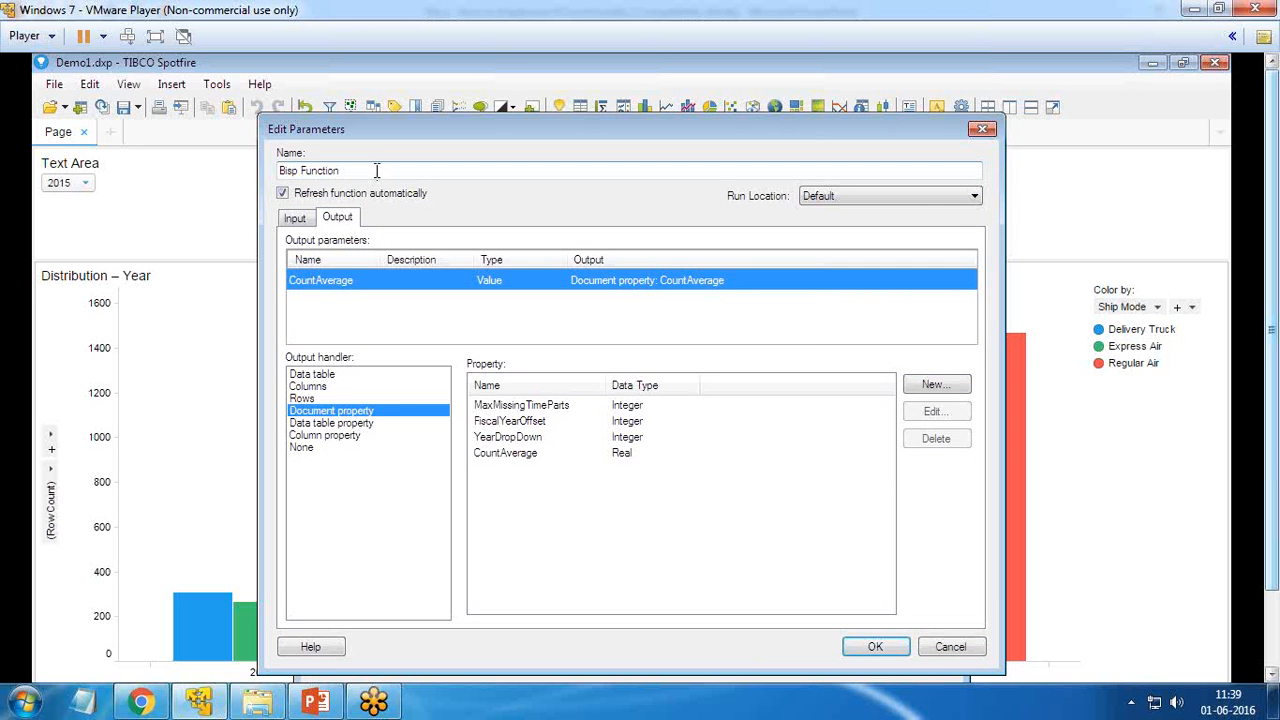
{"action": "left_click_drag", "start_coordinate": [376, 171], "coordinate": [222, 192]}
{"action": "key", "text": "BackSpace"}
{"action": "type", "text": "B"}
{"action": "left_click", "coordinate": [870, 647]}
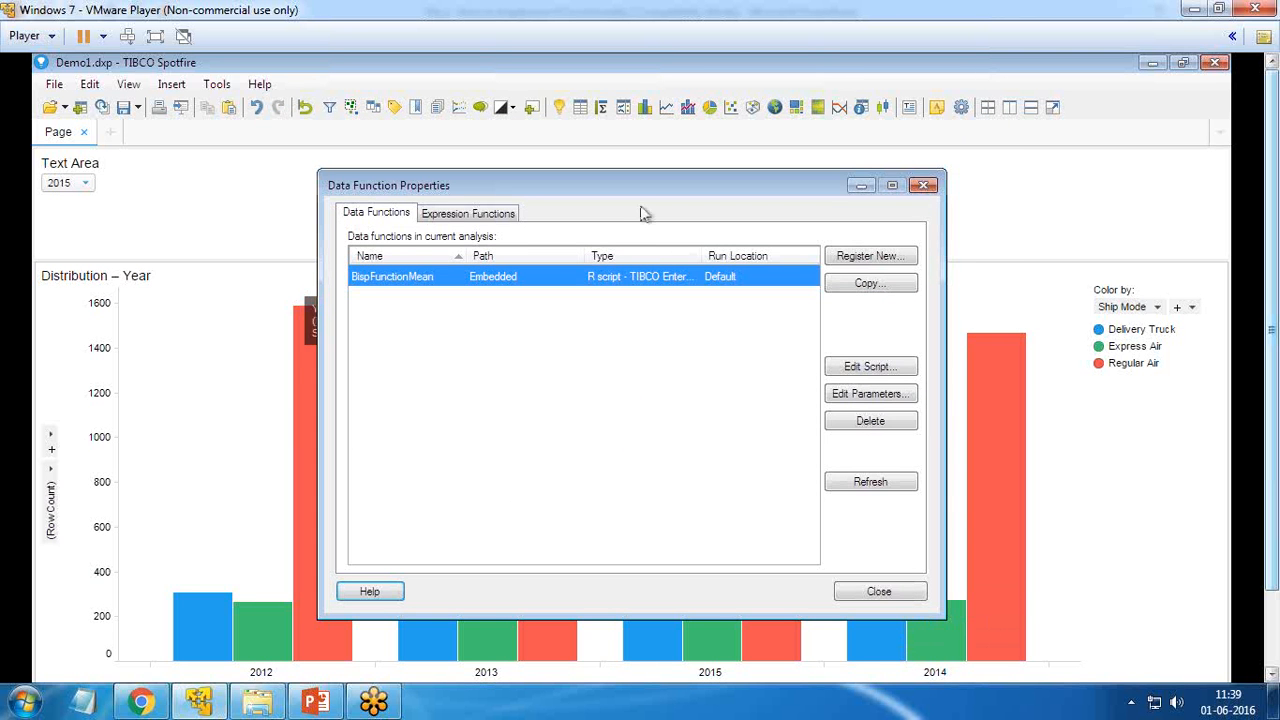
{"action": "left_click", "coordinate": [886, 595]}
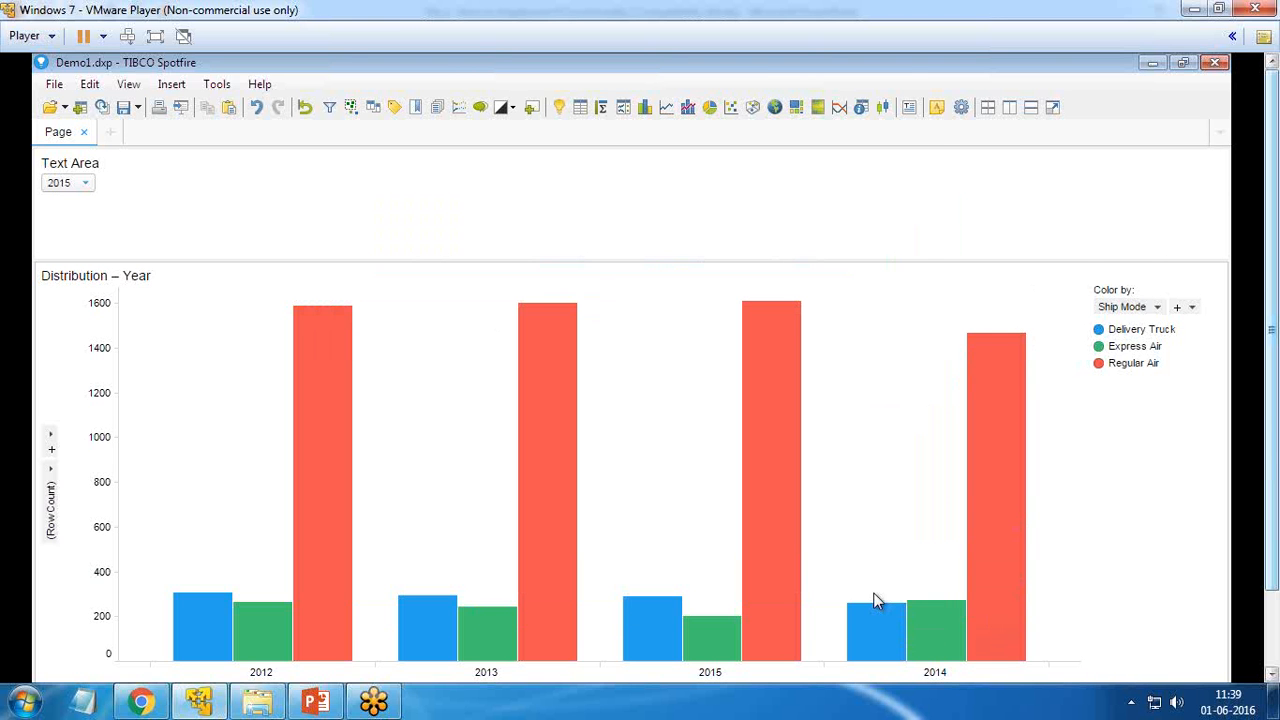
Return the virtual machine to full screen and test the year drop-down with 2013, 2014 and 2015.
{"action": "left_click", "coordinate": [155, 36]}
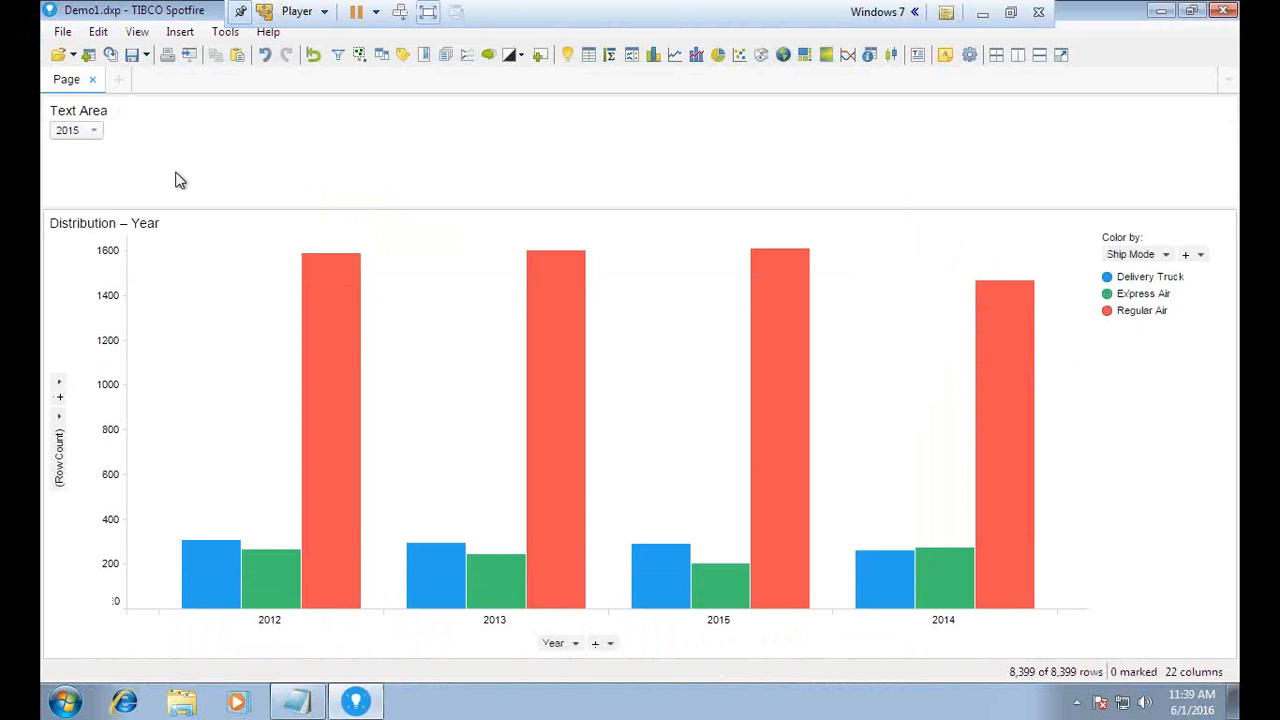
{"action": "left_click", "coordinate": [90, 132]}
{"action": "left_click", "coordinate": [78, 171]}
{"action": "left_click", "coordinate": [89, 133]}
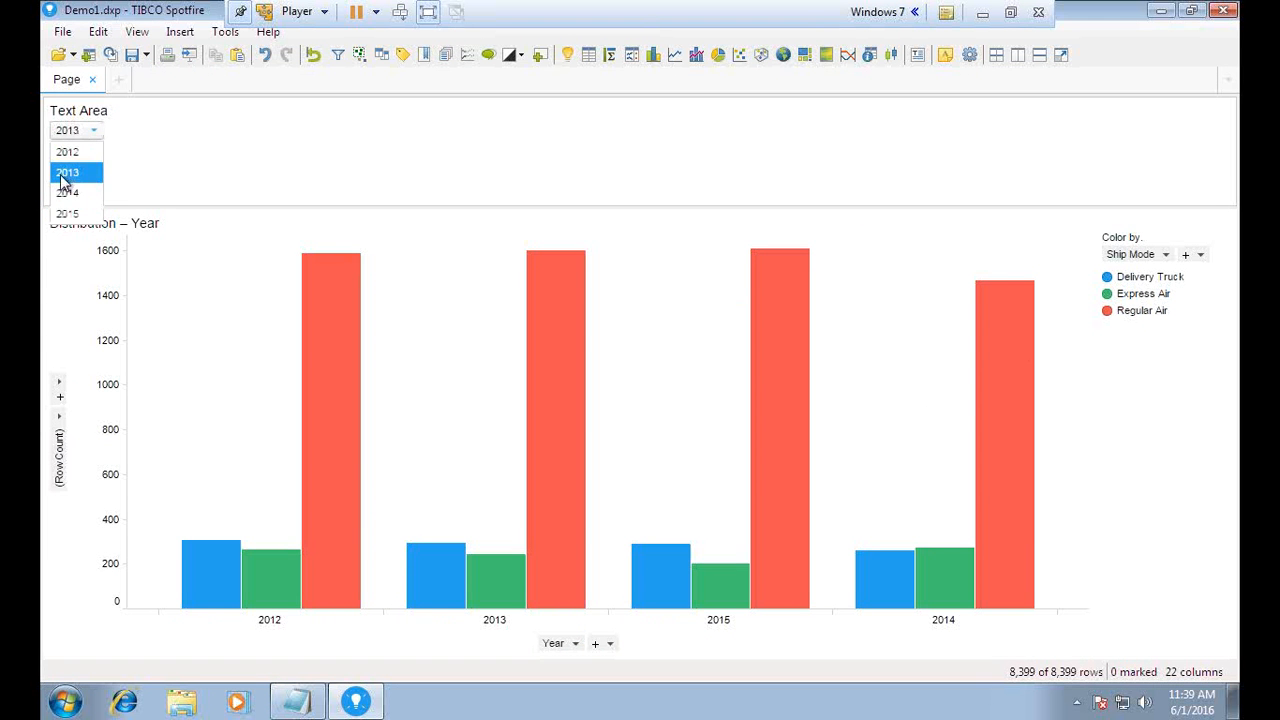
{"action": "left_click", "coordinate": [67, 192]}
{"action": "left_click", "coordinate": [76, 134]}
{"action": "left_click", "coordinate": [67, 213]}
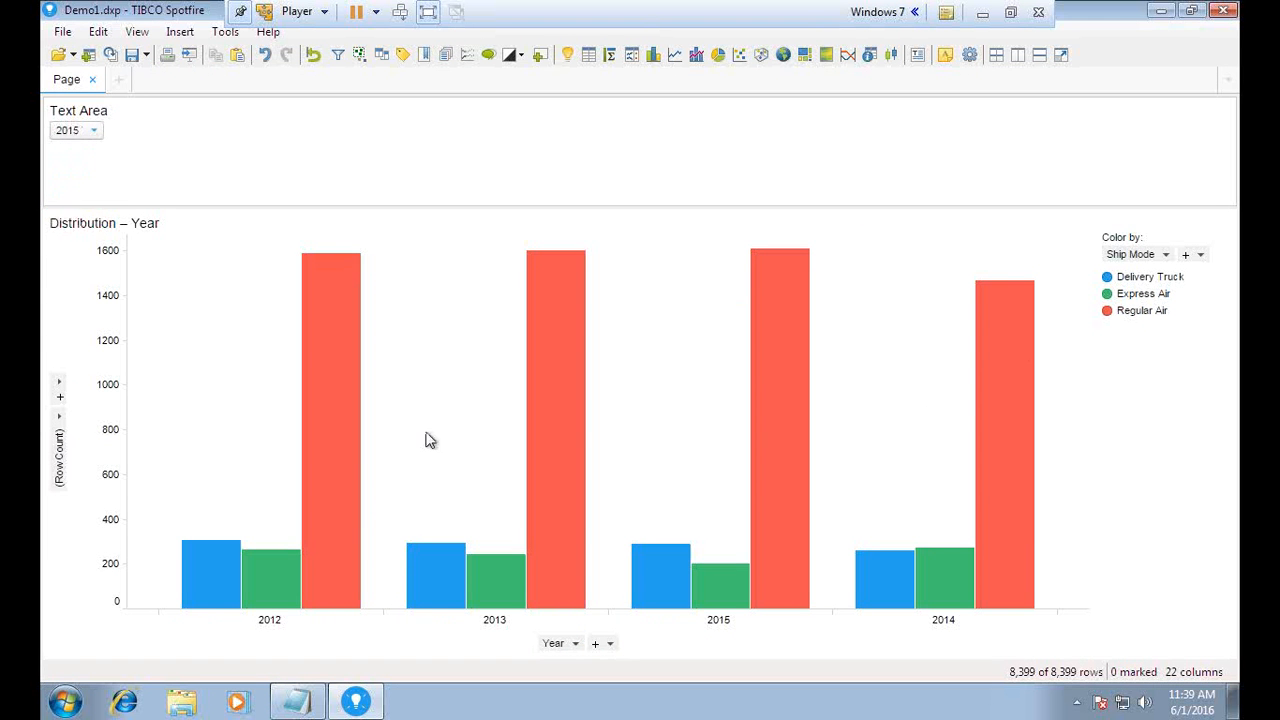
Add a horizontal straight line to the Distribution – Year bar chart and base its position on a custom expression.
{"action": "right_click", "coordinate": [419, 336]}
{"action": "left_click", "coordinate": [554, 672]}
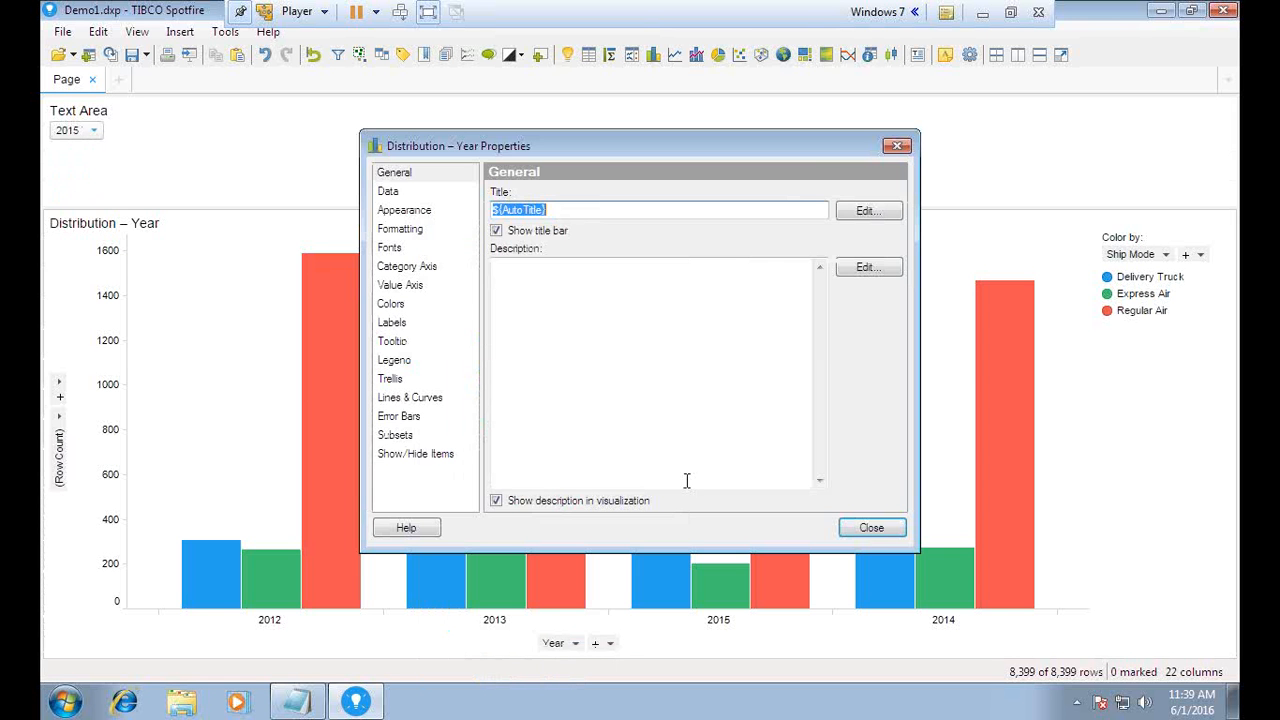
{"action": "left_click", "coordinate": [391, 398]}
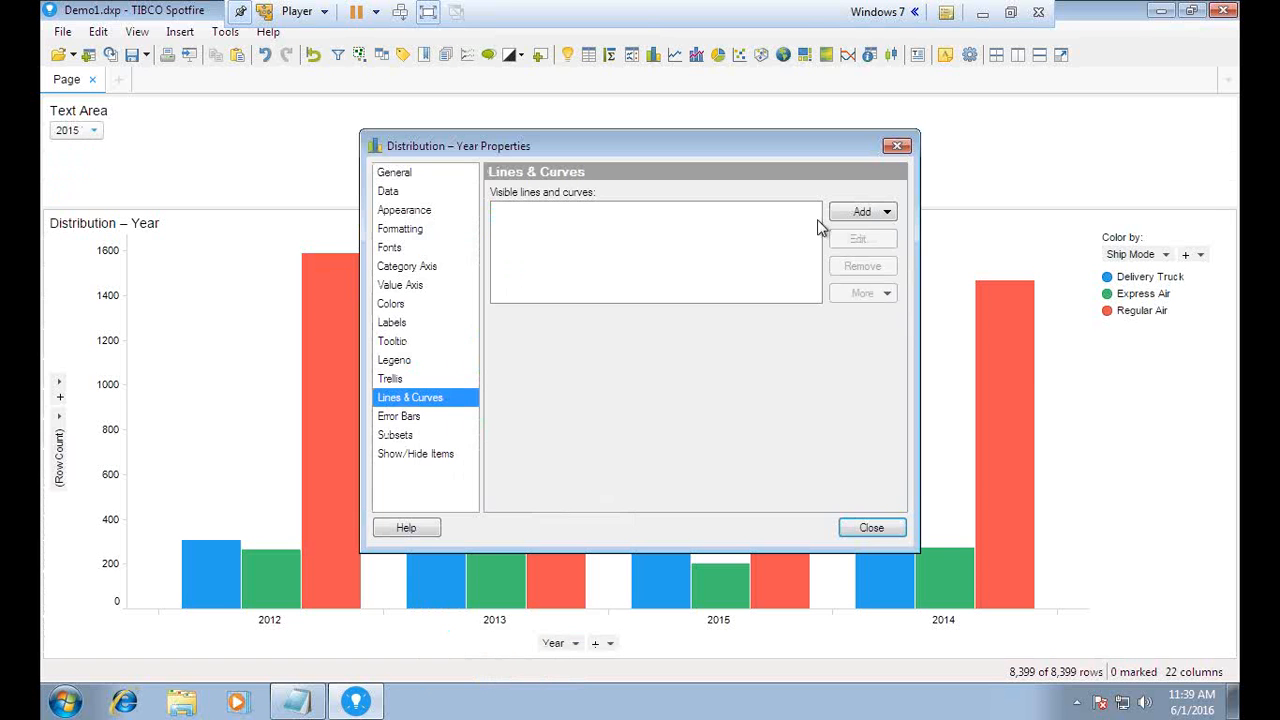
{"action": "left_click", "coordinate": [868, 212]}
{"action": "mouse_move", "coordinate": [880, 238]}
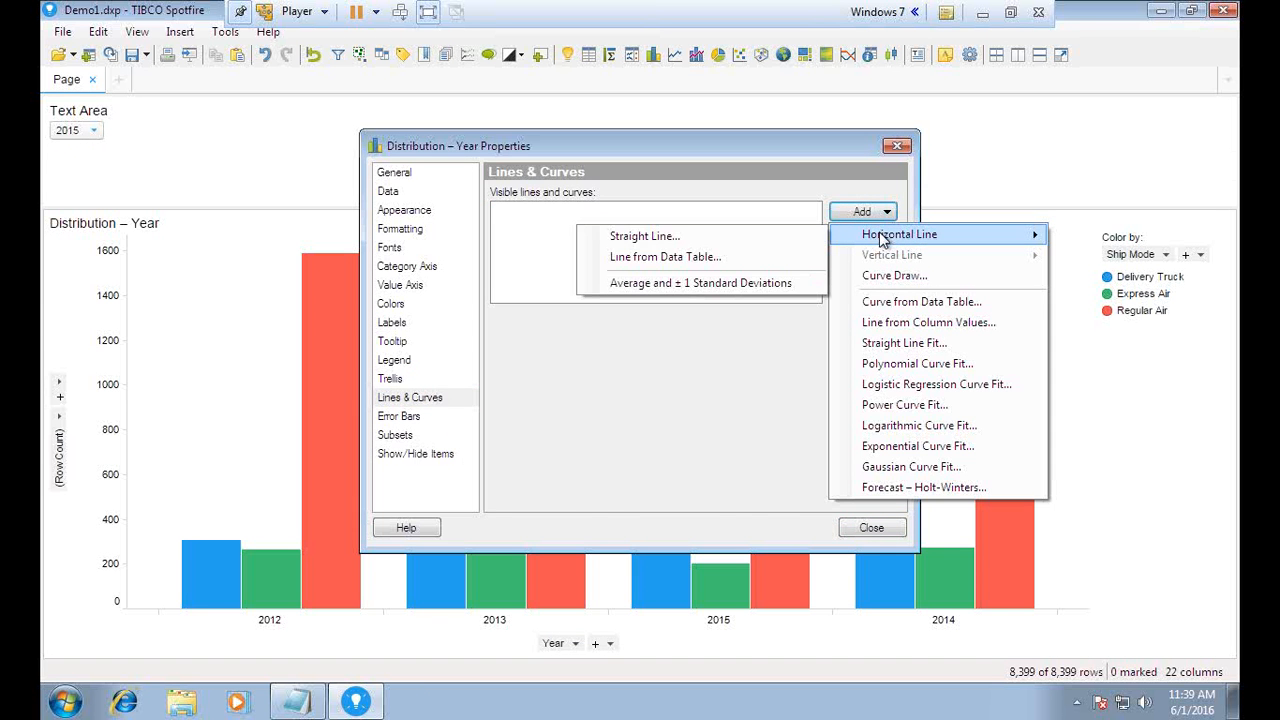
{"action": "left_click", "coordinate": [625, 241]}
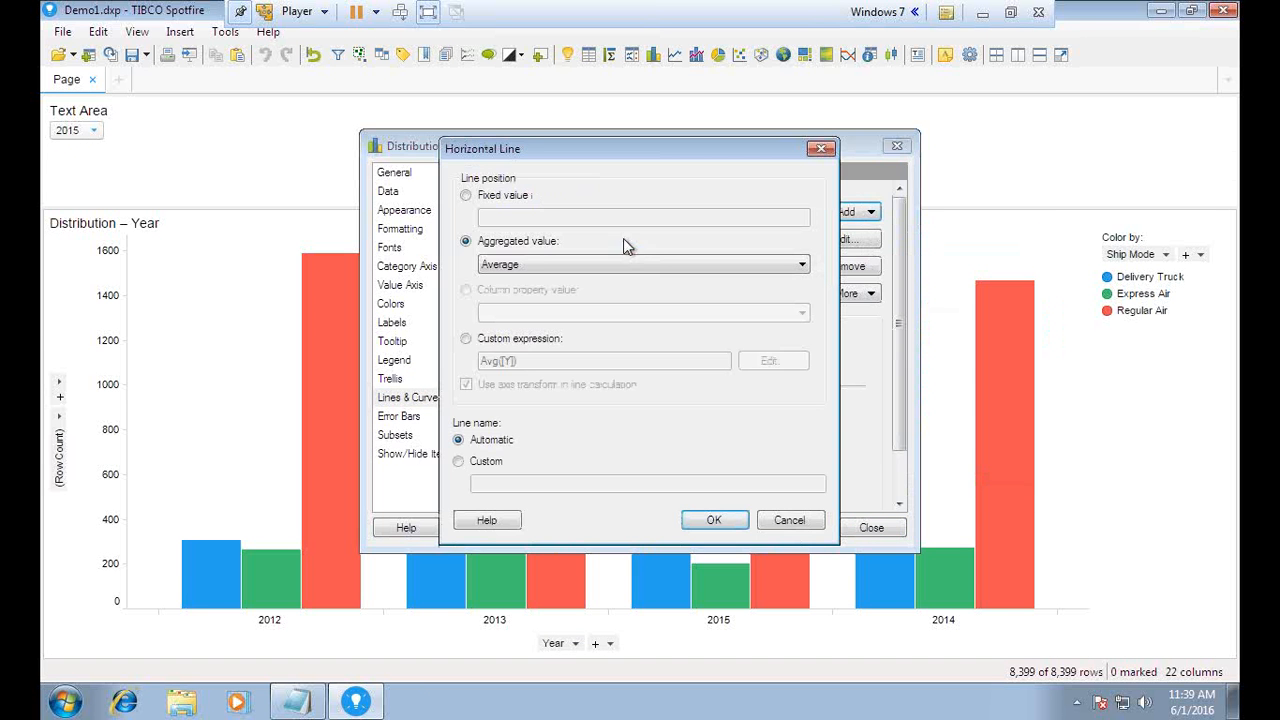
{"action": "left_click", "coordinate": [466, 340]}
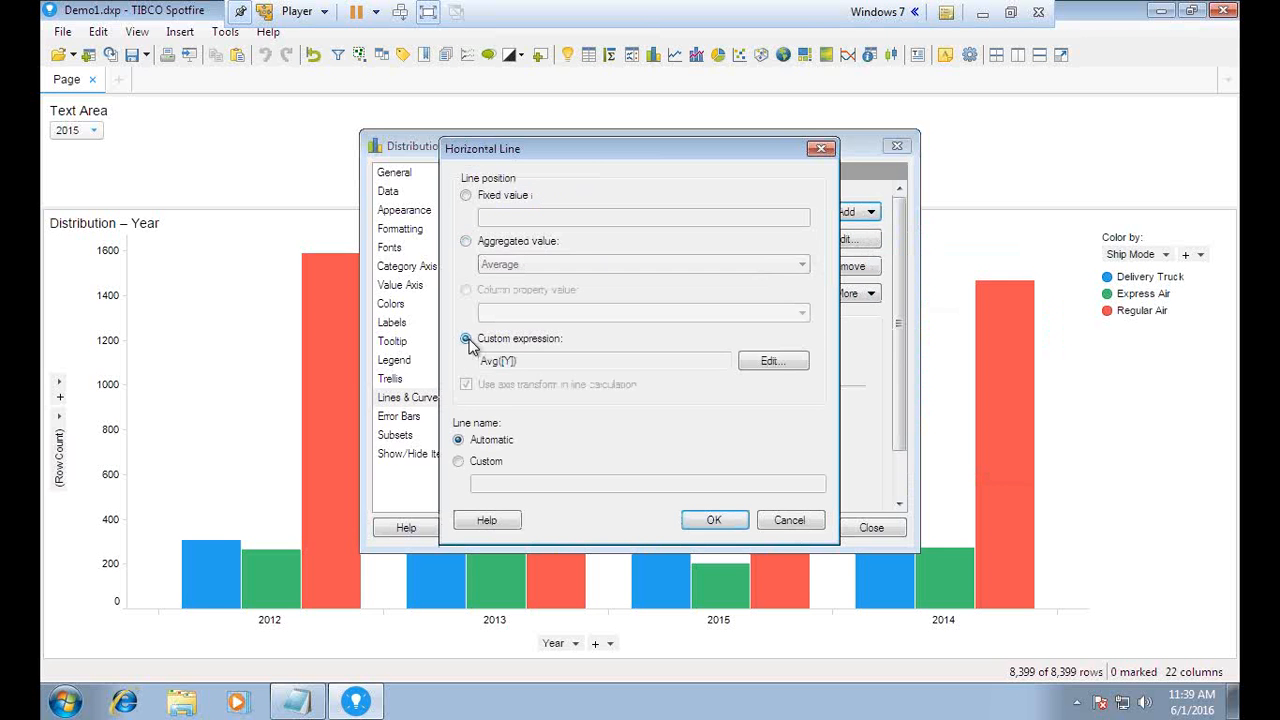
{"action": "left_click", "coordinate": [778, 361]}
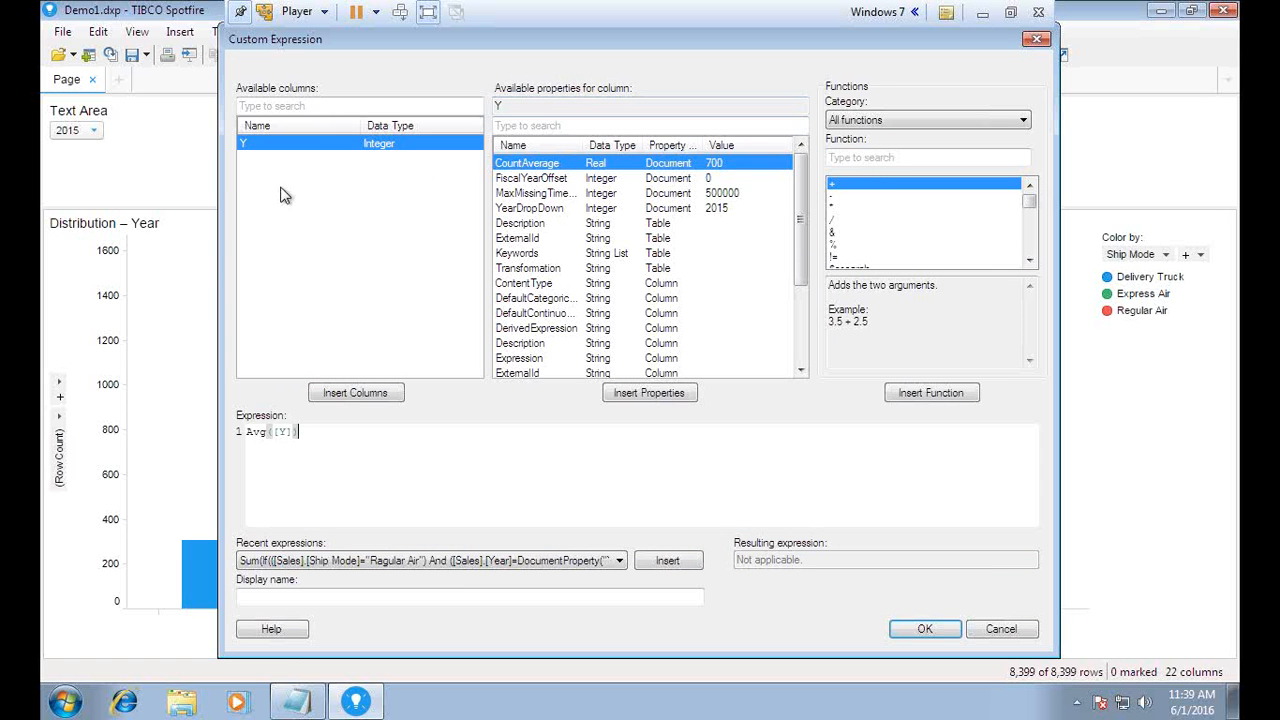
Replace the line's expression with DocumentProperty("CountAverage"), inserting the CountAverage property as a value, and accept the horizontal line.
{"action": "left_click_drag", "start_coordinate": [308, 432], "coordinate": [210, 440]}
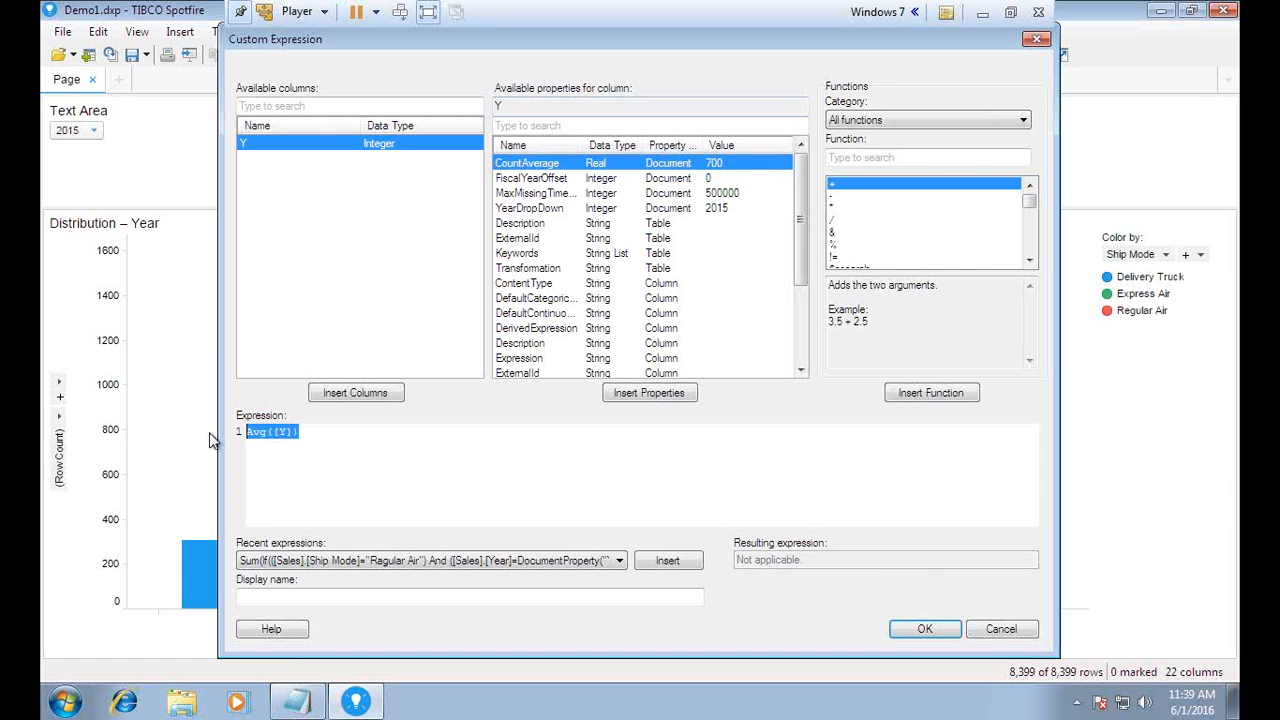
{"action": "key", "text": "Delete"}
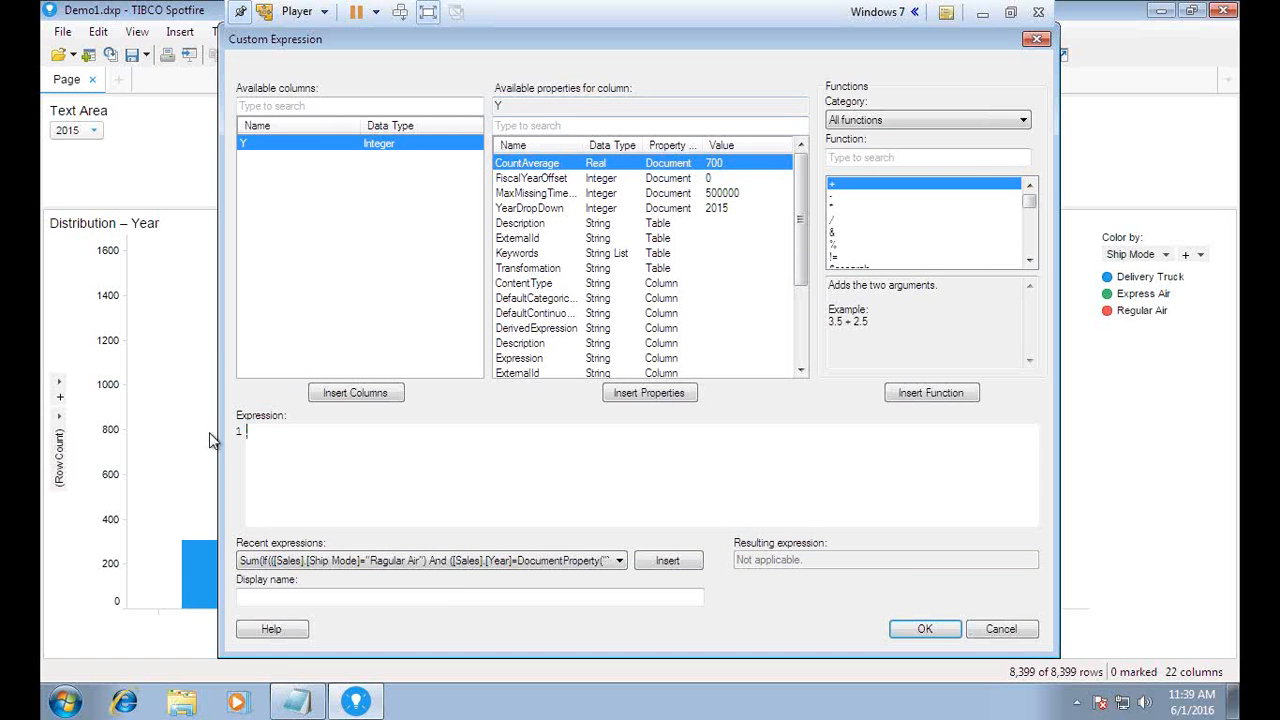
{"action": "right_click", "coordinate": [532, 175]}
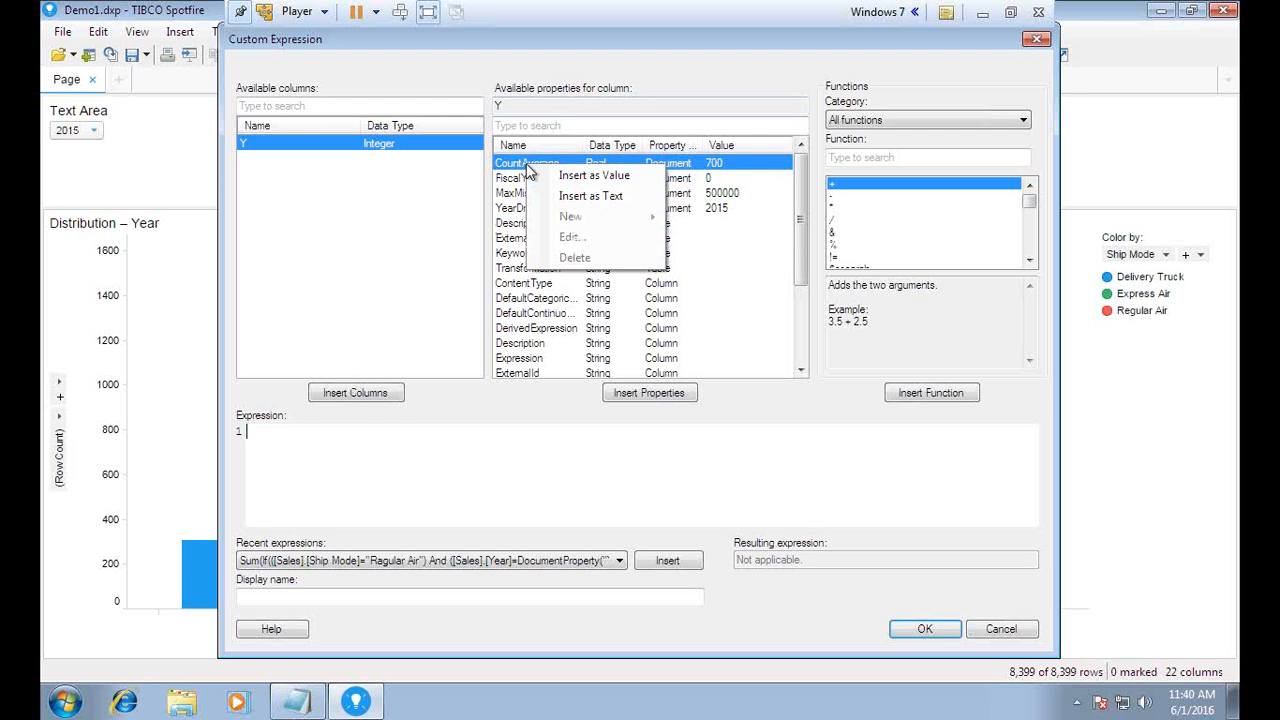
{"action": "left_click", "coordinate": [590, 178]}
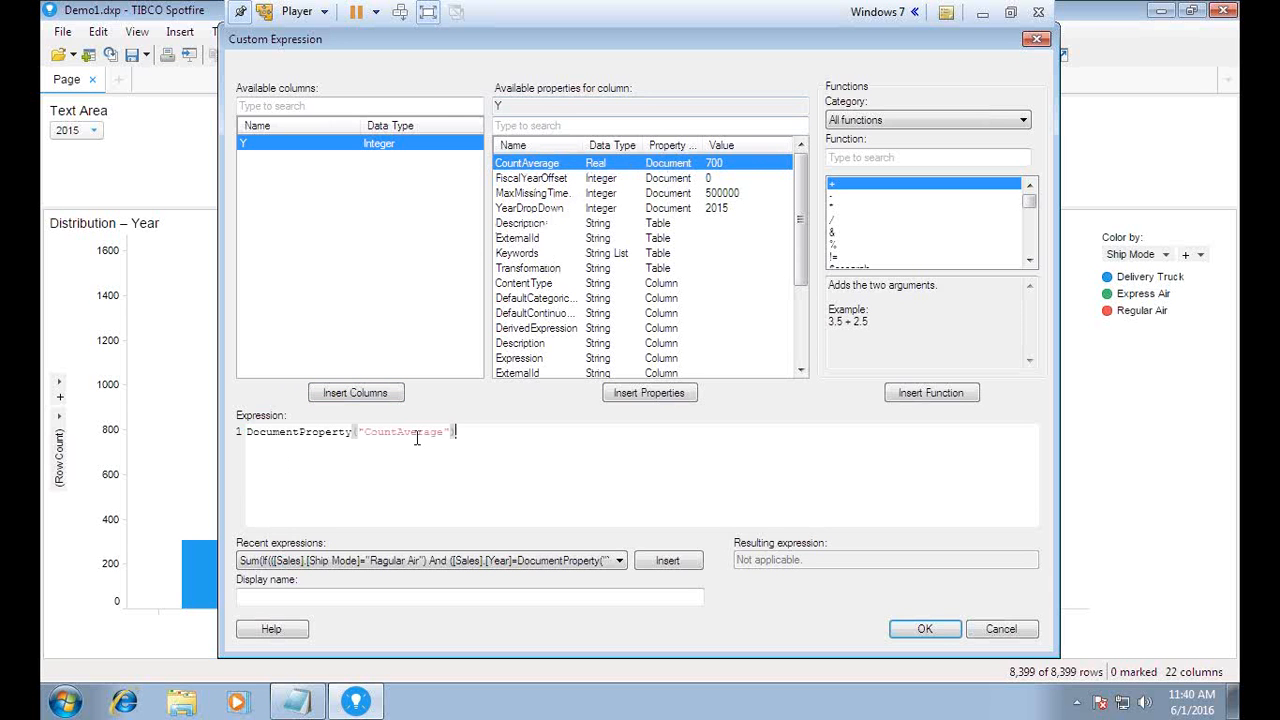
{"action": "left_click_drag", "start_coordinate": [457, 432], "coordinate": [363, 436]}
{"action": "left_click", "coordinate": [926, 630]}
{"action": "left_click", "coordinate": [714, 520]}
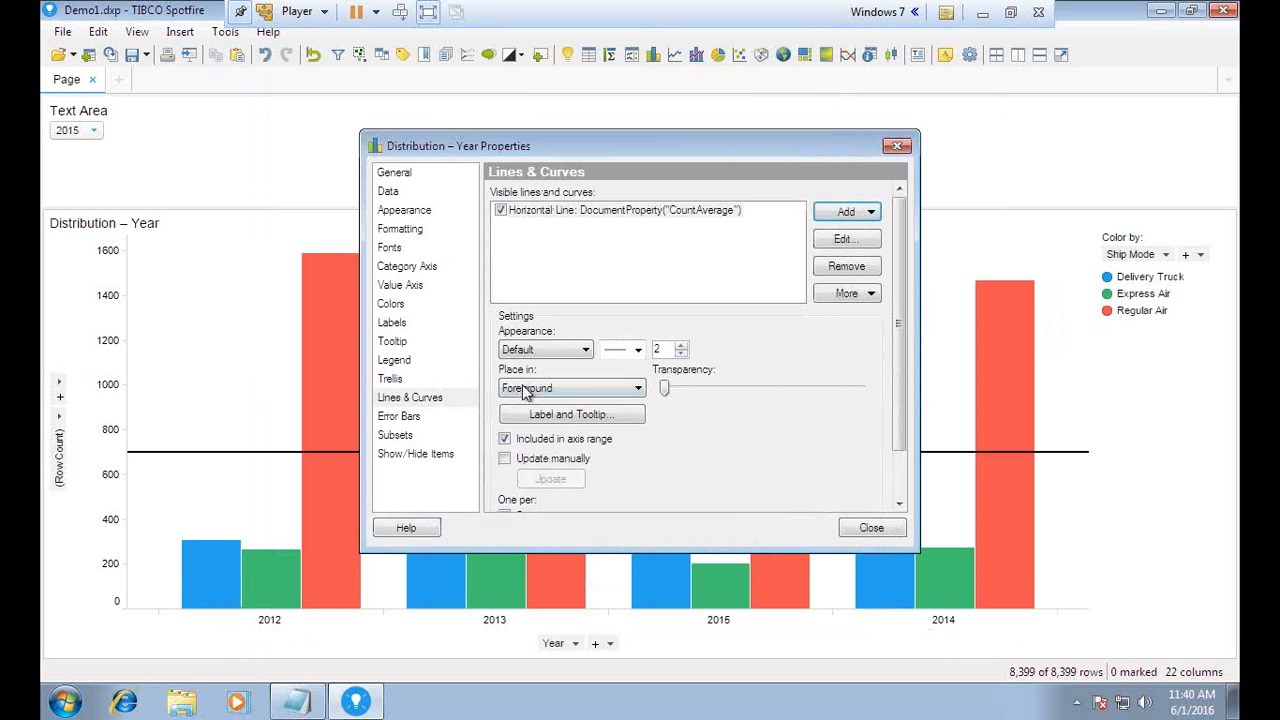
Format the CountAverage horizontal line in red with a width of 4.
{"action": "left_click", "coordinate": [565, 352]}
{"action": "left_click", "coordinate": [509, 512]}
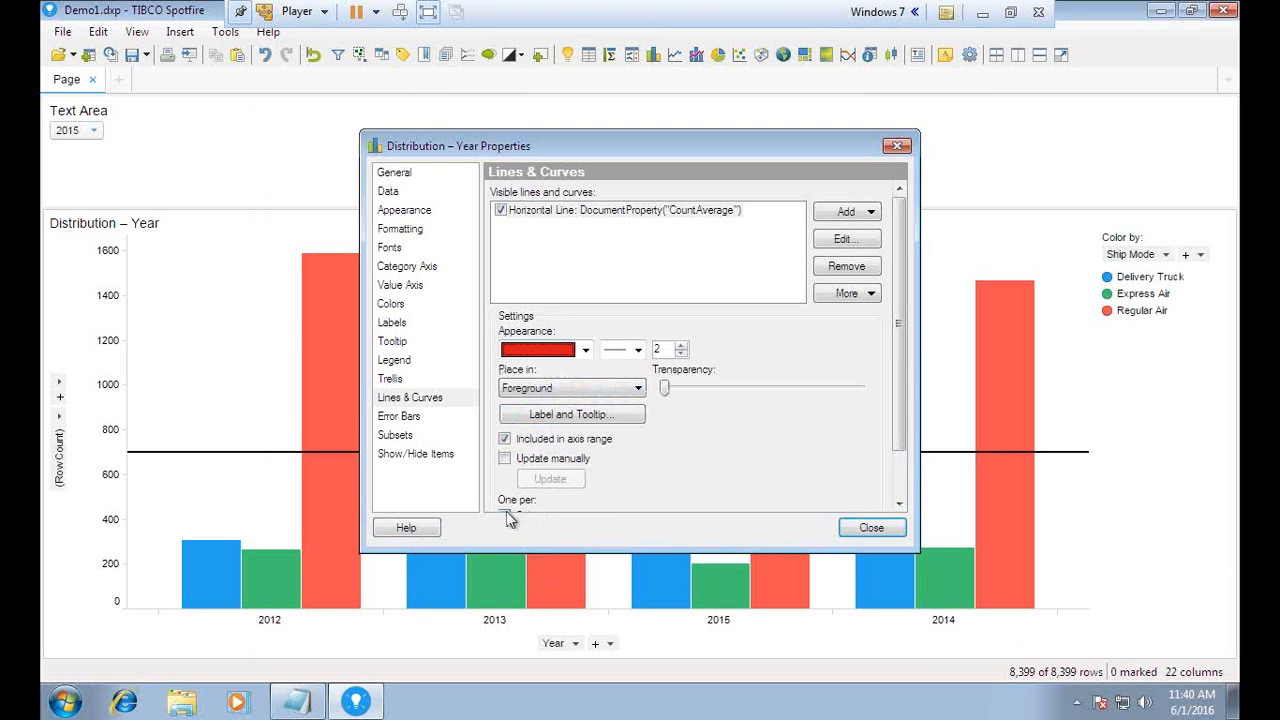
{"action": "left_click", "coordinate": [681, 345]}
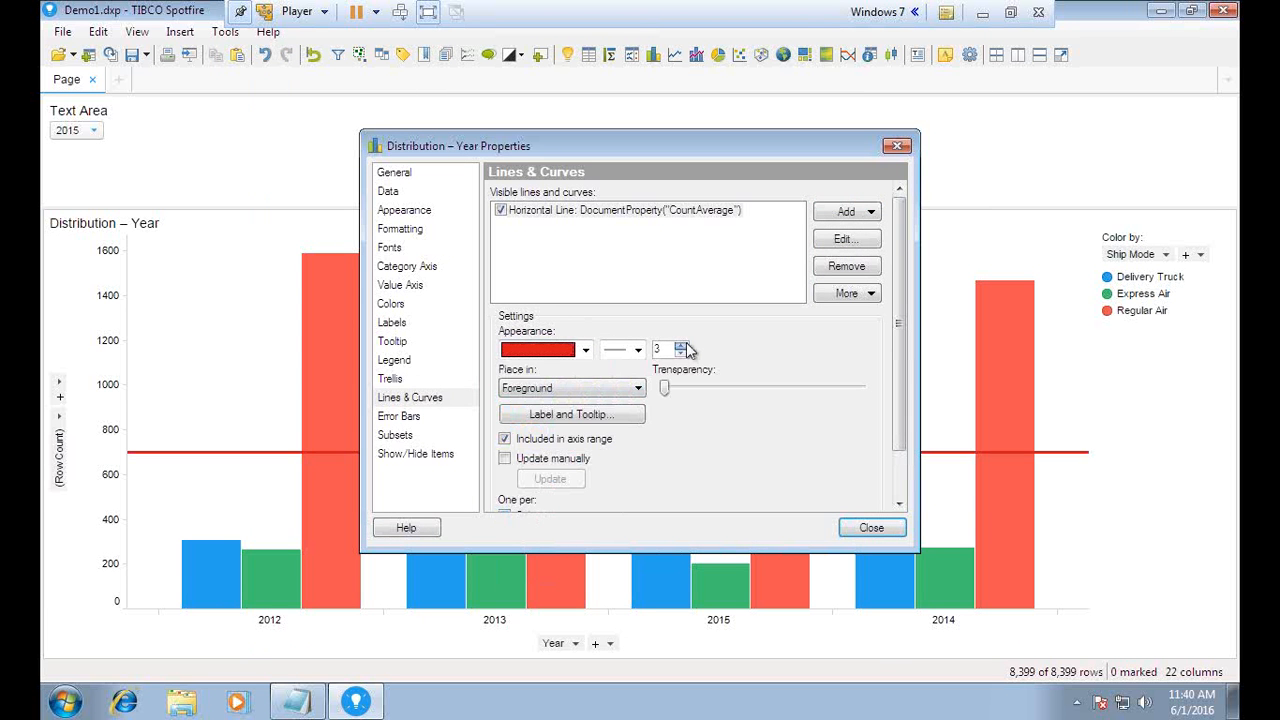
{"action": "left_click", "coordinate": [681, 345]}
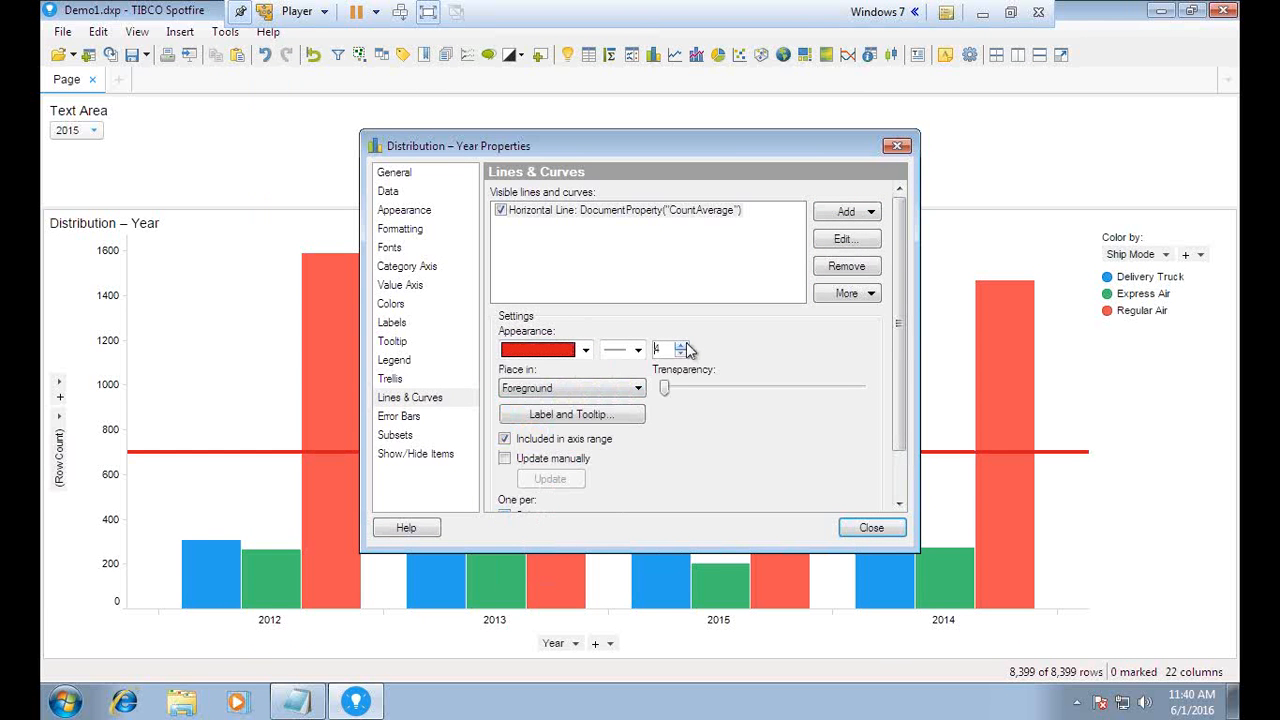
Show horizontal value labels for all complete bars and close the chart properties.
{"action": "left_click", "coordinate": [410, 324]}
{"action": "left_click", "coordinate": [501, 209]}
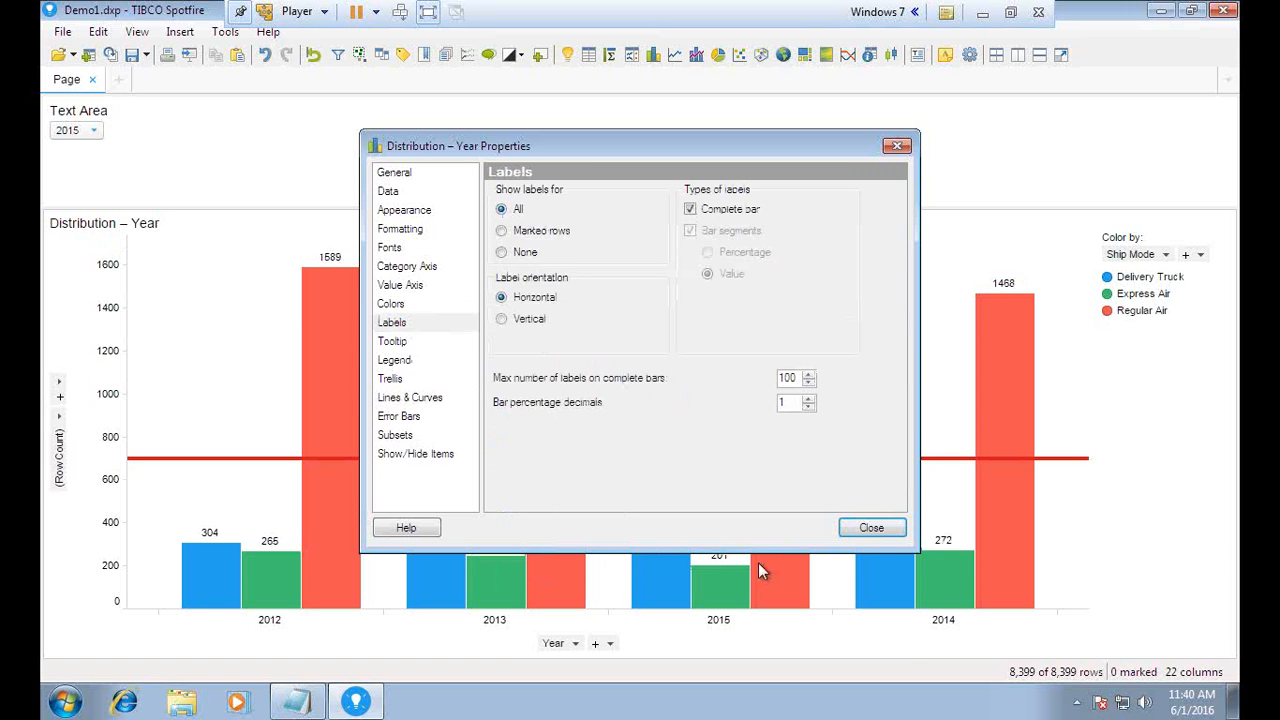
{"action": "left_click", "coordinate": [866, 531]}
Test the reference line by switching the year drop-down to 2013, 2012, 2014 and 2015.
{"action": "left_click", "coordinate": [82, 134]}
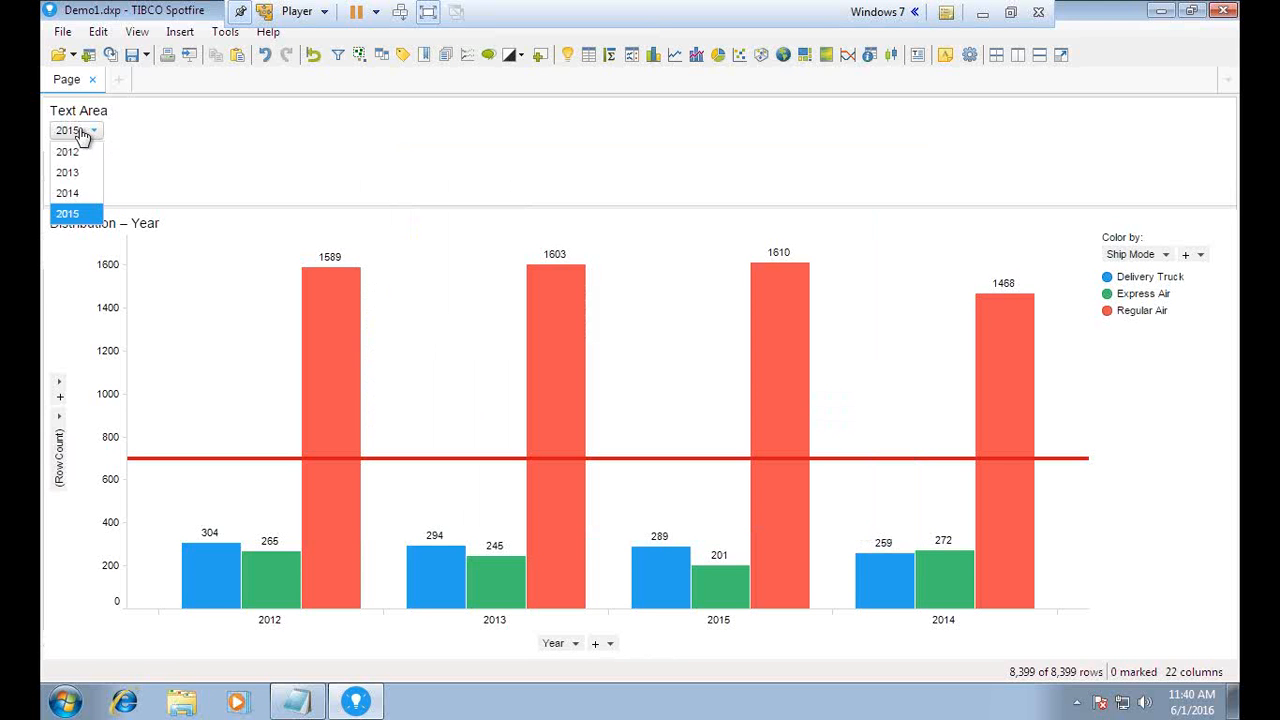
{"action": "left_click", "coordinate": [79, 172]}
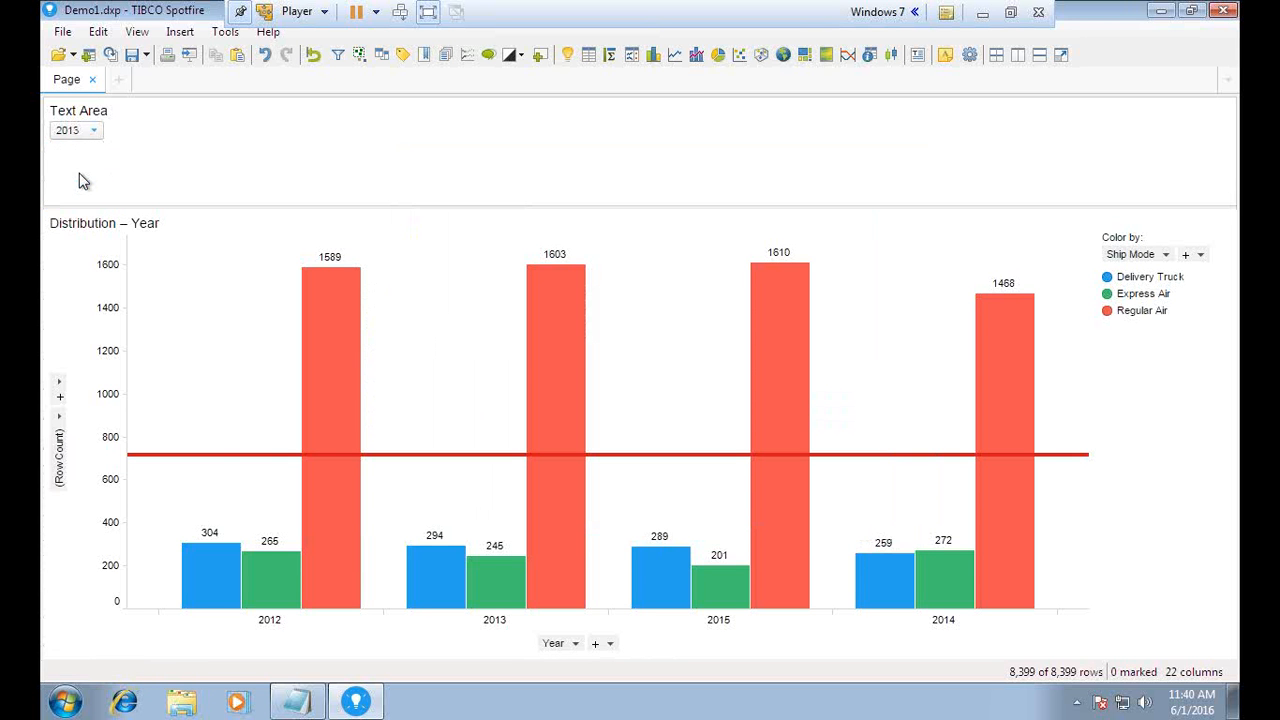
{"action": "left_click", "coordinate": [80, 131]}
{"action": "left_click", "coordinate": [79, 171]}
{"action": "left_click", "coordinate": [80, 131]}
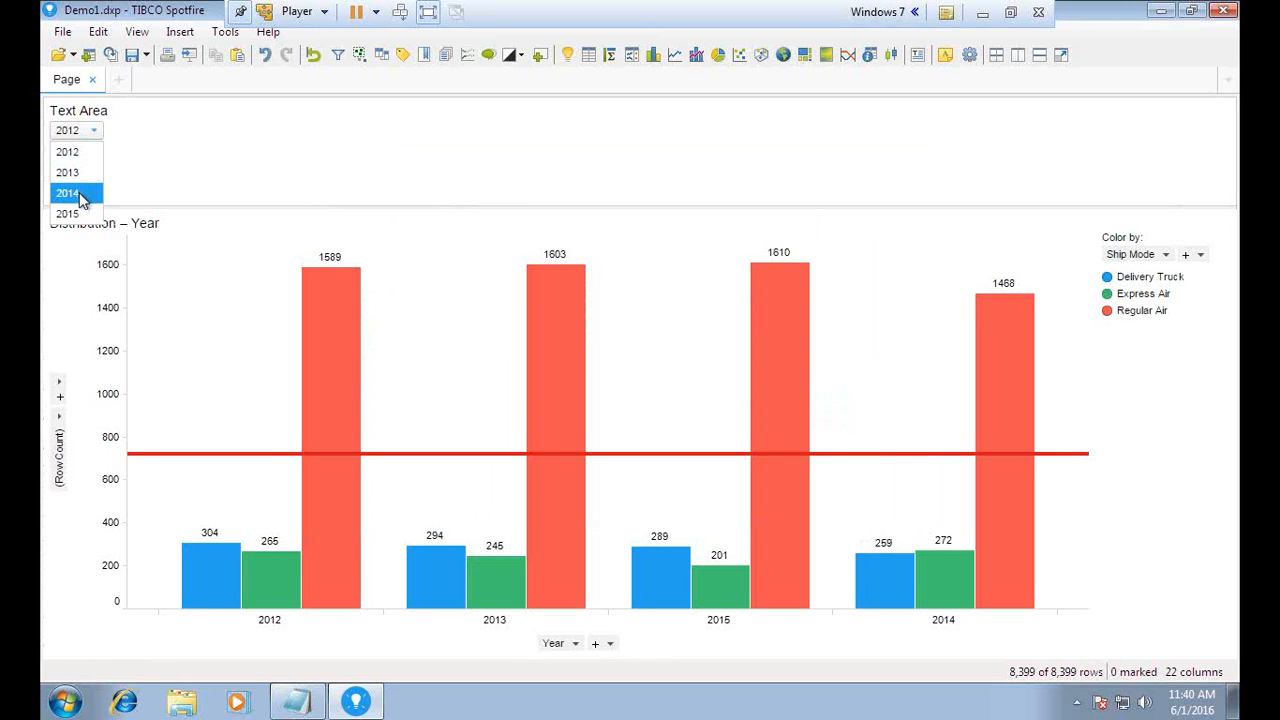
{"action": "left_click", "coordinate": [82, 196]}
{"action": "left_click", "coordinate": [80, 131]}
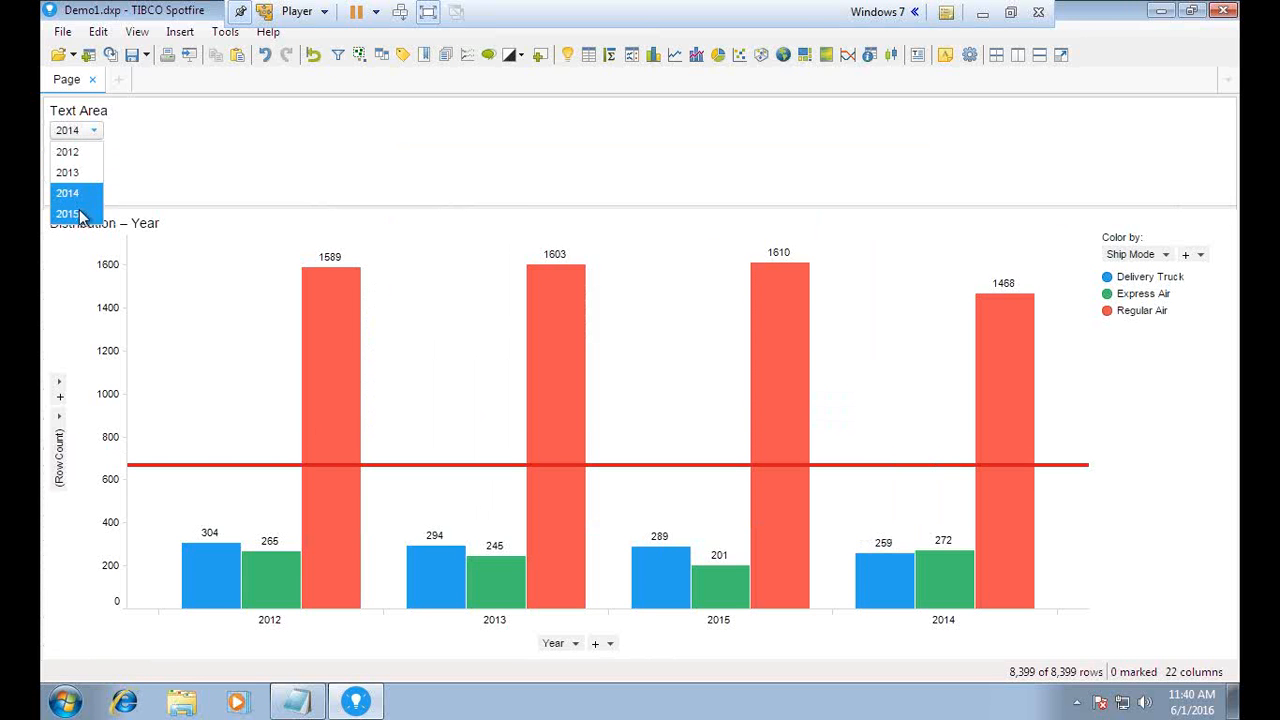
{"action": "left_click", "coordinate": [82, 214]}
Recheck the reference line with 2014, 2012, 2013, 2015 and 2014 in the year drop-down, and take the virtual machine out of full screen.
{"action": "left_click", "coordinate": [93, 133]}
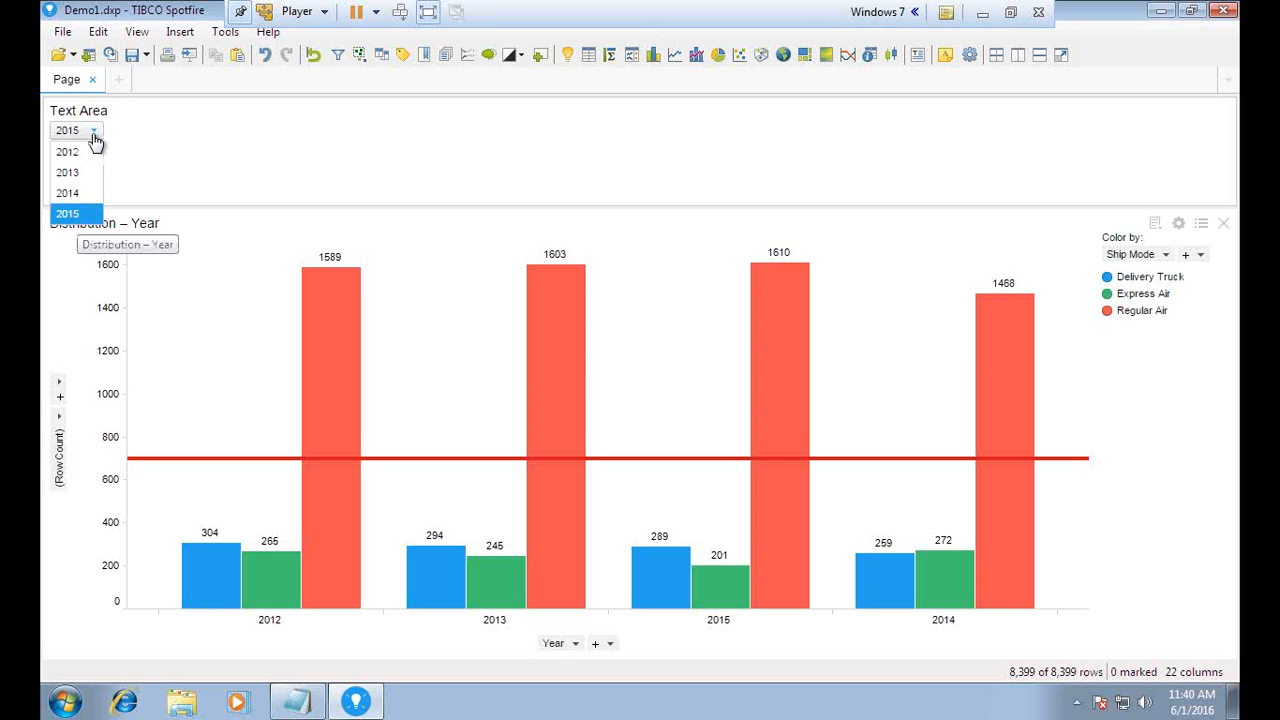
{"action": "left_click", "coordinate": [82, 193]}
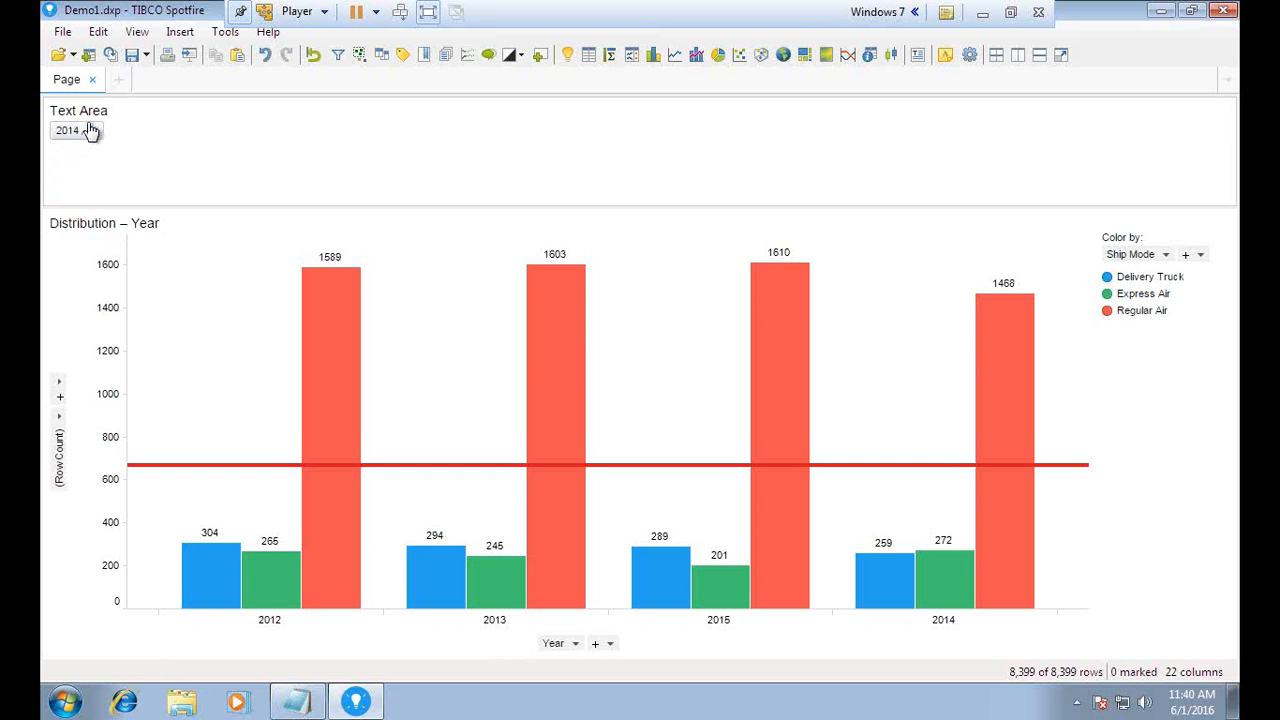
{"action": "left_click", "coordinate": [91, 131]}
{"action": "left_click", "coordinate": [80, 153]}
{"action": "left_click", "coordinate": [93, 131]}
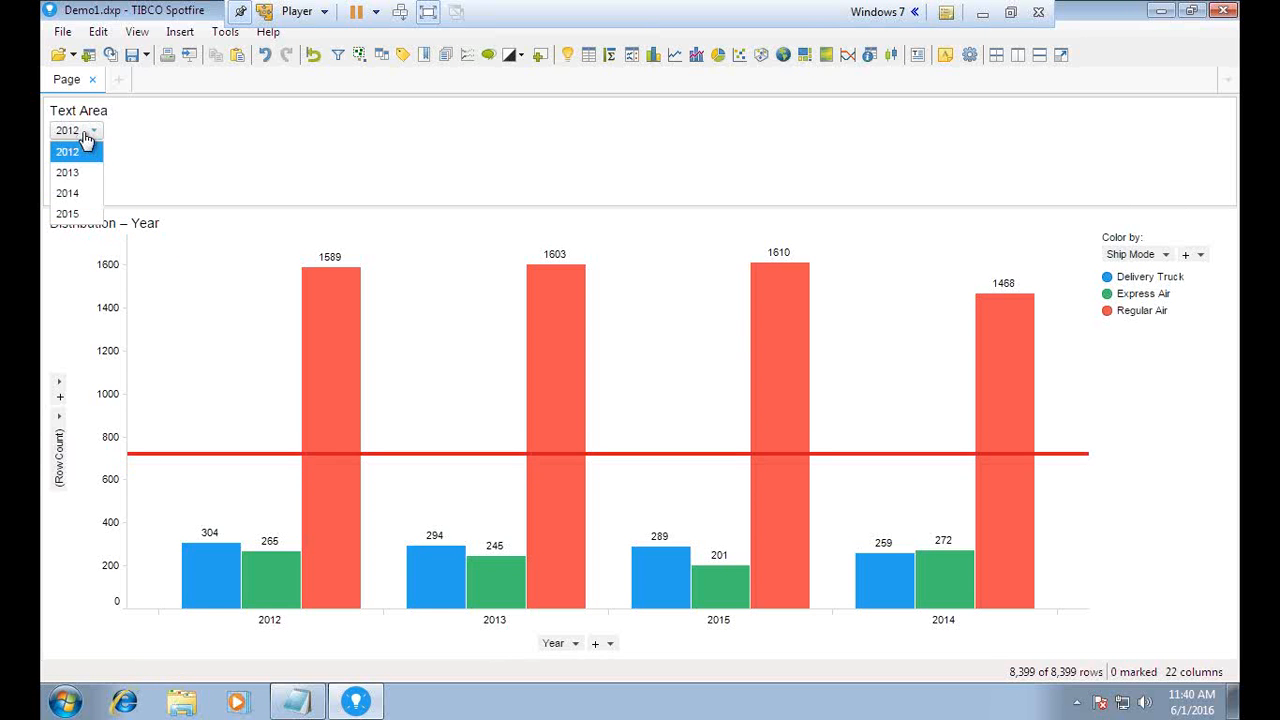
{"action": "left_click", "coordinate": [75, 170]}
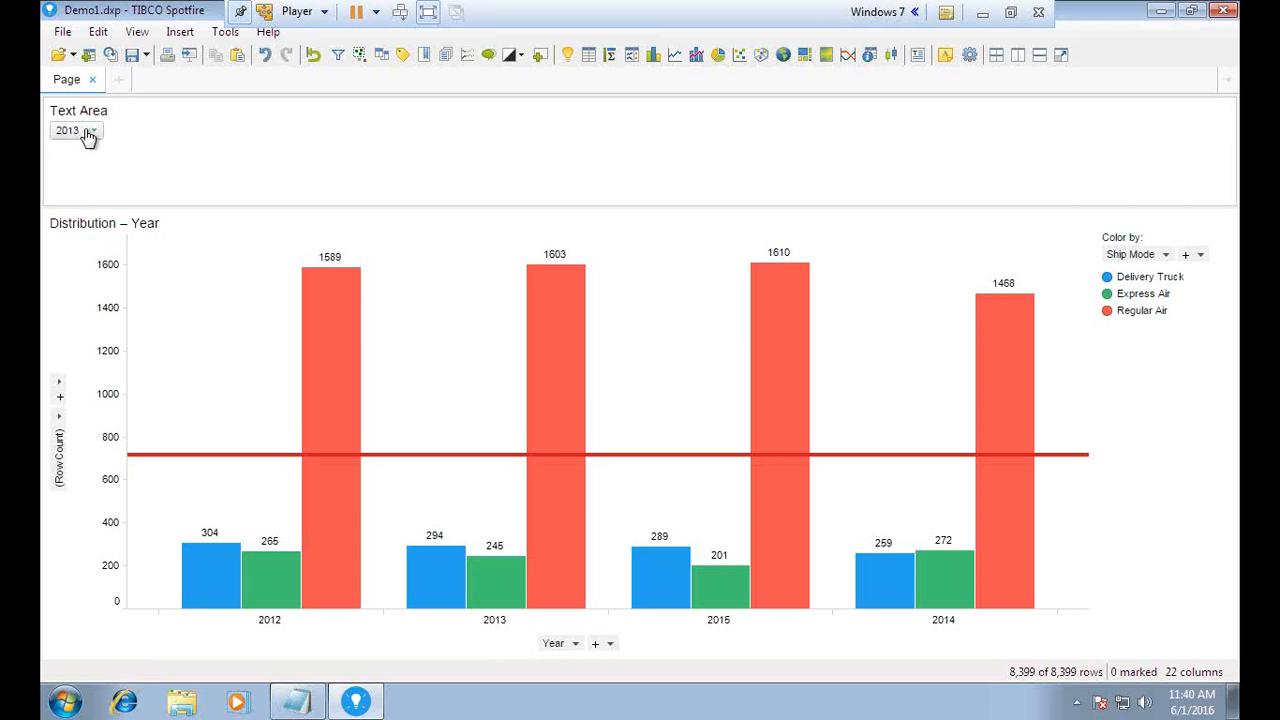
{"action": "left_click", "coordinate": [91, 131]}
{"action": "left_click", "coordinate": [80, 213]}
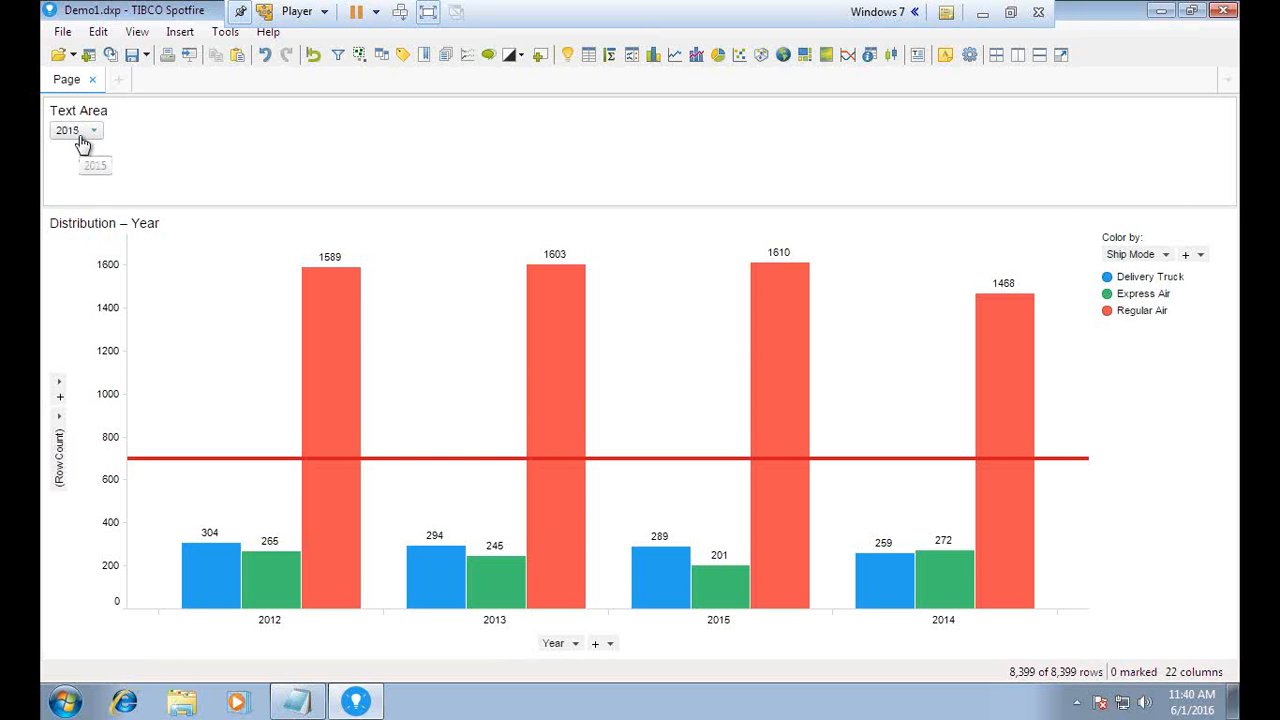
{"action": "left_click", "coordinate": [81, 135]}
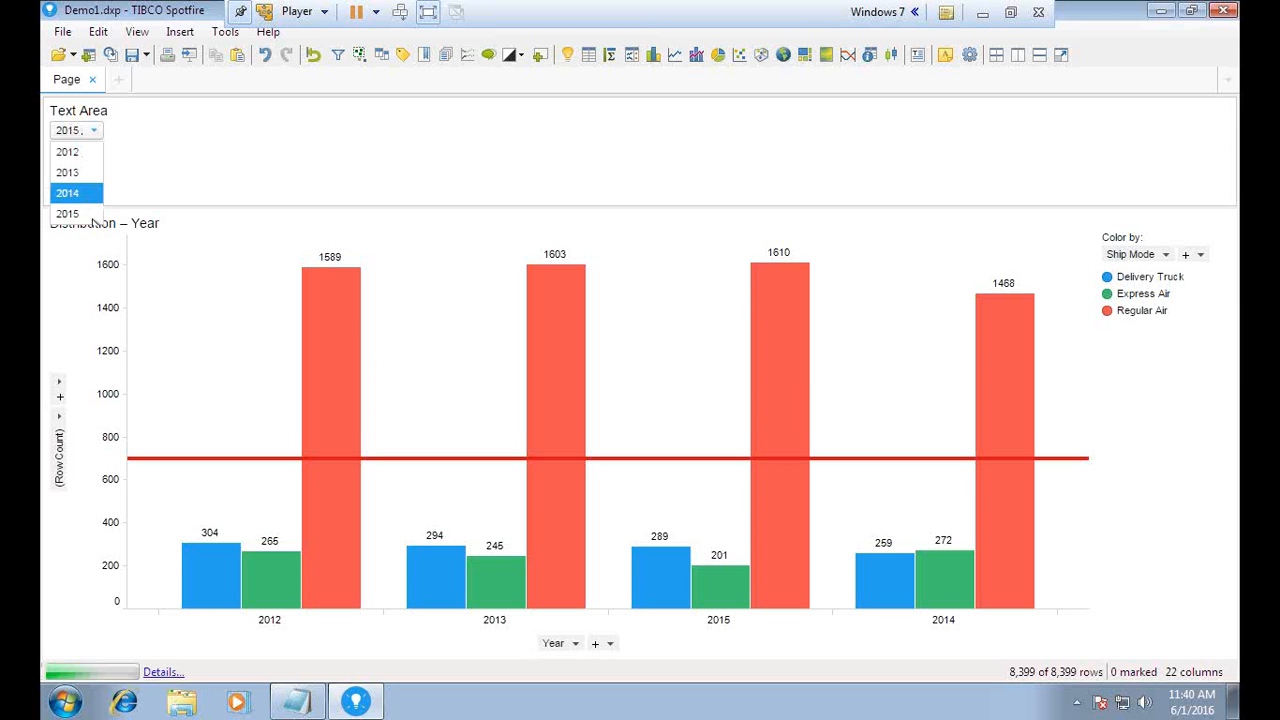
{"action": "left_click", "coordinate": [75, 190]}
{"action": "left_click", "coordinate": [1013, 12]}
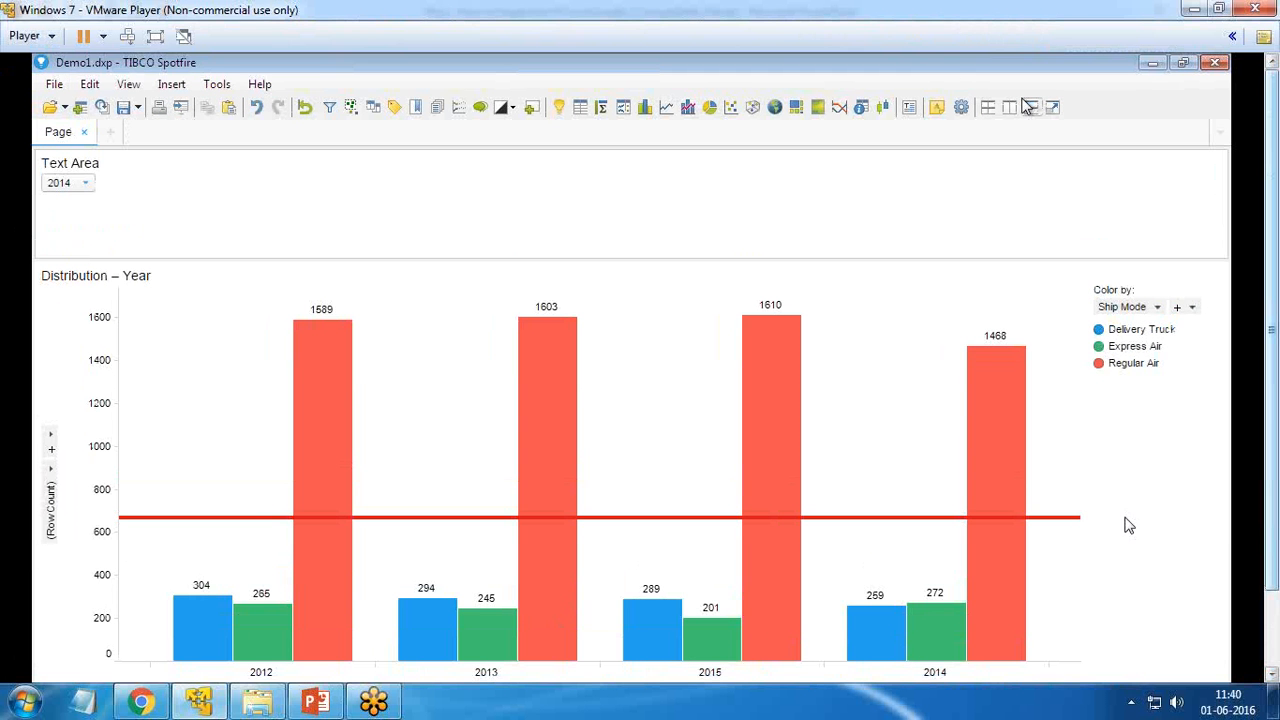